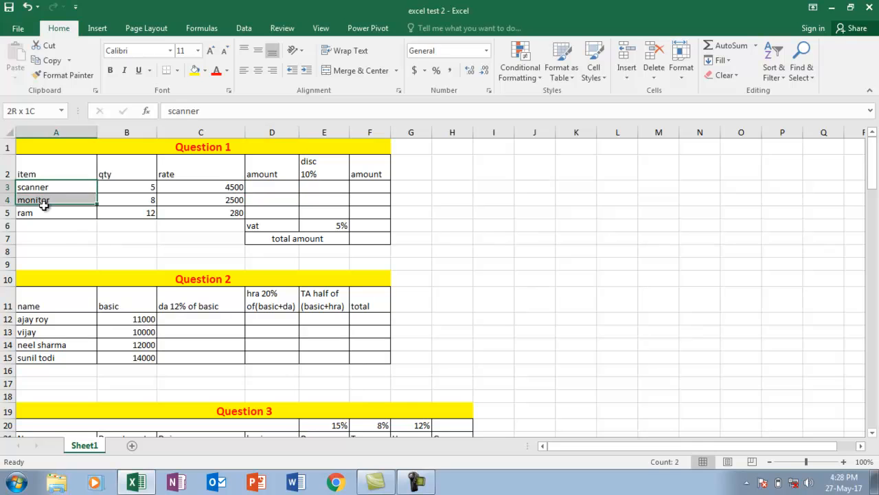
Examine the quantities, rates and empty amount cell in the Question 1 table
drag(128, 183, 137, 212)
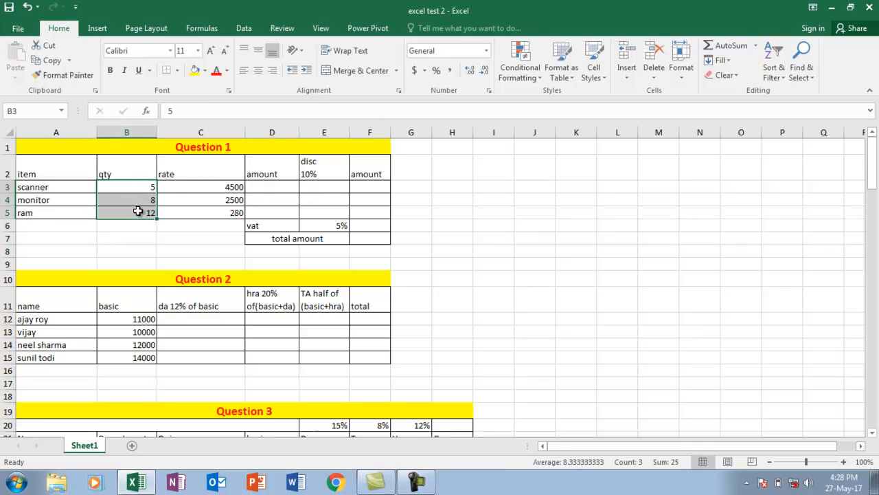
click(207, 186)
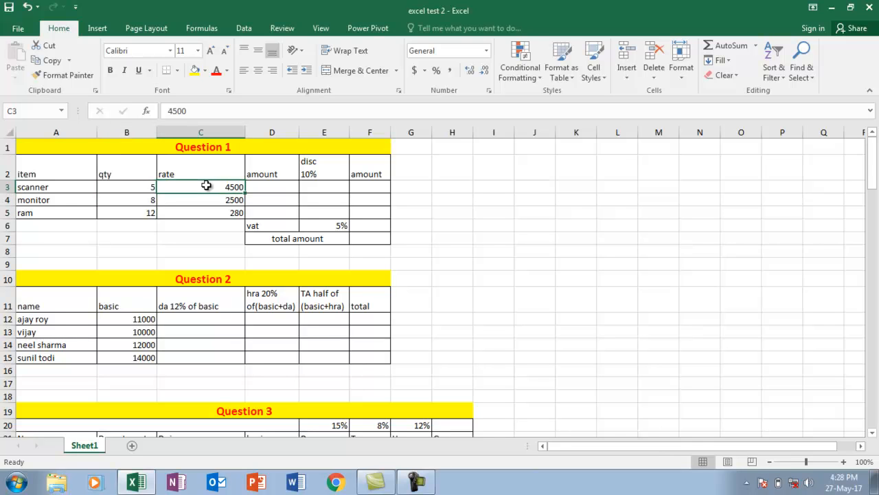
click(216, 197)
click(289, 186)
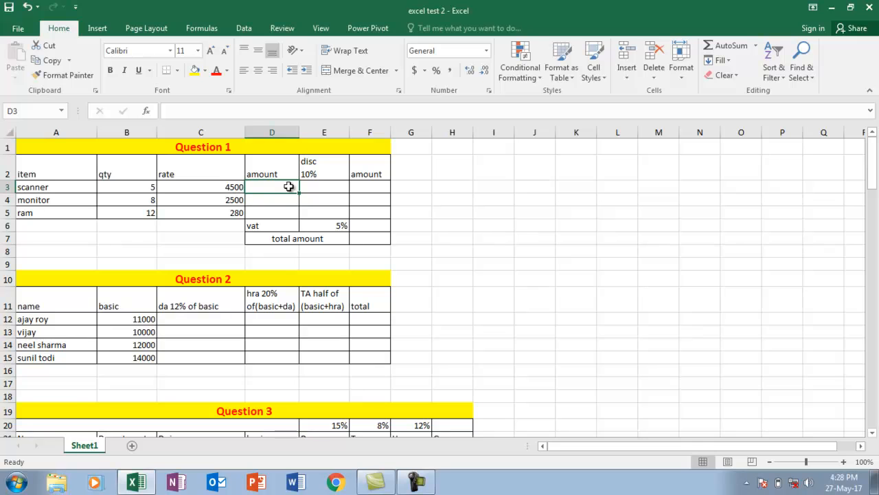
click(122, 184)
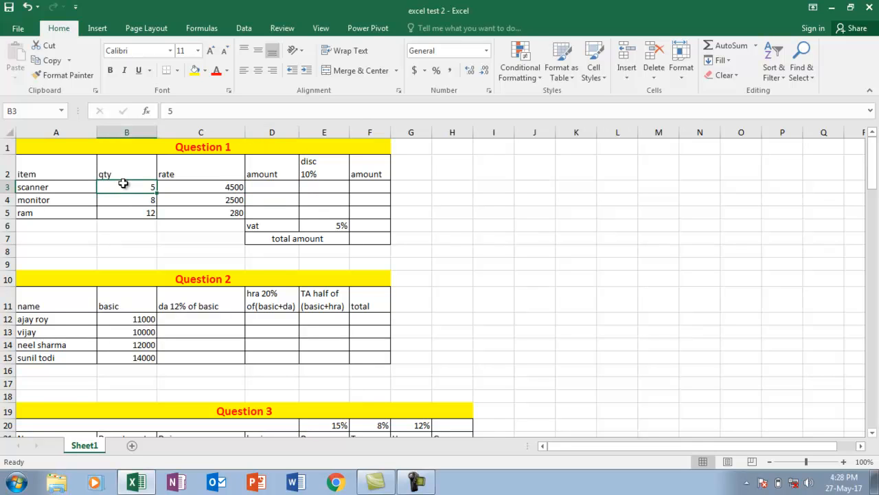
click(197, 185)
click(291, 188)
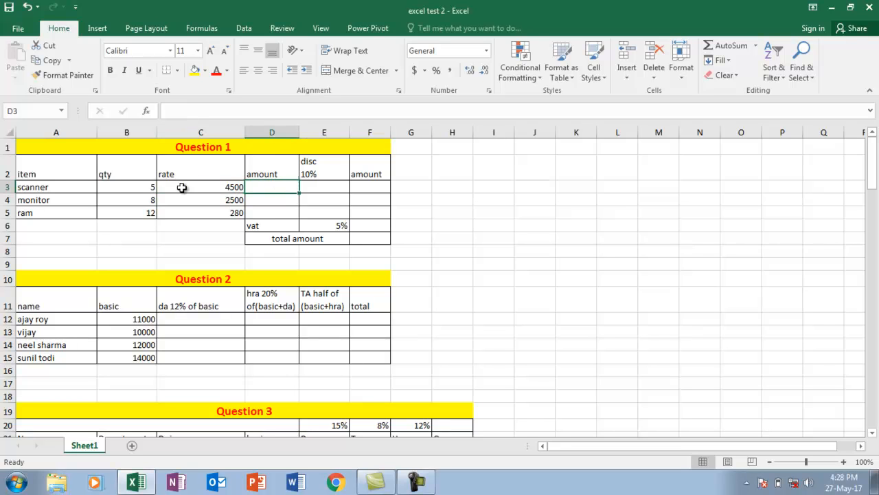
click(118, 186)
click(289, 189)
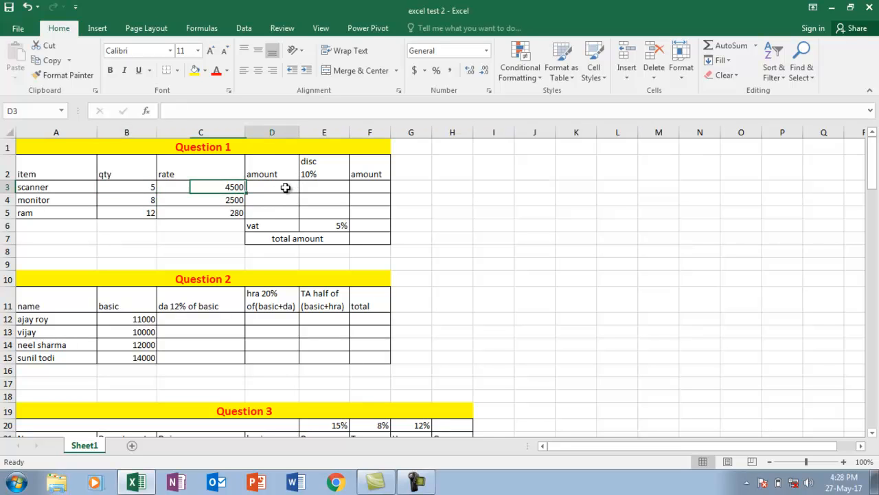
click(233, 188)
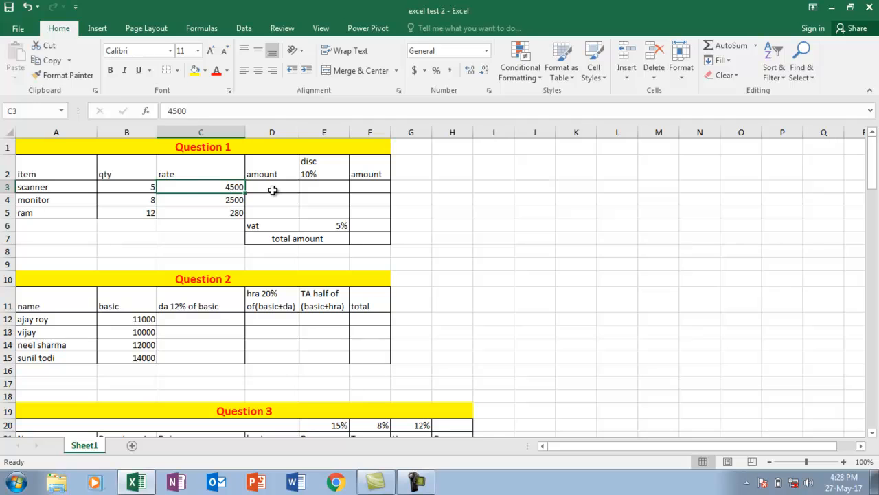
Calculate the scanner's amount in D3 with =B3*C3 and fill the formula down to D5
click(274, 190)
text(=)
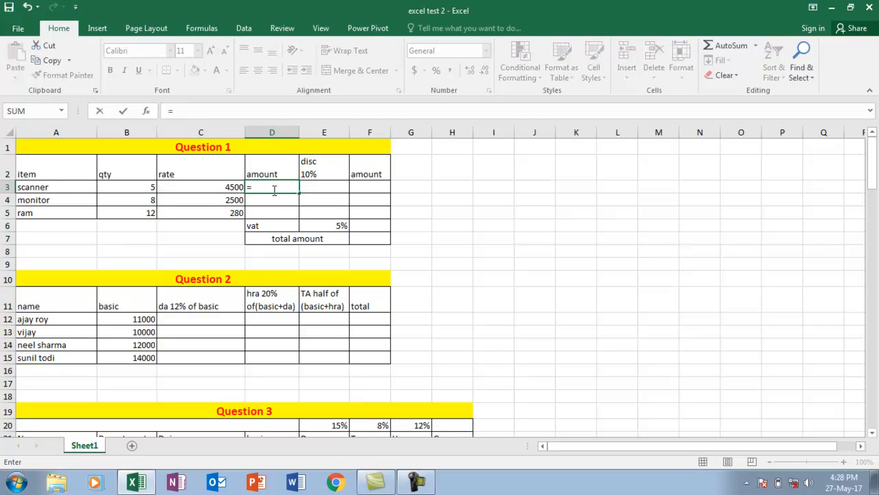
key(Left)
key(Left)
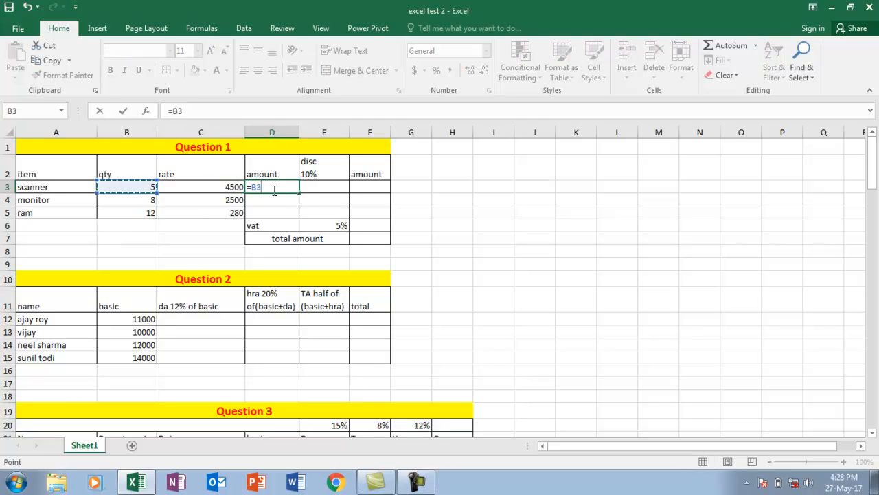
text(*)
key(Left)
key(Return)
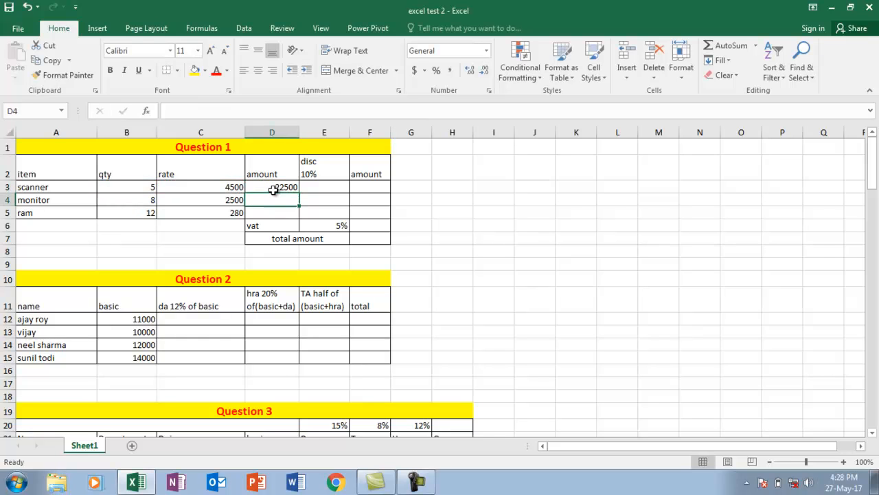
click(287, 188)
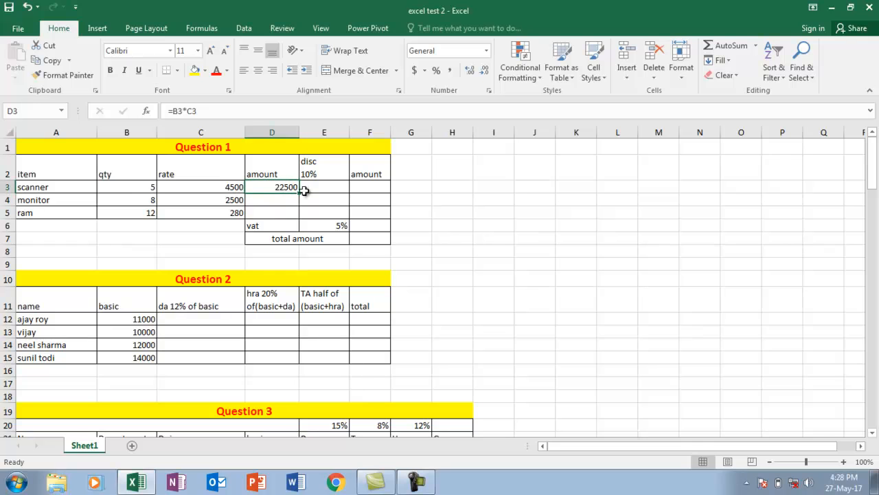
drag(299, 194, 300, 213)
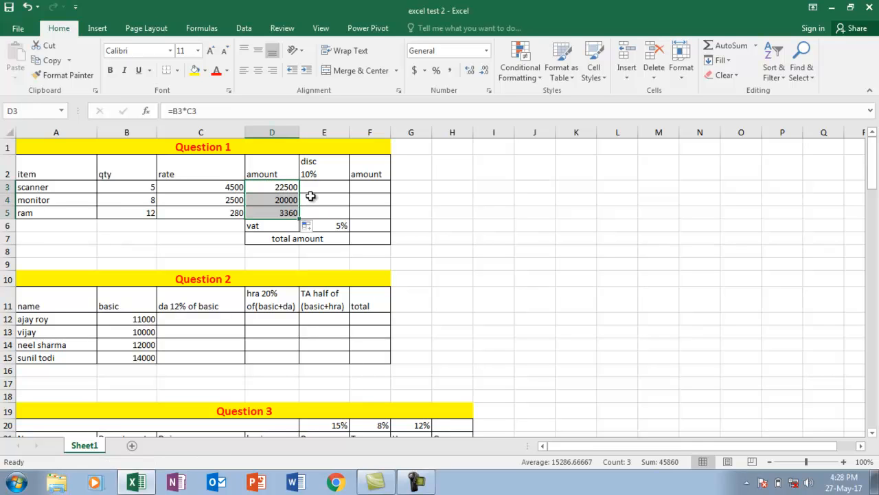
Calculate the scanner's 10% discount in E3 with =D3*10% and fill the formula down to E5
click(321, 188)
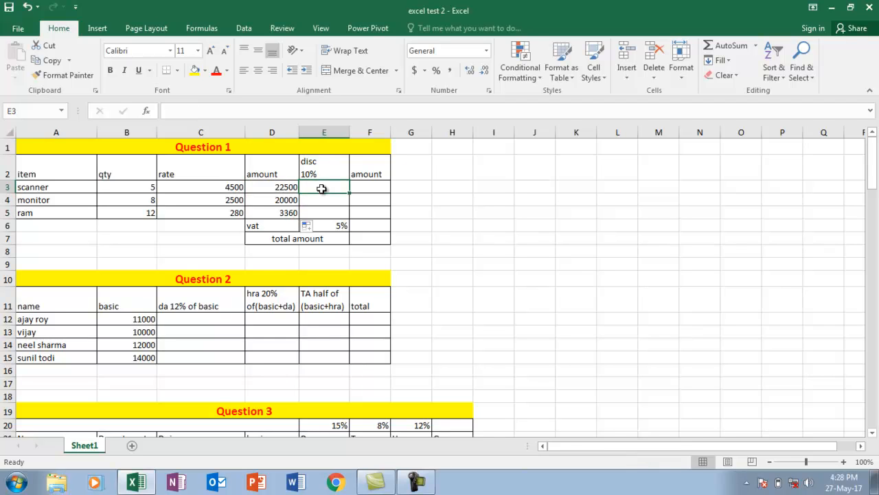
click(325, 176)
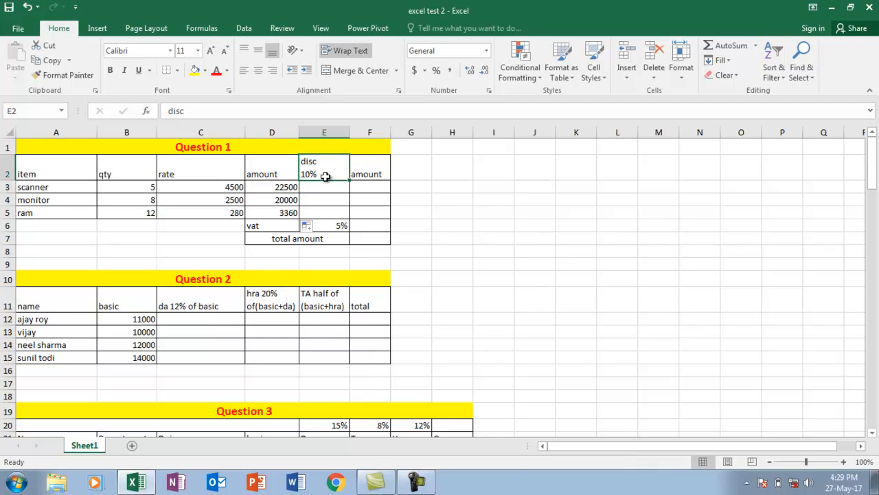
click(329, 187)
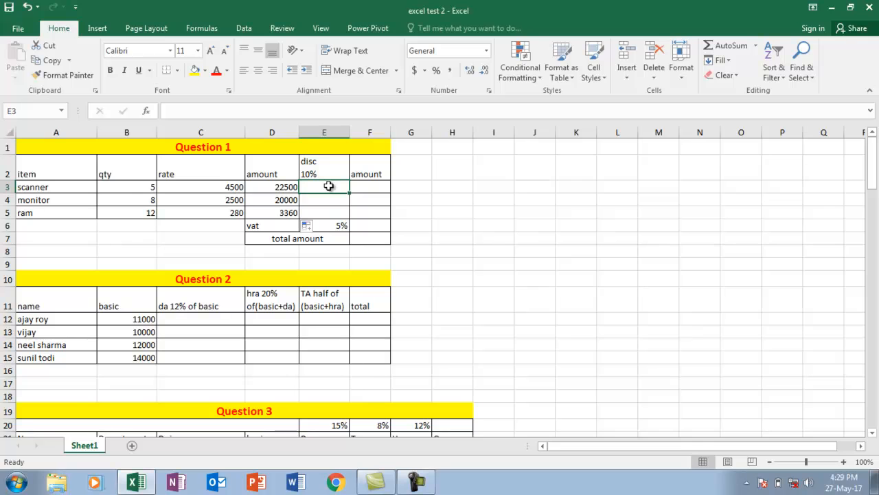
key(Left)
key(Right)
key(Up)
key(Down)
text(=)
key(Left)
text(*)
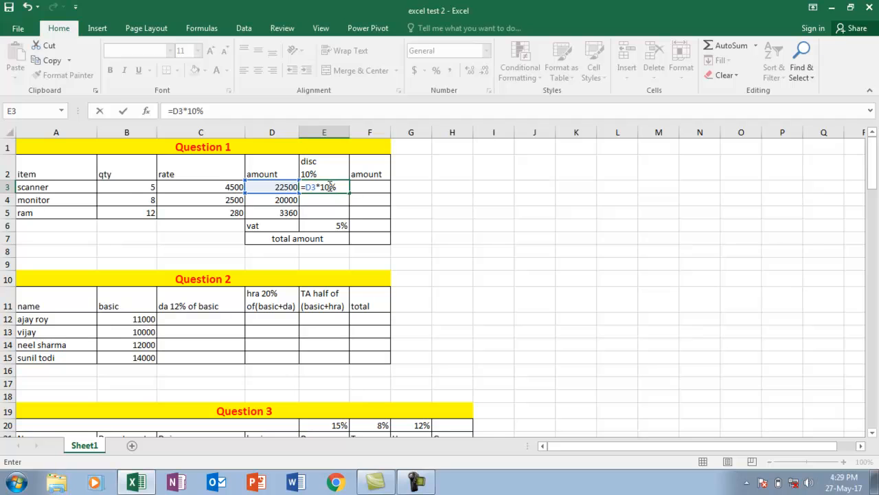
key(Return)
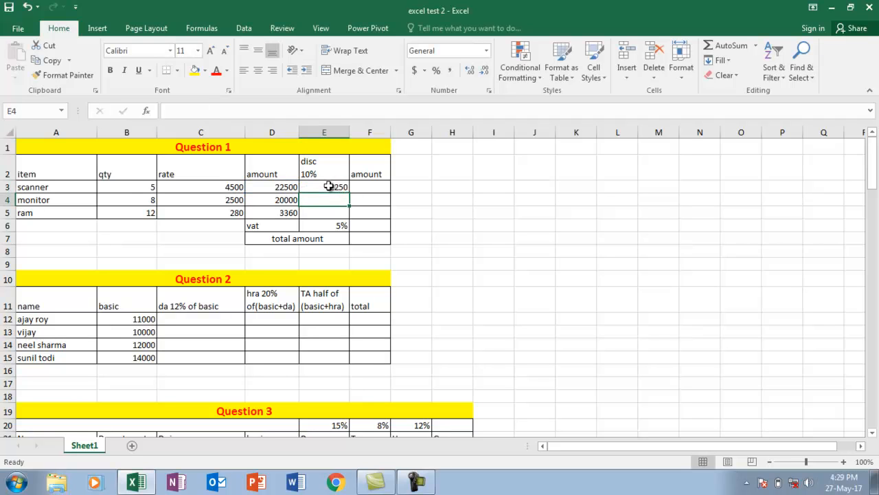
click(329, 186)
drag(351, 195, 350, 215)
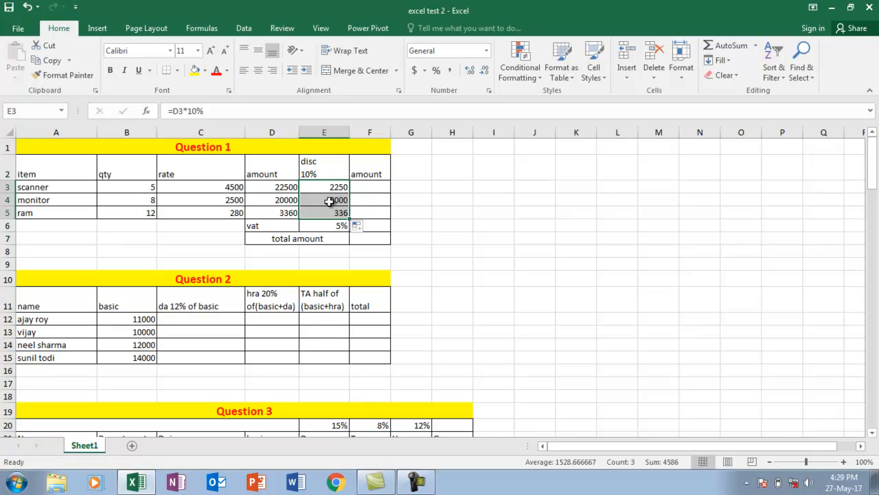
Calculate the scanner's discounted amount in F3 with =D3-E3 and fill the formula down to F5
click(334, 190)
click(373, 187)
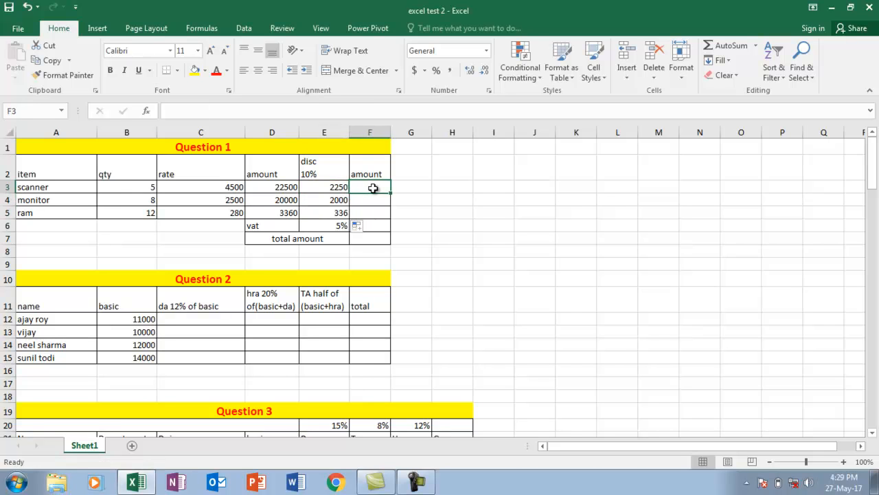
text(=)
key(Left)
key(Left)
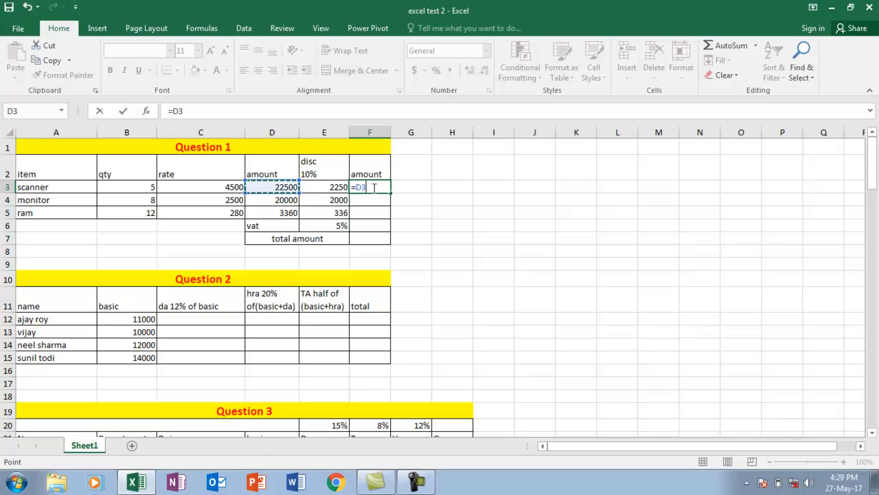
text(-)
key(Left)
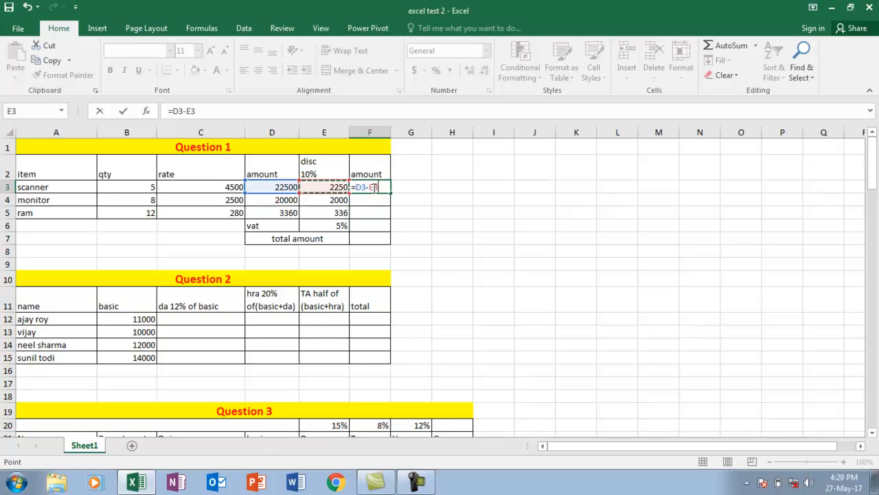
key(Return)
click(373, 187)
drag(391, 194, 389, 219)
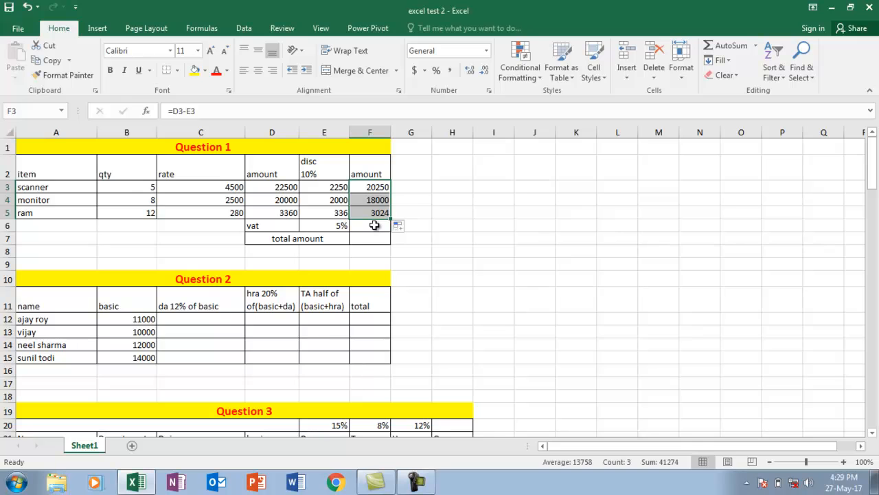
Calculate the VAT in F6 with =SUM(F3:F5)*E6
click(375, 226)
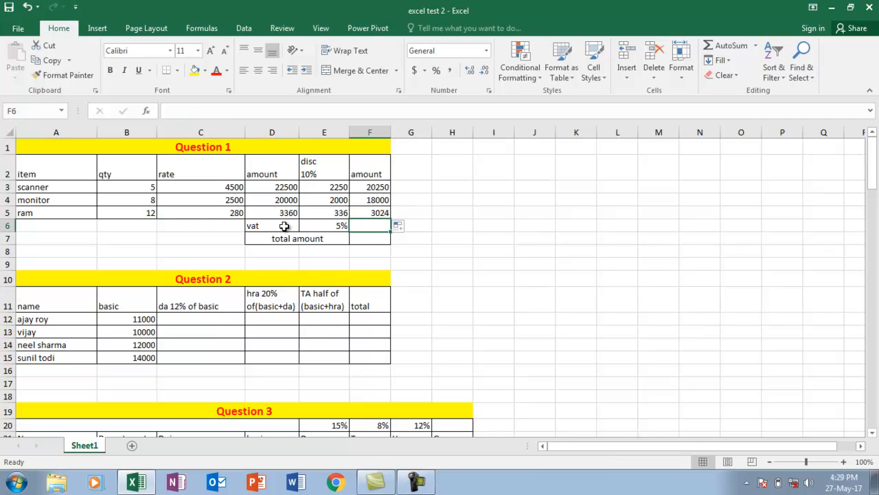
click(330, 224)
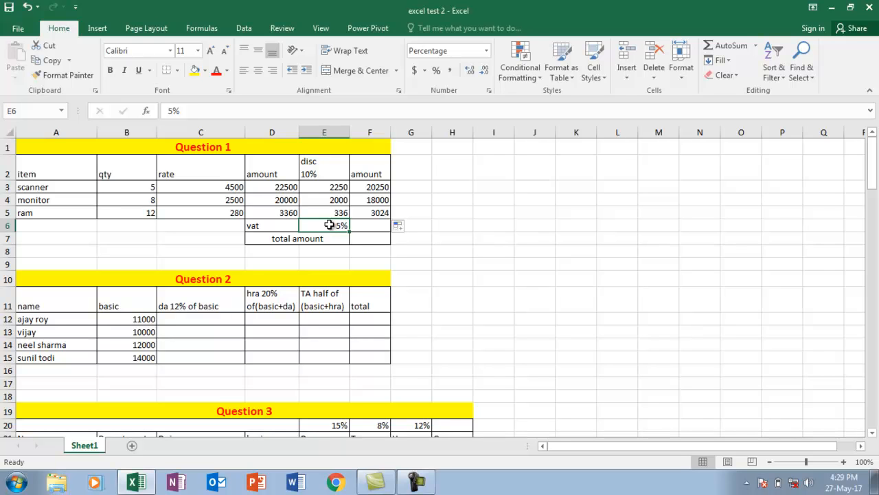
click(381, 228)
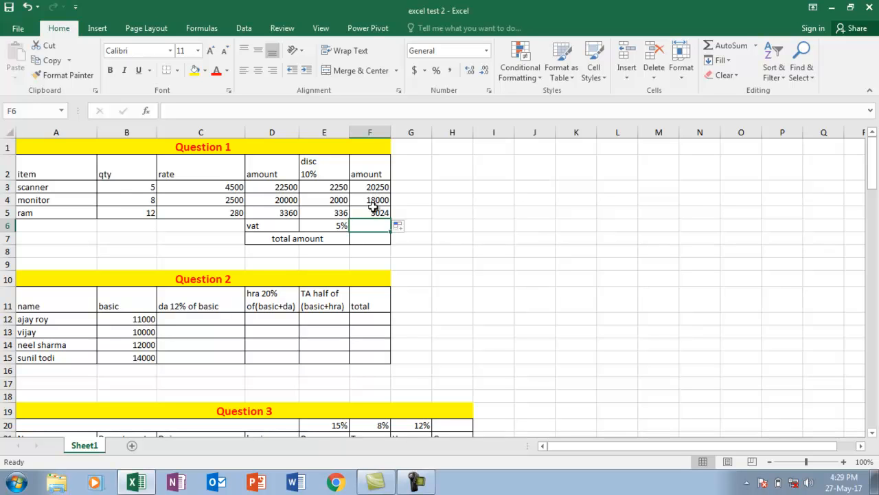
text(=SUM()
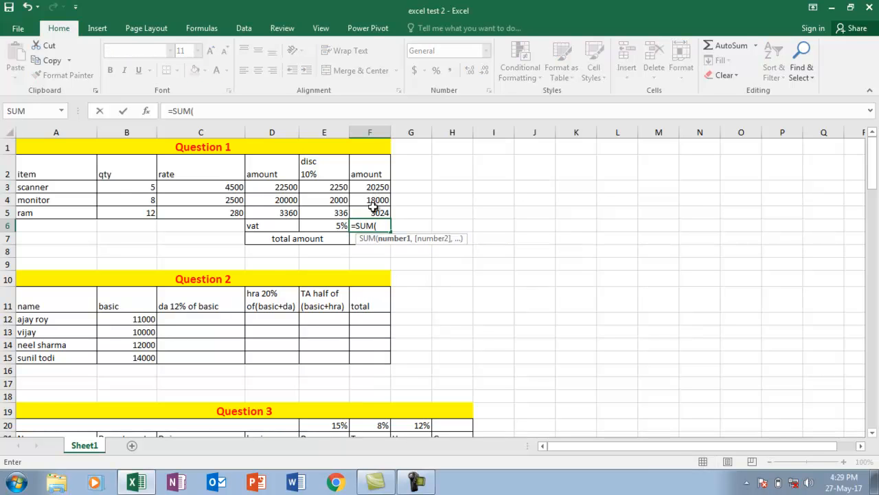
drag(371, 187, 371, 213)
text()*)
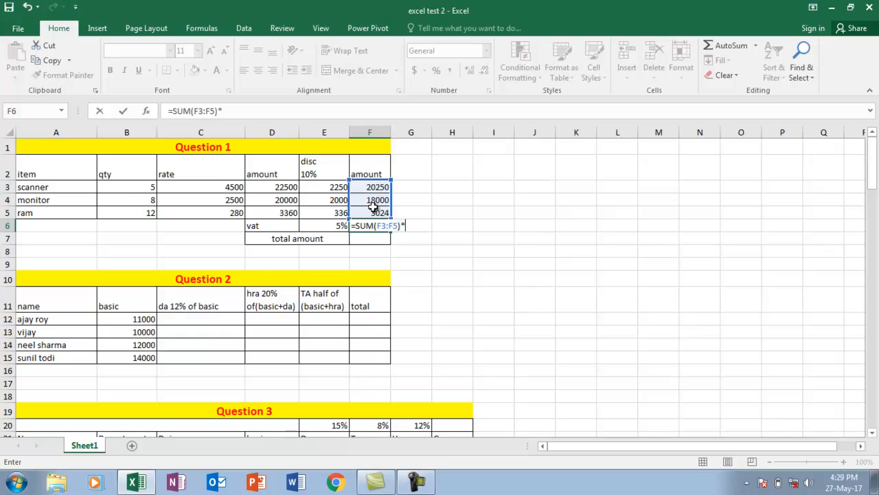
click(332, 225)
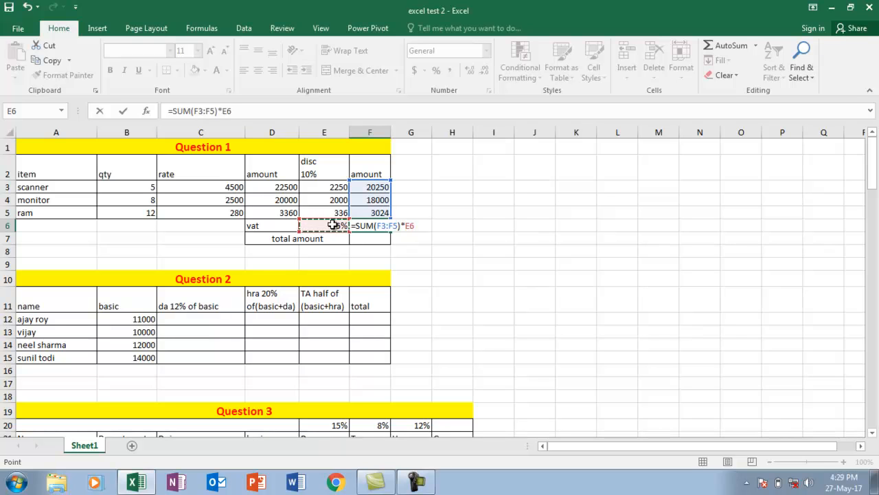
key(Return)
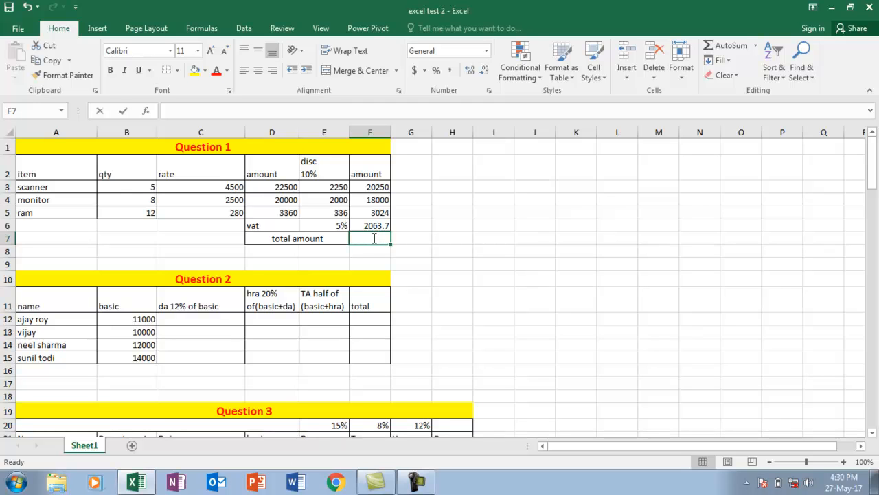
Calculate the Question 1 total amount in F7 with =SUM(F3:F6)
text(=sum()
key(Up)
key(Up)
key(Up)
key(Up)
key(shift+Down)
key(shift+Down)
key(shift+Down)
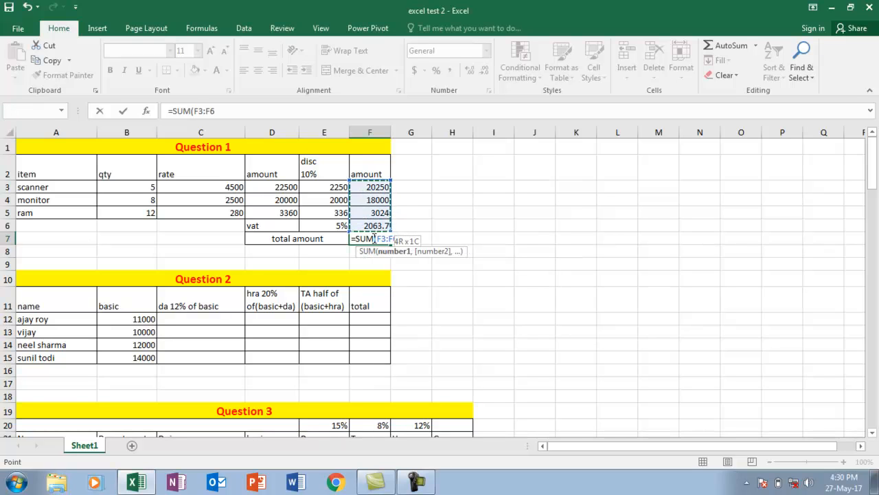
text())
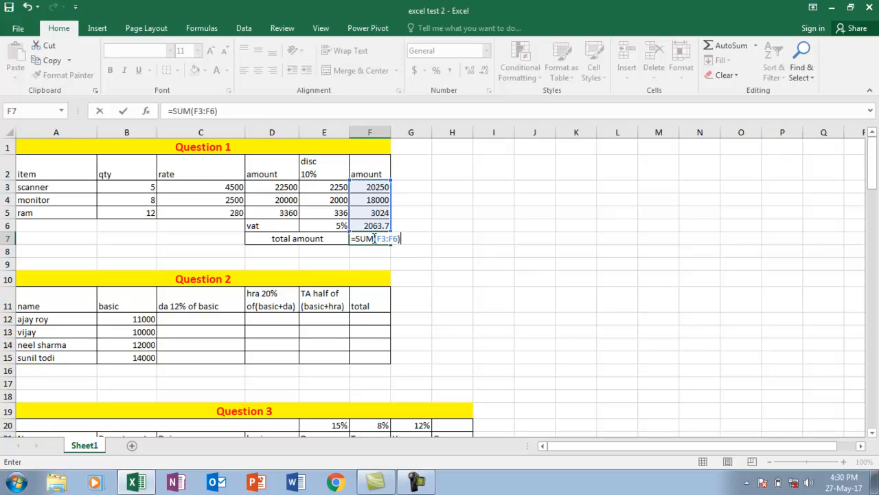
key(Return)
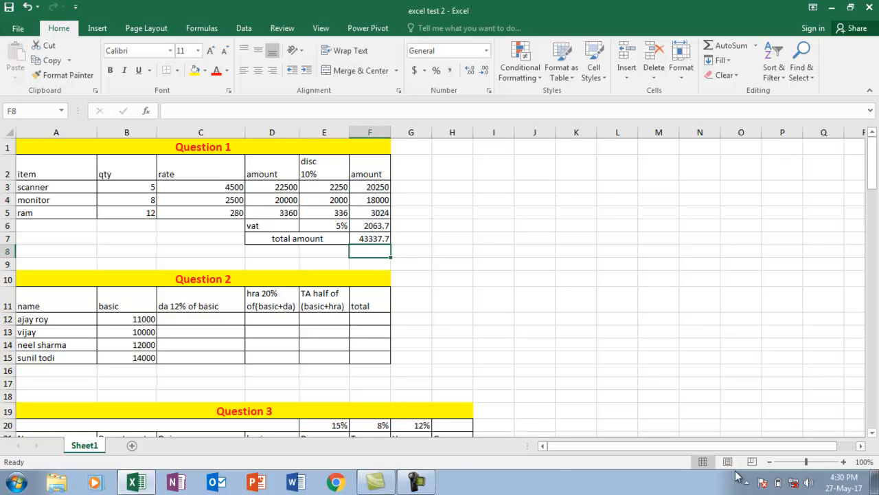
Calculate the 12% DA for Question 2 in C12 with =B12*12% and fill the formula down to C15
click(417, 480)
drag(40, 316, 55, 356)
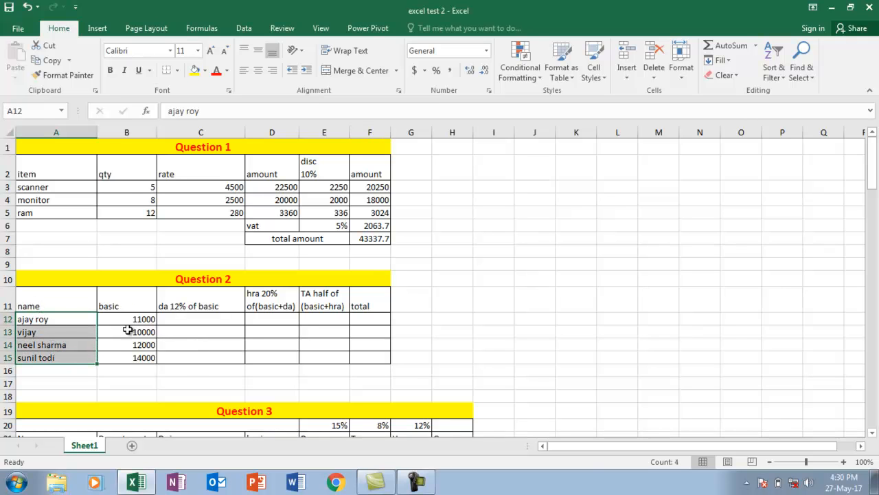
drag(131, 320, 142, 357)
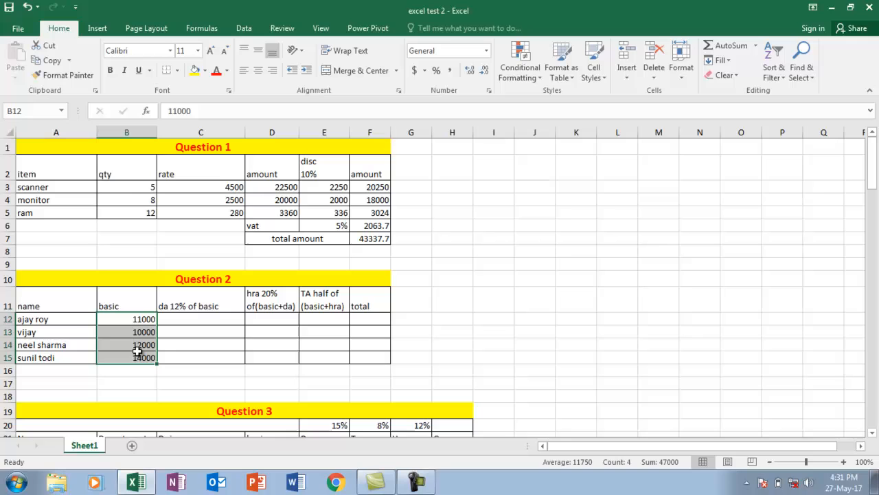
click(198, 320)
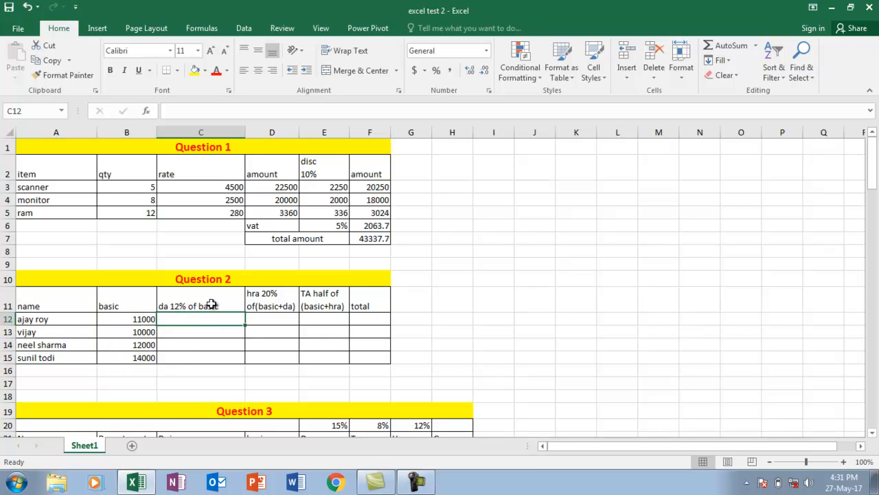
click(125, 315)
click(225, 318)
text(=)
key(Left)
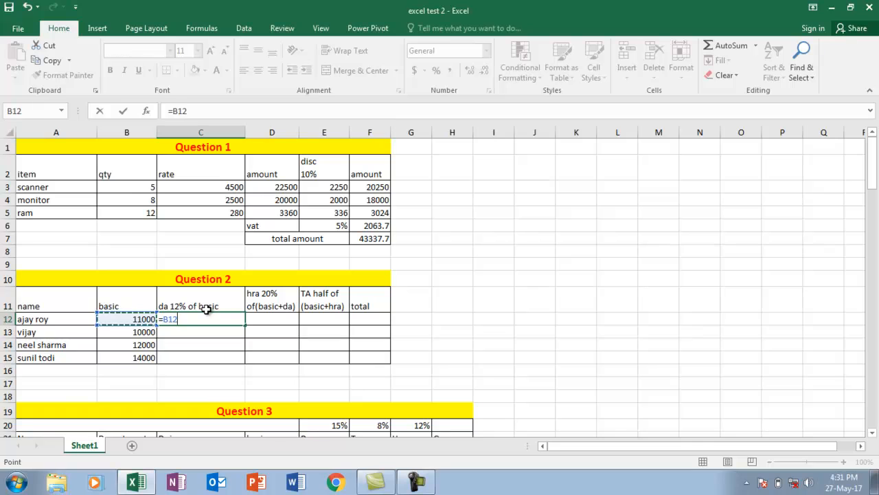
text(*12%)
key(Return)
click(212, 318)
drag(244, 326, 244, 363)
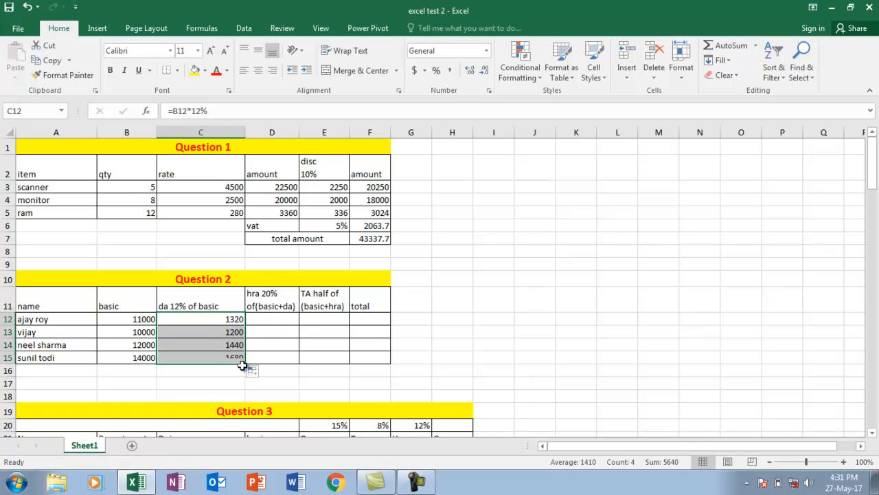
Calculate the 20% HRA in D12 with =(B12+C12)*20% and fill the formula down to D15
click(282, 321)
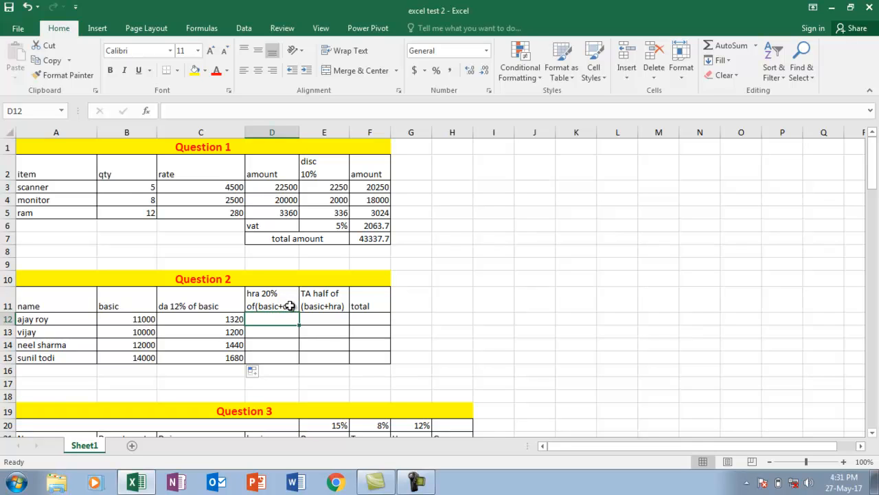
click(111, 319)
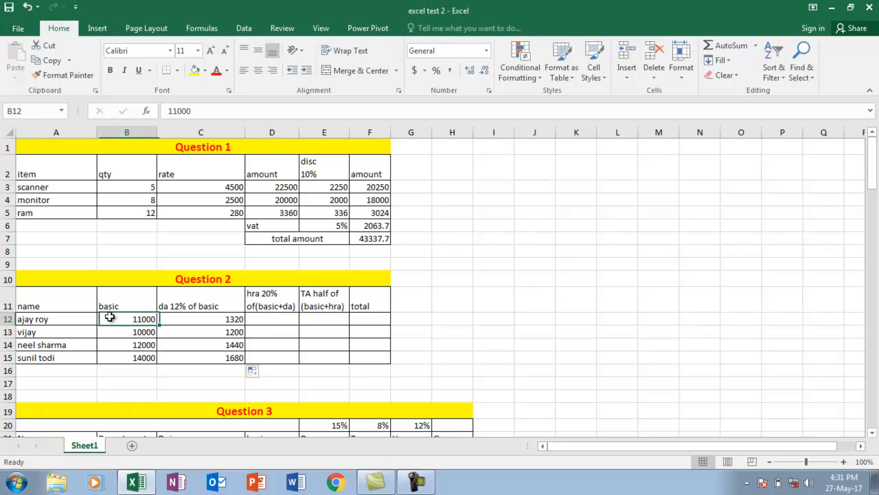
click(191, 317)
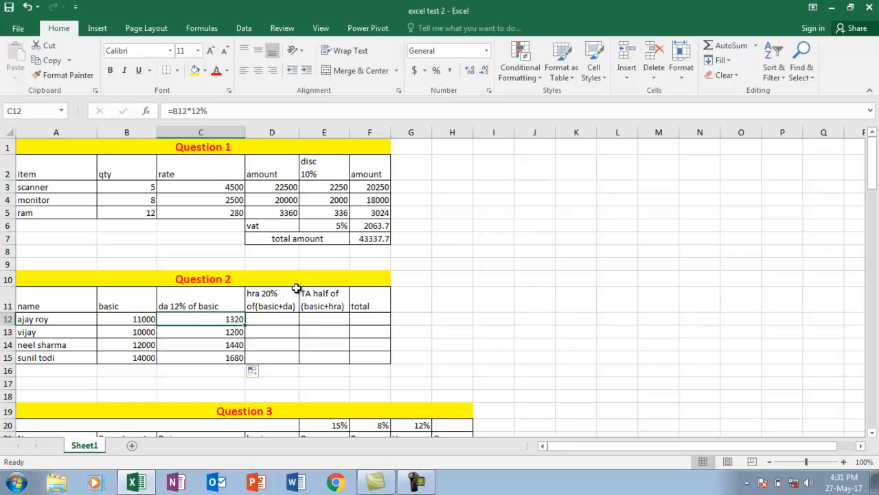
click(275, 318)
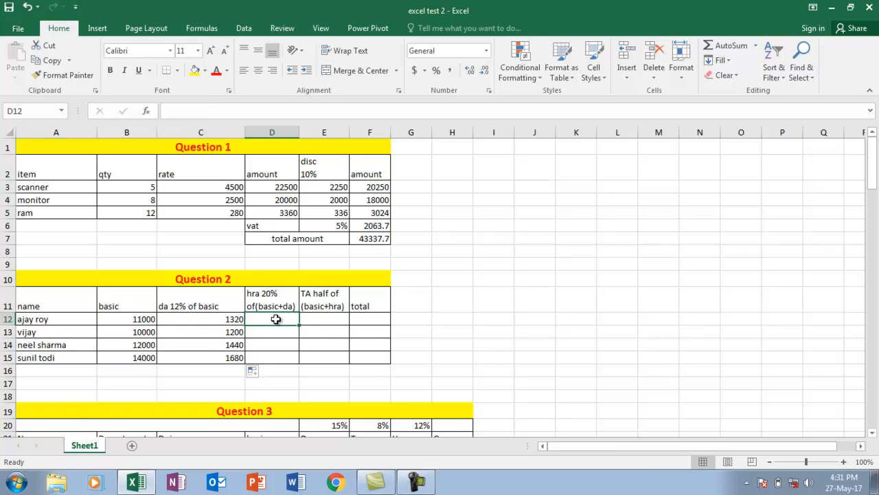
text(=()
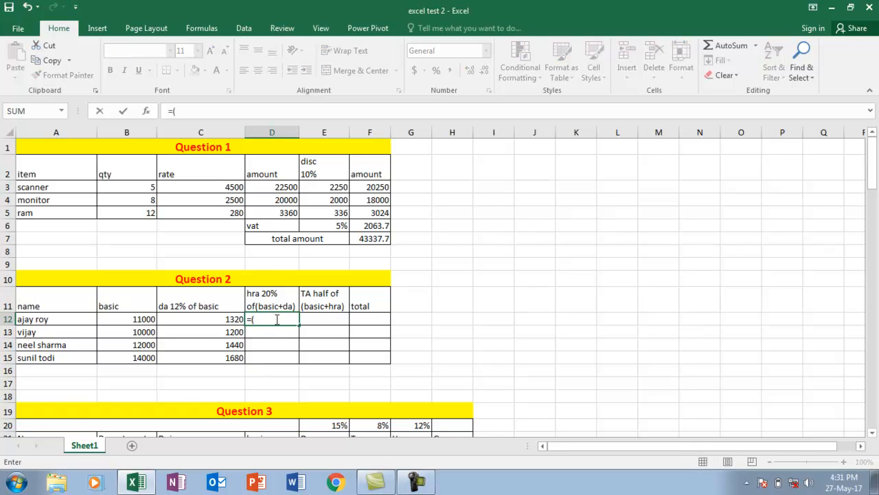
click(148, 320)
text(+)
click(208, 322)
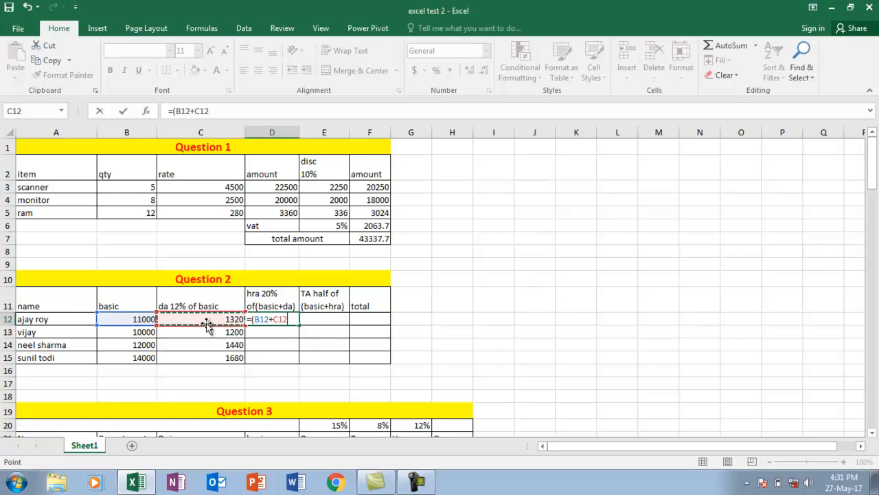
text()*20%)
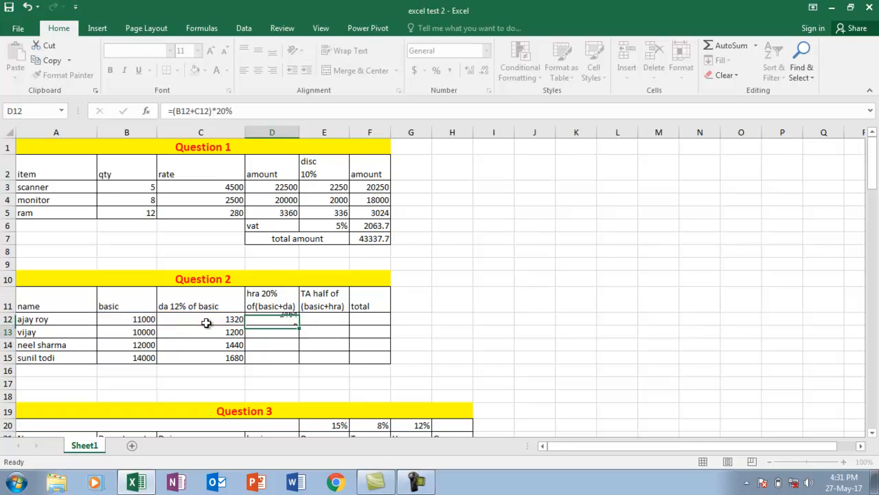
key(ctrl+Return)
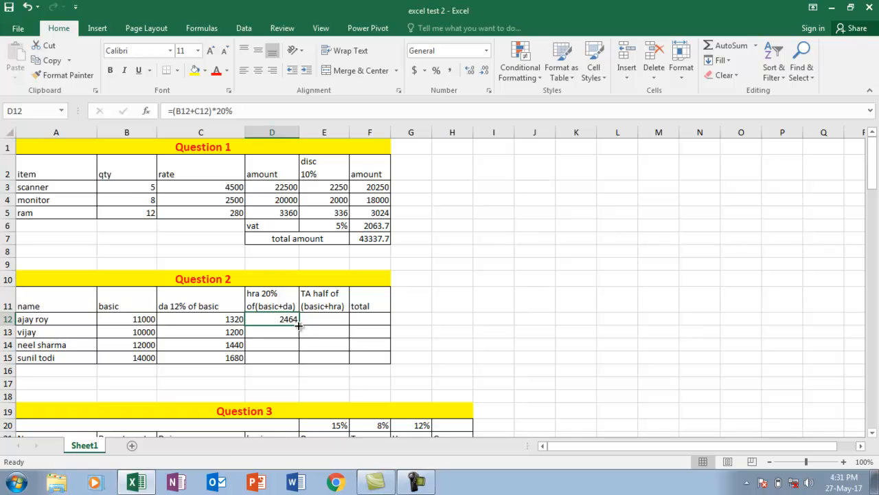
drag(300, 326, 299, 363)
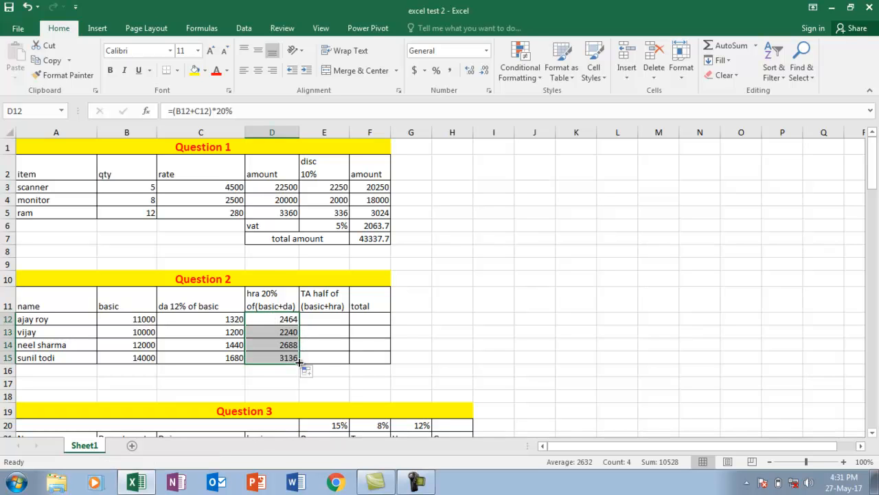
Calculate the TA as half of basic plus HRA in E12 with =(B12+D12)/2 and fill it down to E15
click(335, 317)
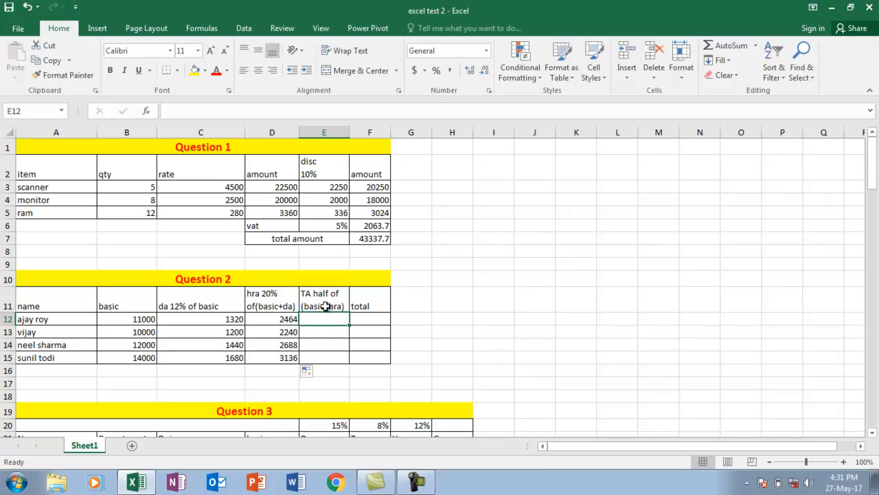
click(137, 315)
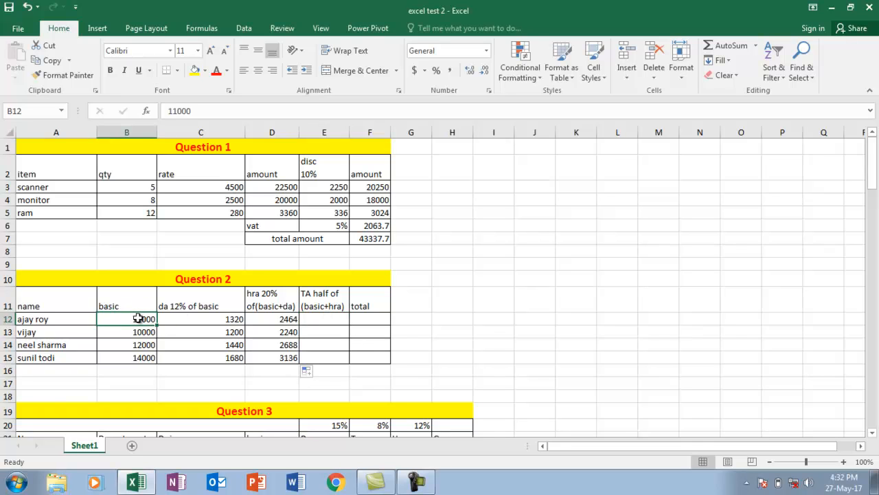
click(292, 319)
click(329, 319)
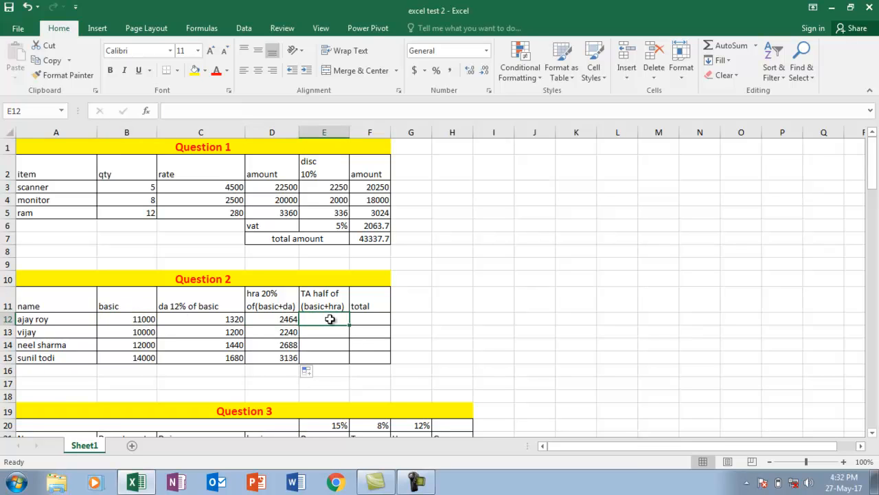
text(=()
click(125, 320)
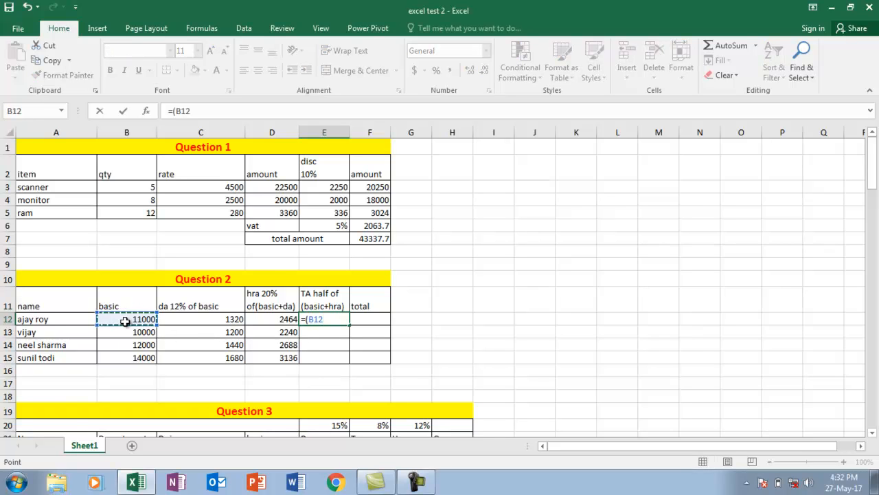
text(+)
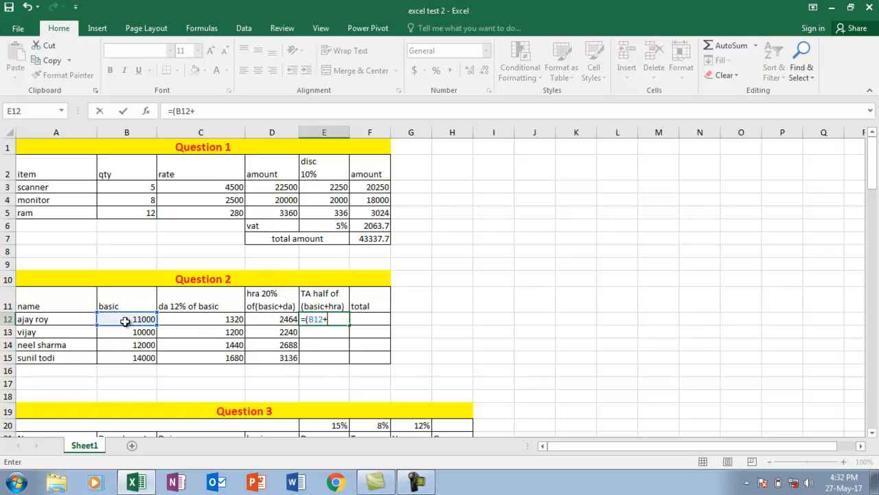
click(263, 319)
text()/2)
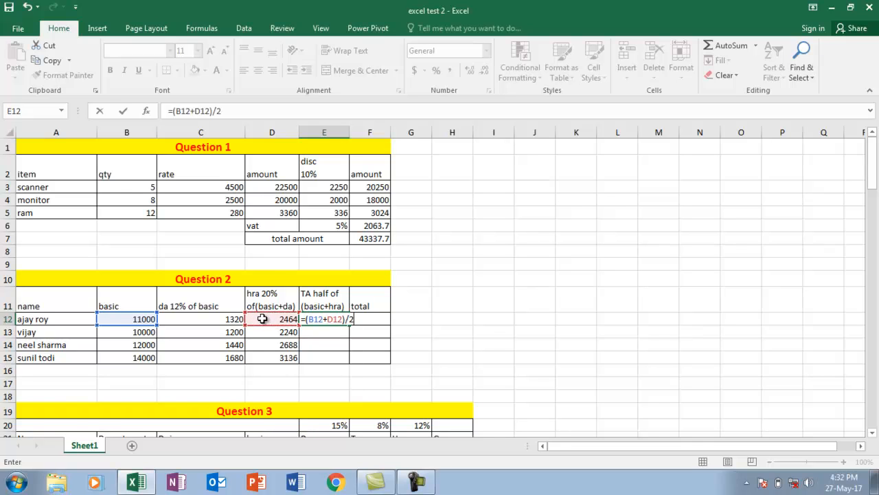
key(Return)
click(331, 318)
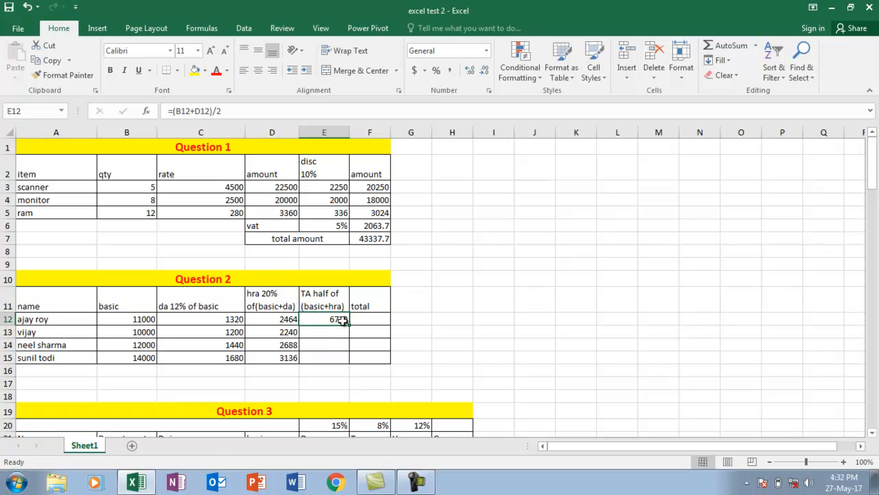
drag(351, 327, 343, 358)
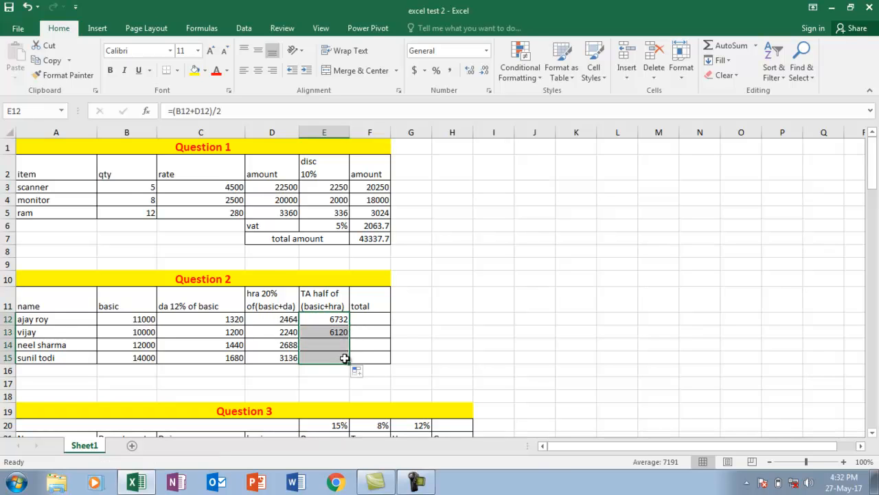
Calculate the Question 2 total in F12 with =SUM(B12:E12) and fill the formula down to F15
click(364, 322)
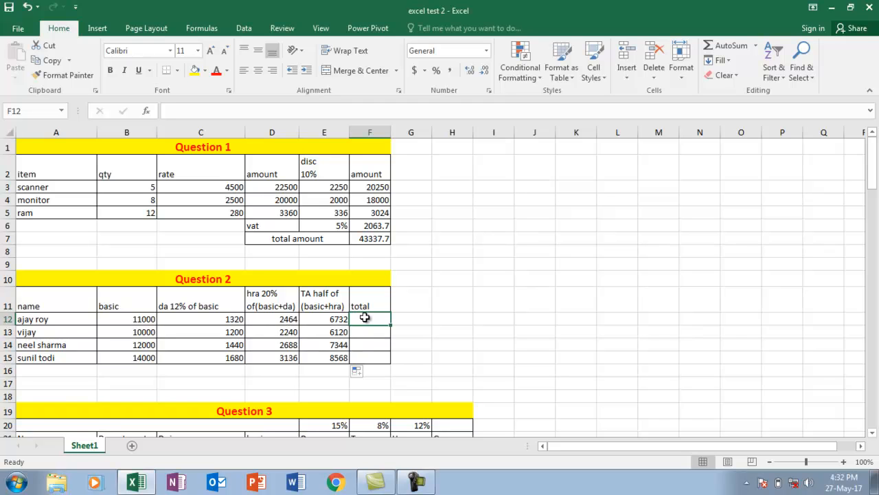
text(=SUM()
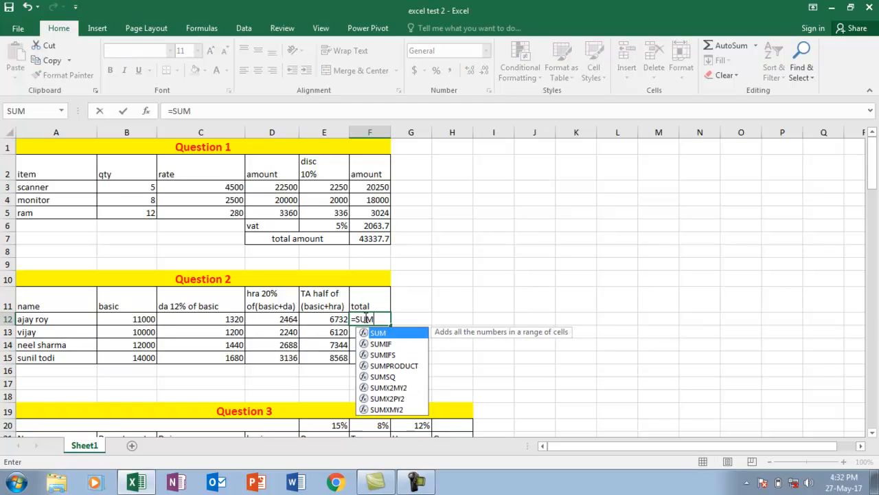
key(Left)
key(Left)
key(Left)
key(Left)
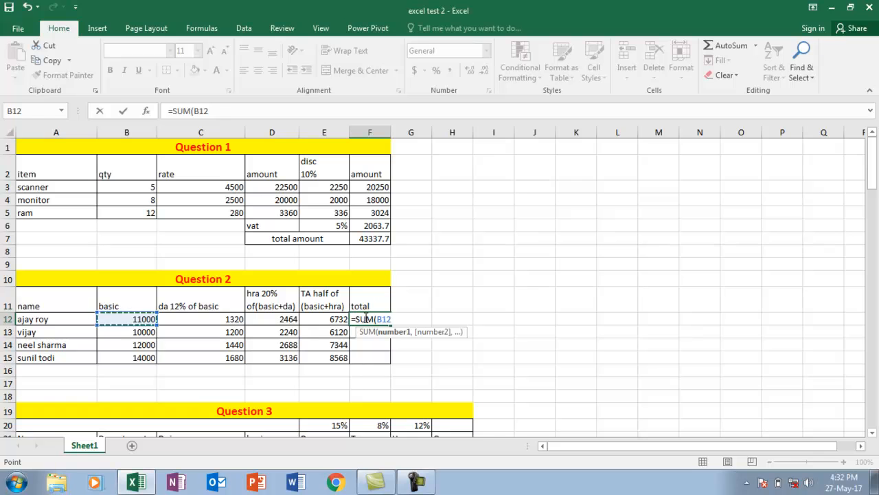
key(shift+Right)
key(shift+Right)
key(shift+Right)
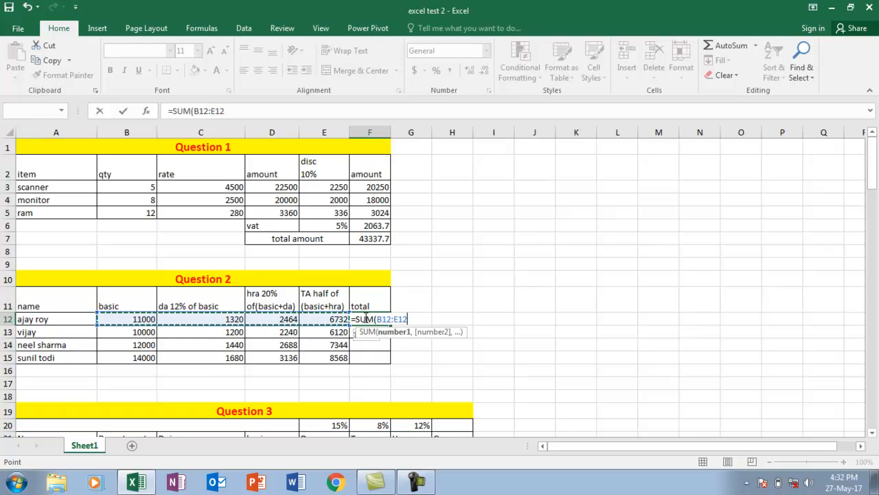
text())
key(Return)
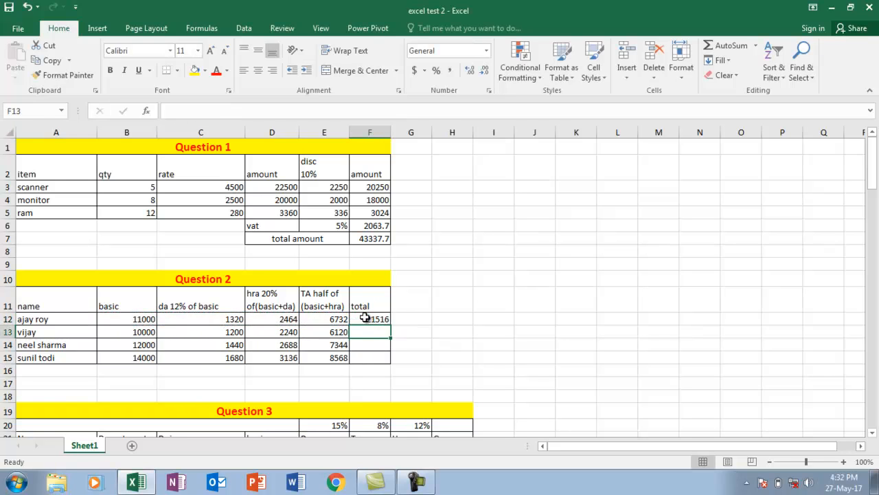
click(370, 318)
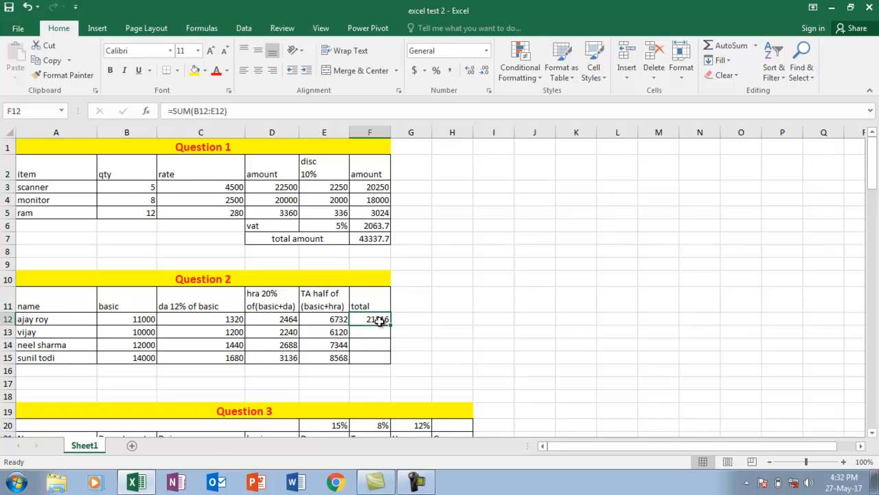
drag(391, 326, 389, 362)
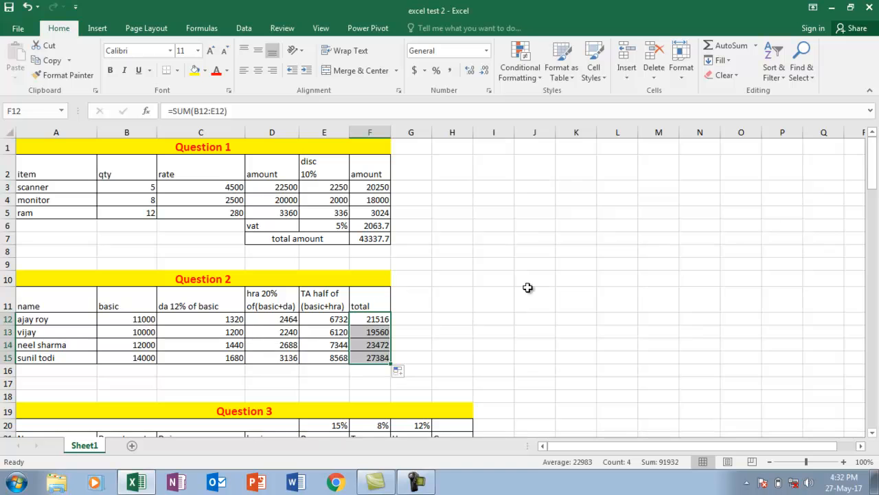
Review the first employee row of the Question 3 table, from the name in A22 across to the Da cell E22
drag(875, 188, 874, 216)
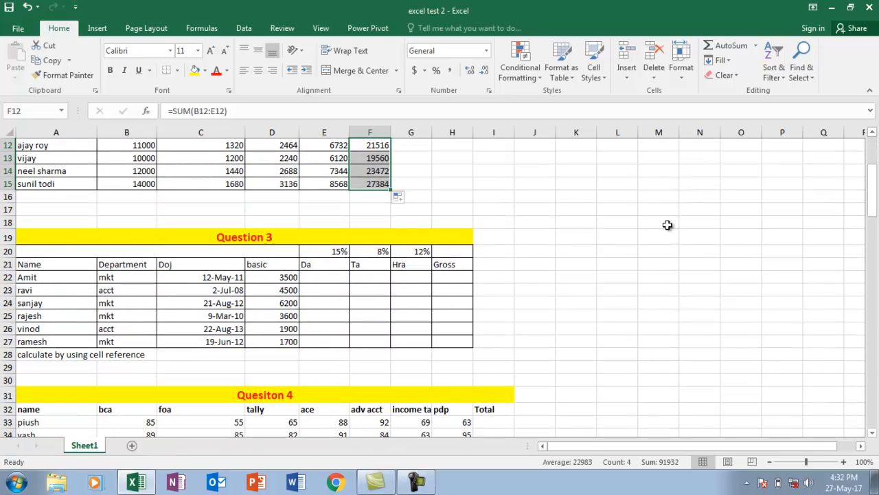
click(56, 278)
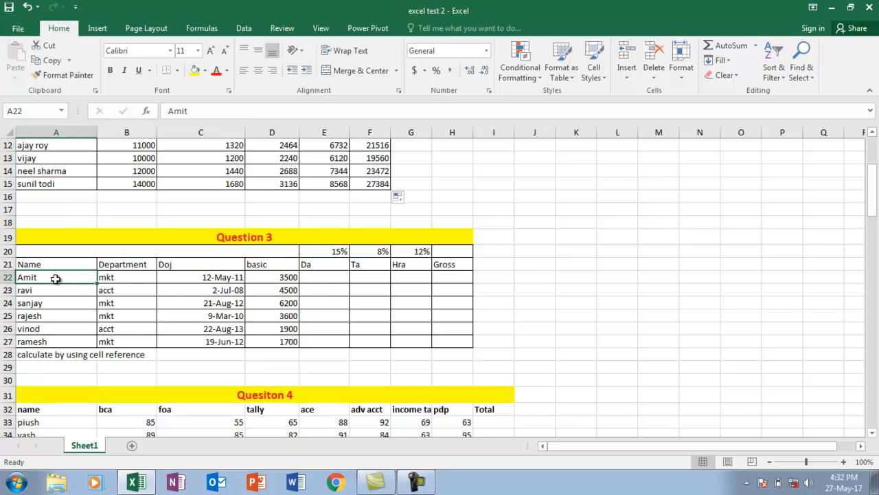
click(125, 275)
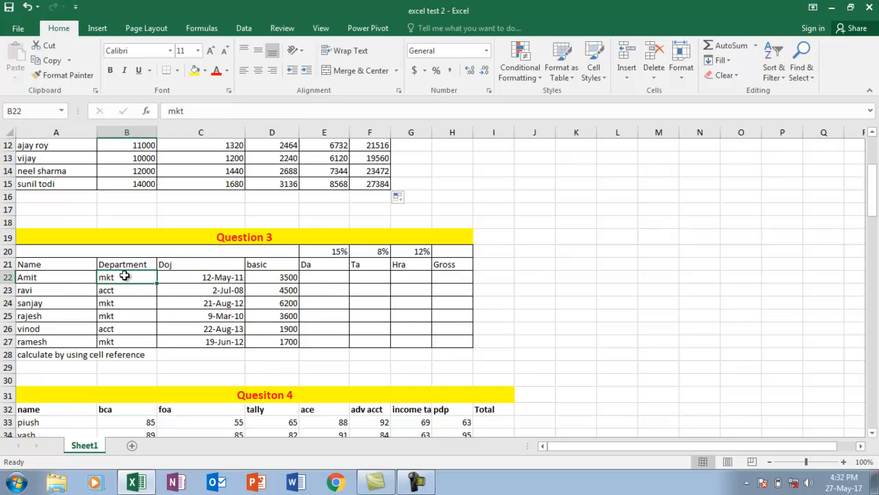
click(194, 278)
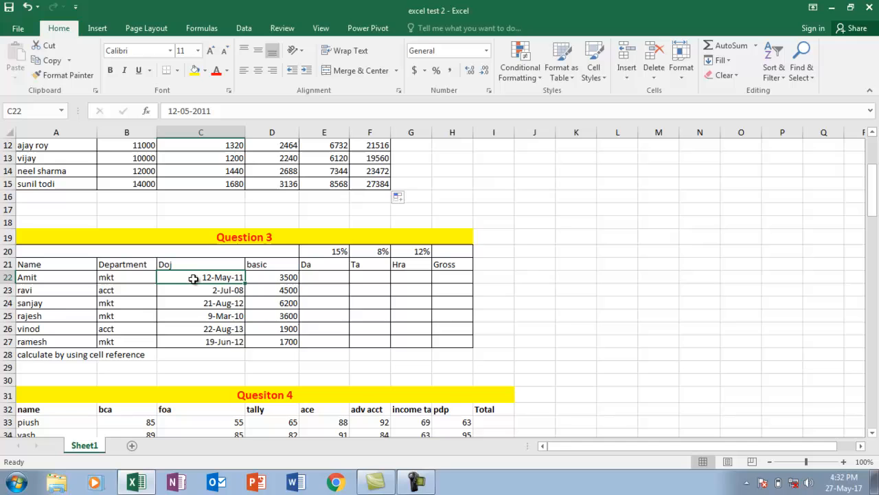
click(281, 277)
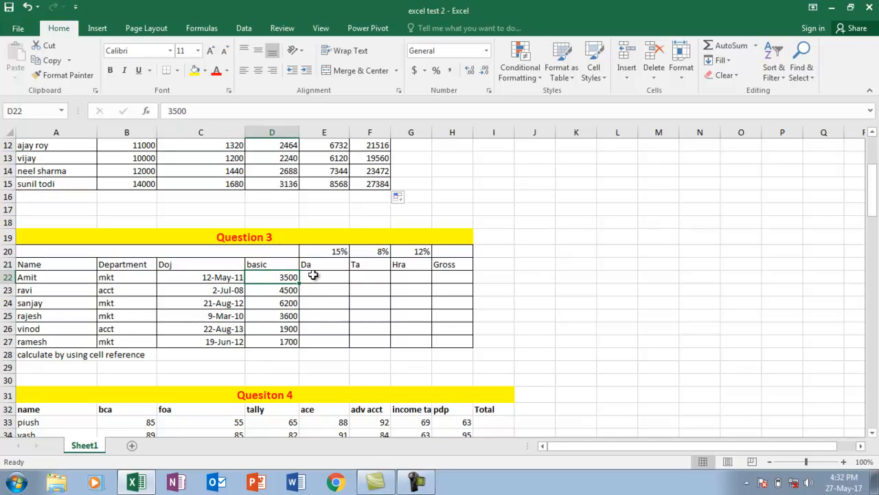
click(314, 275)
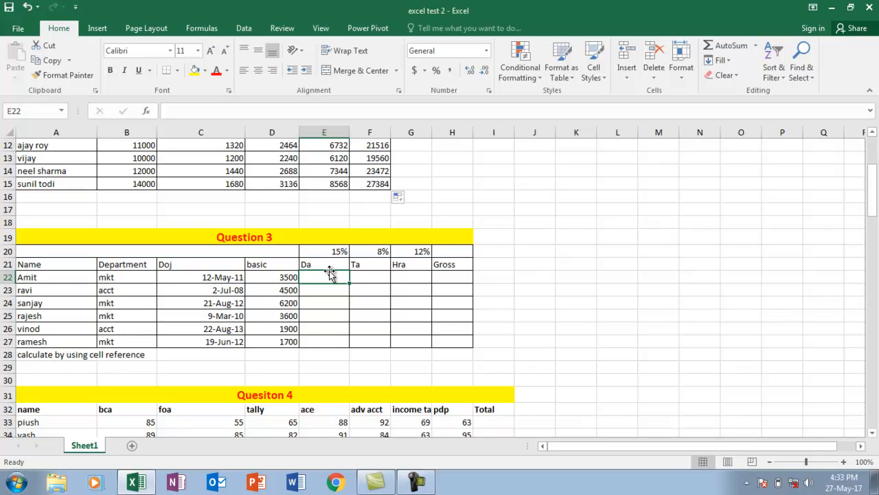
Examine the Question 3 percentage rates in E20:G20 against the basic column and the blank Da, Ta, Hra and Gross cells
click(337, 248)
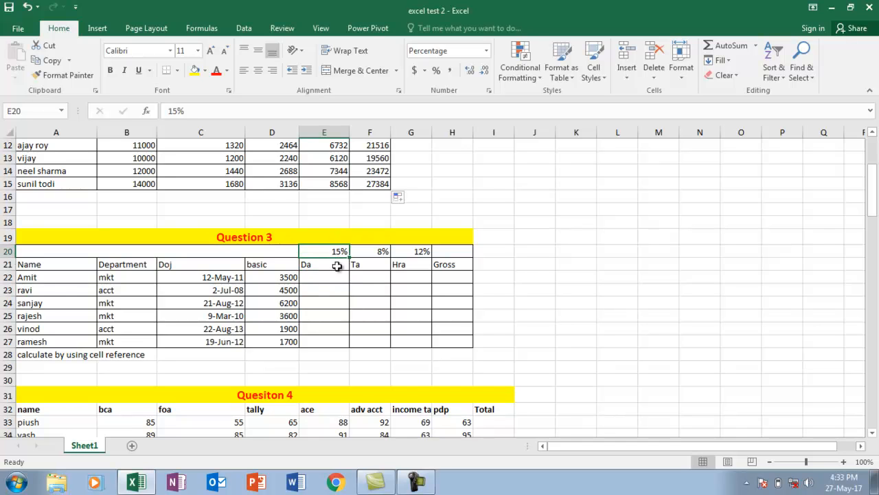
drag(334, 279, 331, 337)
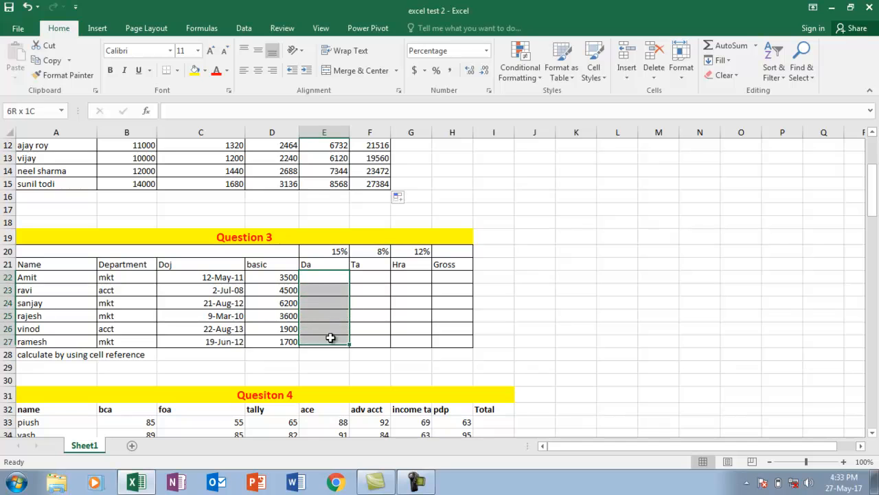
click(330, 282)
drag(330, 283, 329, 335)
click(371, 289)
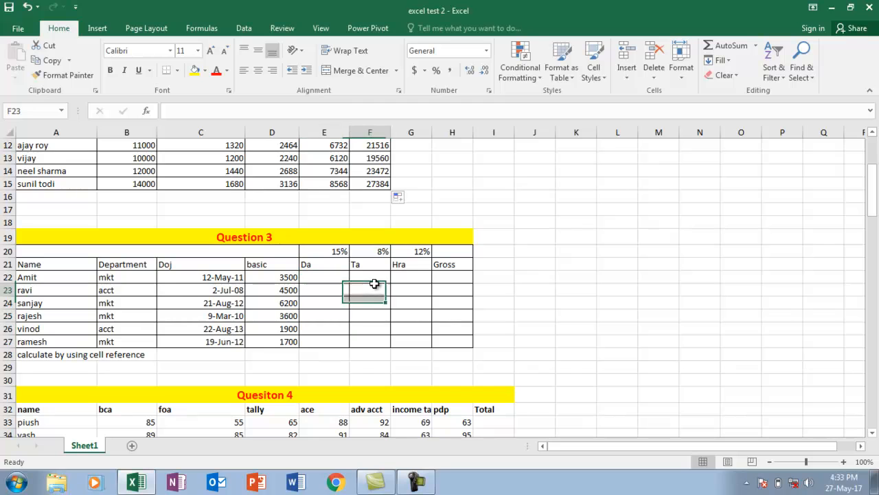
click(380, 250)
click(406, 275)
click(424, 251)
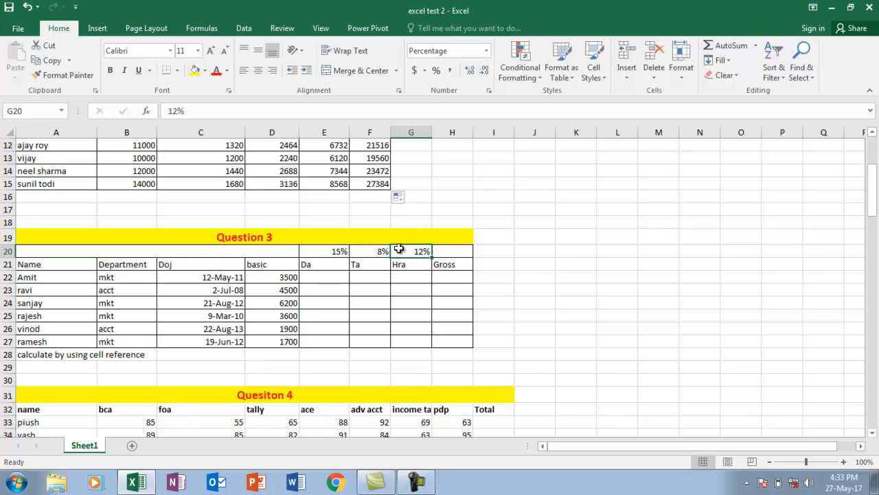
click(281, 289)
drag(310, 290, 458, 293)
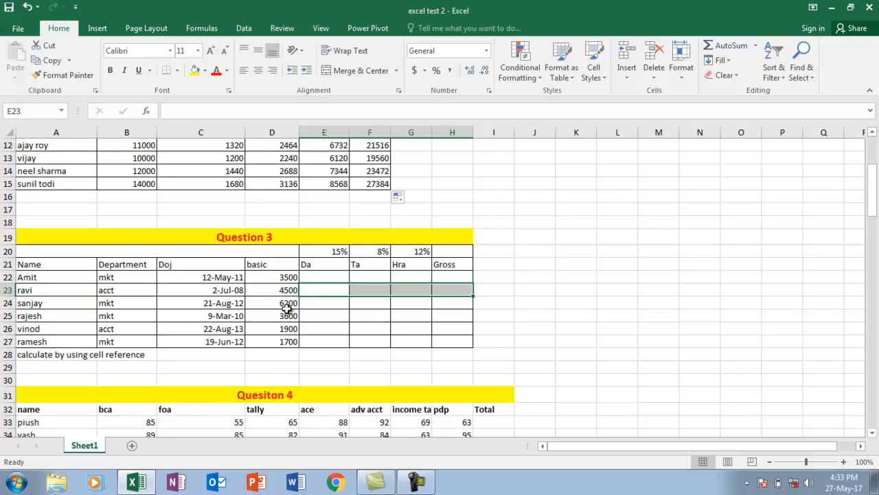
click(319, 304)
click(327, 317)
Calculate the first Da in E22 with the mixed-reference formula =$D22*E$20
click(323, 277)
text(=)
click(282, 277)
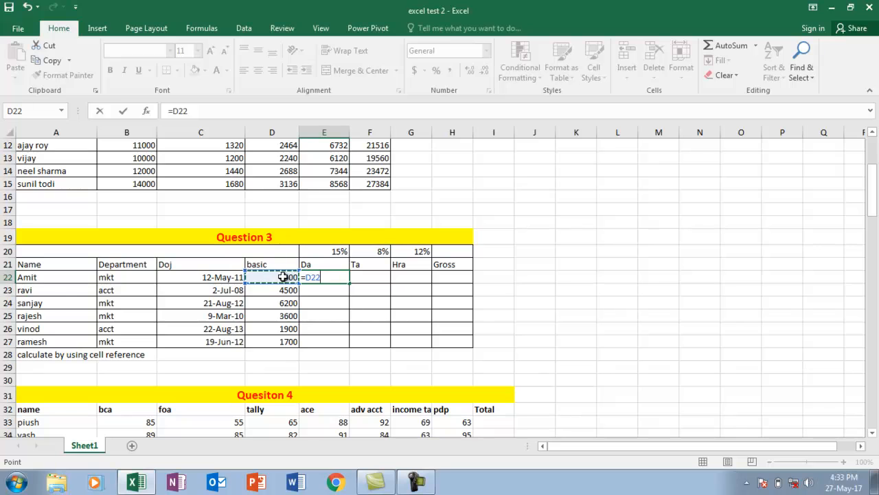
key(F4)
text(*)
click(322, 252)
key(F4)
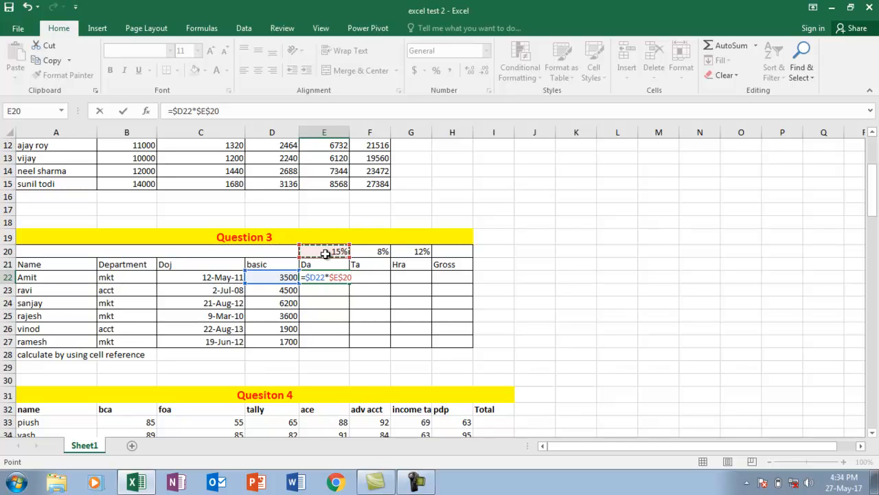
key(F4)
key(Return)
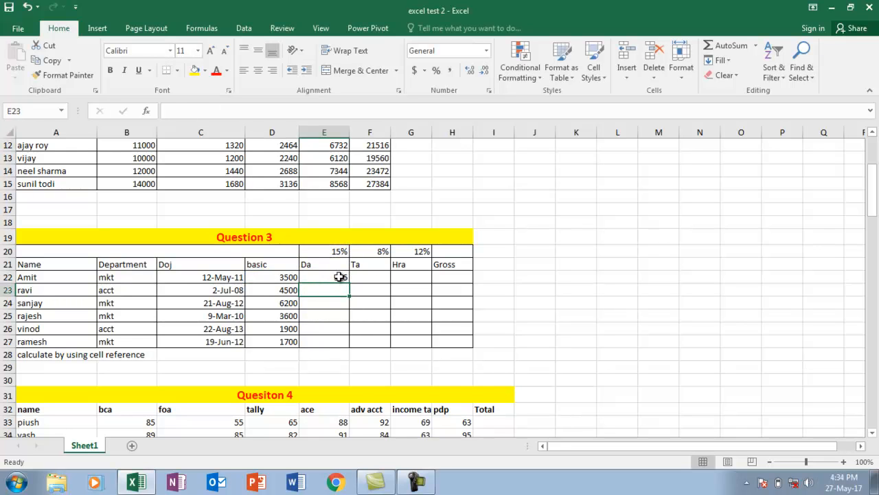
Fill the E22 formula across to G22 and down to row 27, then check the copied references in G24 and F24
click(339, 277)
drag(351, 283, 437, 291)
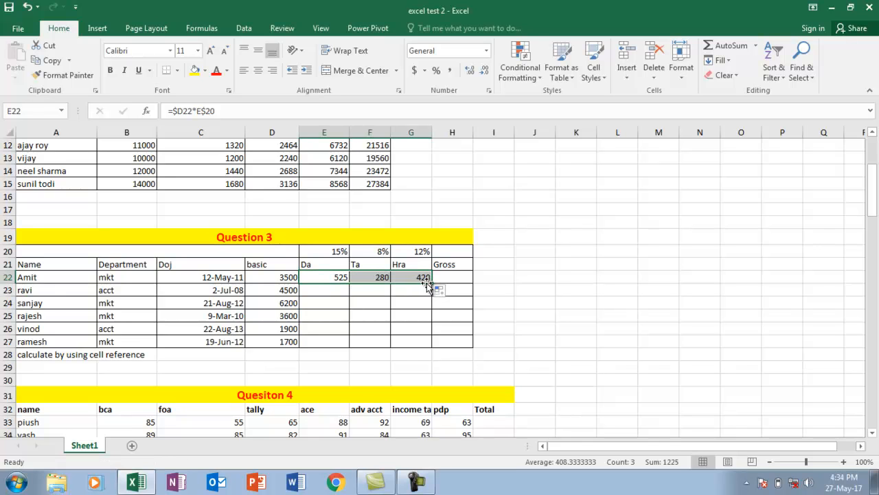
drag(431, 284, 425, 345)
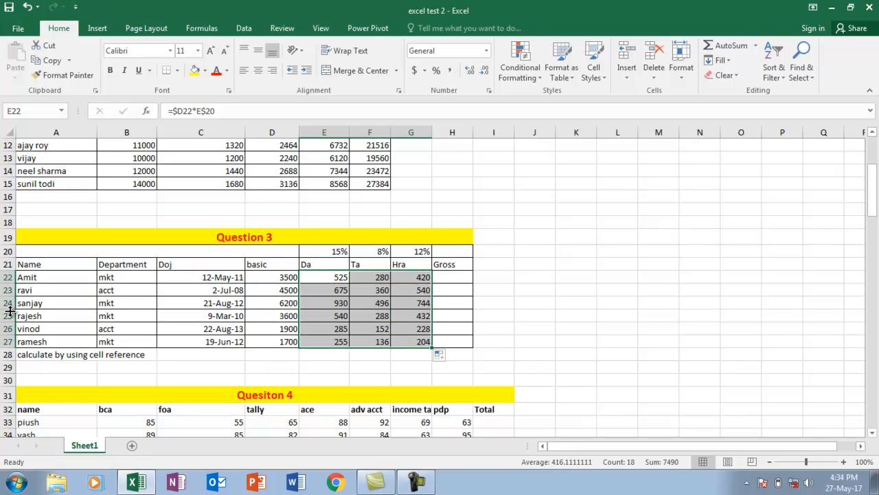
click(416, 315)
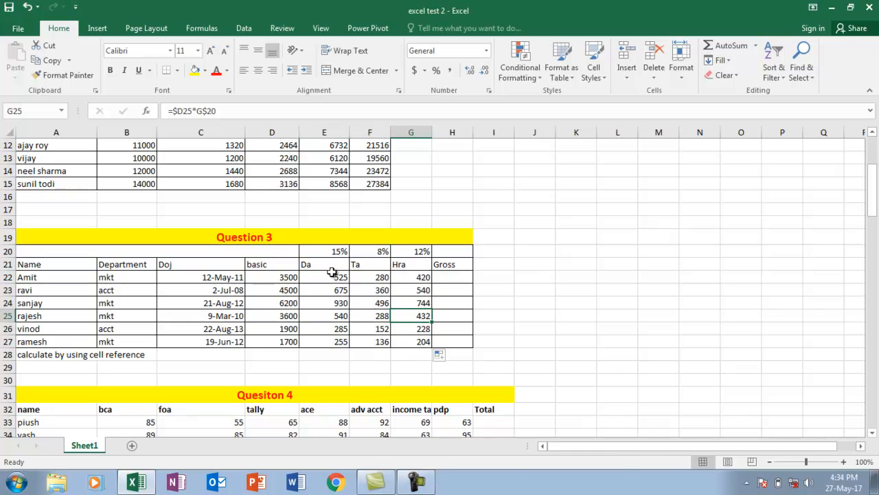
double_click(420, 305)
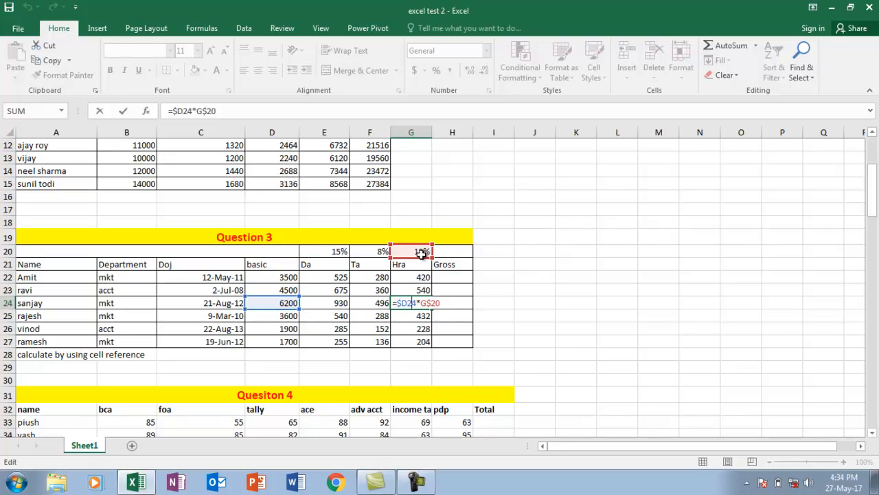
key(Return)
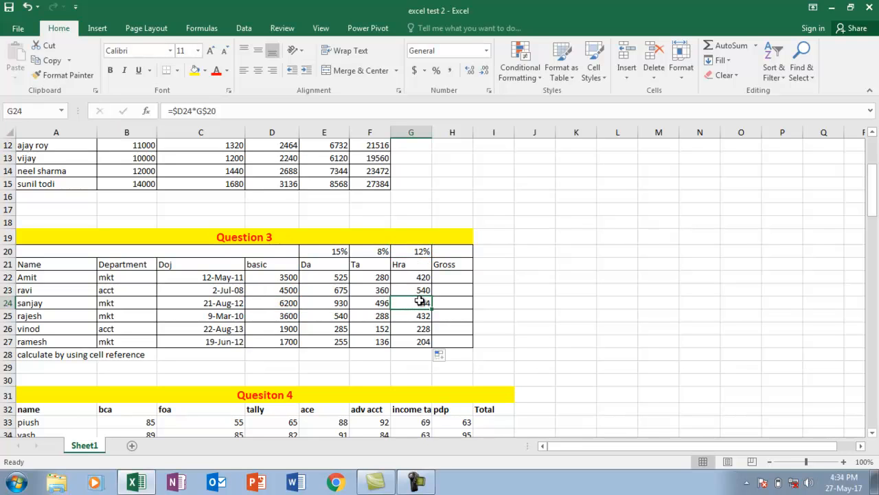
double_click(382, 303)
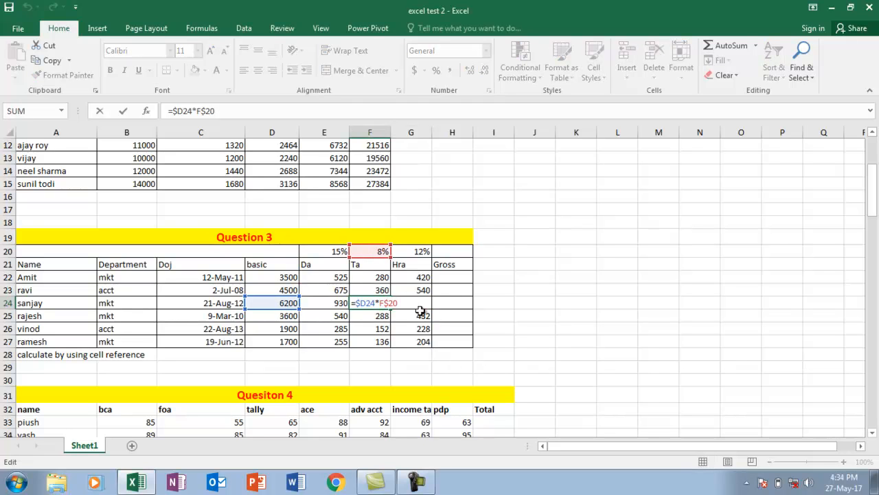
key(Escape)
Calculate the Gross in H22 with =SUM(D22:G22) and fill the formula down to H27
click(448, 277)
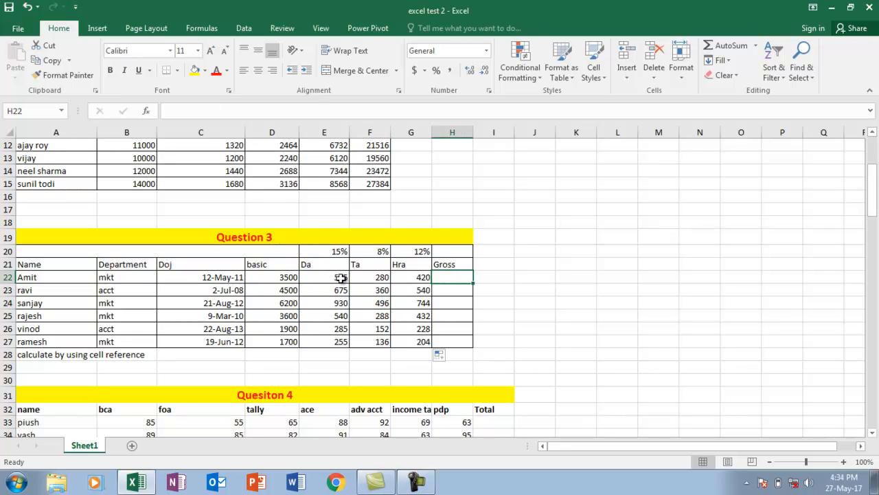
text(=)
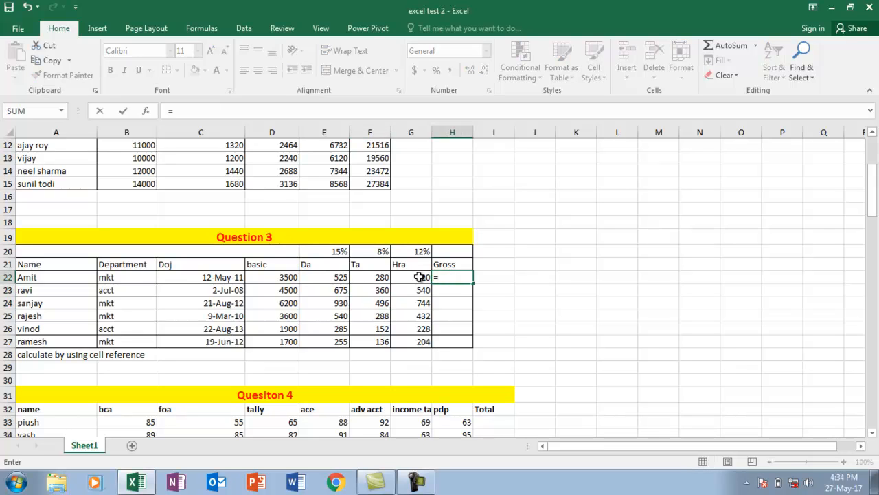
text(SUM()
key(Left)
key(Left)
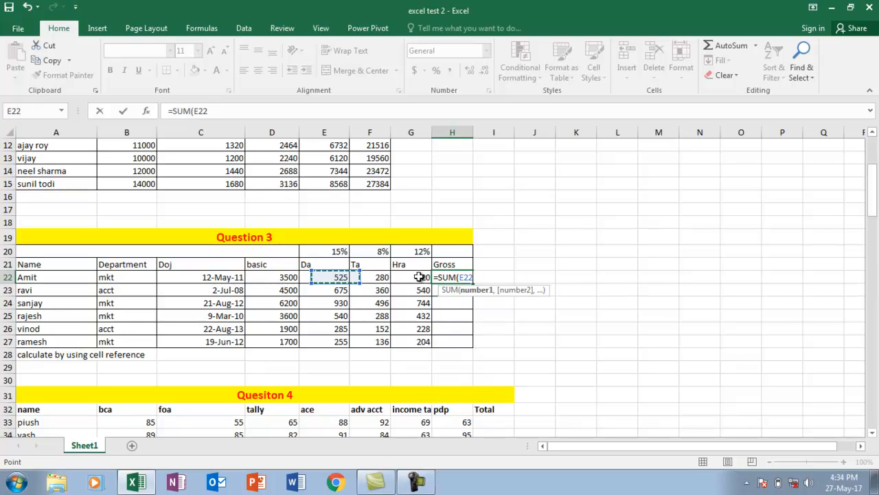
key(Left)
key(Left)
key(shift+Right)
key(shift+Right)
key(shift+Right)
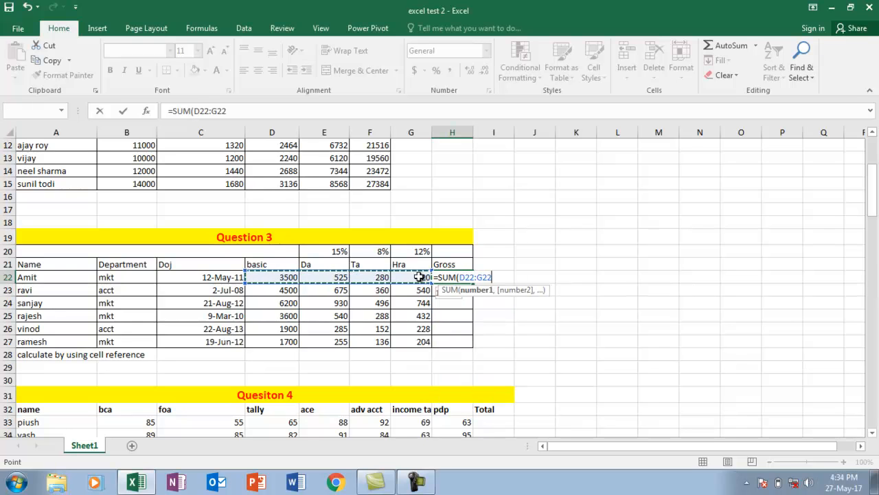
key(Return)
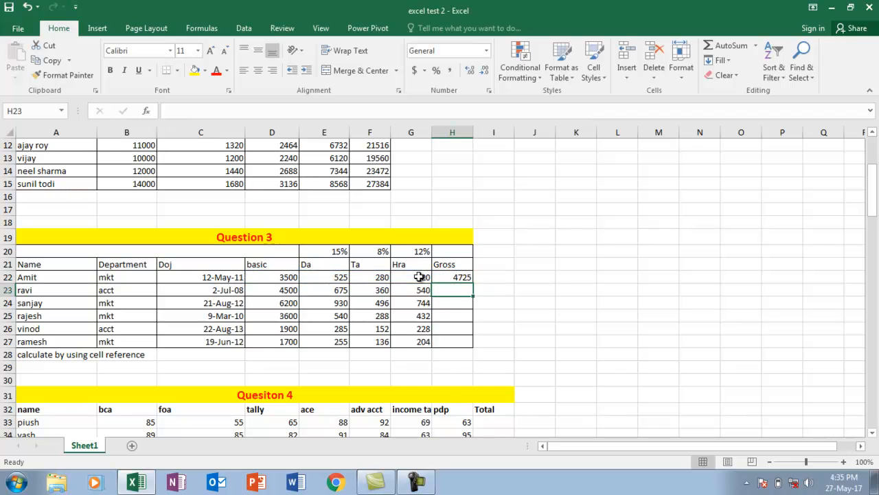
click(466, 277)
drag(472, 283, 473, 353)
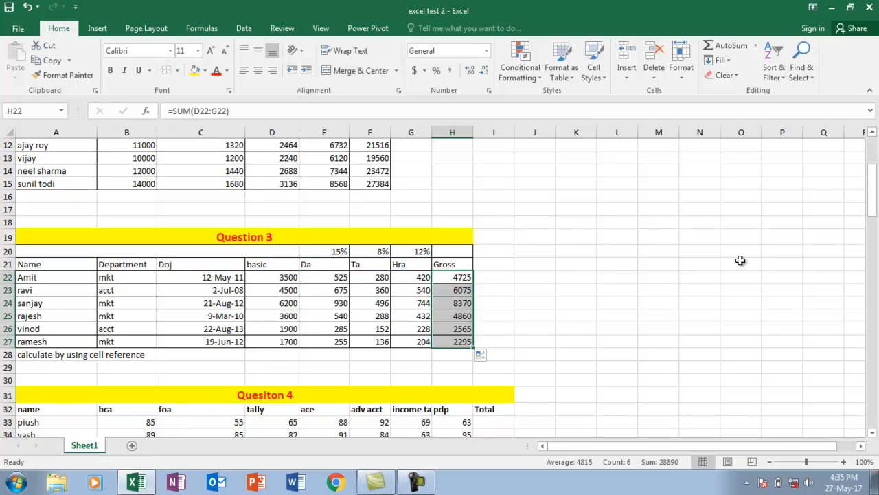
Calculate the Question 4 total marks in I33 with =SUM(B33:H33) and fill the formula down to I38
drag(875, 204, 876, 237)
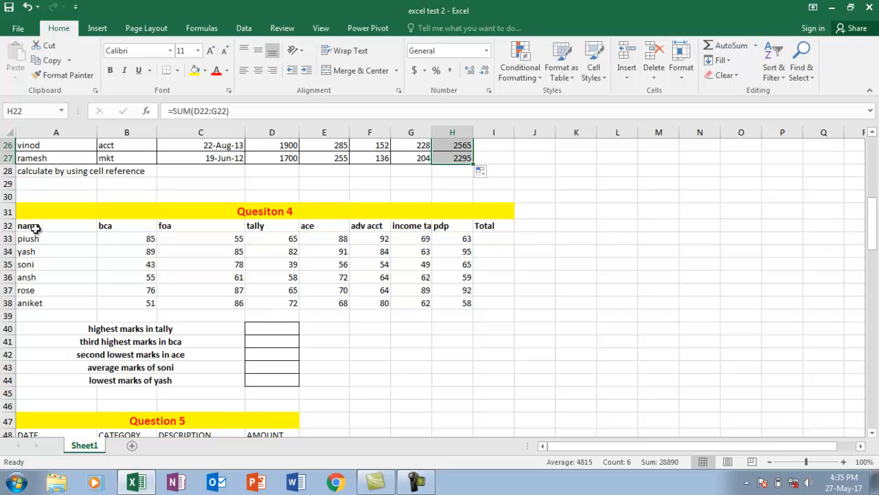
drag(53, 237, 71, 291)
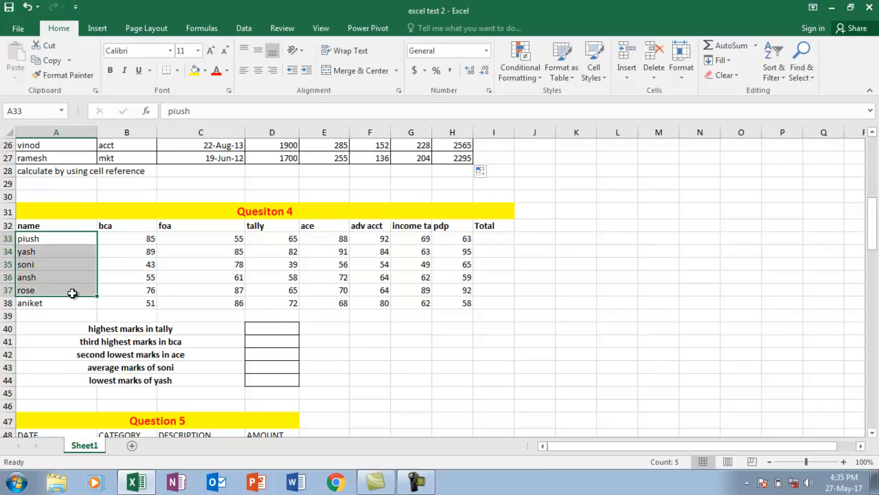
click(136, 242)
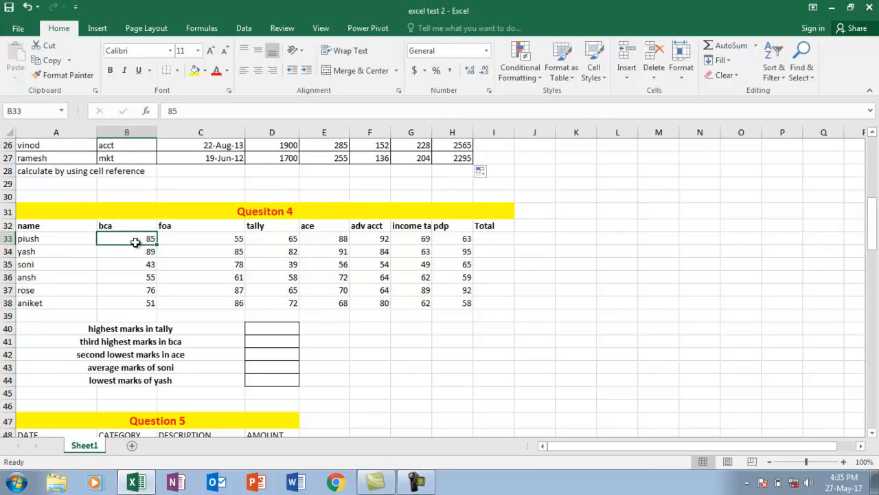
click(412, 238)
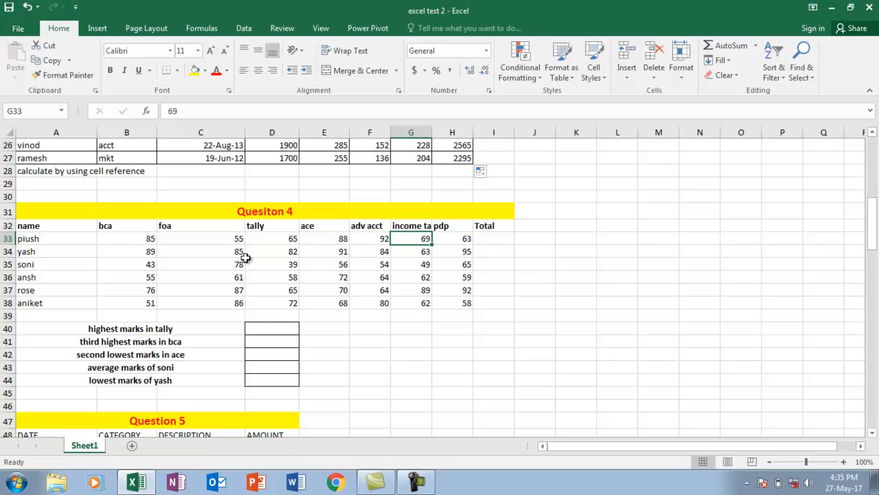
click(489, 242)
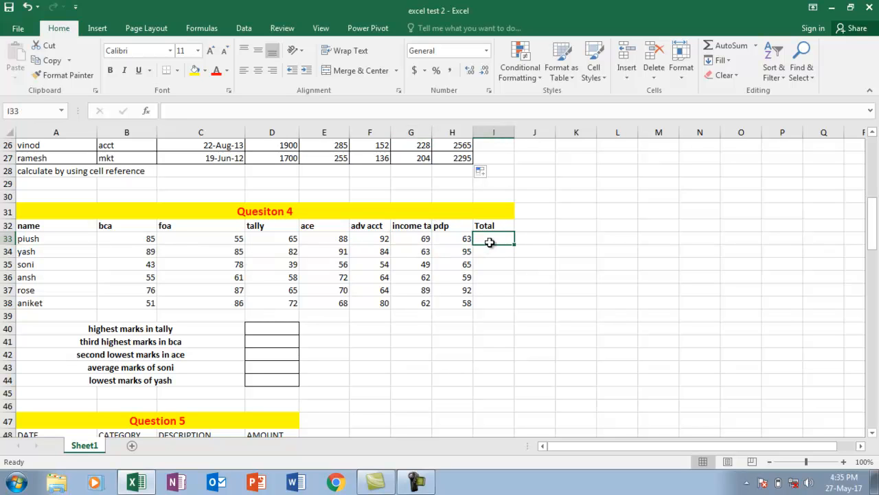
text(=SUM()
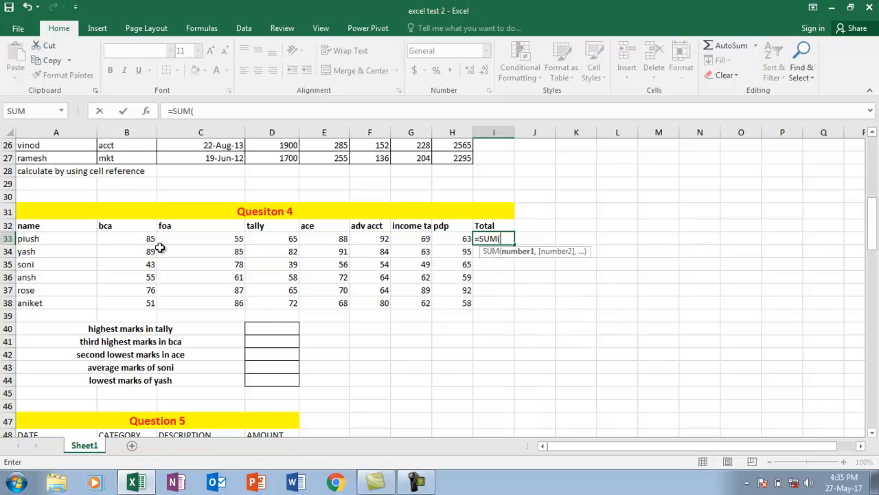
drag(127, 240, 465, 239)
text())
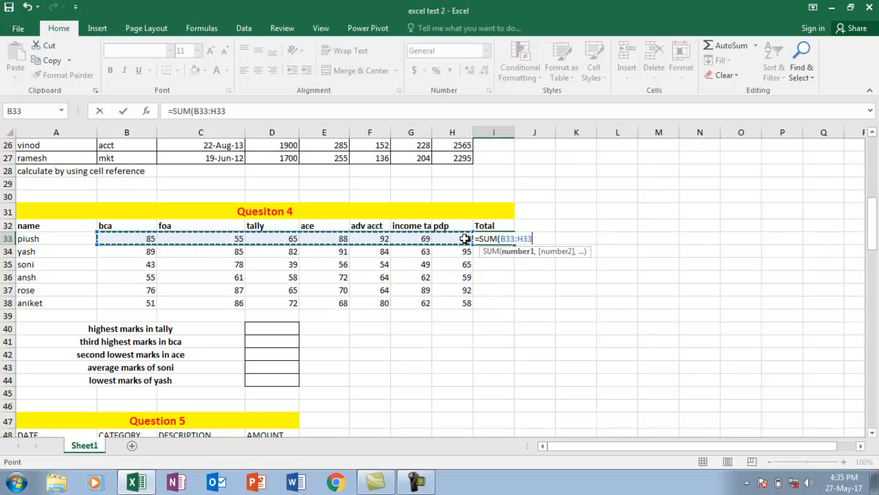
key(Return)
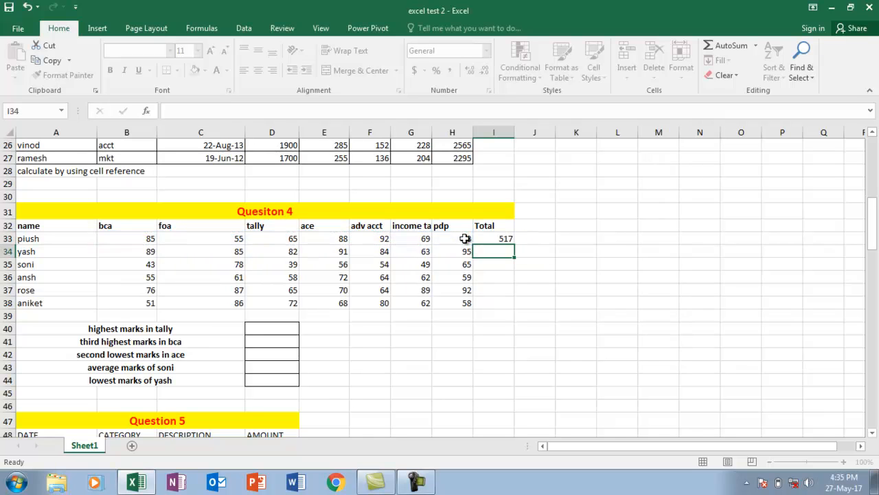
click(507, 238)
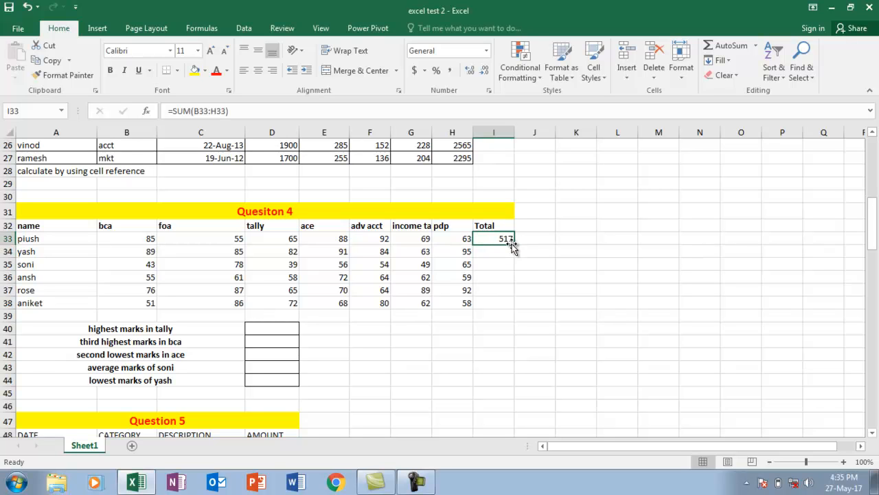
drag(513, 246, 520, 316)
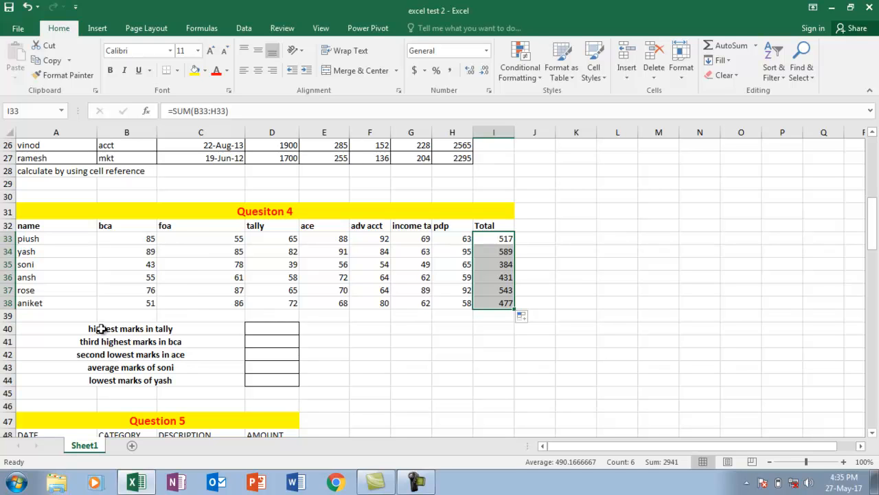
Find the highest marks in tally in D40 with =MAX(D33:D38)
click(268, 328)
drag(275, 233, 280, 296)
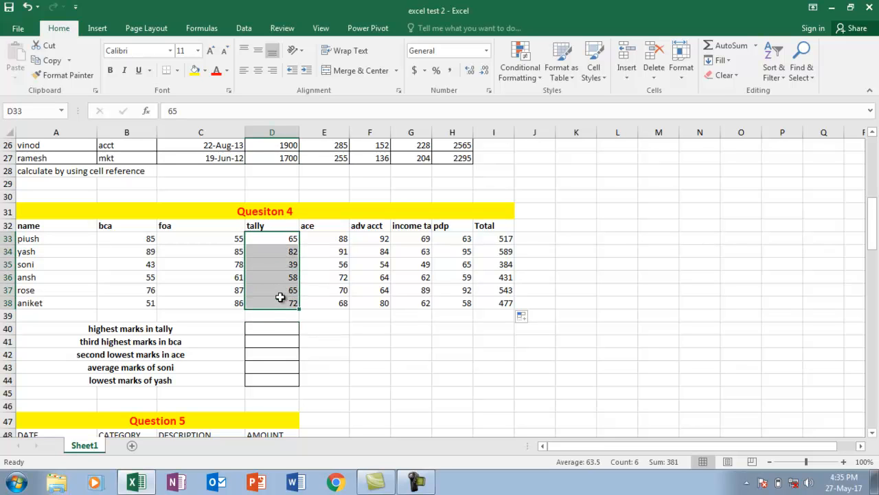
click(286, 327)
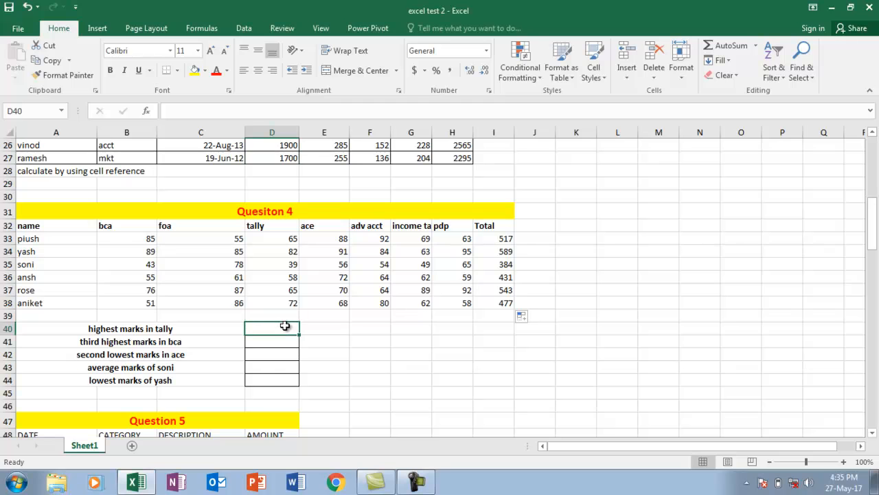
text(=MAX()
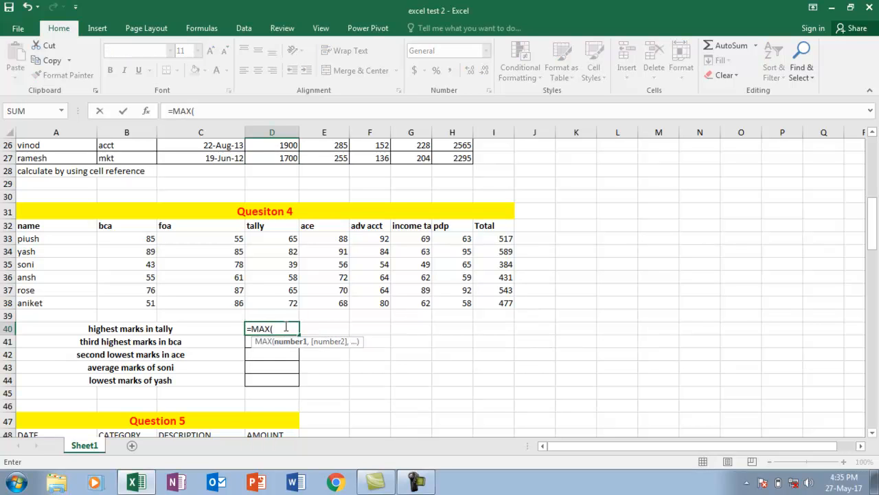
click(284, 242)
drag(284, 242, 283, 296)
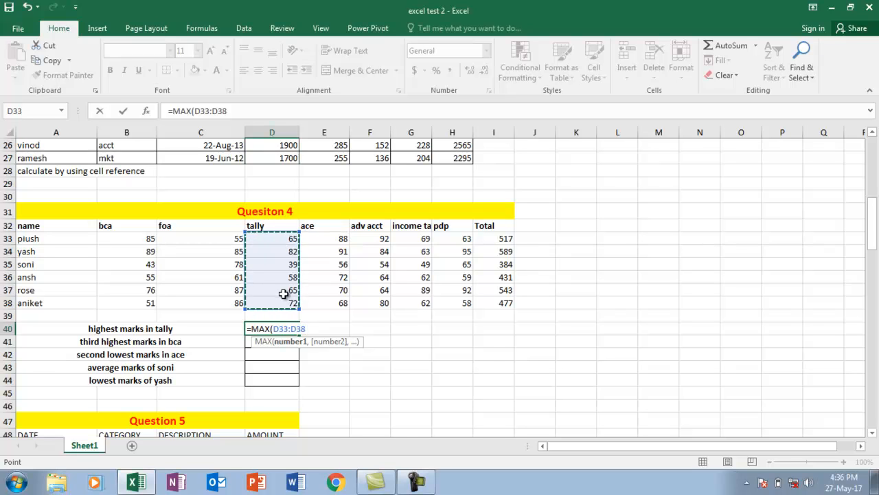
text())
key(Return)
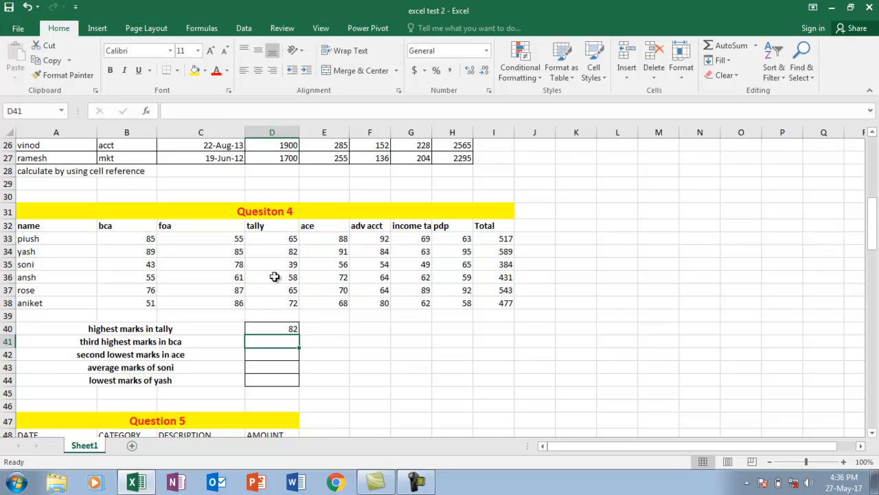
Find the third highest marks in bca in D41 with =LARGE(B33:B38,3)
click(280, 251)
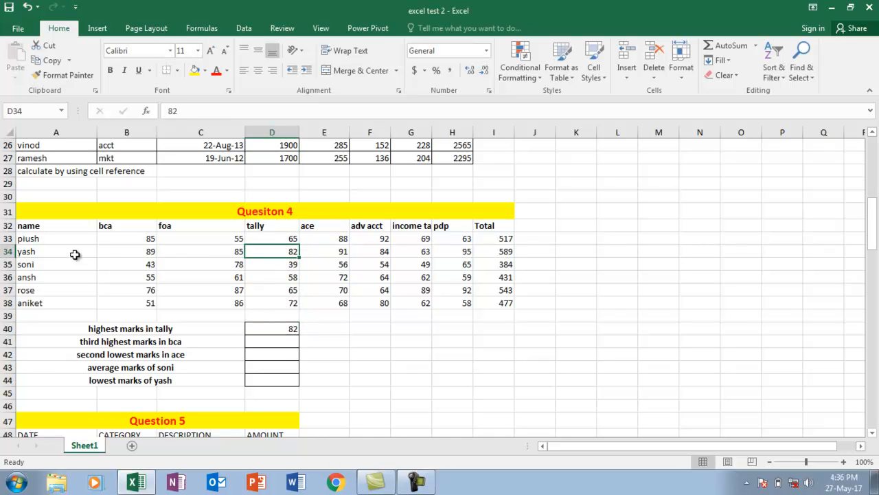
click(74, 253)
click(272, 252)
click(280, 343)
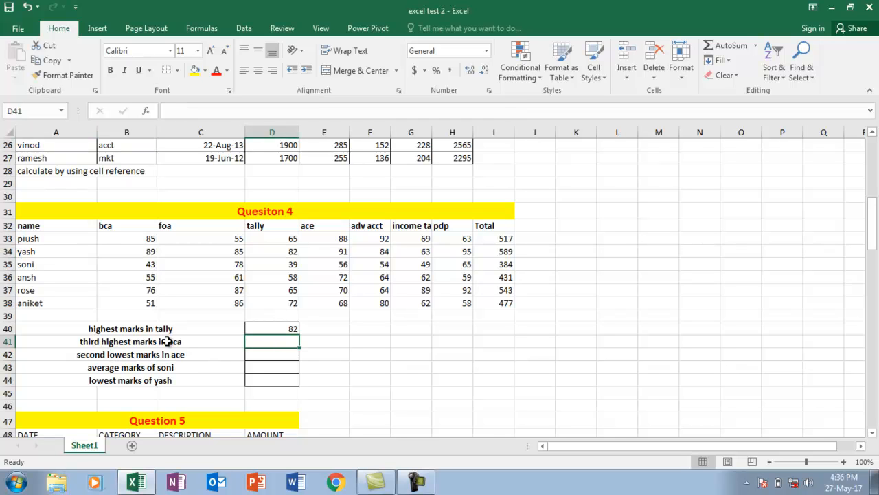
drag(132, 241, 140, 304)
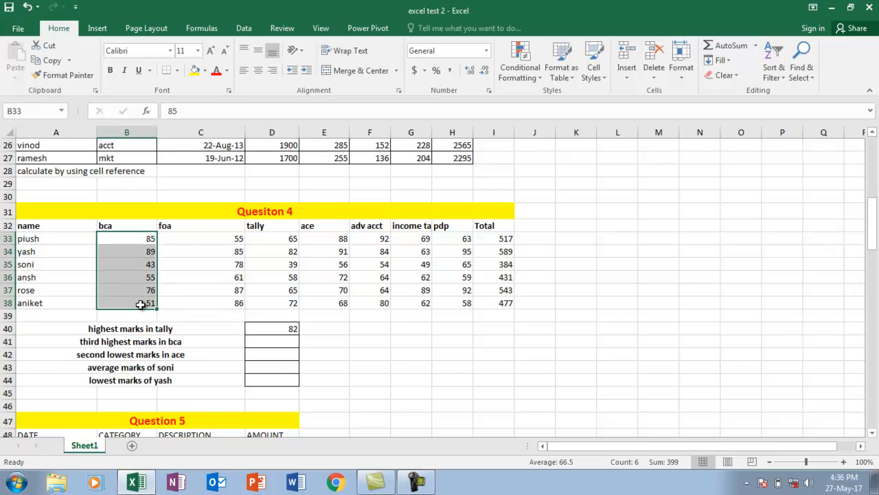
click(284, 342)
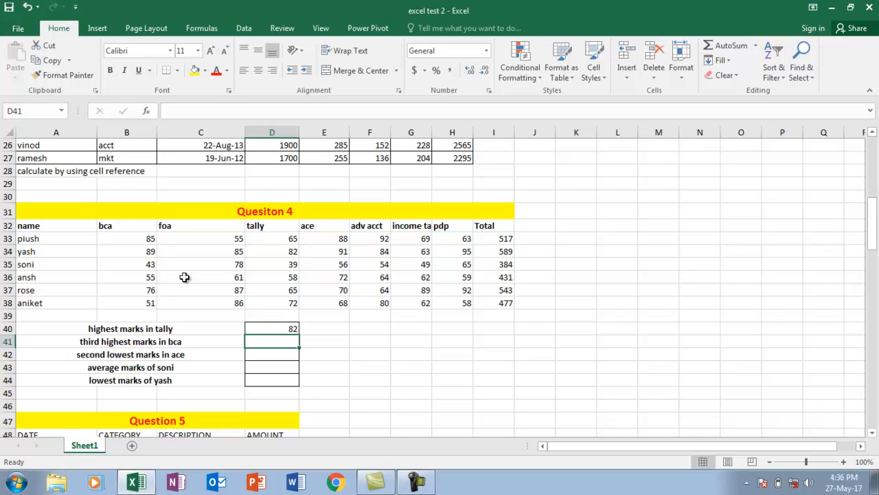
text(=LAR)
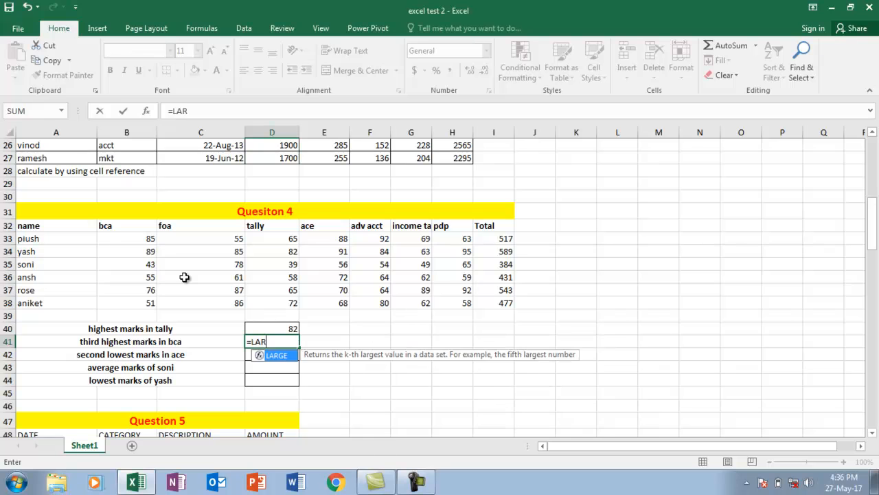
text(GE()
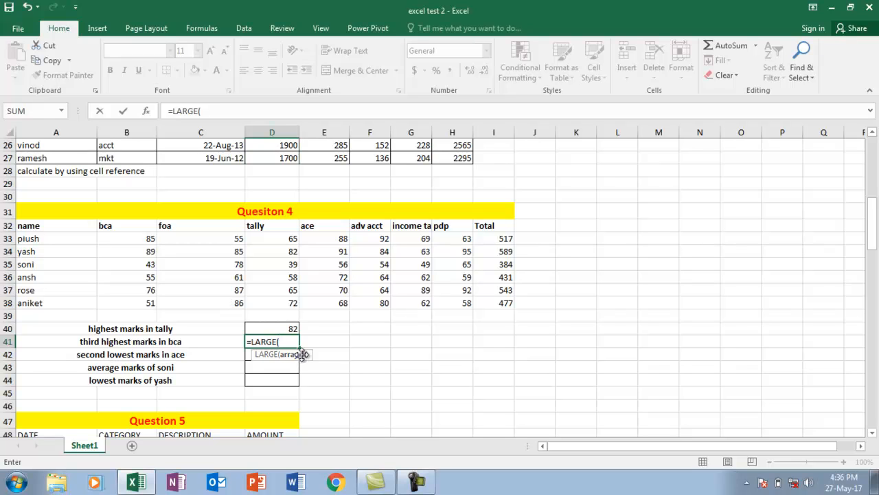
drag(145, 238, 147, 305)
text(,)
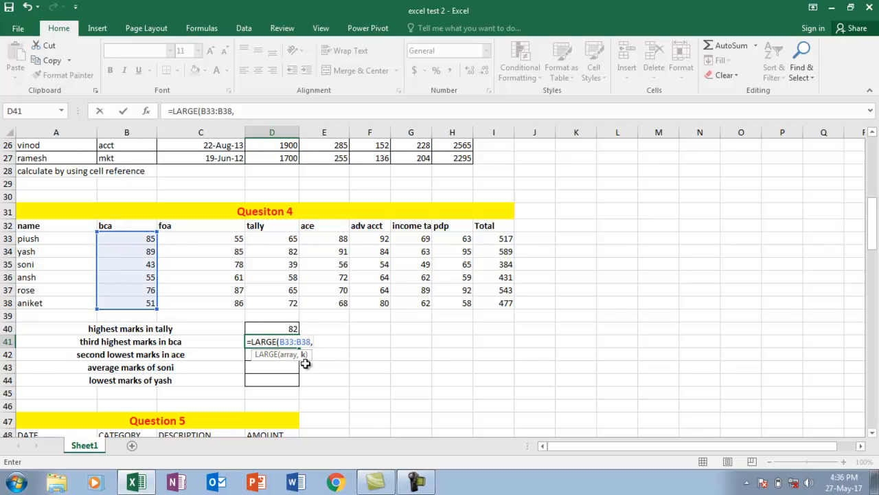
text(3))
key(Return)
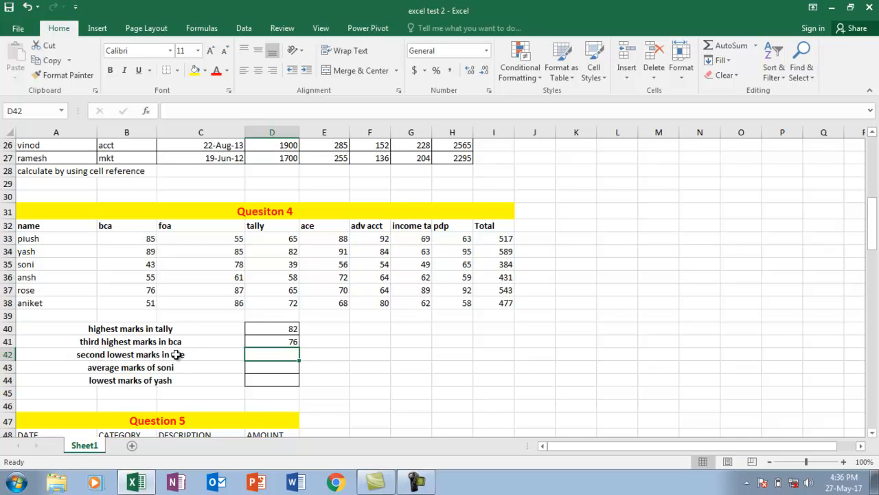
Find the second lowest marks in ace in D42 with =SMALL(E33:E38,2)
click(158, 344)
click(161, 355)
click(273, 358)
click(279, 343)
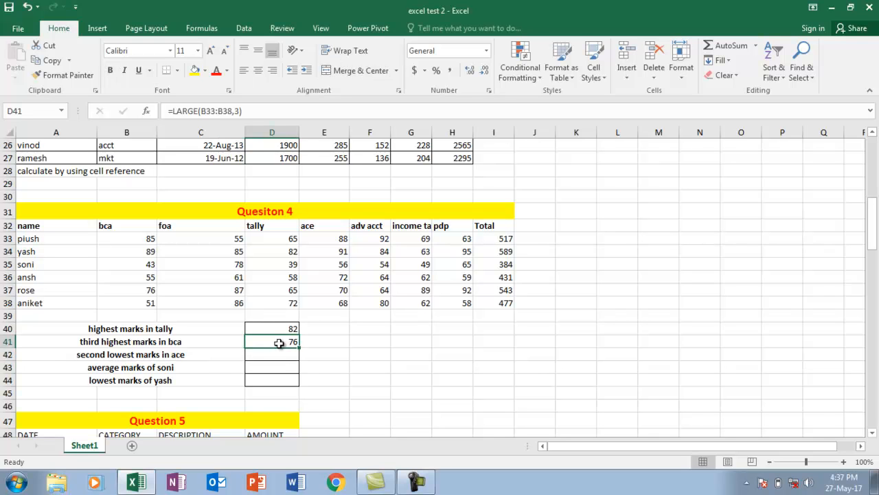
click(288, 354)
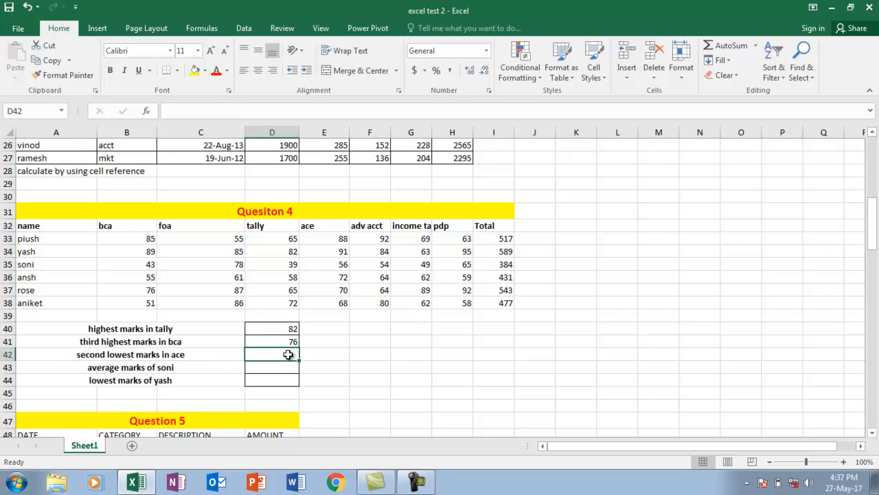
text(=SMA)
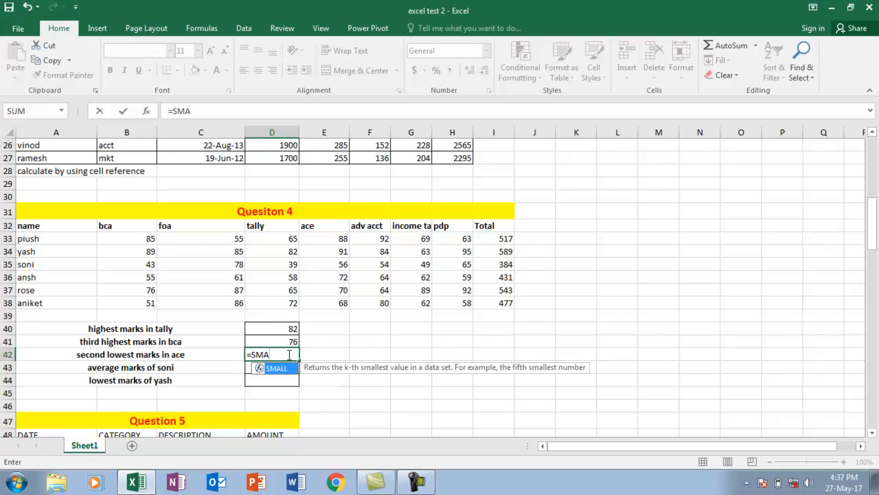
key(Tab)
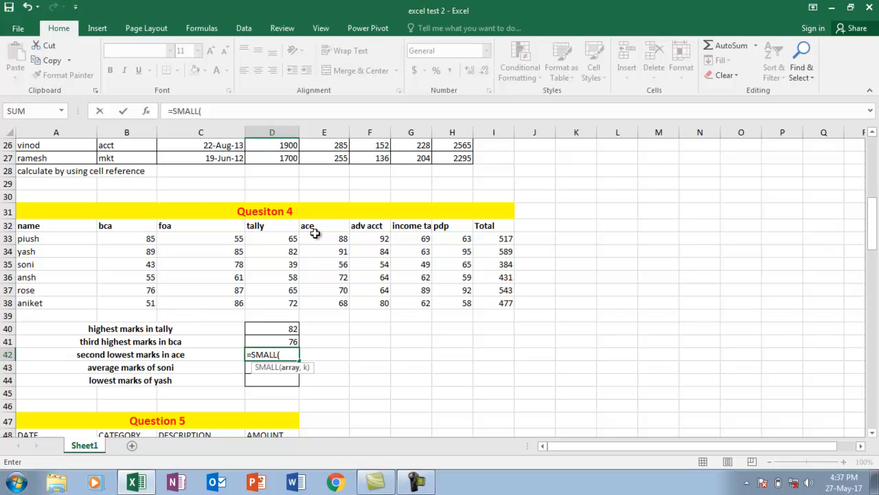
drag(316, 237, 329, 300)
text(,2)
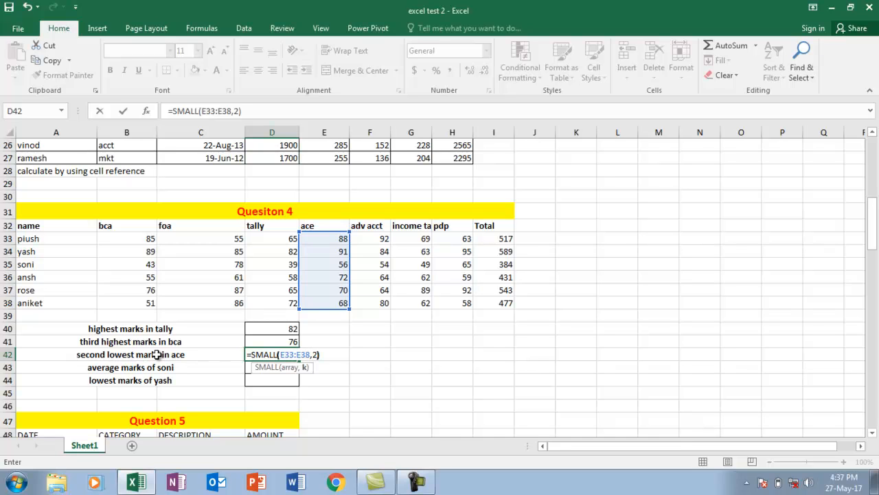
key(Return)
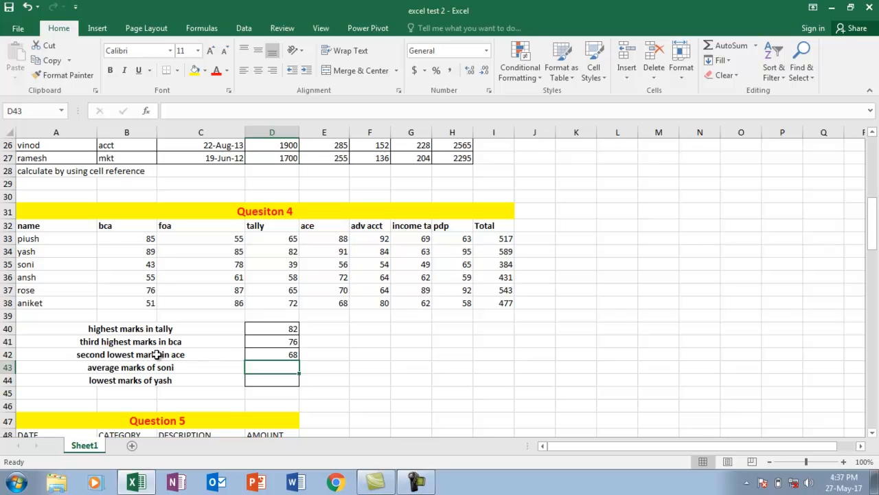
Calculate the average marks of the student in row 35 in D43 with =AVERAGE(B35:H35)
click(50, 263)
drag(141, 259, 484, 260)
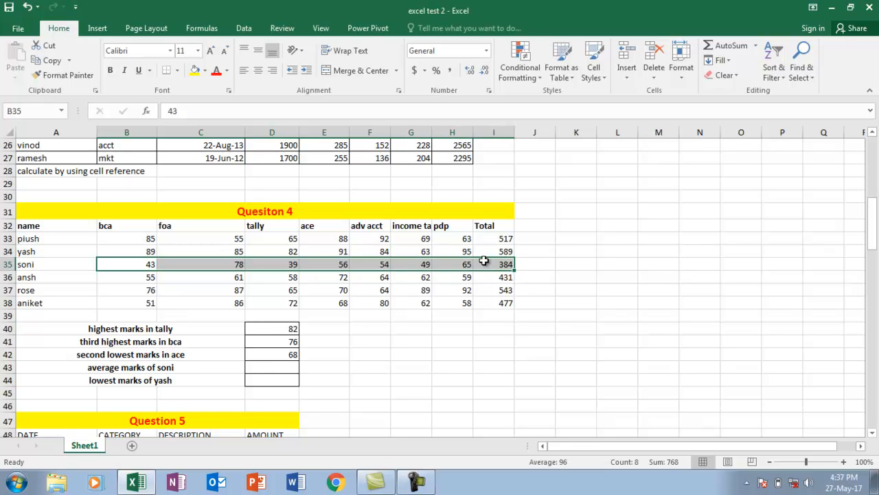
click(282, 363)
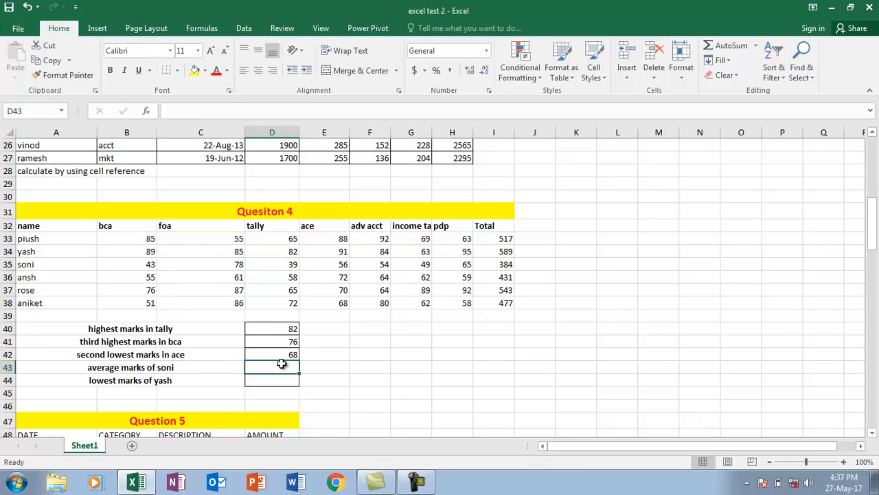
text(=AVERAGE()
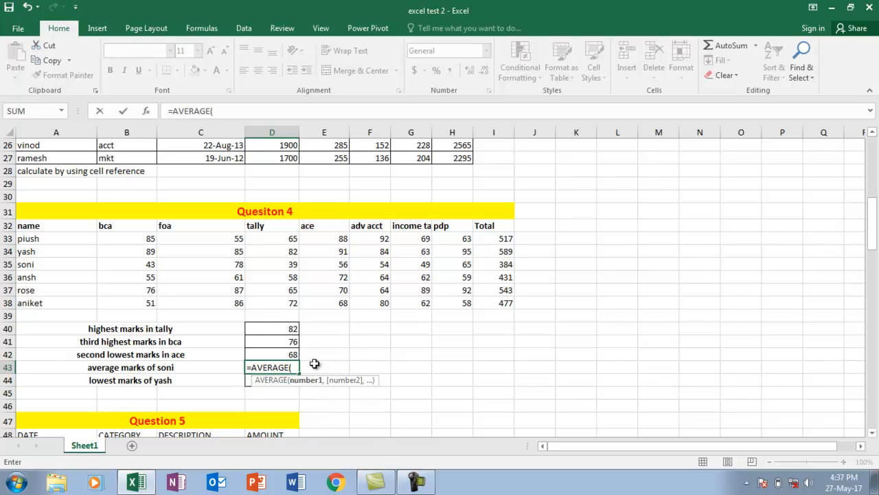
click(116, 264)
drag(116, 264, 463, 260)
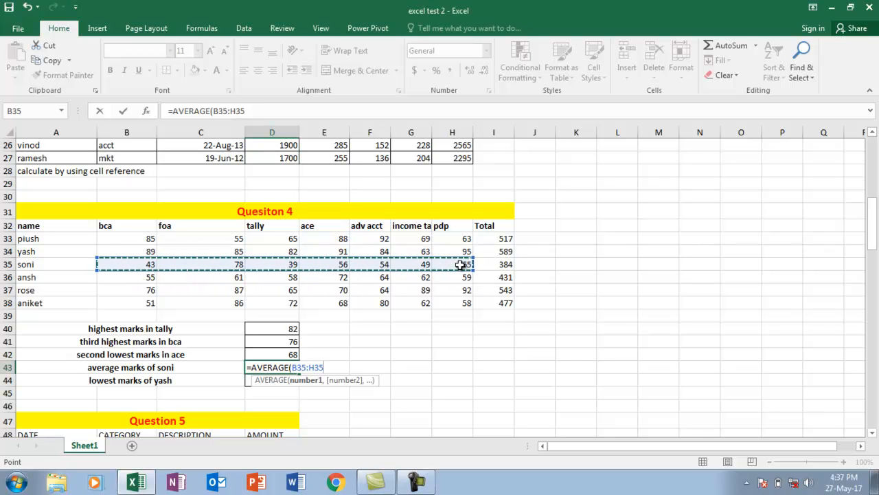
text())
key(Return)
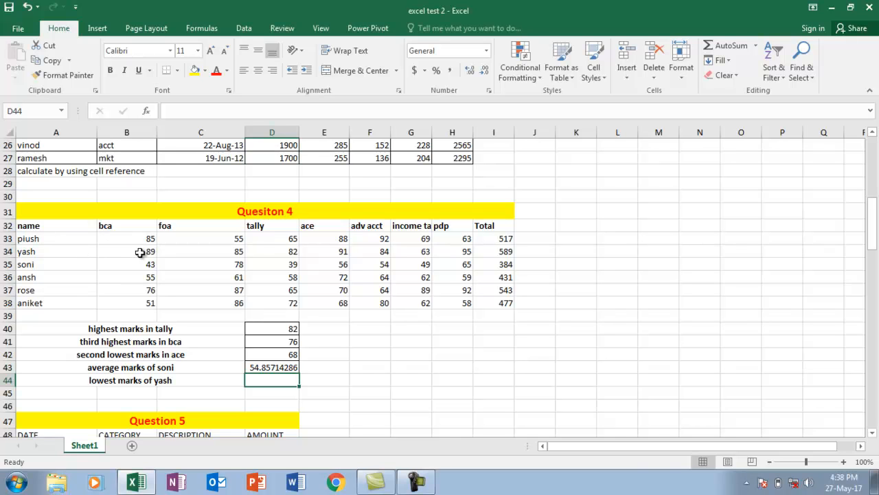
Try to find the lowest marks of the student in row 34 in D44 with =SMALL(B34:H34)
drag(139, 253, 468, 252)
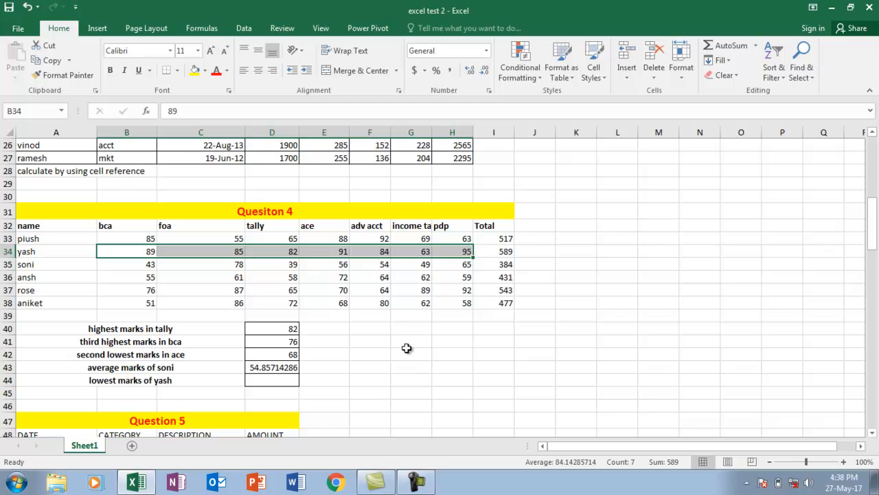
click(262, 378)
text(=)
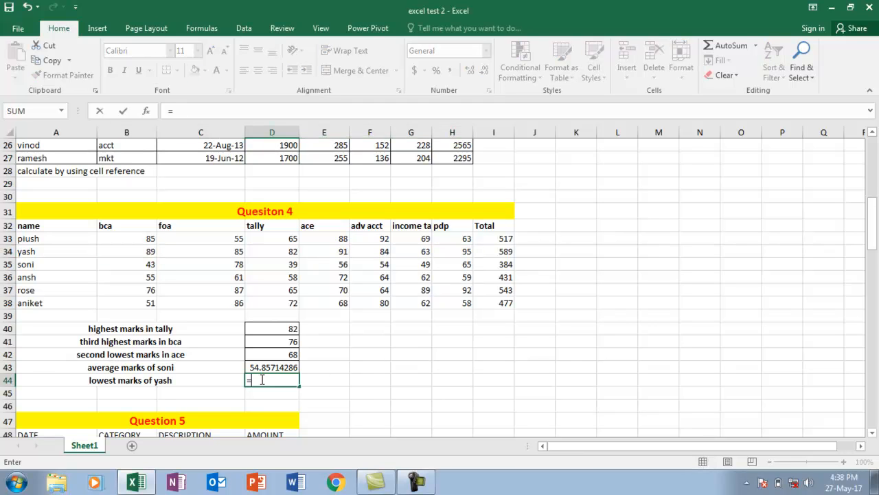
text(SMA)
key(Tab)
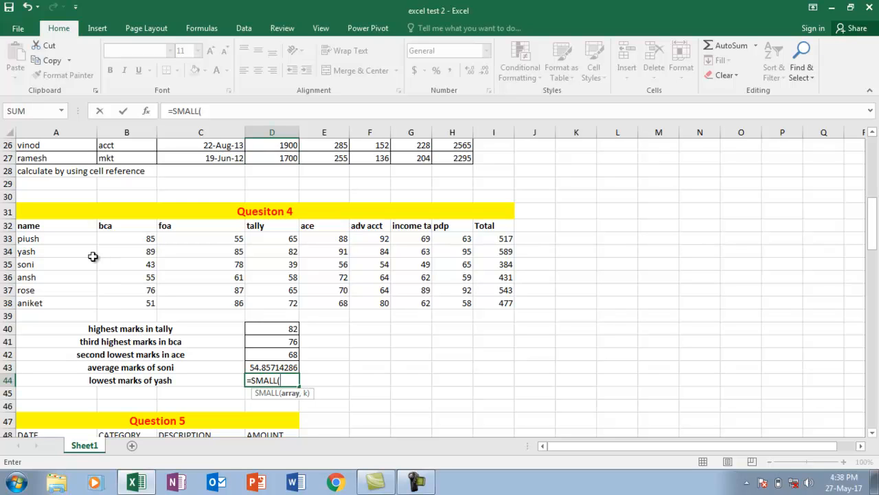
click(117, 251)
drag(117, 251, 449, 250)
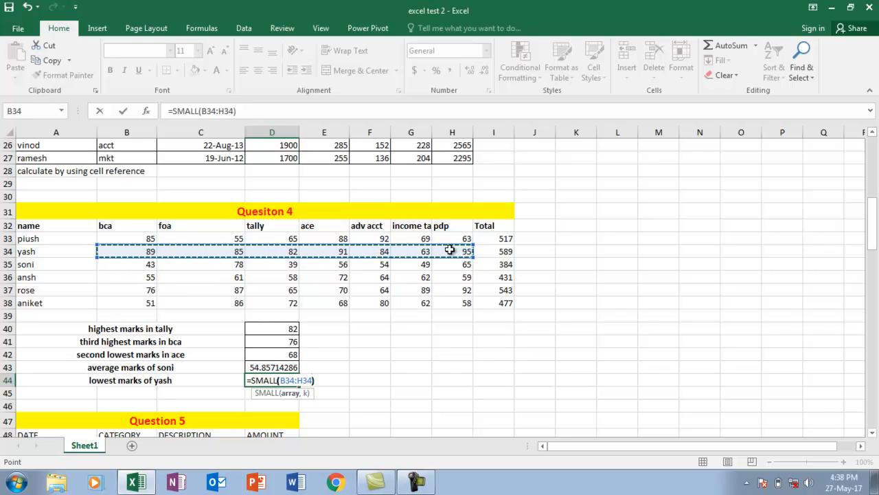
text())
key(Return)
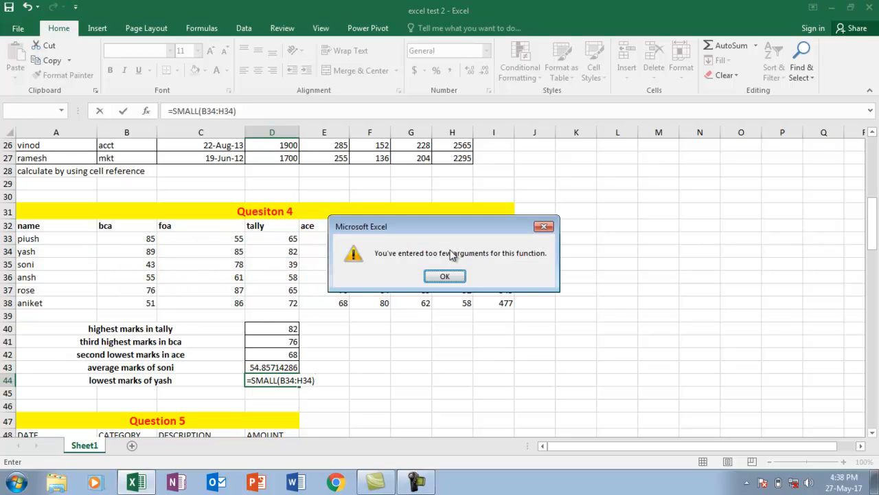
key(Return)
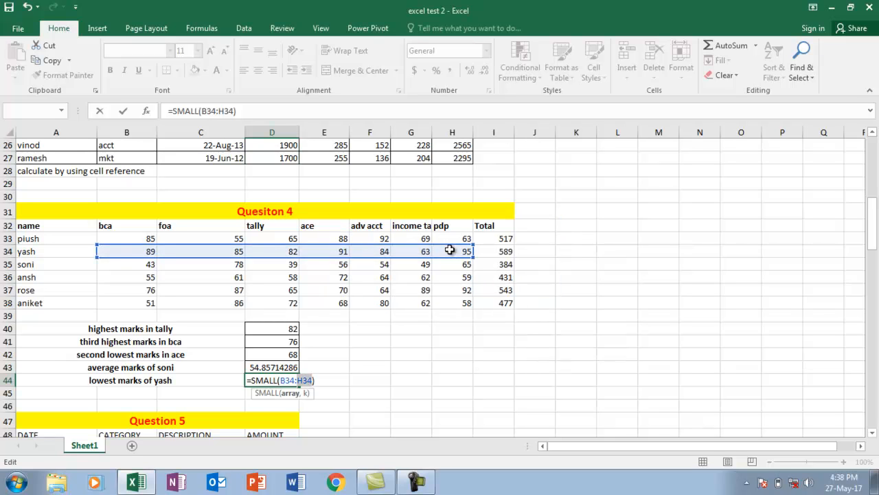
key(Left)
key(Return)
key(Return)
key(Right)
key(End)
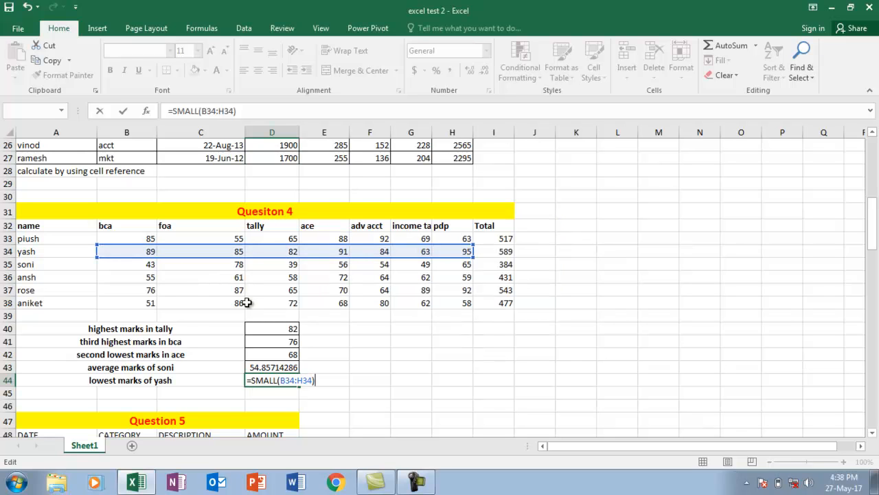
click(312, 380)
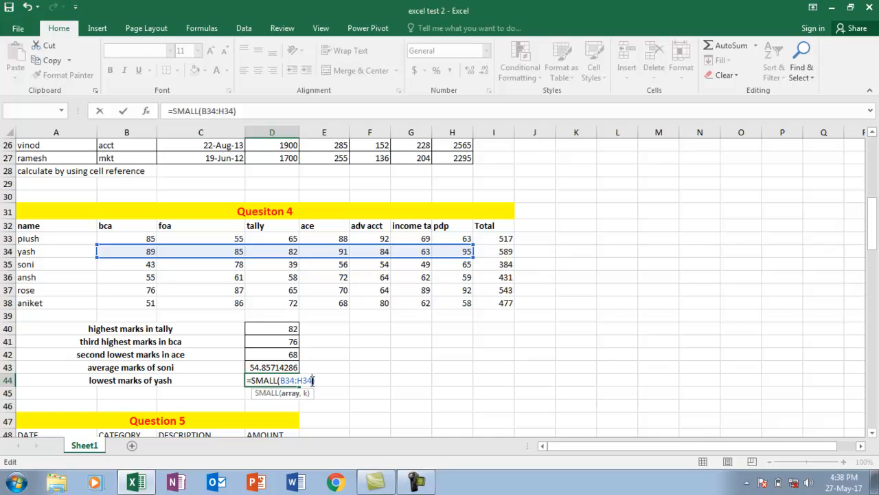
Replace the formula in D44 with =MIN(B34:H34) to find the lowest marks of the student in row 34
drag(321, 379, 248, 379)
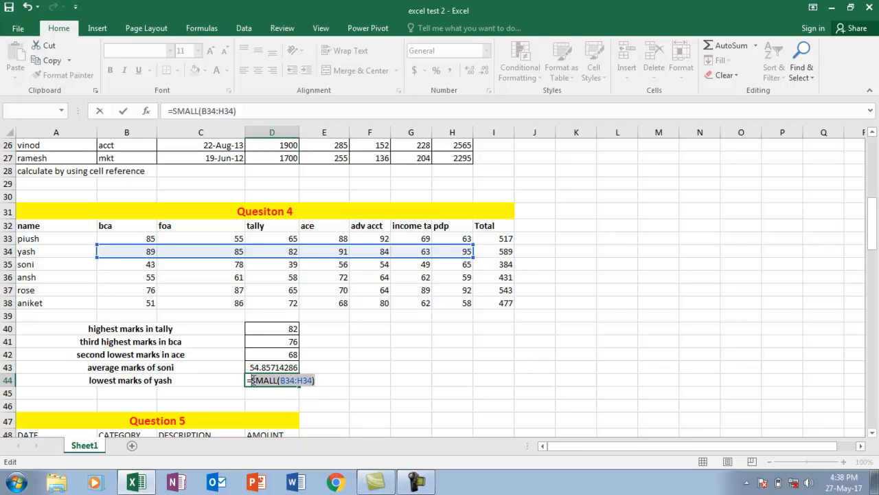
key(BackSpace)
text(min)
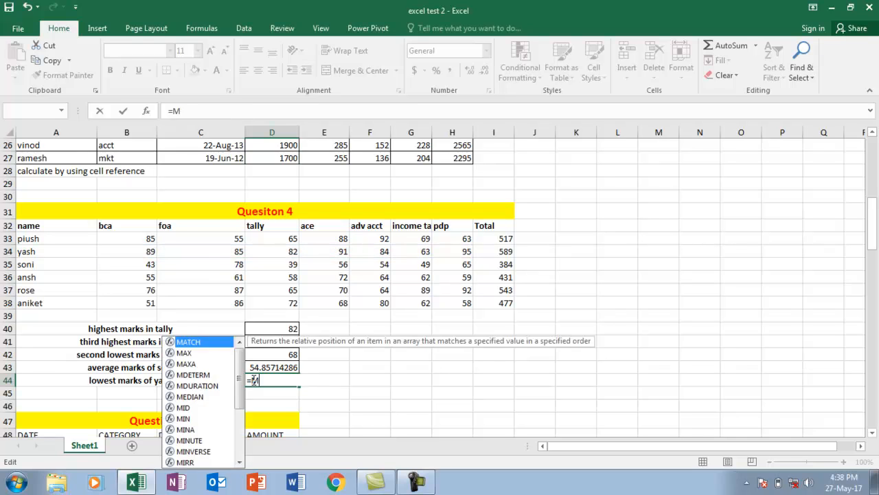
key(Tab)
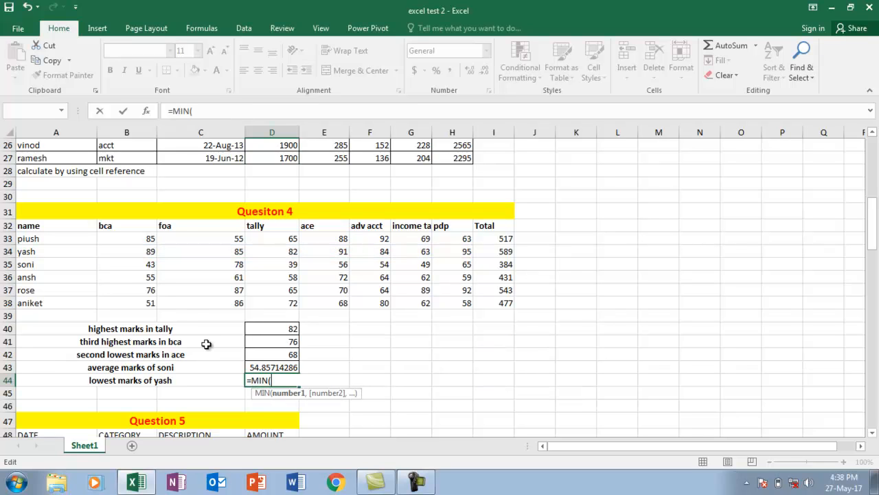
drag(128, 251, 462, 248)
text())
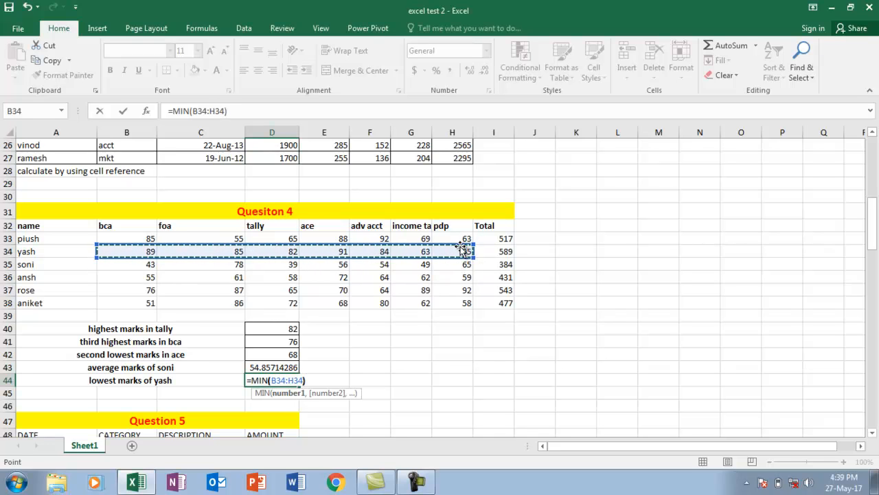
key(Return)
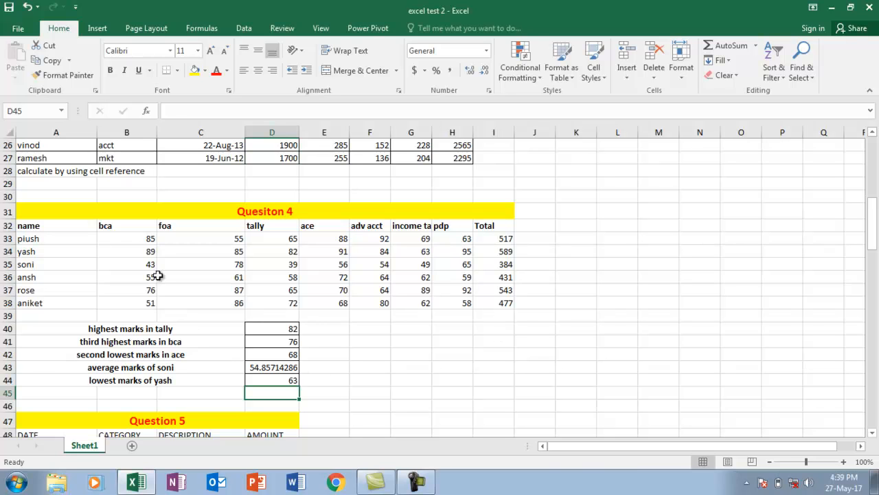
Check the lowest mark against the row 34 marks, then bring the Question 5 table and its tasks into view
drag(130, 251, 435, 252)
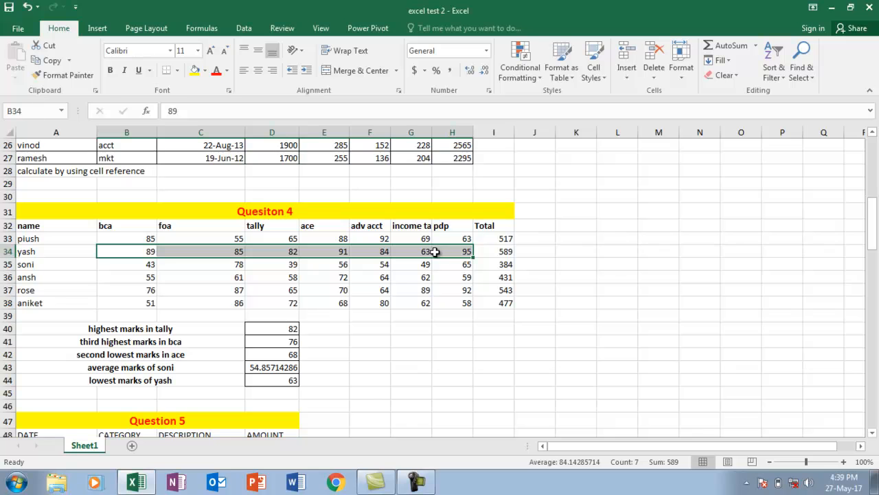
click(426, 252)
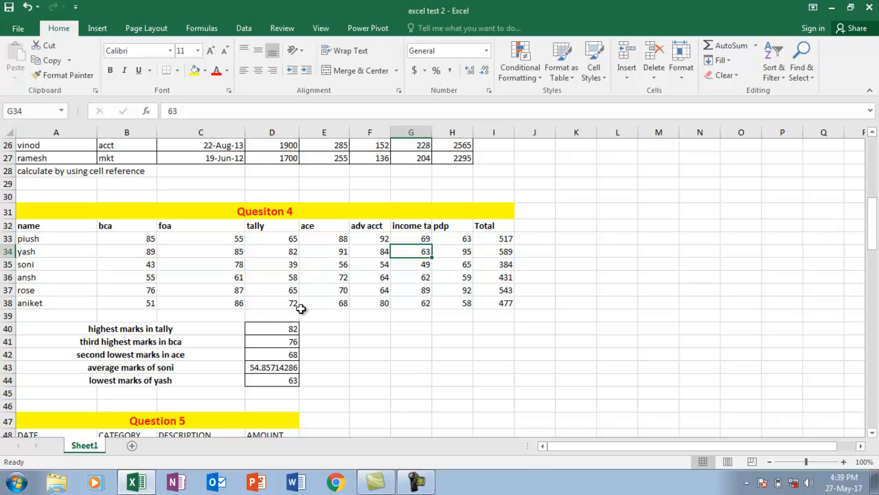
drag(873, 230, 877, 278)
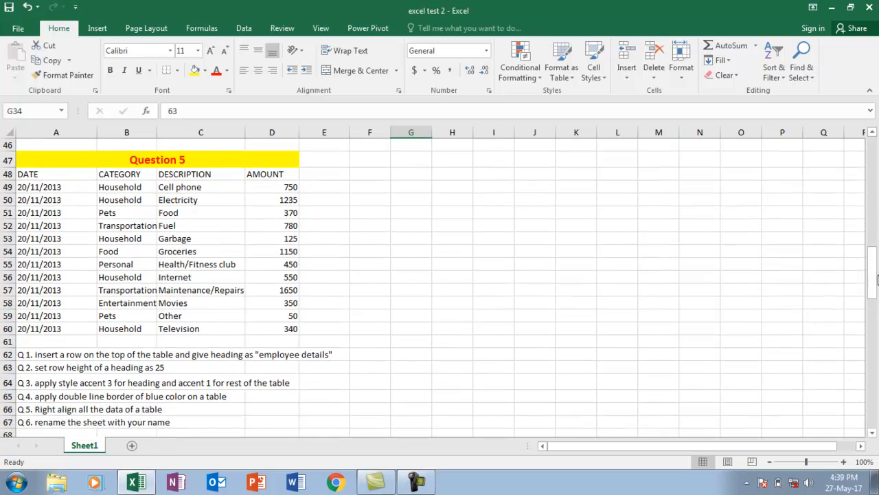
Review the Question 5 tasks, such as the new heading row and row height, against the expense table
click(62, 354)
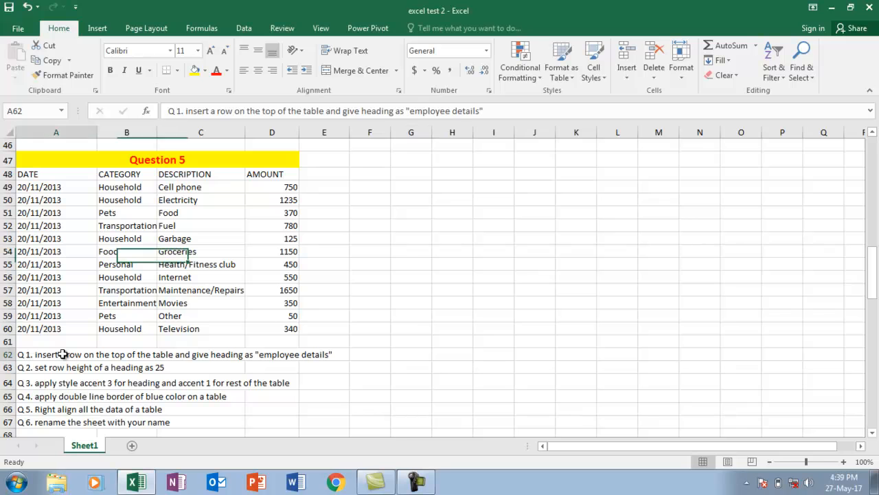
click(122, 368)
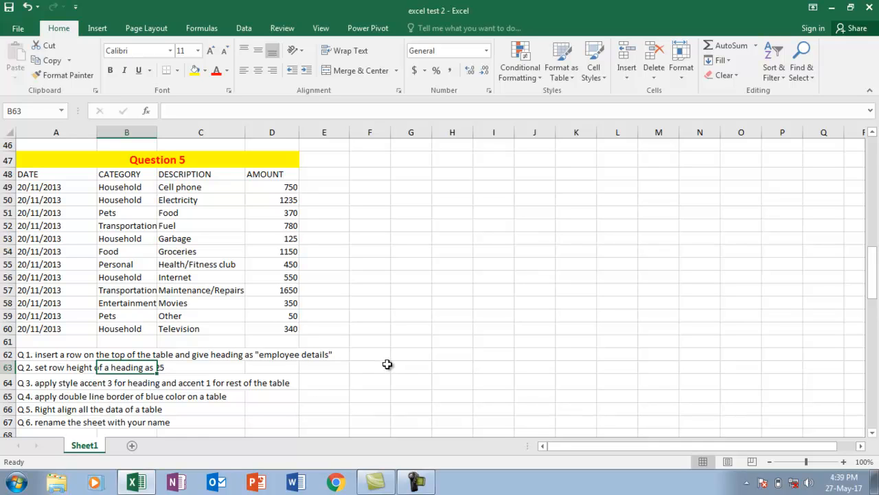
drag(872, 287, 872, 281)
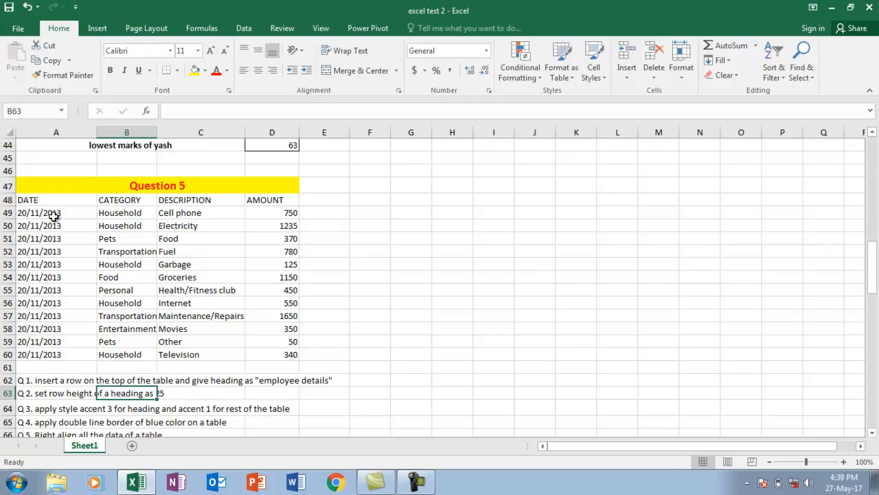
drag(33, 199, 269, 349)
click(91, 380)
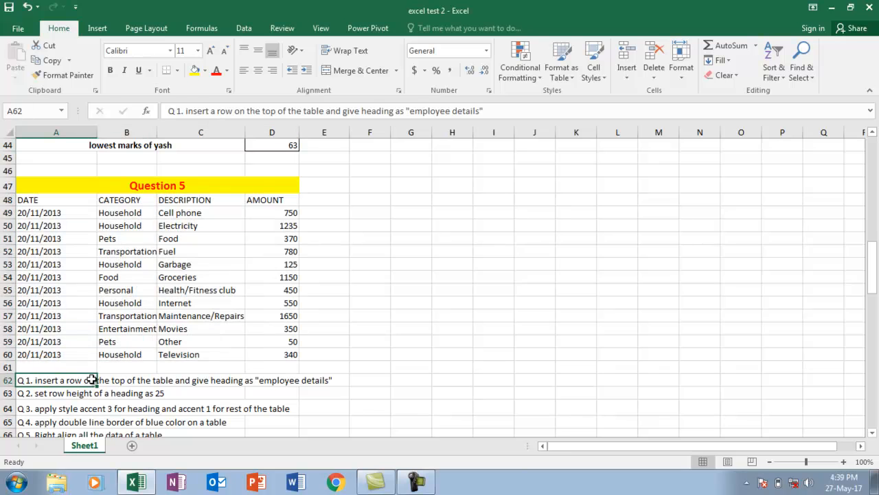
click(288, 380)
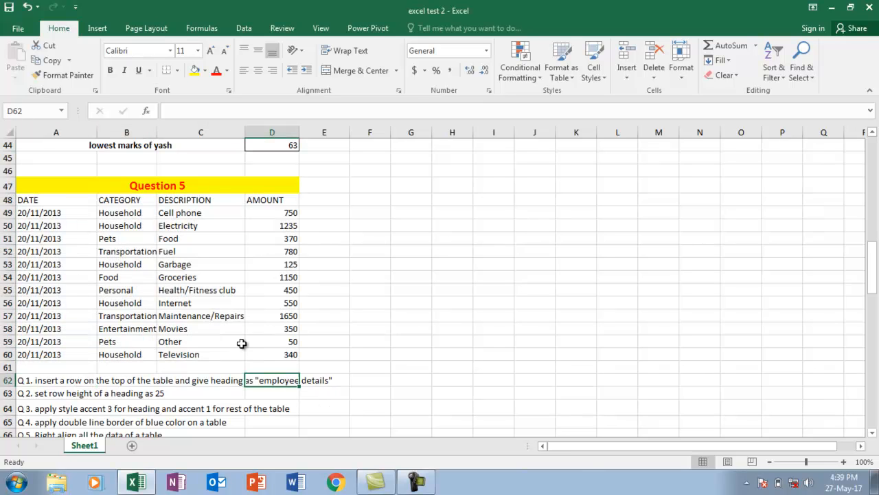
Insert a blank row above the table's header row, between the Question 5 title and the DATE row
click(6, 199)
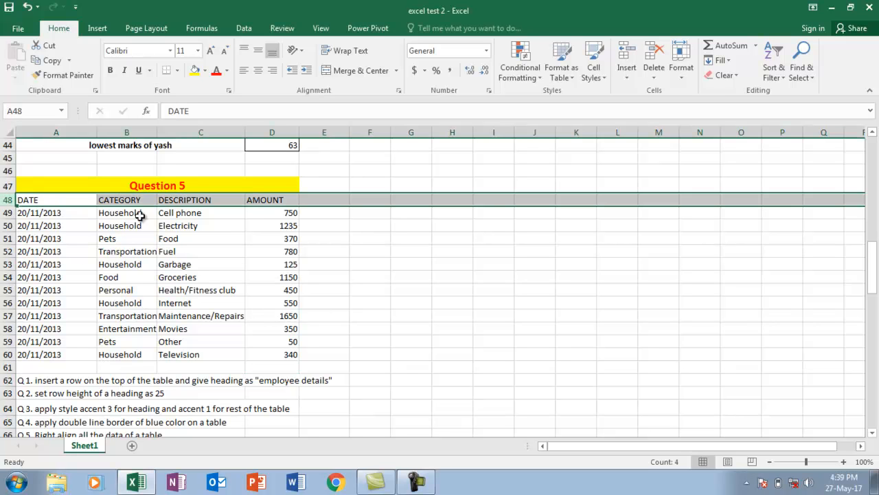
right_click(5, 199)
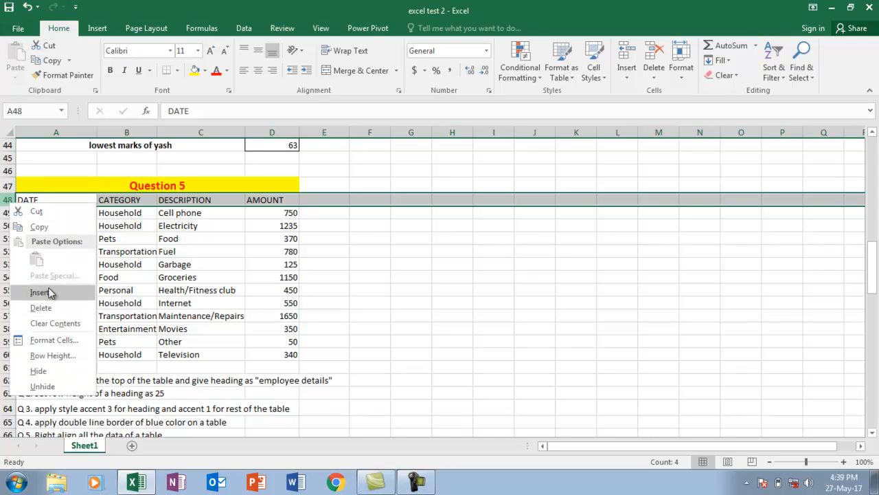
key(Escape)
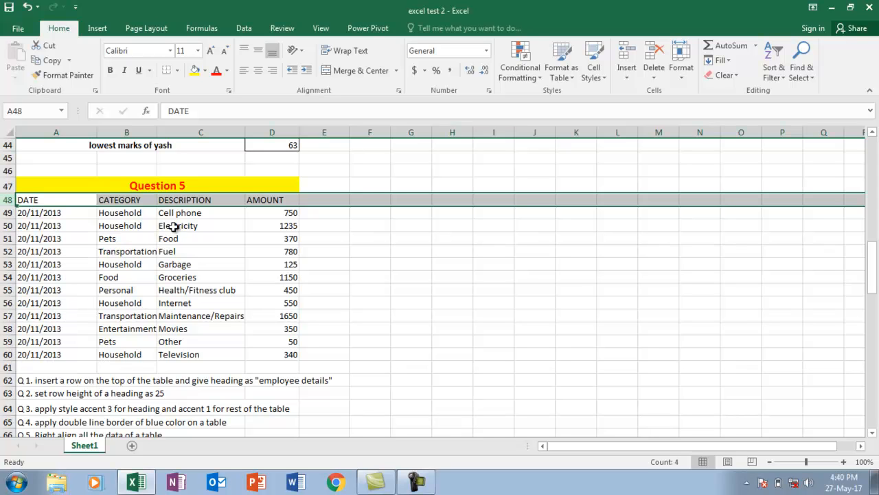
click(119, 132)
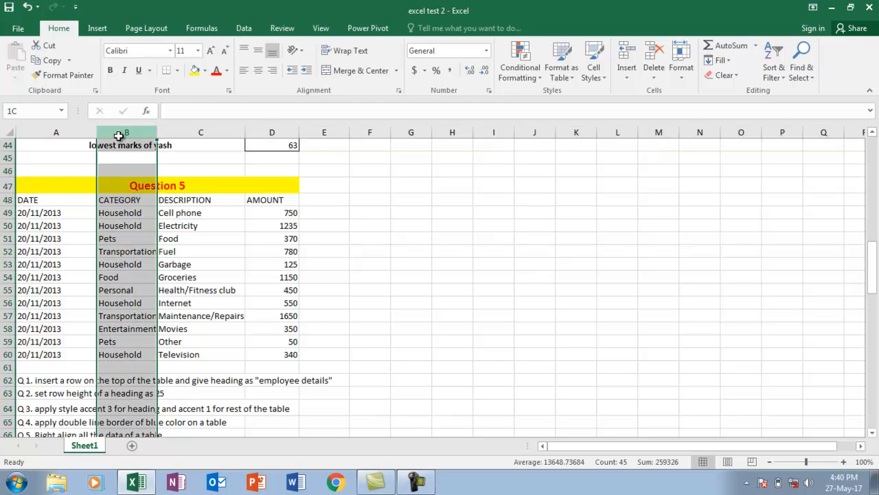
click(4, 200)
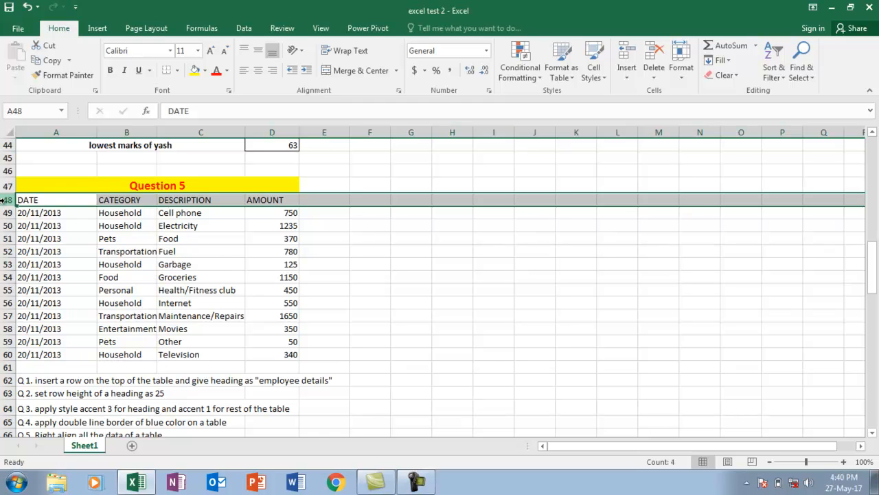
right_click(4, 200)
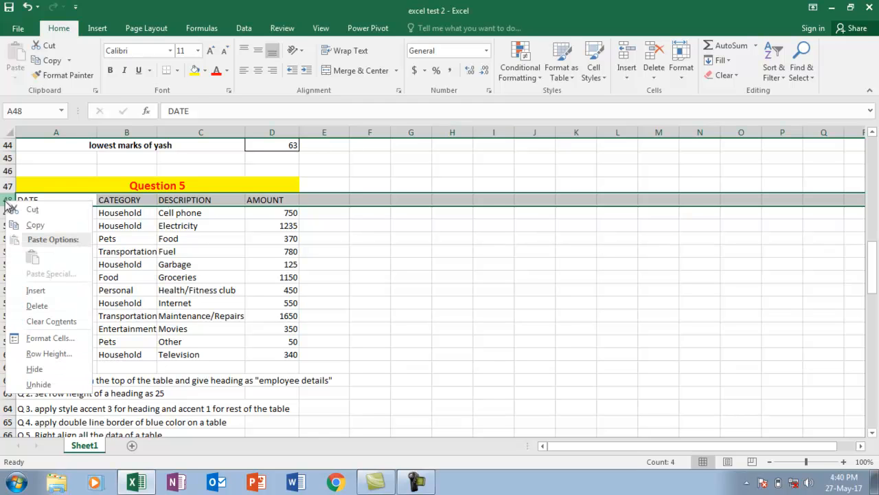
click(36, 292)
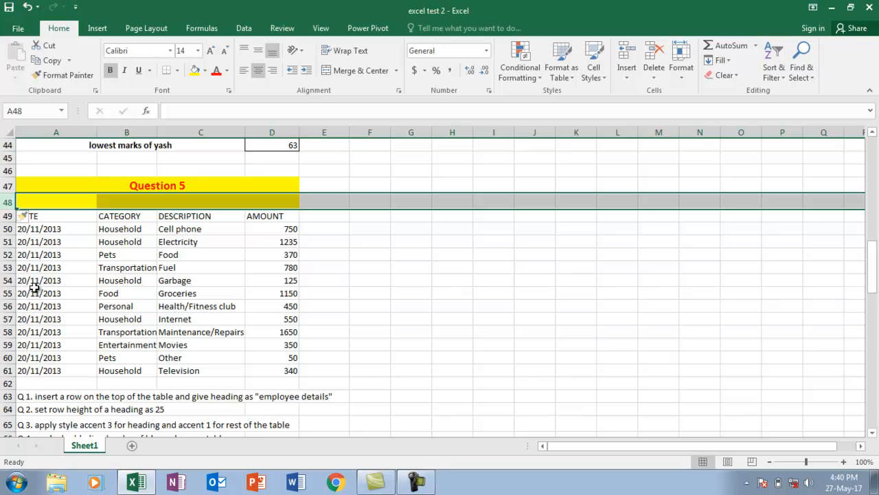
Merge and center A48:D48 and enter the heading EMPLOYEE DETAILS in it
click(119, 200)
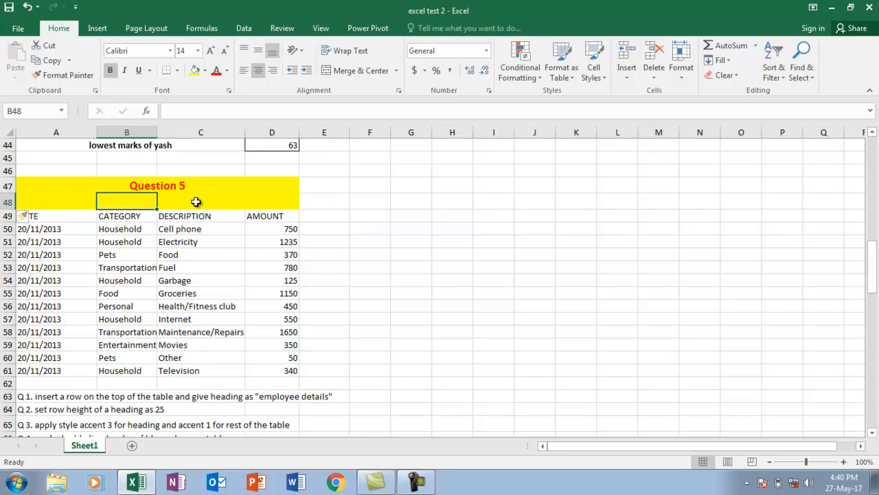
drag(24, 204, 281, 202)
click(339, 73)
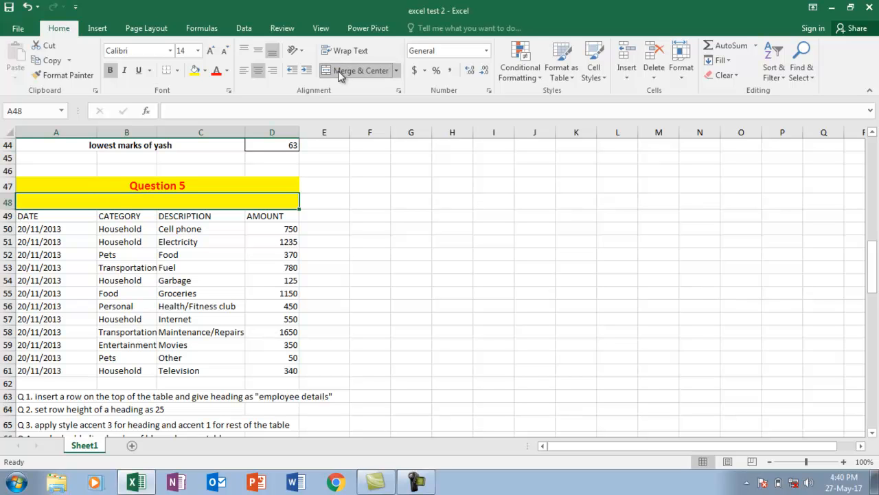
text(EMPLOY)
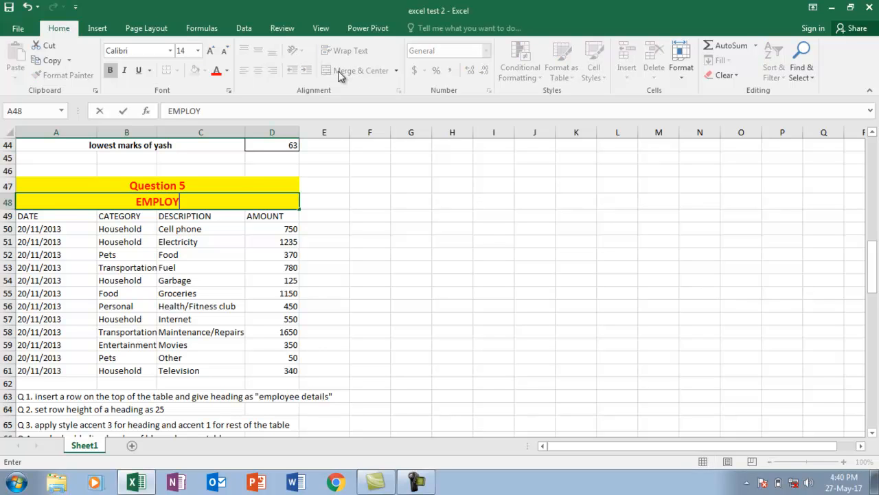
text(EE DETAILS)
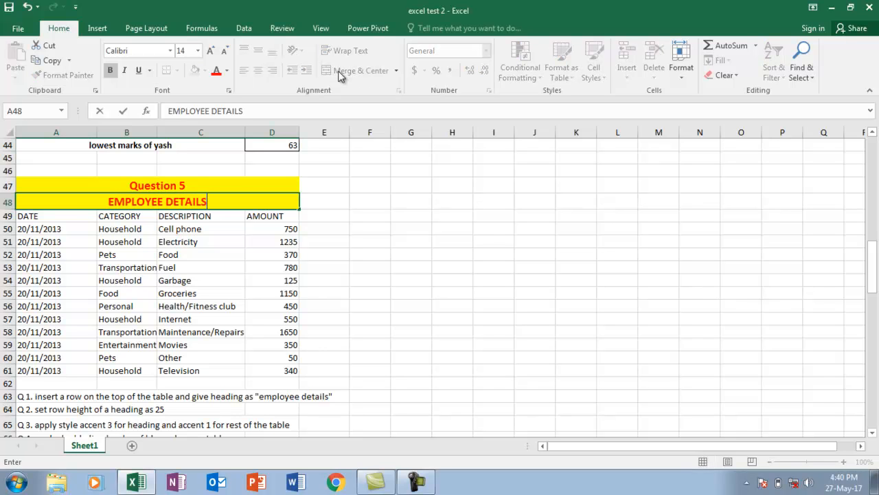
key(Return)
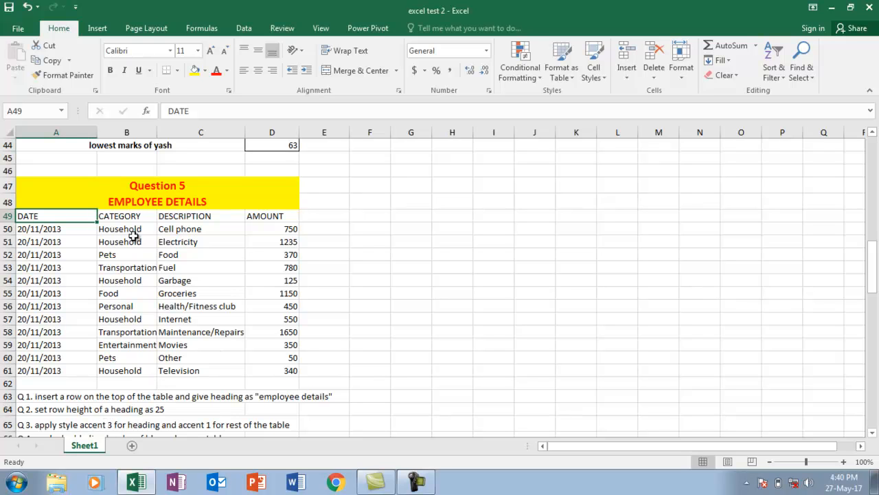
Set the row height of the EMPLOYEE DETAILS heading to 25
click(147, 200)
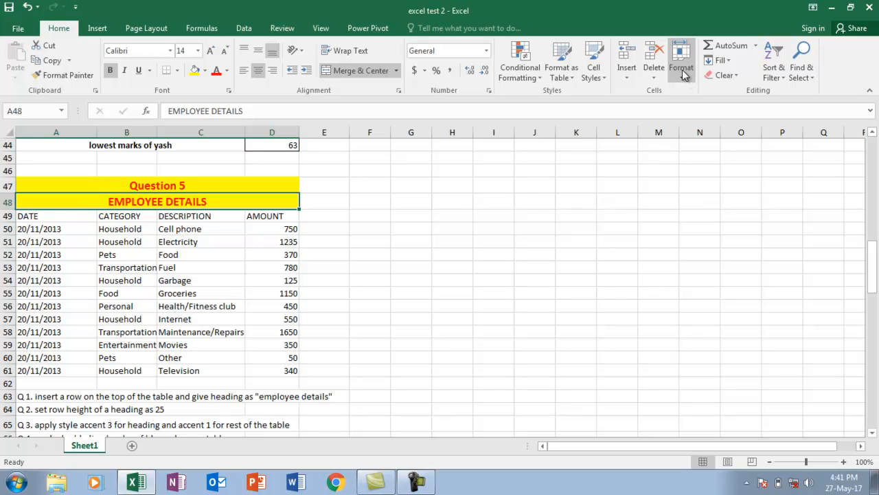
click(719, 105)
text(25)
key(Return)
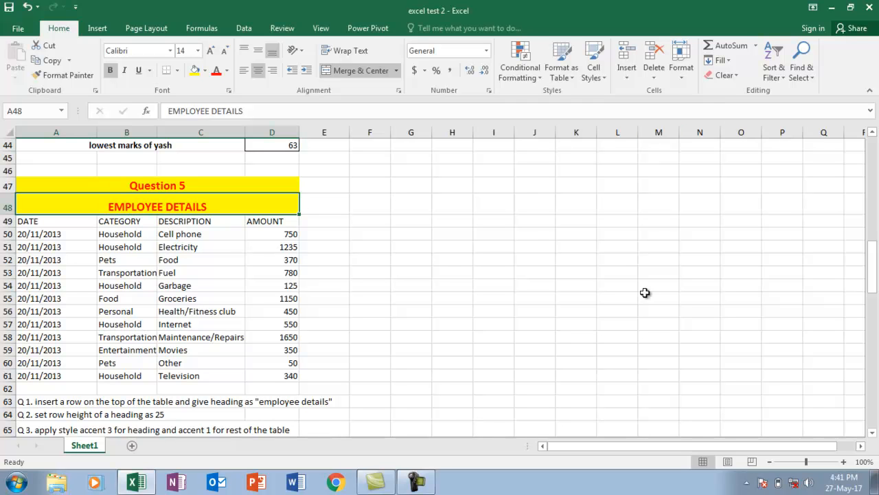
Apply the Accent 3 cell style to the column headers in A49:D49
drag(875, 278, 875, 296)
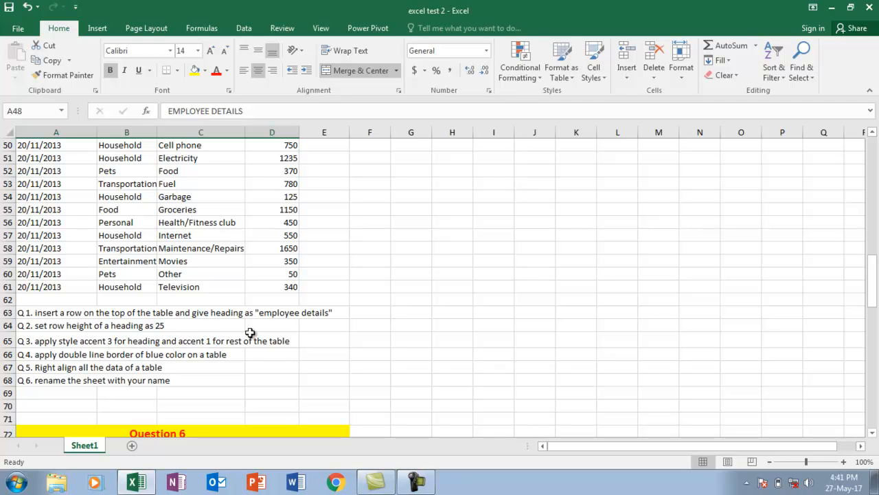
drag(877, 296, 871, 289)
drag(24, 169, 252, 166)
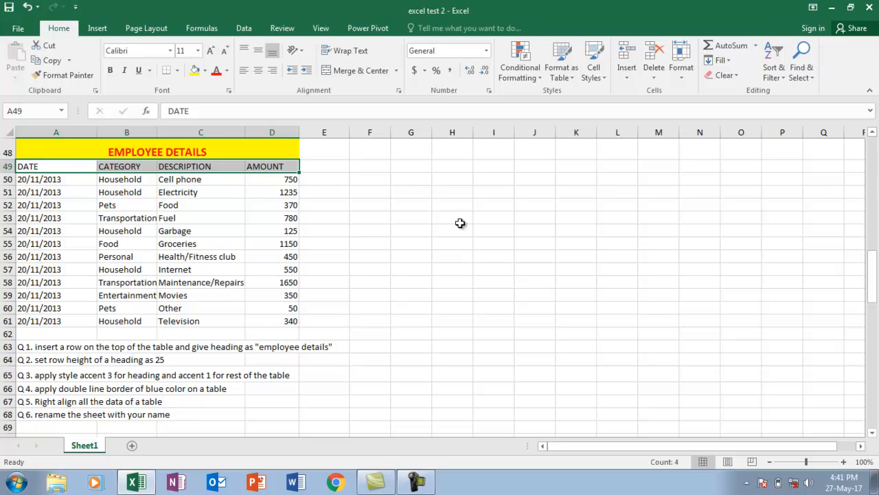
drag(59, 165, 286, 166)
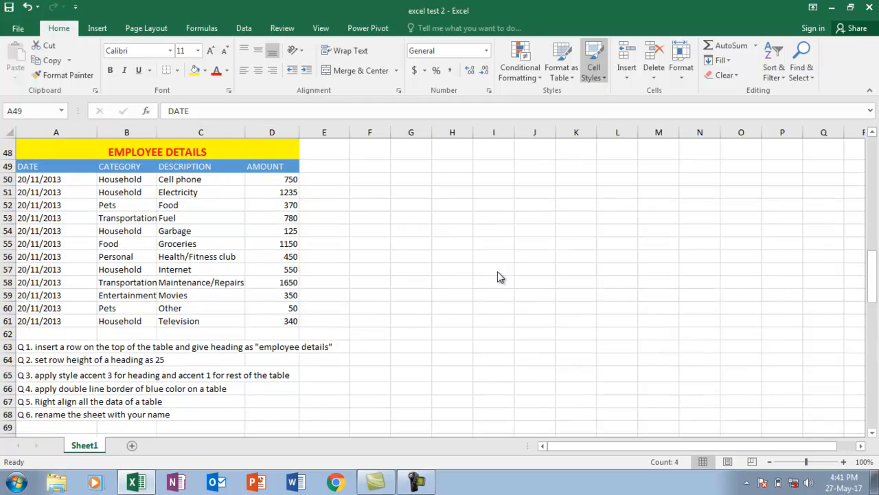
click(609, 276)
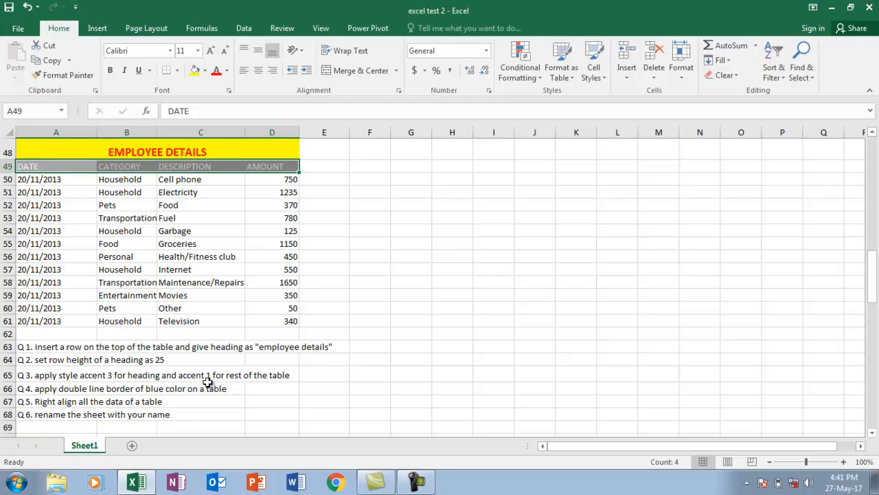
Apply the Accent 1 cell style to the table's data rows in A50:D61
click(76, 180)
drag(75, 181, 274, 329)
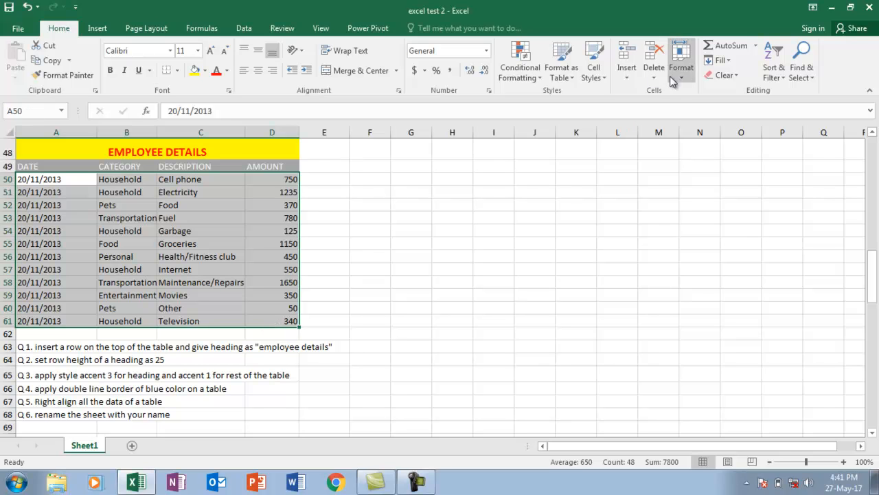
click(590, 81)
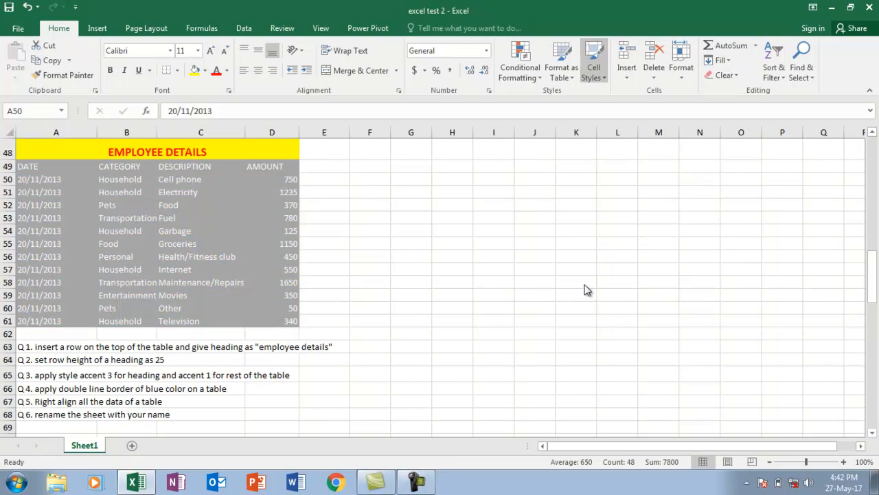
click(466, 268)
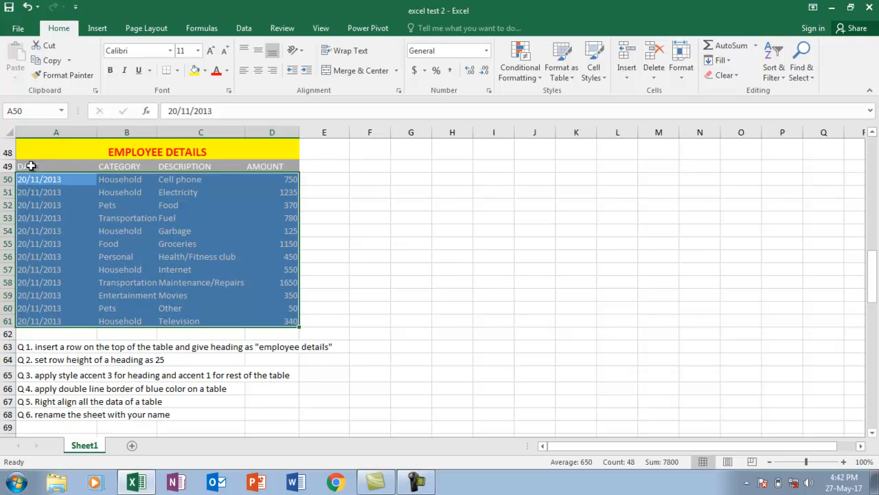
Set double-line borders on all outer and inner edges of the table range A49:D61, without diagonal lines
click(31, 166)
drag(30, 166, 281, 325)
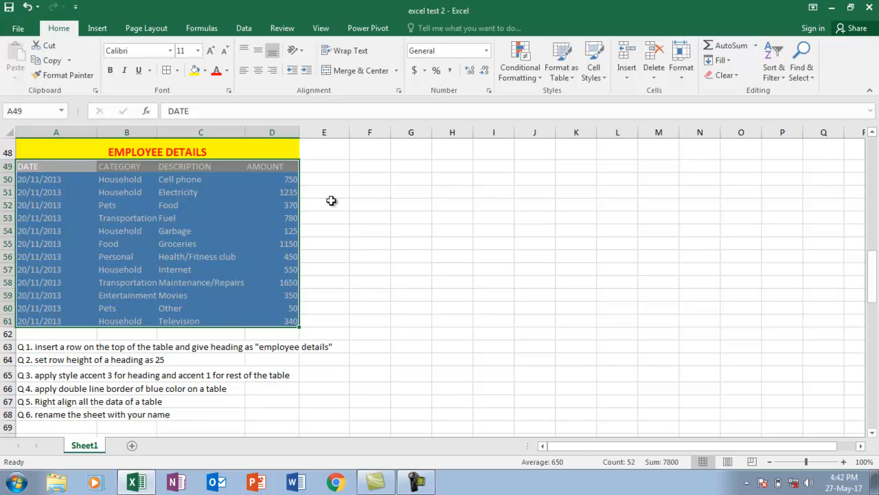
key(ctrl+1)
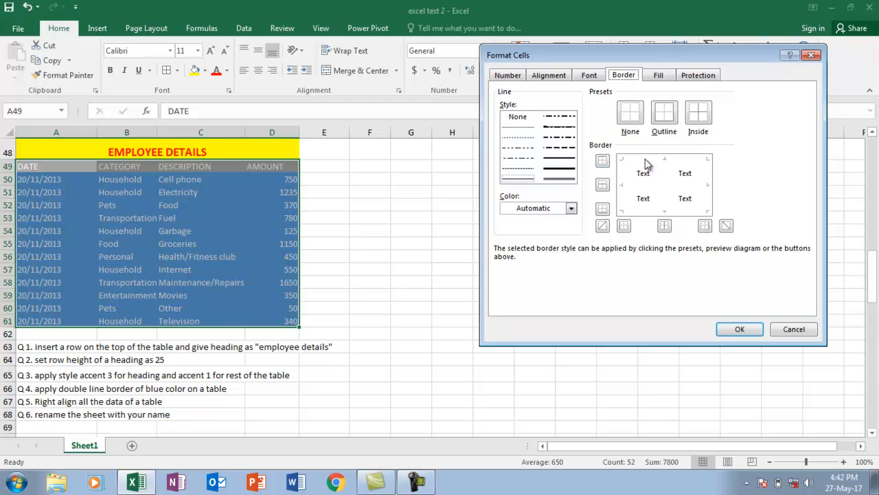
drag(656, 59, 504, 60)
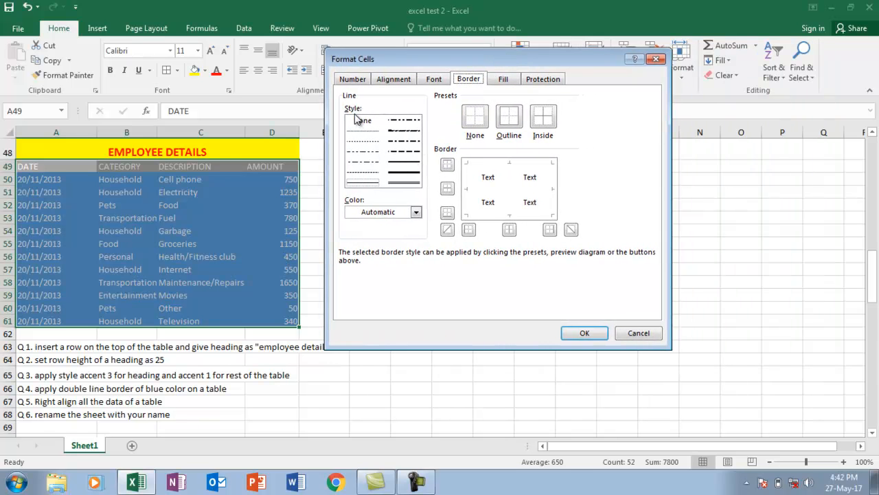
click(405, 182)
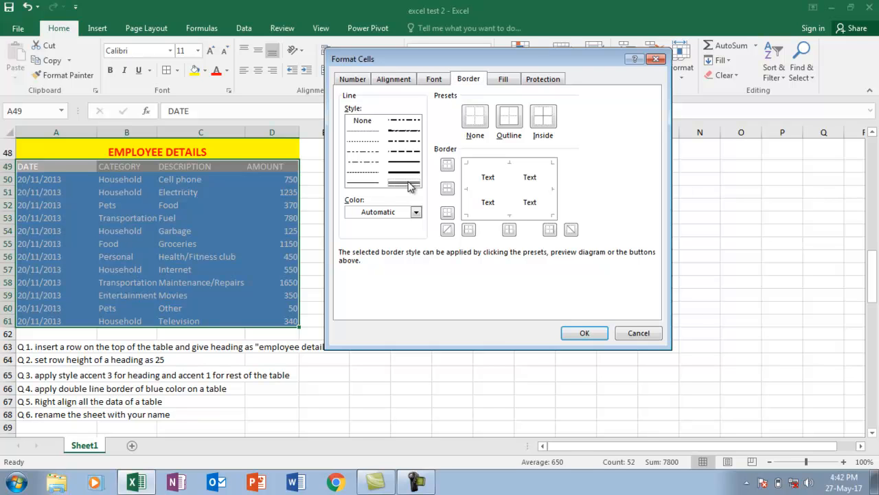
click(447, 165)
click(448, 188)
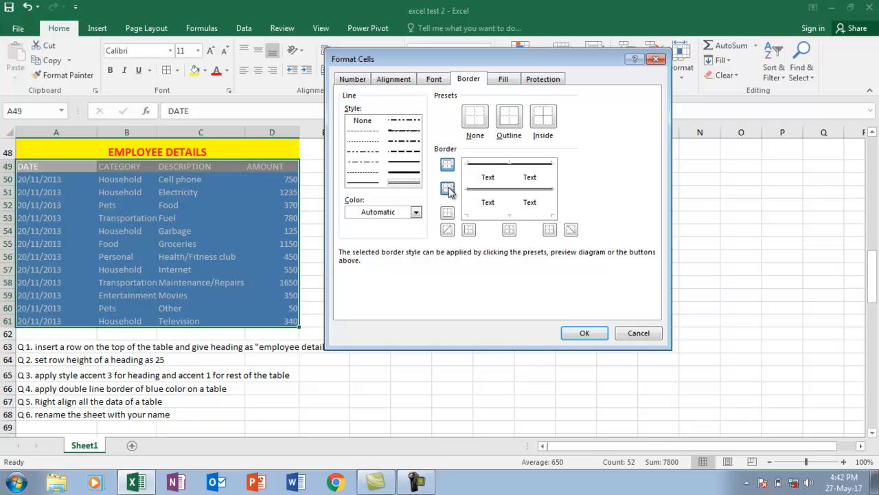
click(448, 213)
click(447, 229)
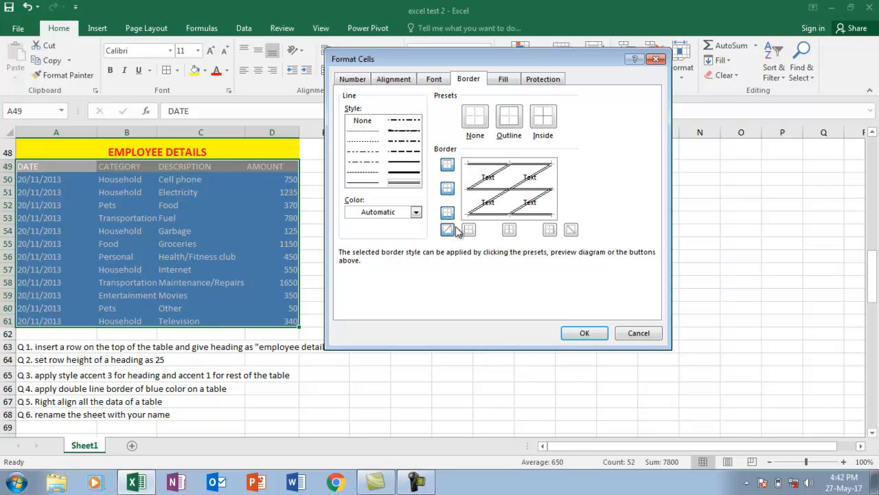
click(469, 230)
click(509, 230)
click(549, 230)
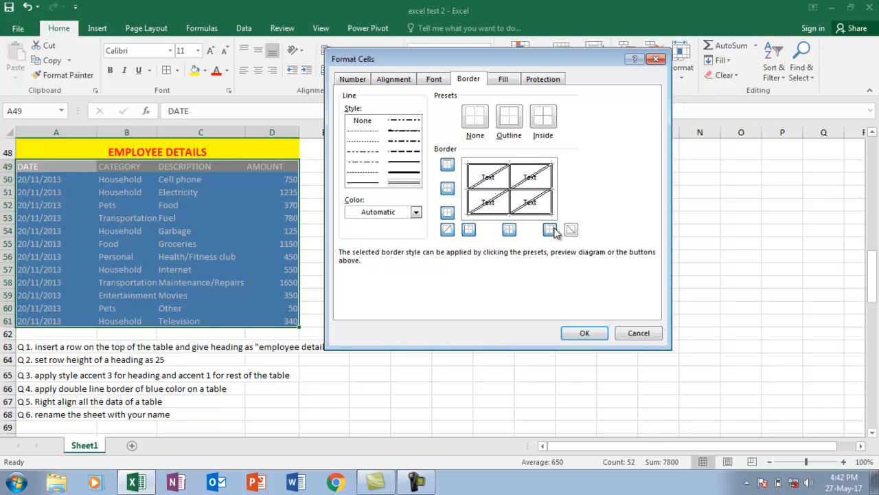
click(449, 230)
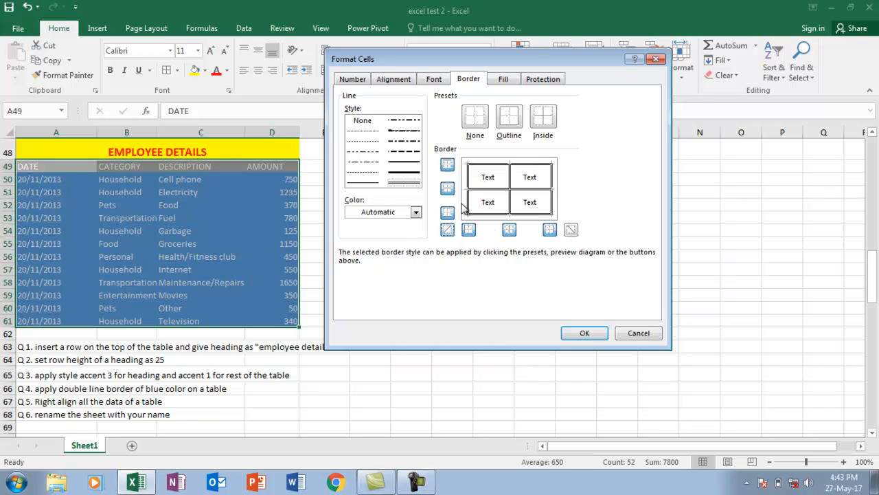
Choose a blue line colour in the border settings and apply them to the table A49:D61
click(416, 212)
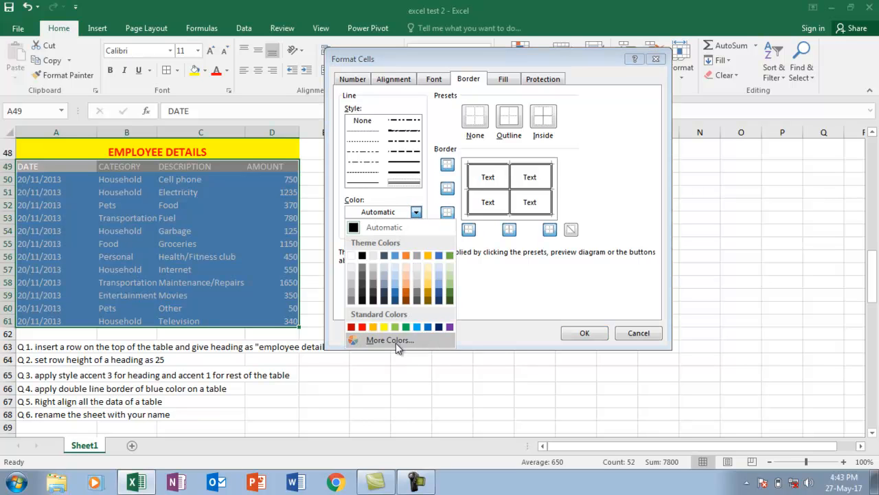
click(436, 301)
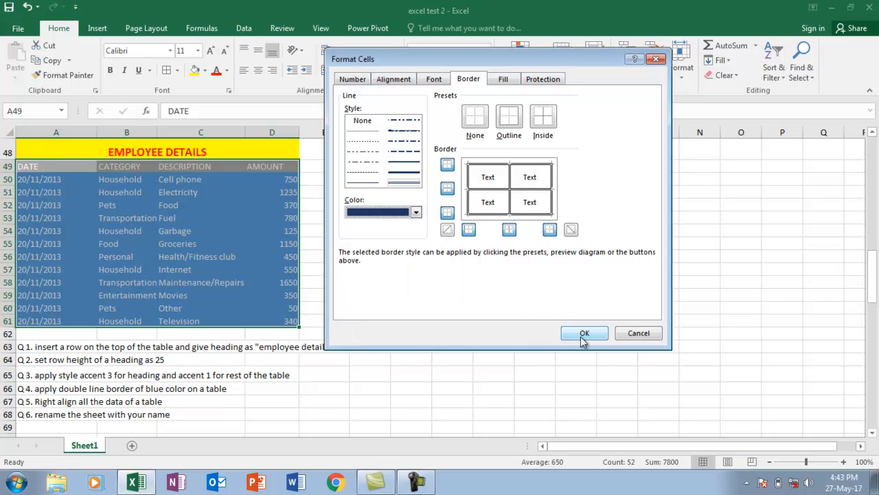
click(416, 212)
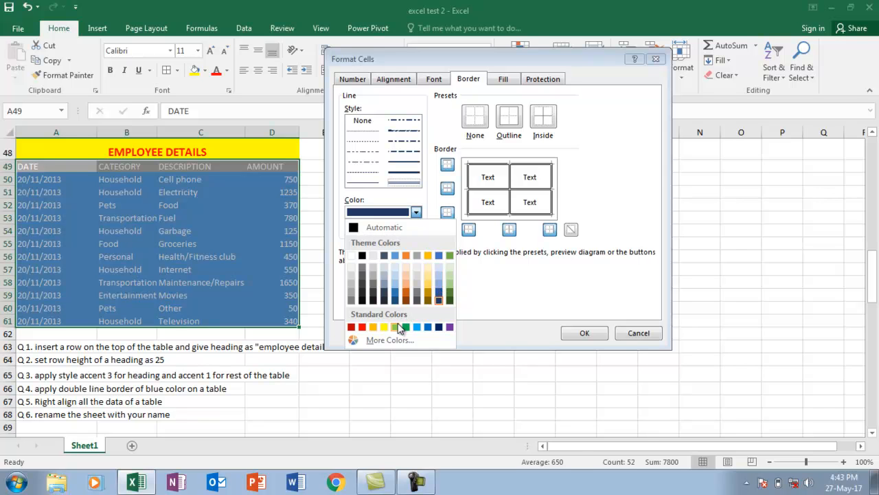
click(417, 326)
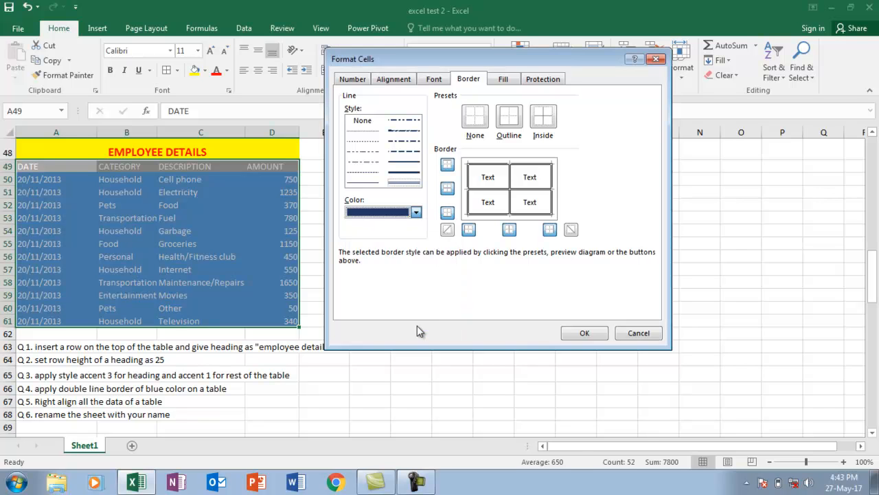
click(581, 333)
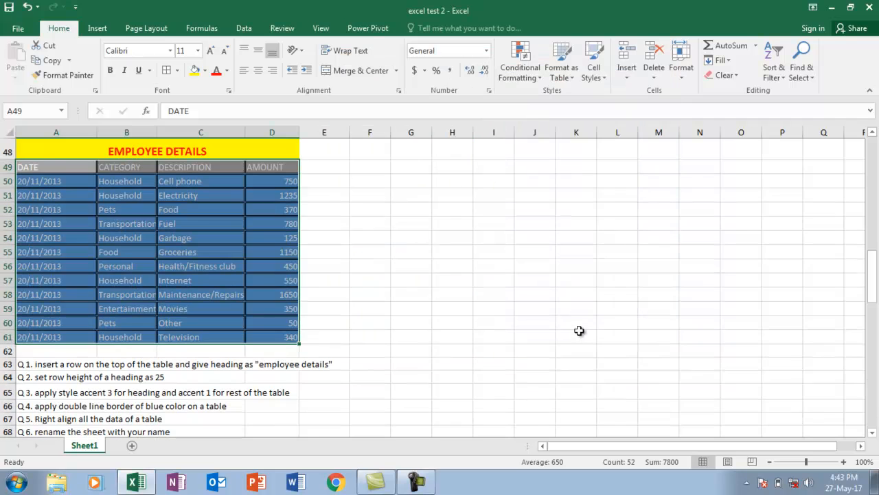
Right-align all the data in the table's rows A50:D61
click(178, 238)
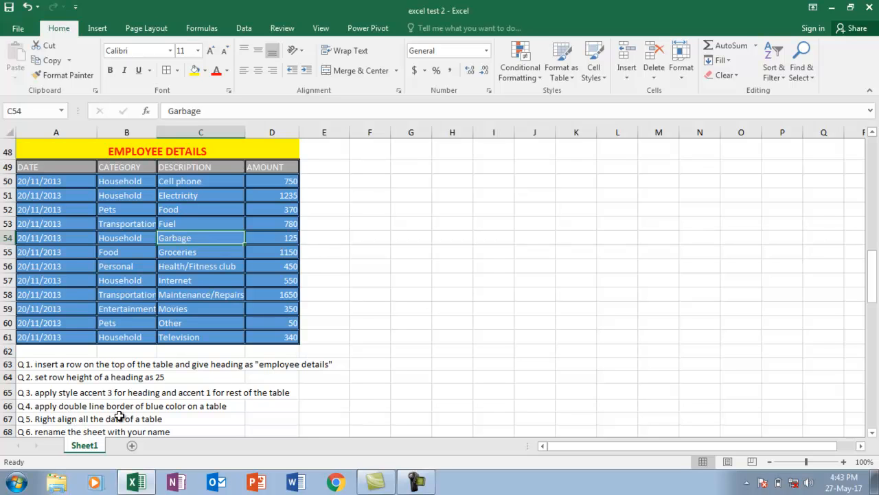
drag(39, 181, 265, 337)
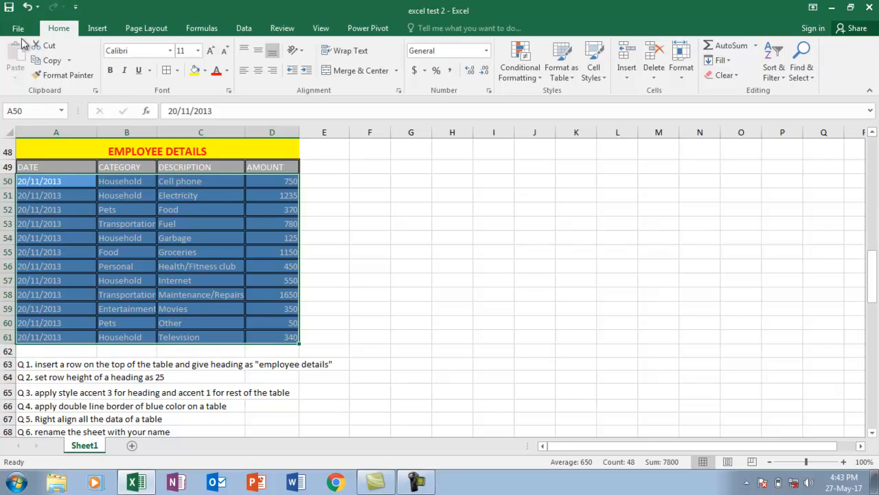
click(274, 71)
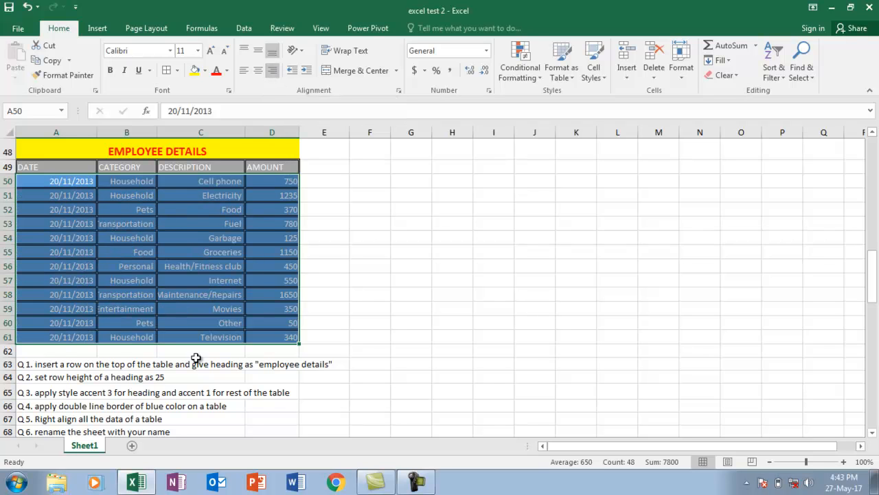
Go to question Q 6 in A68 and rename Sheet1 with the person's first name
key(Down)
key(Down)
key(Down)
key(Down)
key(Down)
key(Down)
key(Down)
key(Down)
key(Down)
key(Down)
key(Down)
key(Down)
key(Down)
key(Down)
key(Down)
key(Down)
key(Down)
key(Down)
key(Down)
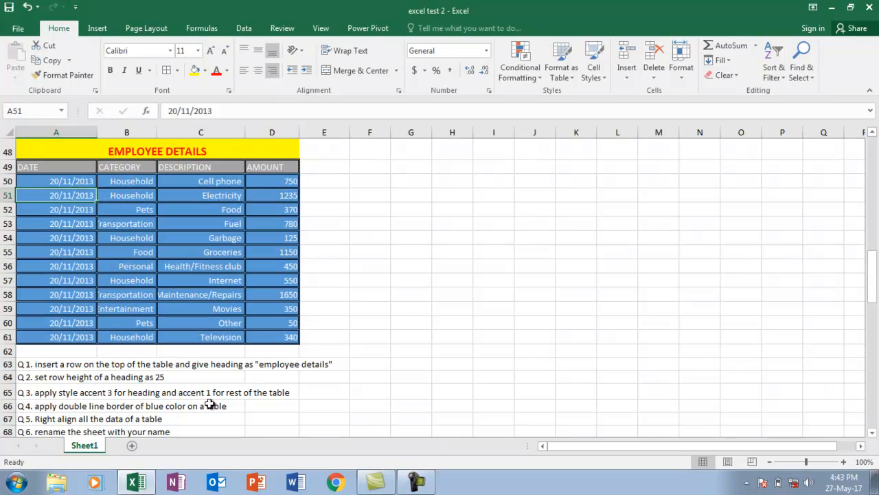
key(Up)
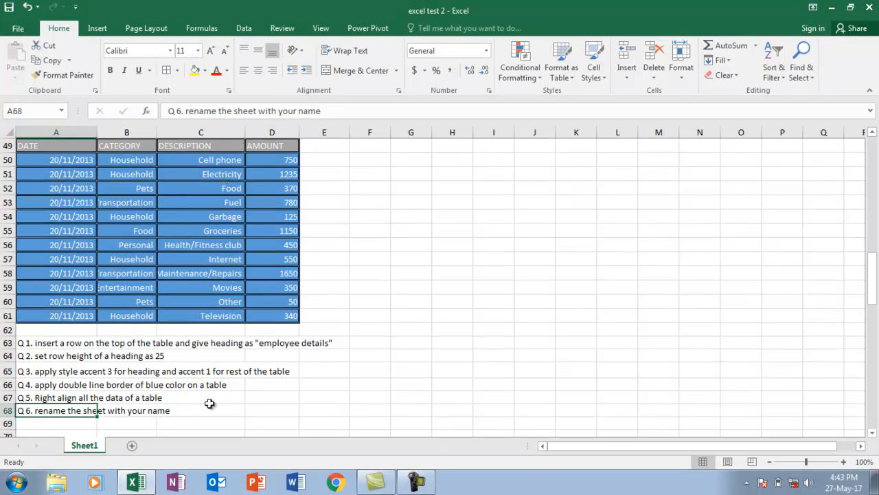
double_click(81, 445)
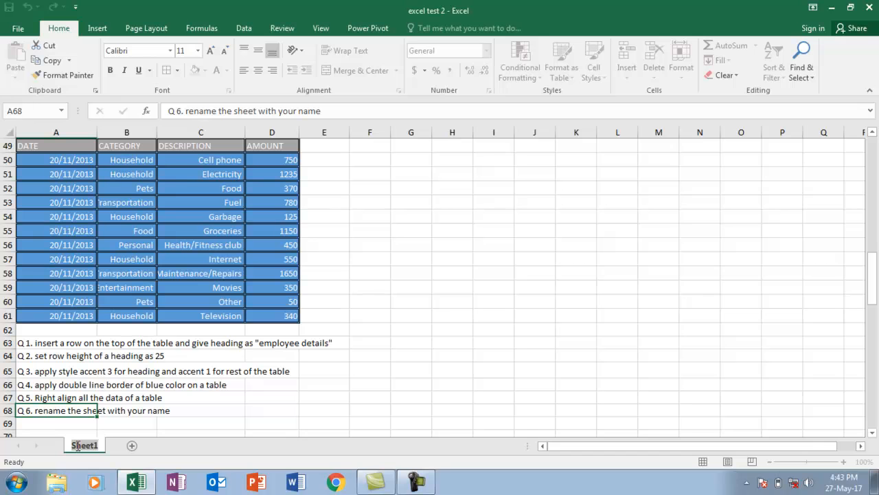
text(SANDEEP)
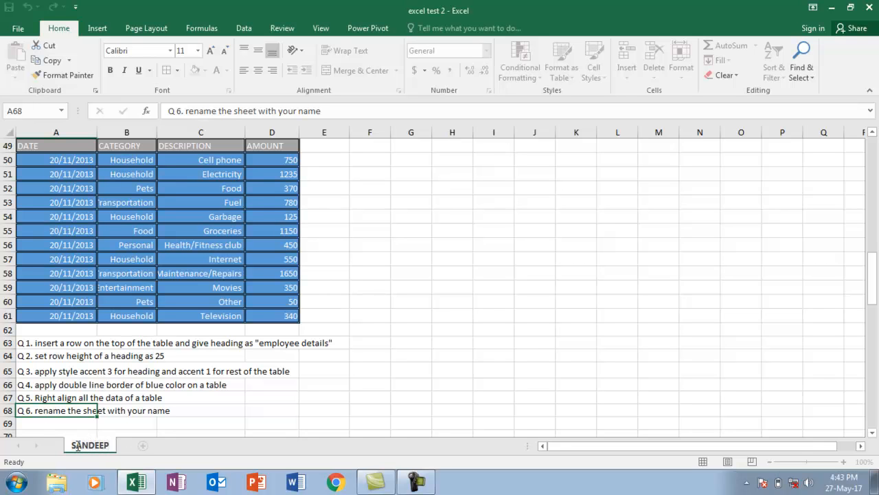
key(Return)
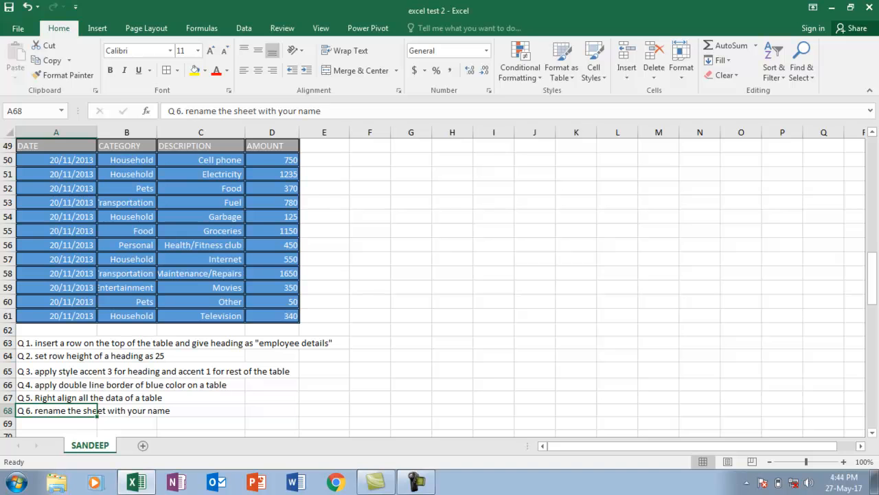
In Question 6, enter the formula =B$74*$A75 in B75 to multiply the loan amount by the rate with mixed references
drag(877, 255, 877, 303)
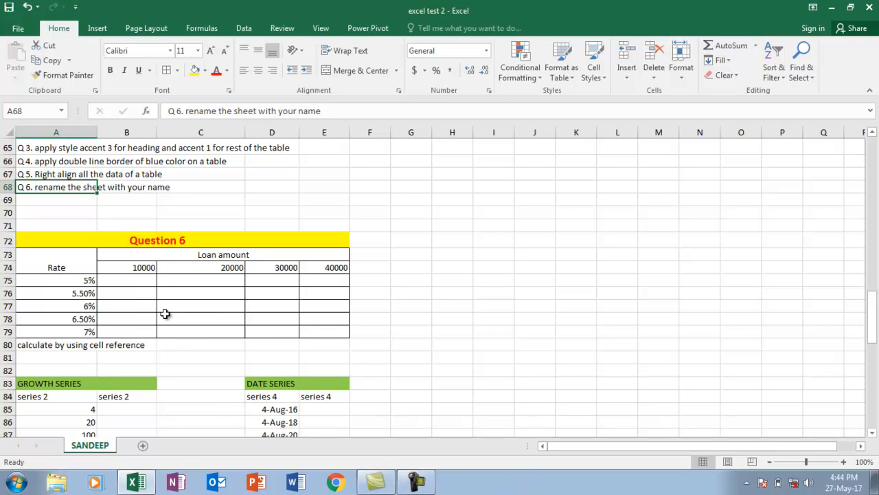
click(79, 265)
click(83, 282)
click(133, 268)
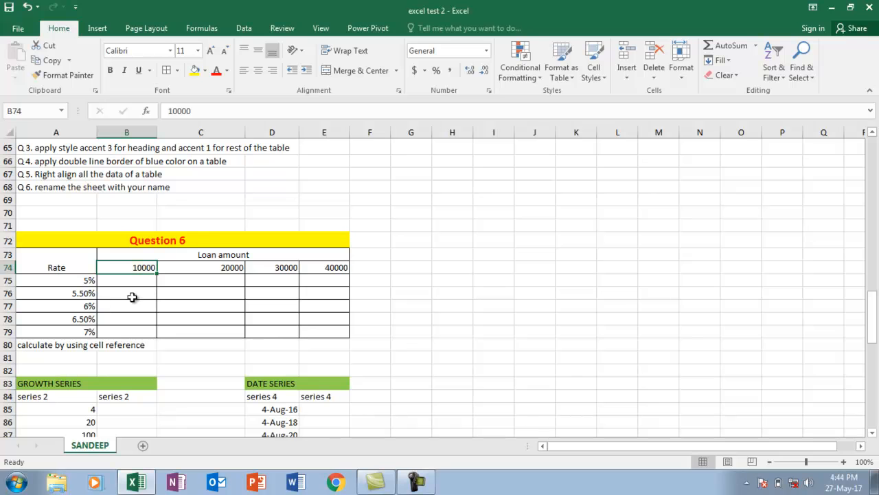
click(137, 286)
text(=)
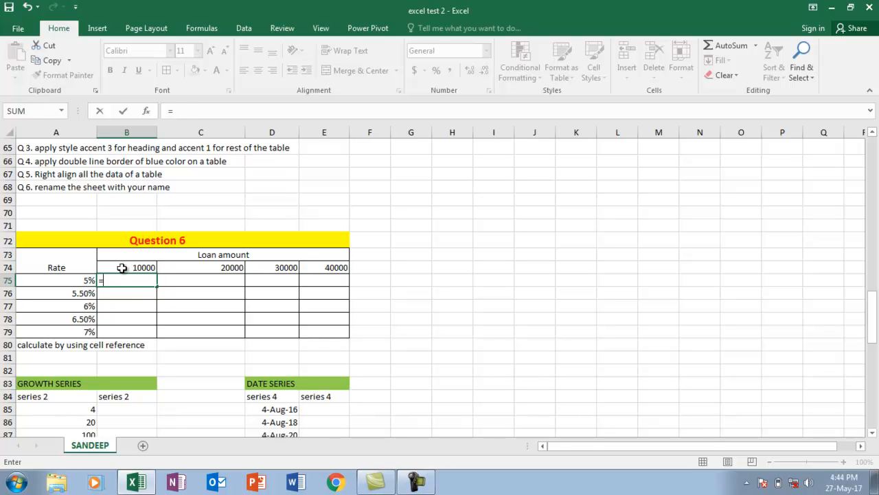
click(122, 268)
key(F4)
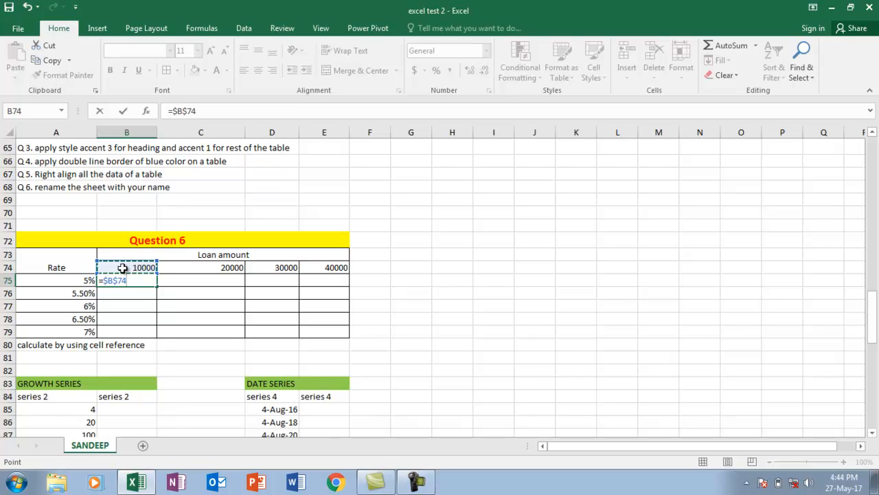
key(F4)
text(*)
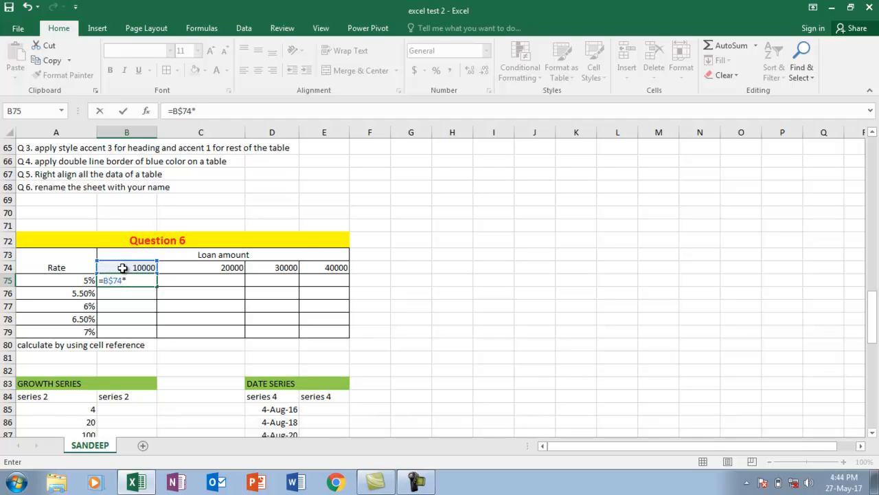
click(74, 280)
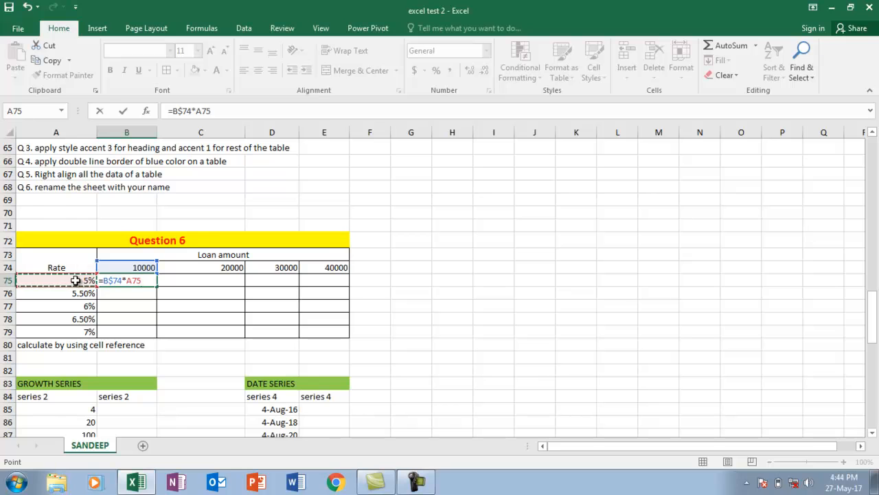
key(F4)
key(F4)
key(F4)
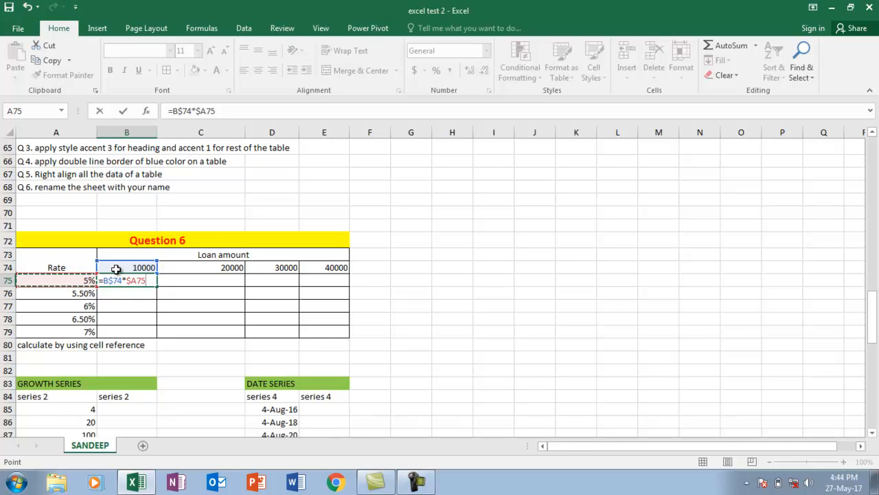
click(110, 283)
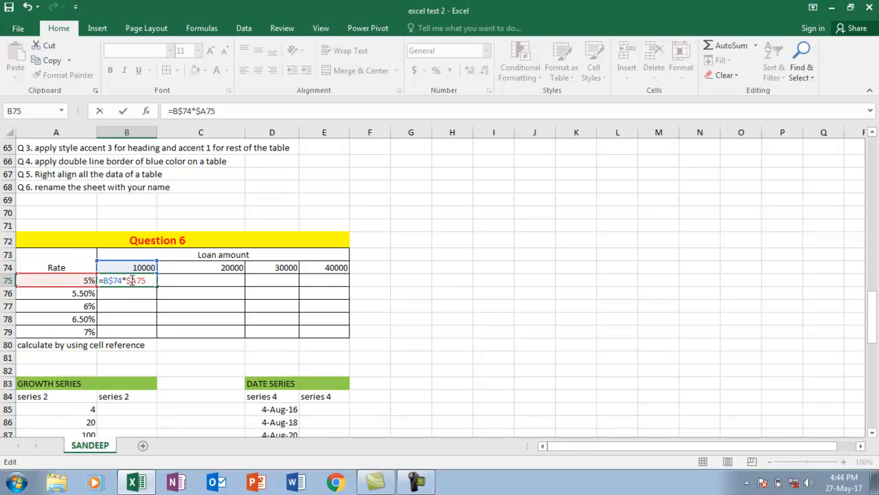
key(Return)
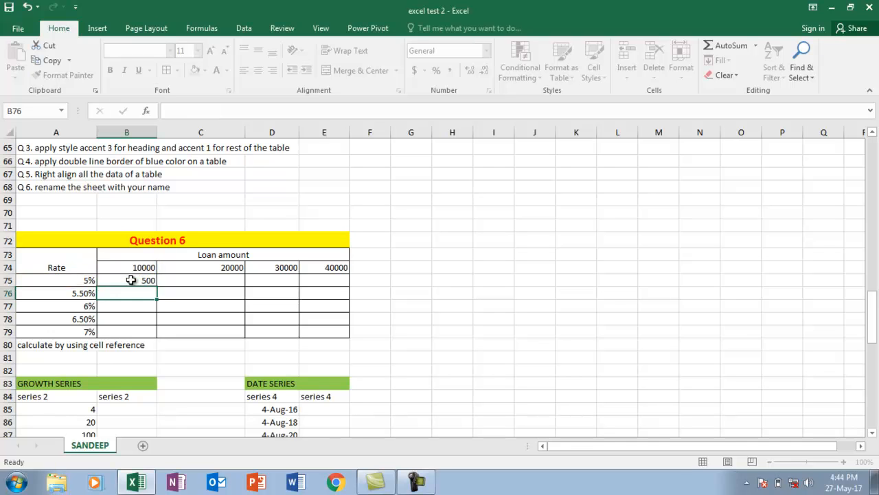
Fill the B75 formula across the whole loan table range B75:E79
click(131, 280)
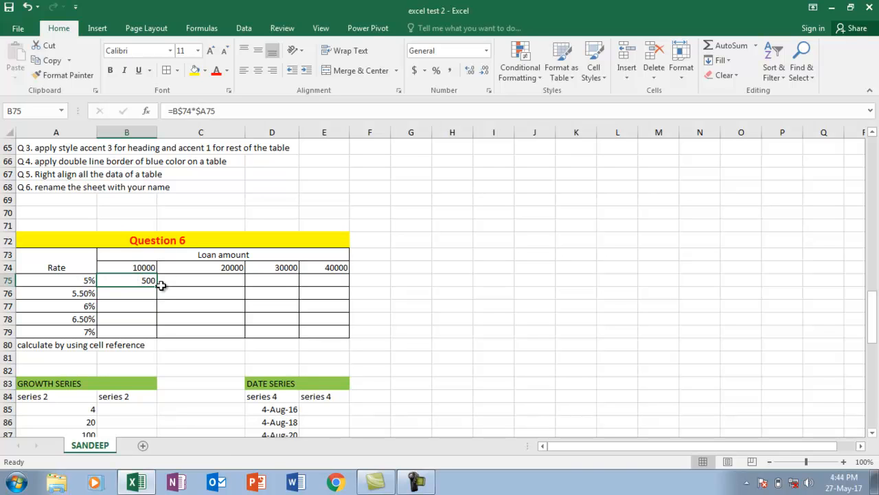
drag(158, 287, 349, 334)
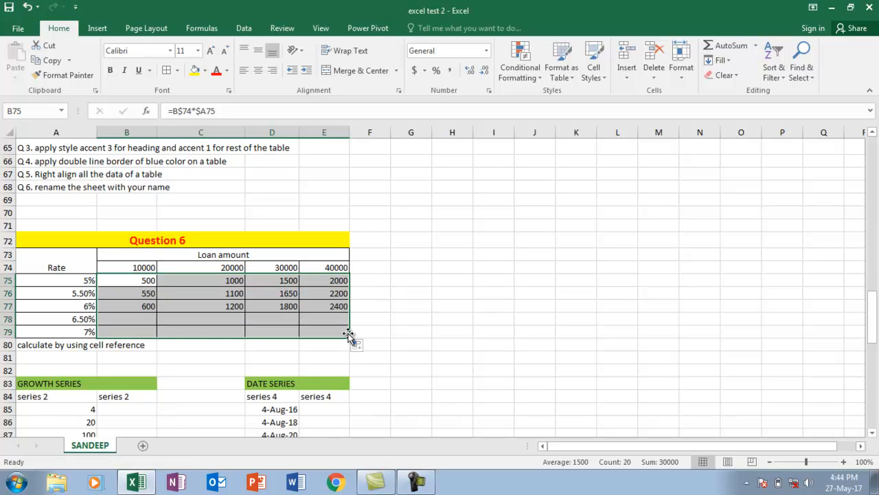
Enter 4 in B85 as the starting value of the growth series and select B85:B94
drag(876, 307, 876, 338)
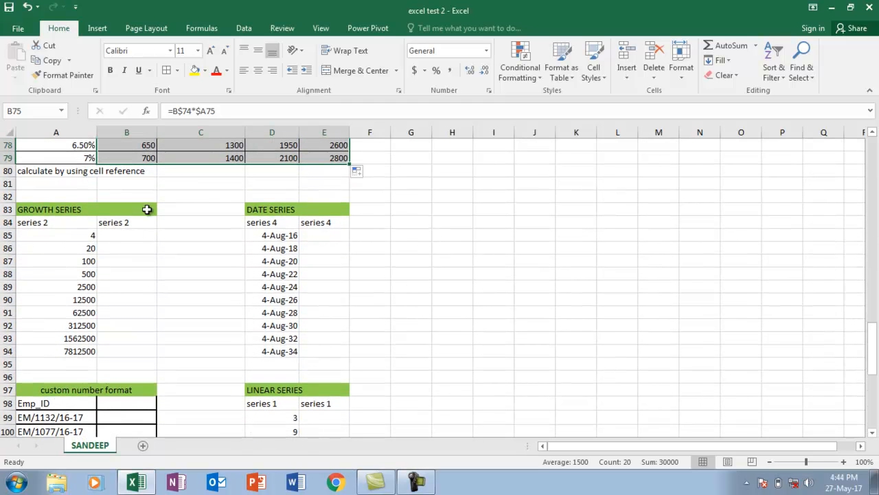
click(128, 235)
text(4)
key(Return)
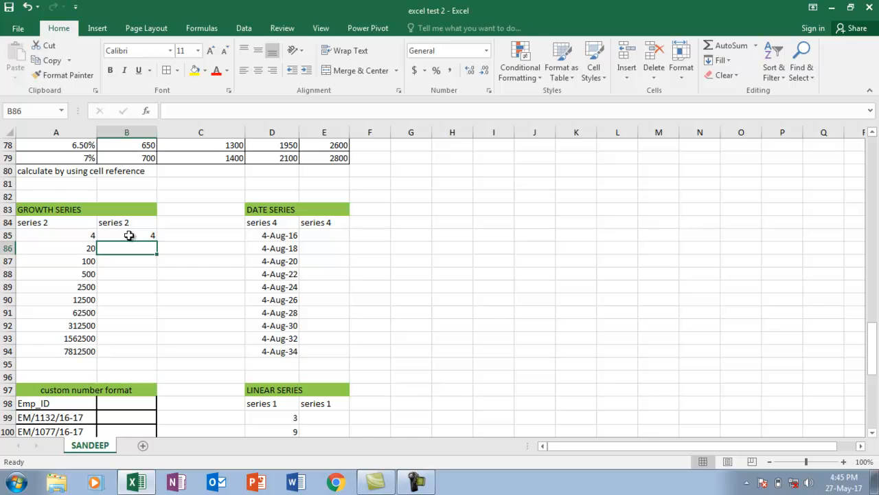
double_click(129, 235)
click(127, 246)
drag(128, 231, 138, 349)
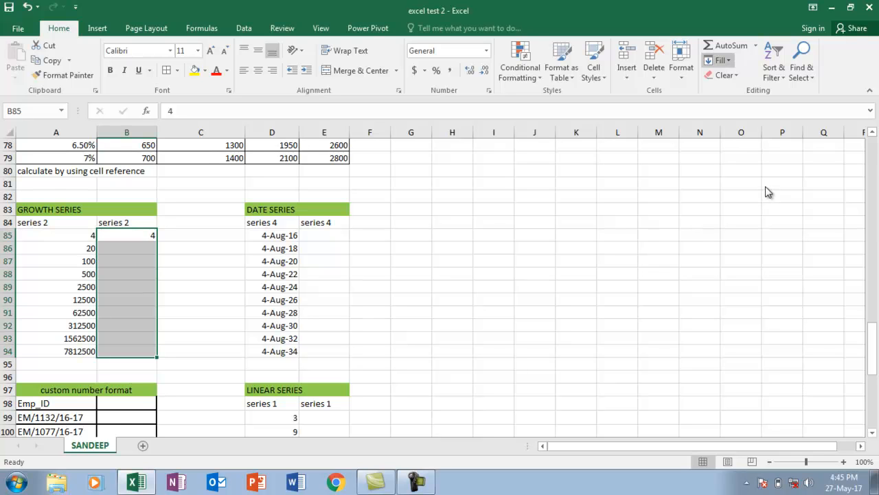
Try to fill B85:B94 with a growth series in columns using a step value of 16
click(762, 161)
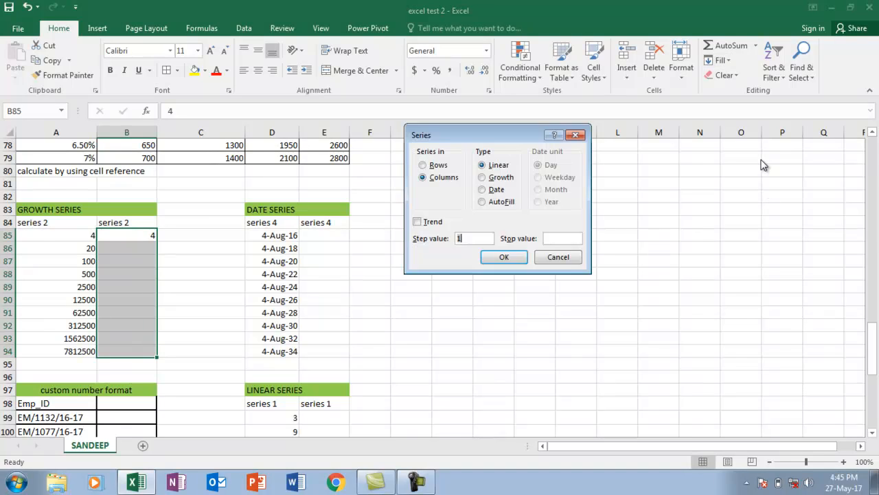
drag(485, 127, 524, 127)
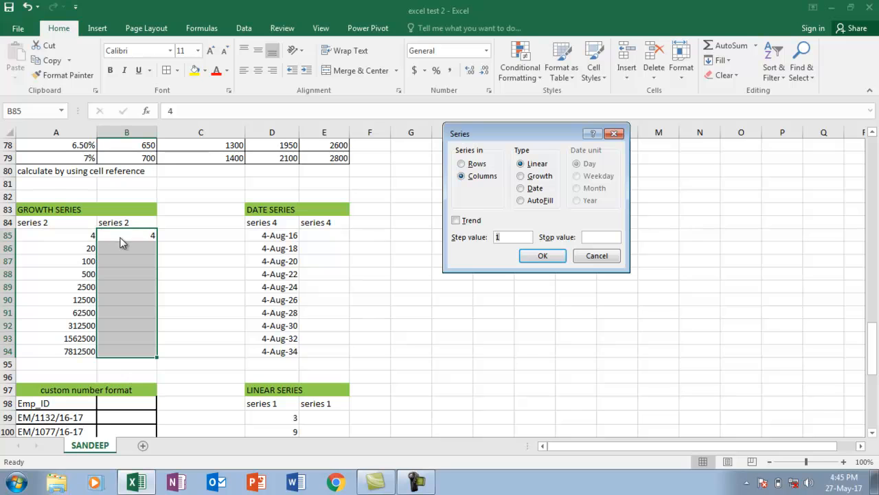
click(530, 177)
click(507, 237)
text(16)
click(542, 256)
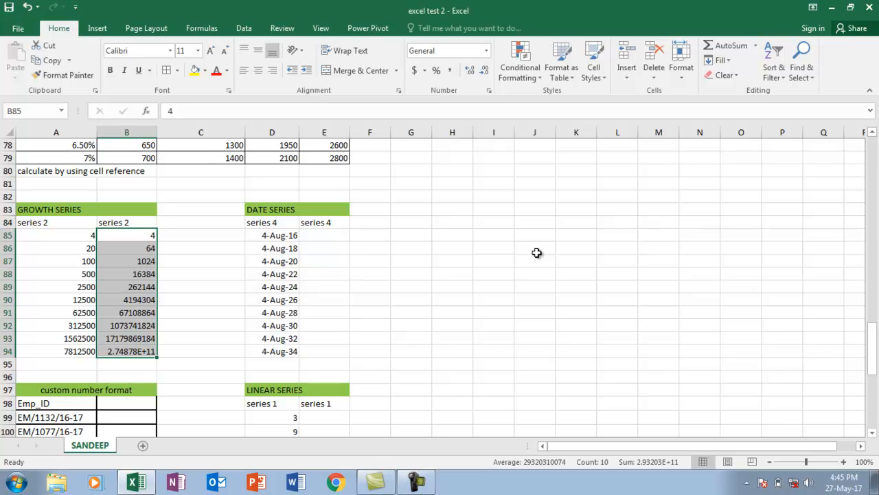
click(430, 484)
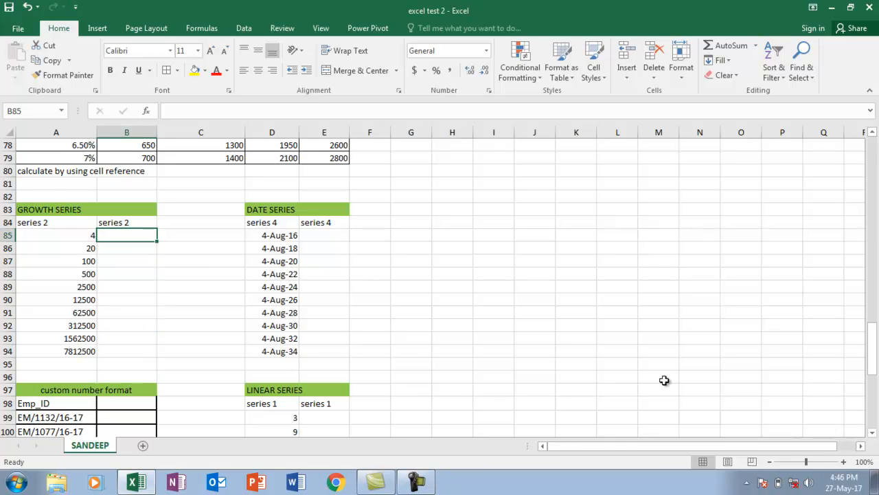
Examine the reference growth series in A85:A89 to work out the multiplier between consecutive values
click(50, 213)
click(131, 232)
click(82, 234)
drag(85, 234, 118, 255)
click(89, 249)
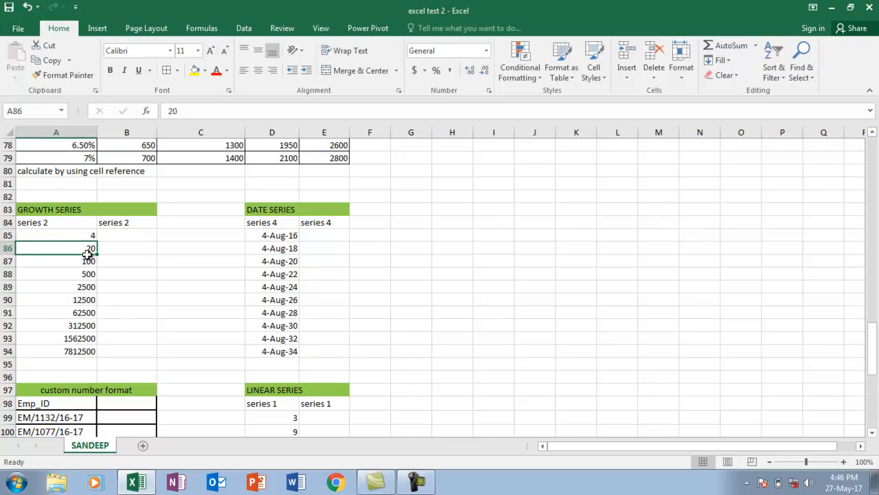
click(87, 262)
click(91, 274)
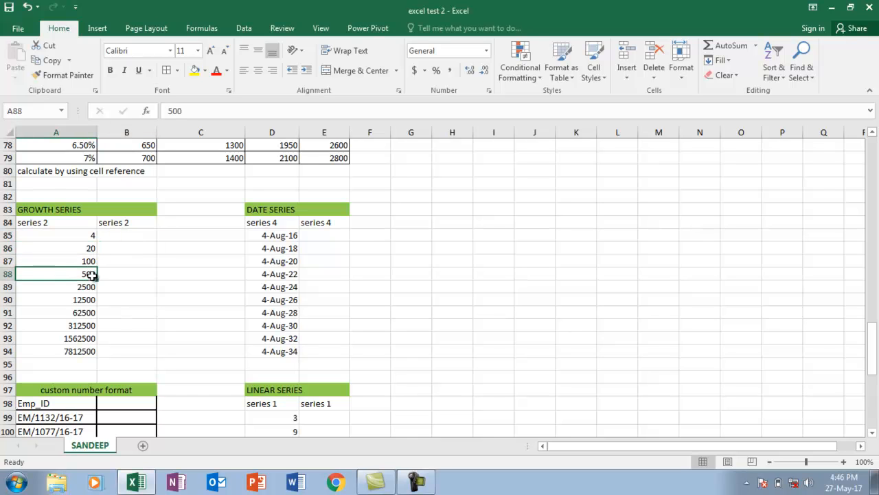
click(86, 287)
Note the multiplier 5 in B85:B88, beside the first four growth series values
click(117, 236)
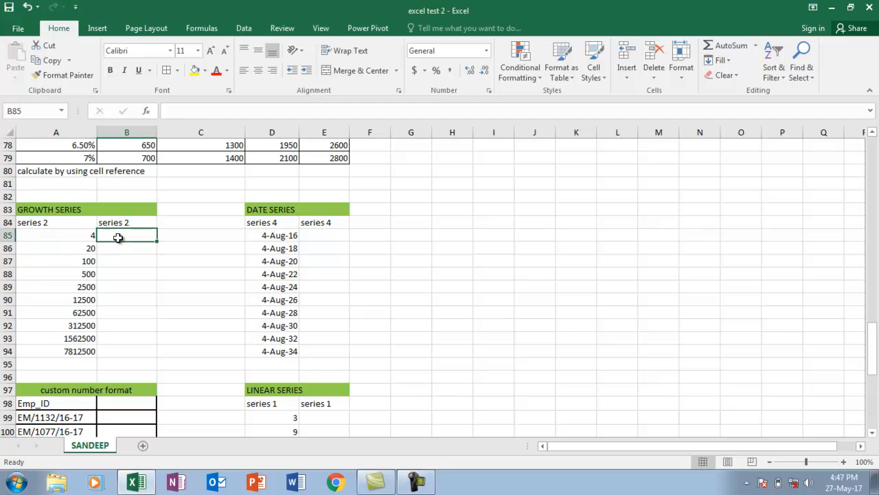
text(5)
key(Return)
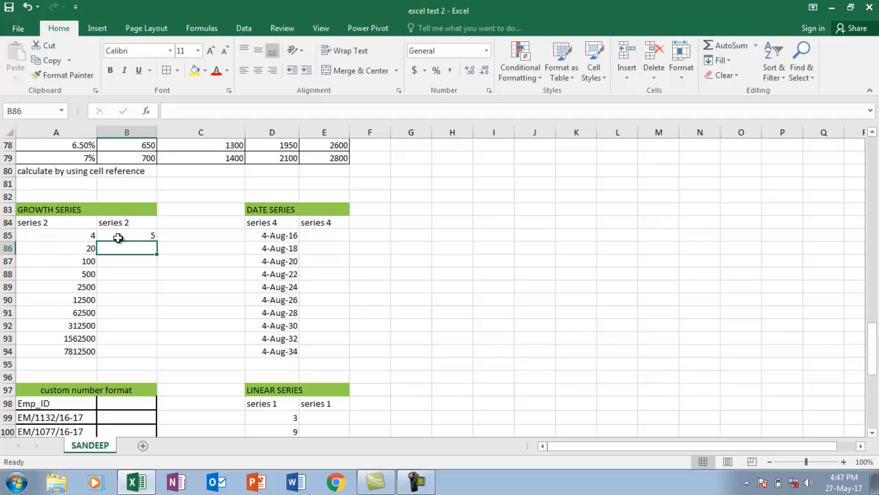
click(89, 246)
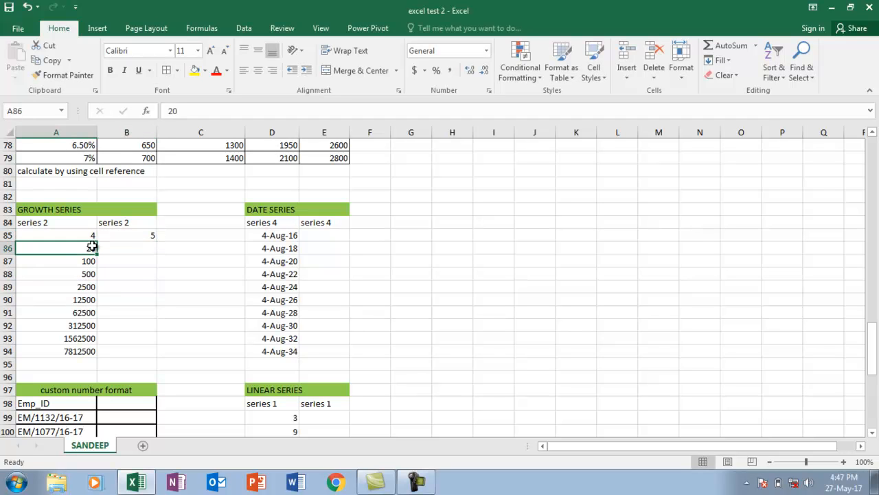
click(112, 248)
text(5)
key(Return)
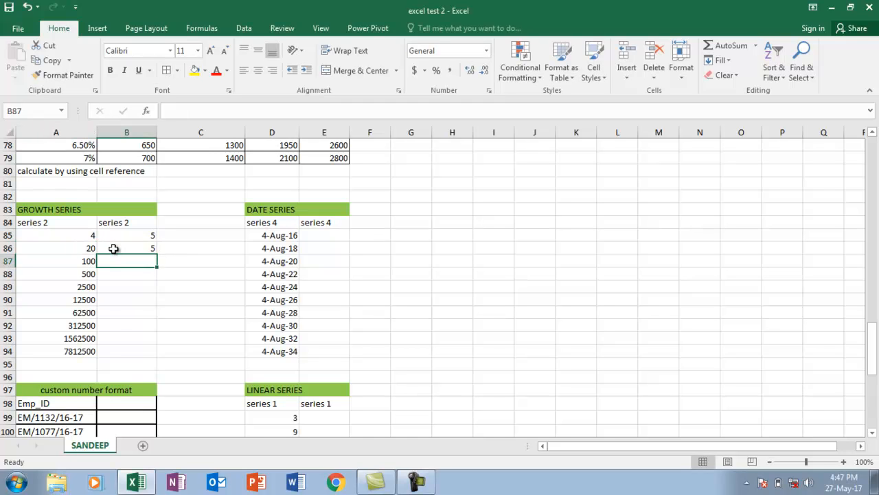
key(Left)
key(Right)
text(5)
key(Return)
text(5)
key(Return)
Clear the contents of B85:B94 and return to B85
click(139, 234)
drag(139, 234, 139, 347)
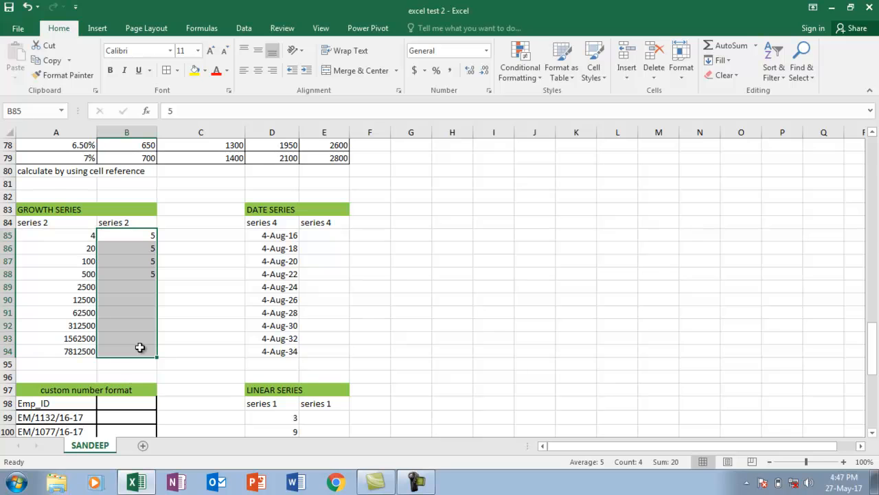
key(Delete)
key(Up)
key(Down)
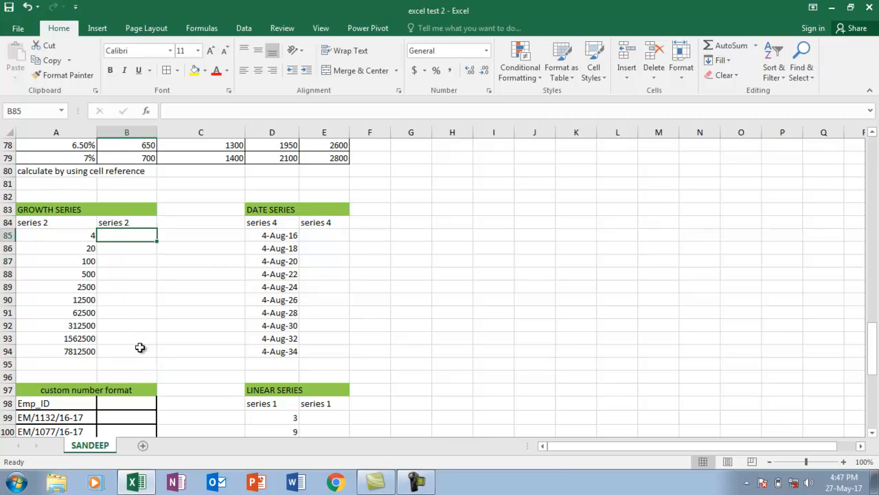
Enter 4 in B85 and fill B85:B94 with a growth series in columns using a step value of 5
text(4)
key(Return)
drag(123, 234, 138, 358)
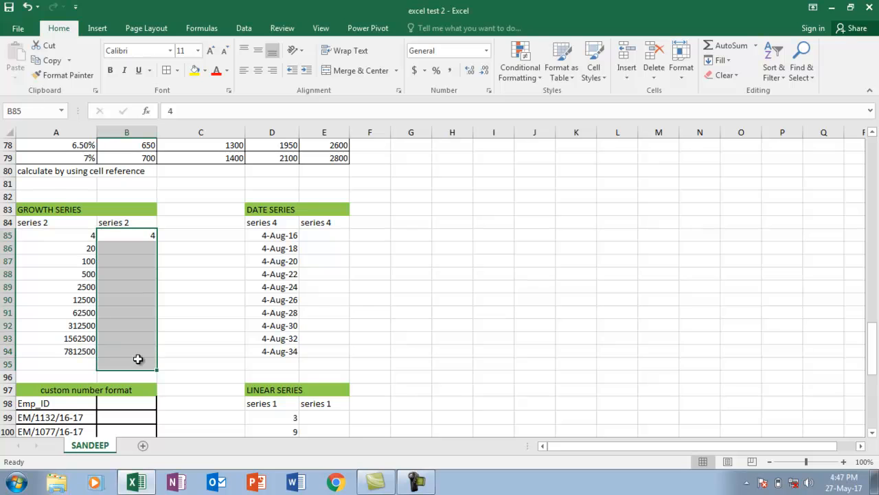
drag(132, 237, 138, 355)
scroll(253, 190, up, 1)
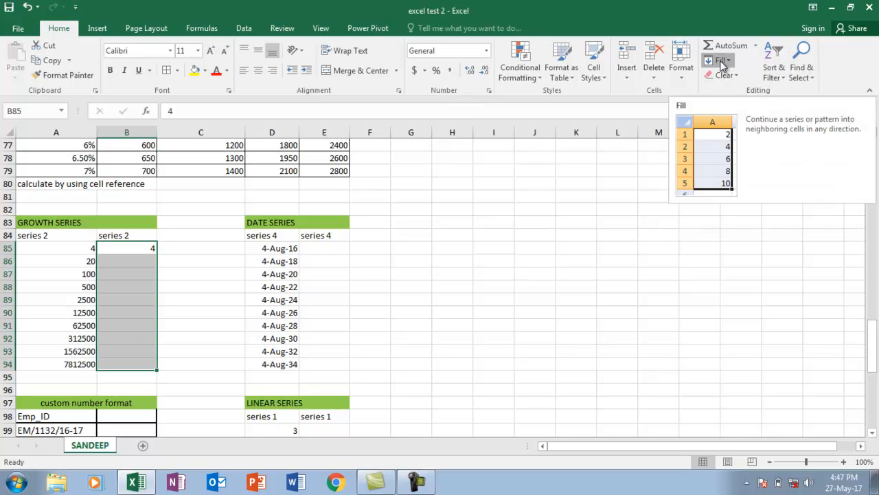
click(727, 149)
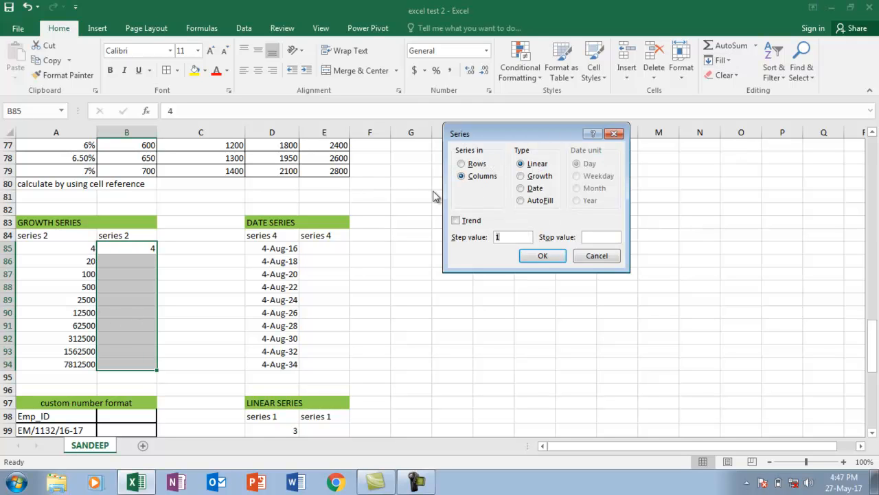
click(524, 182)
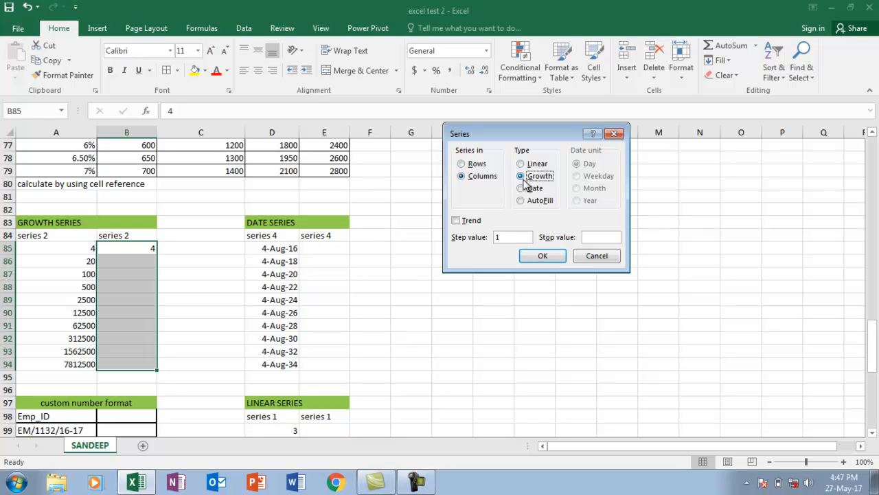
click(509, 238)
key(BackSpace)
click(540, 256)
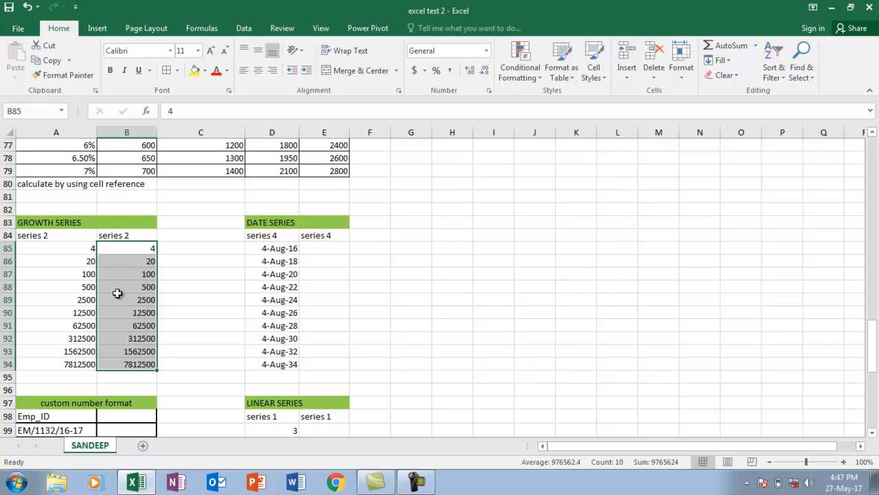
Enter the date 4-8-2016 in E85 as the starting value of the date series
click(294, 222)
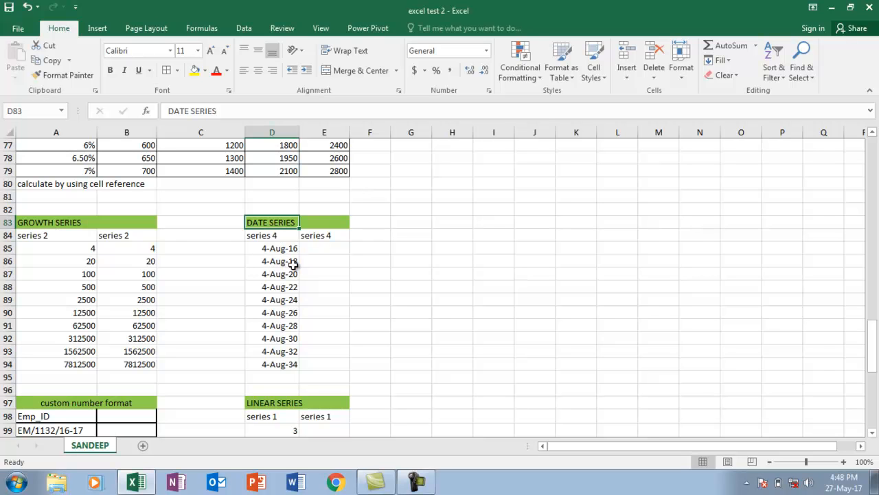
click(268, 252)
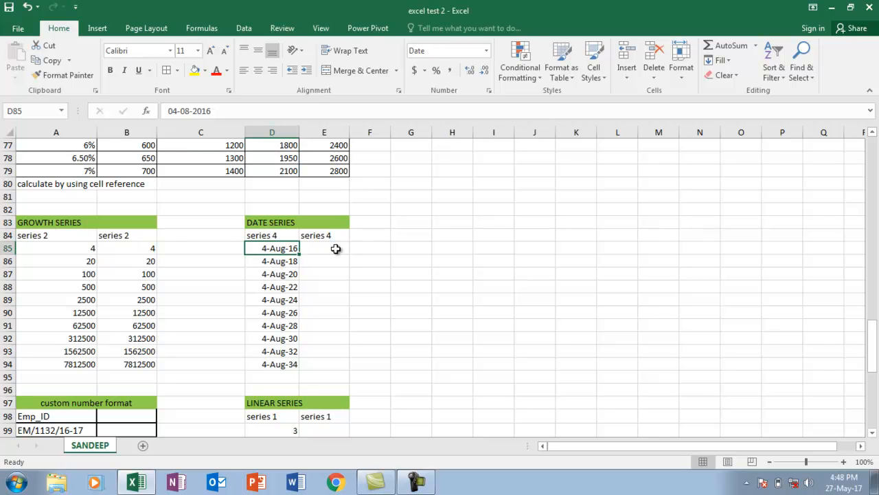
click(271, 260)
click(272, 274)
click(273, 287)
click(292, 249)
click(323, 252)
text(4-8)
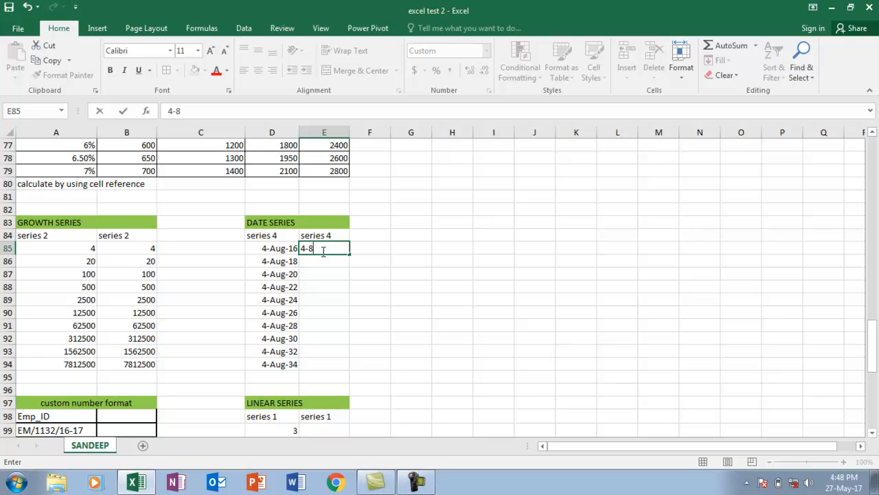
text(-21)
key(BackSpace)
text(016)
key(Return)
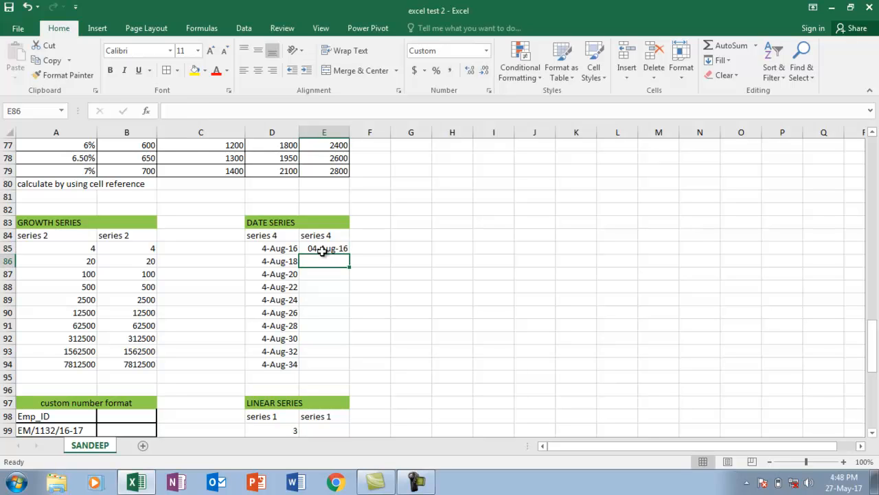
Fill E85:E94 with a date series in columns, using the Year unit and a step value of 2
drag(323, 252, 323, 364)
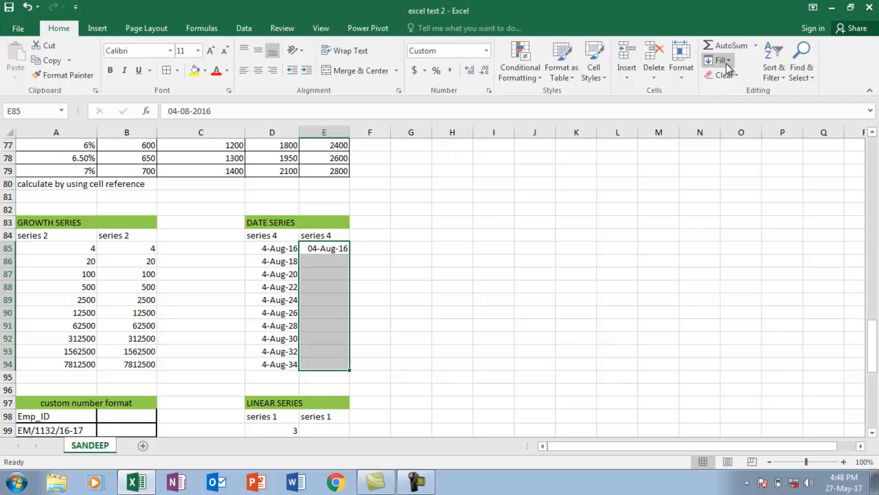
click(728, 67)
click(736, 151)
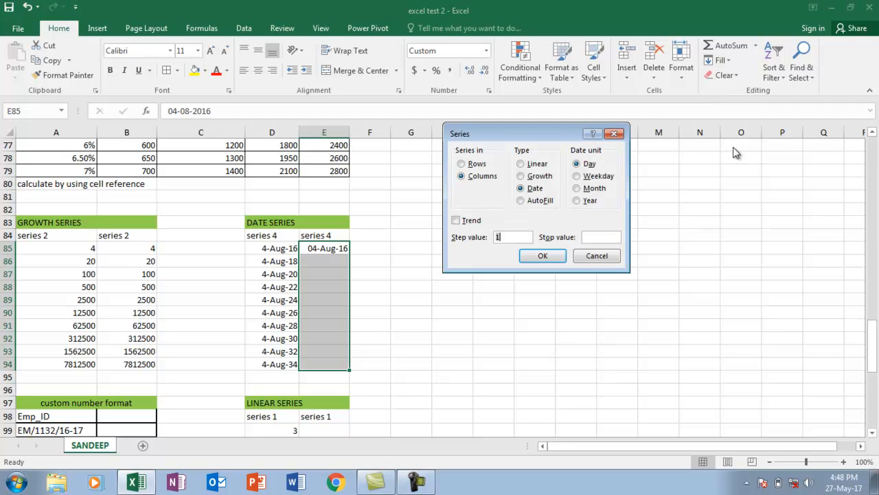
click(579, 200)
click(527, 236)
click(542, 257)
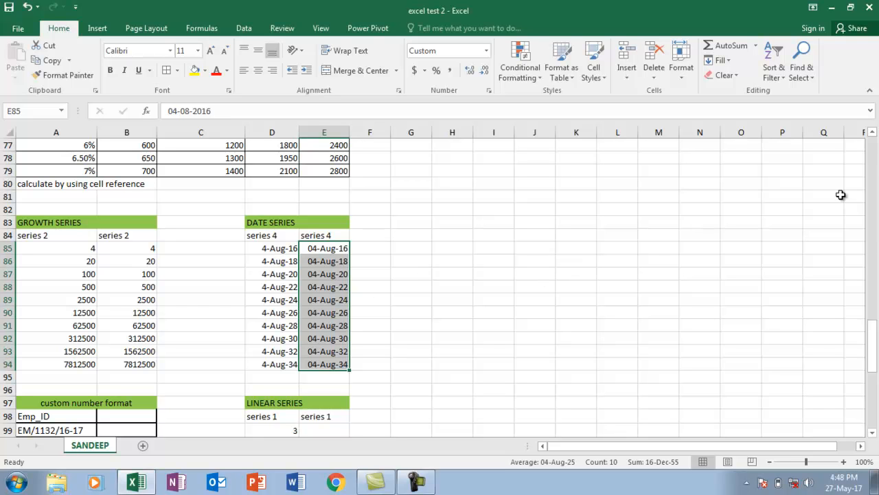
Enter the numeric part of the first Emp_ID in B99 under custom number format and clear the cell again
drag(873, 323, 877, 354)
click(127, 262)
text(1132)
key(Return)
click(126, 262)
key(Delete)
Examine the Emp_ID entries in A99:A108 for their fixed prefix, changing number and fixed suffix, and return to B99
click(66, 263)
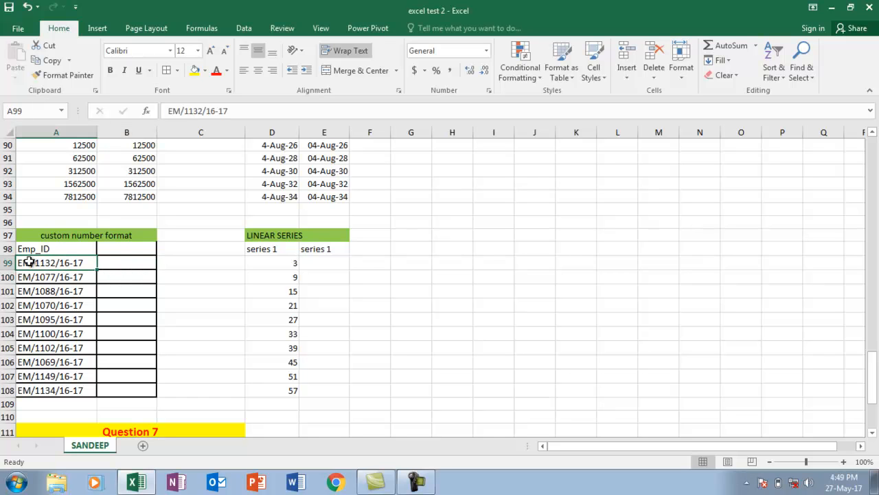
click(33, 273)
drag(39, 262, 54, 391)
click(122, 263)
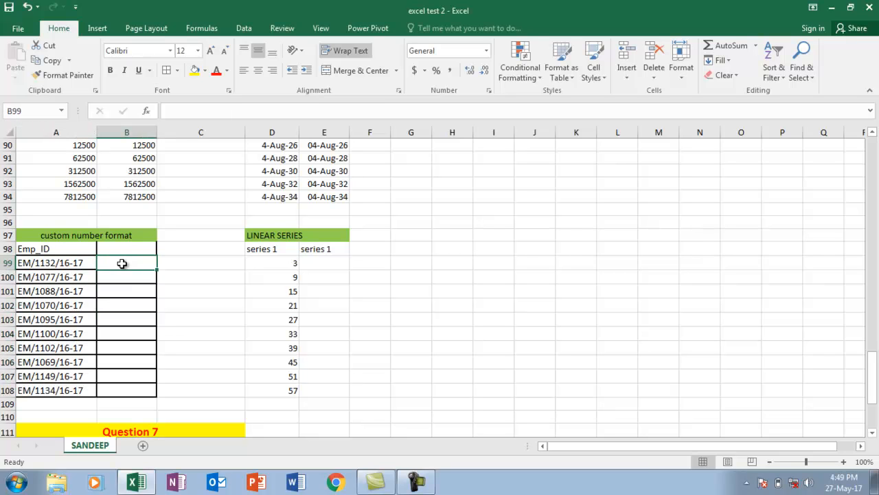
double_click(34, 263)
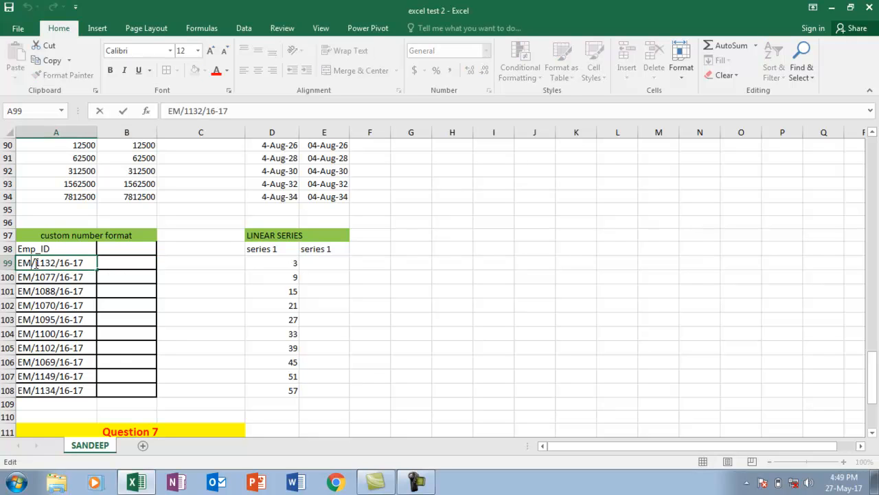
drag(35, 263, 23, 263)
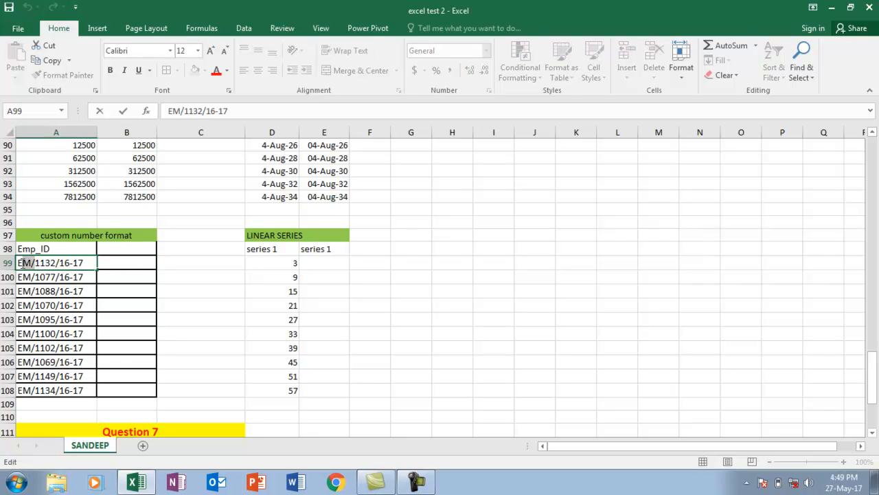
click(32, 277)
click(32, 291)
click(32, 307)
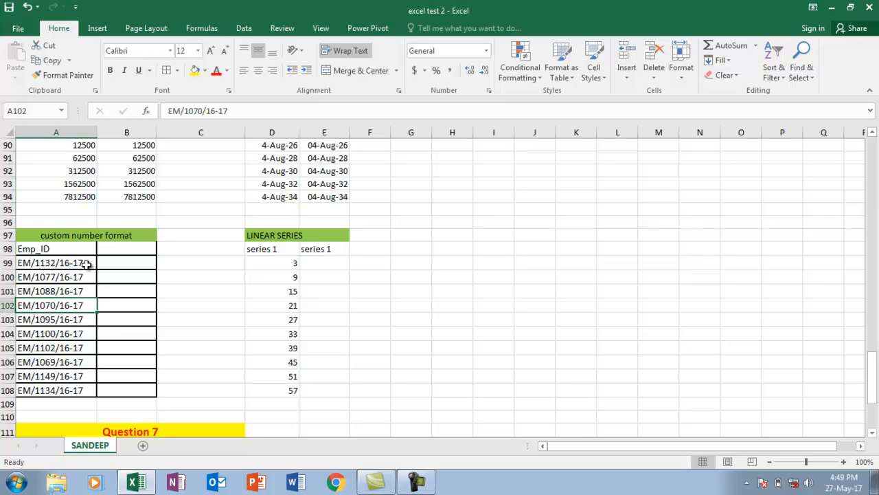
click(48, 263)
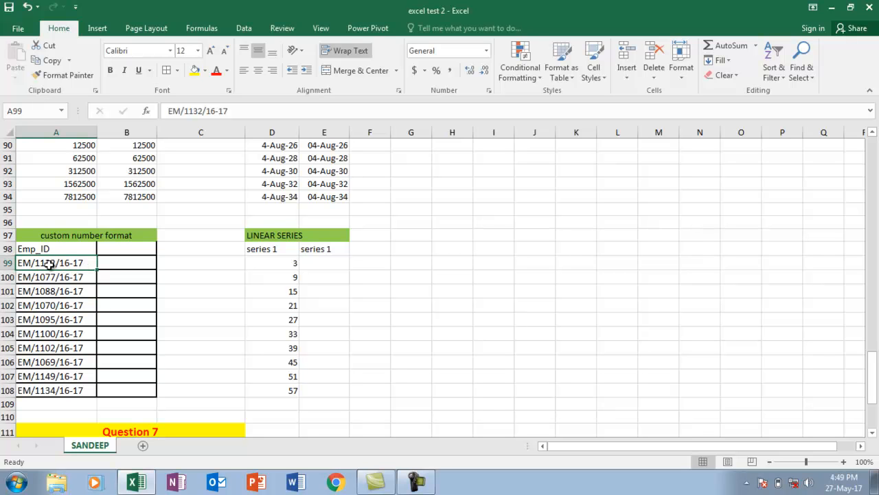
click(51, 278)
click(53, 292)
click(55, 305)
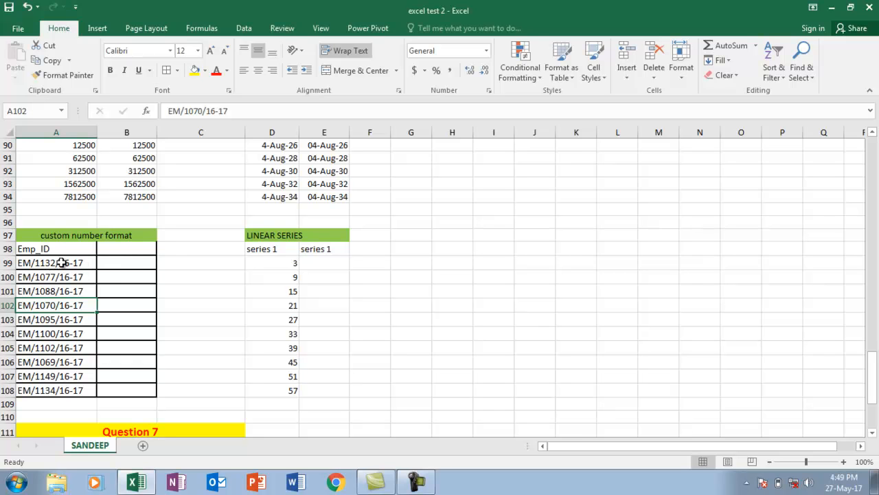
click(129, 264)
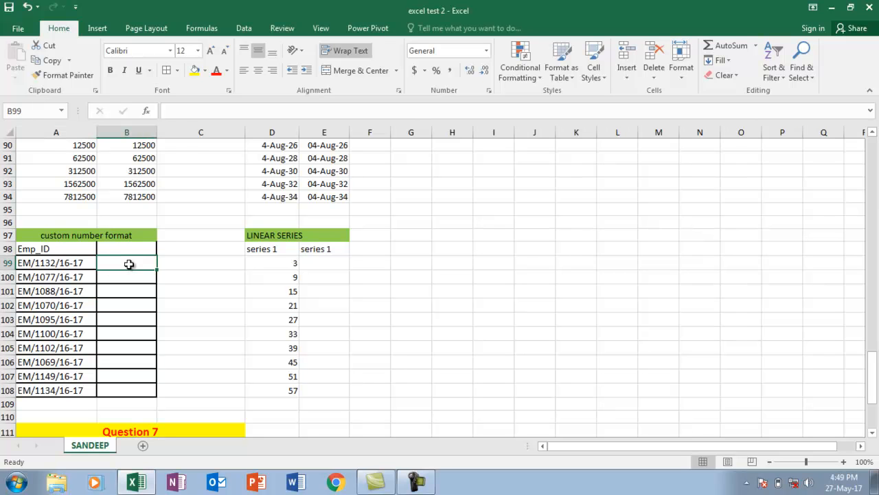
Apply the custom number format "EM/"0000"/16-17" to the empty cells B99:B108
drag(128, 263, 136, 388)
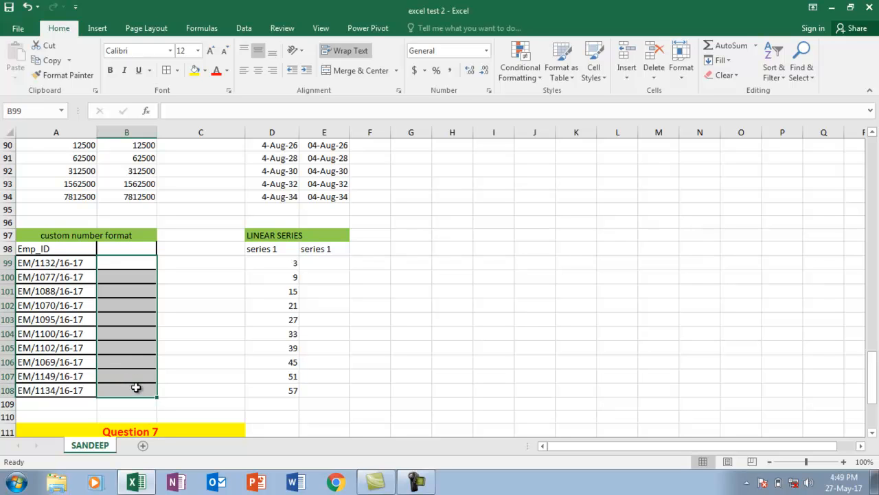
click(490, 90)
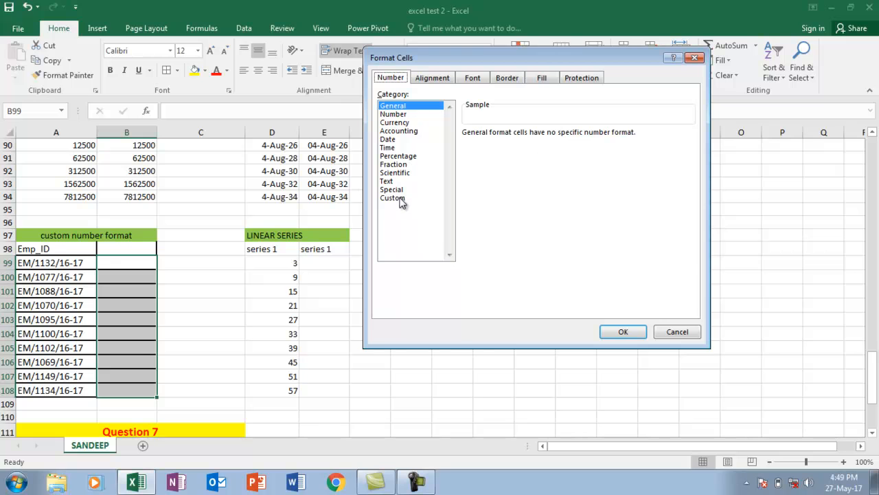
click(408, 198)
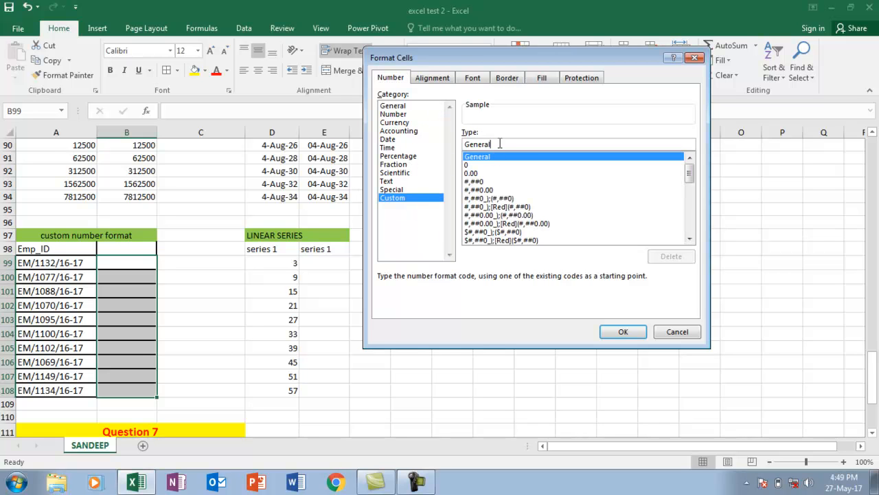
key(BackSpace)
key(BackSpace)
key(BackSpace)
key(BackSpace)
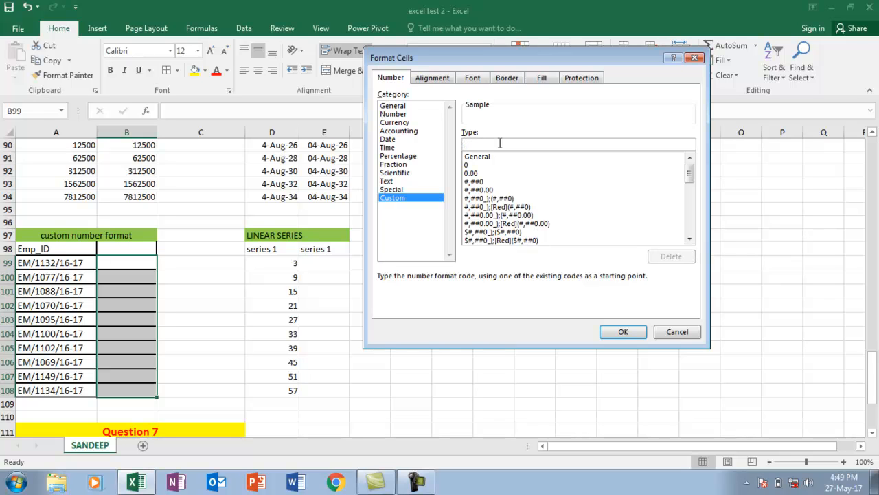
text("EM/"0000"/16-17)
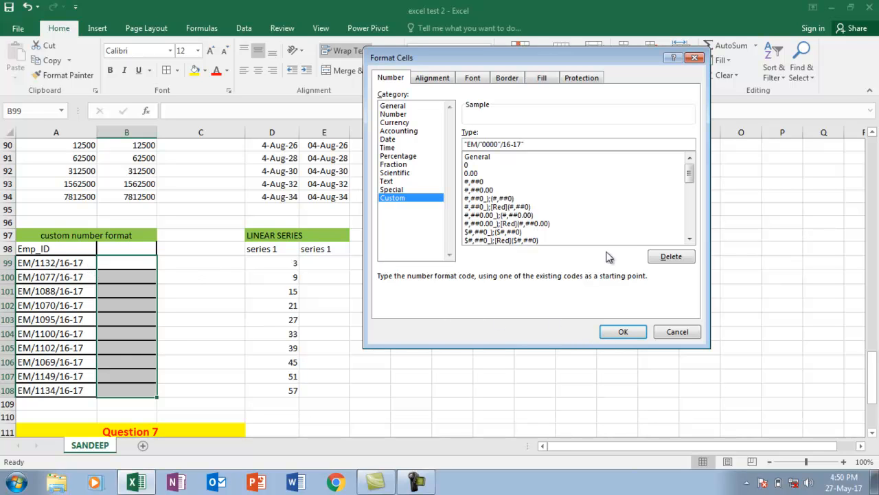
click(622, 331)
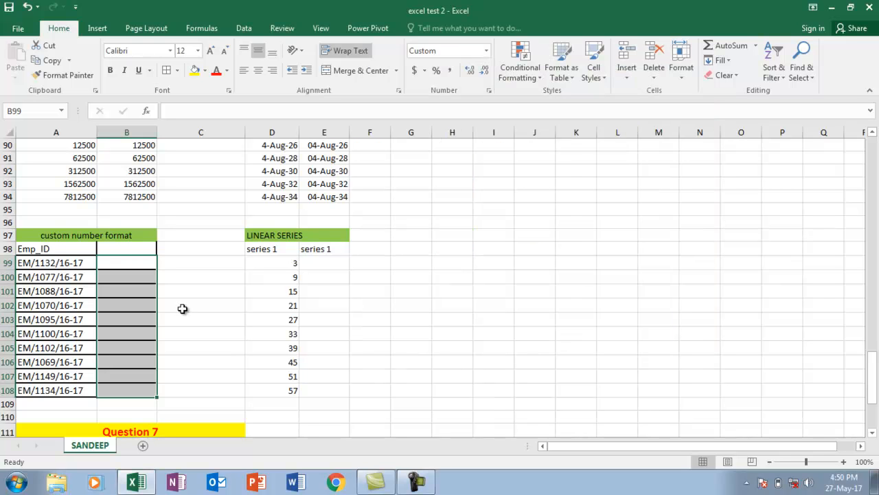
Enter the numeric parts of the first two Emp_IDs in B99 and B100, and widen column B to fit them
click(136, 261)
text(1132)
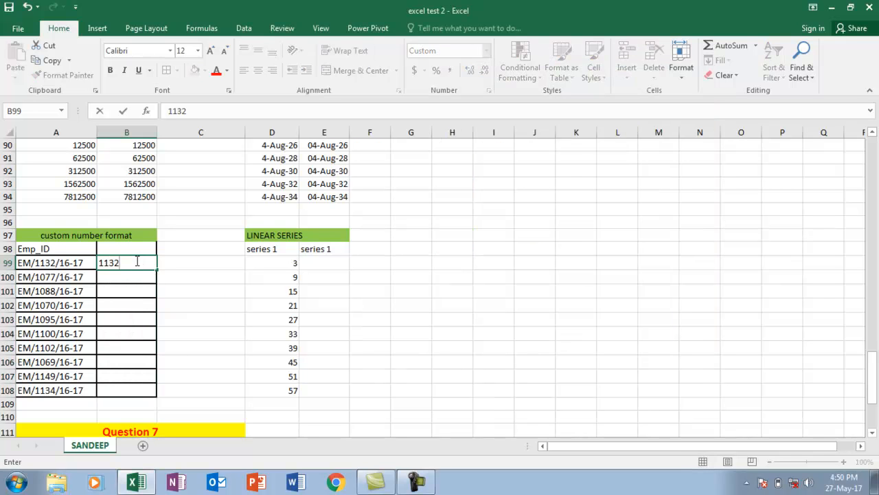
key(Return)
text(1)
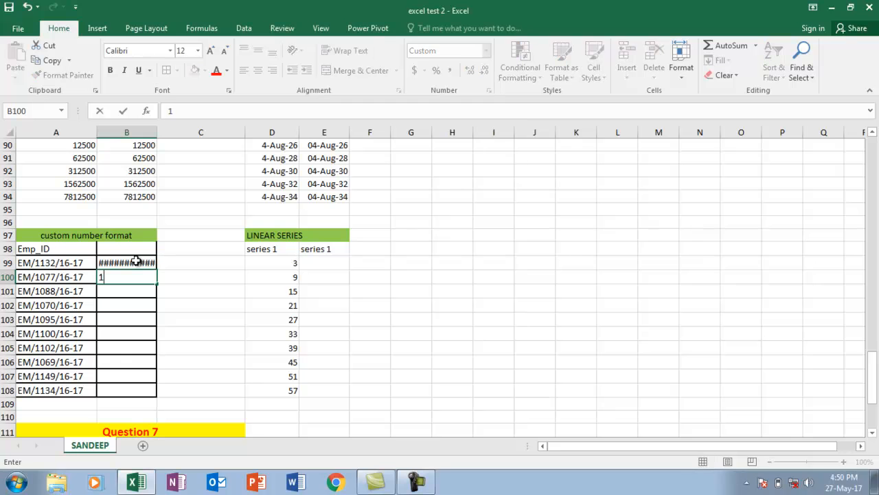
text(077)
key(Return)
drag(157, 132, 170, 136)
click(134, 277)
click(419, 482)
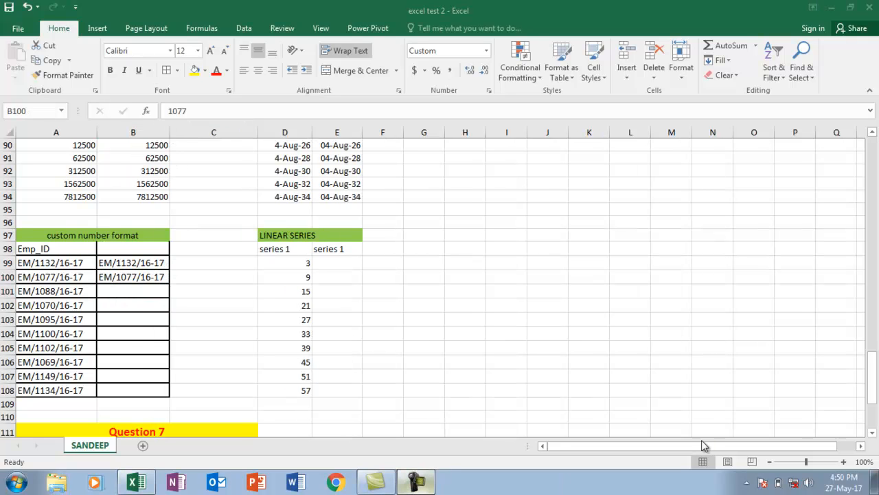
click(820, 424)
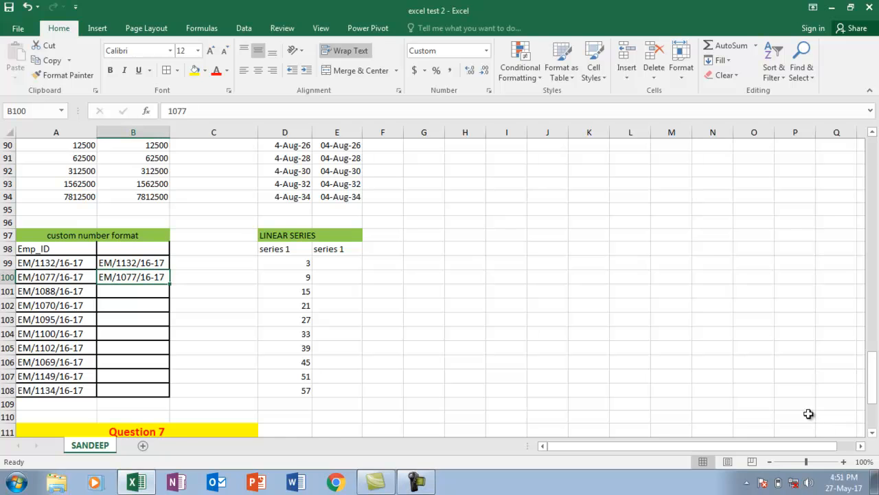
Enter the numeric part of the third Emp_ID in B101 and check the formatted entries in B99:B101
double_click(147, 291)
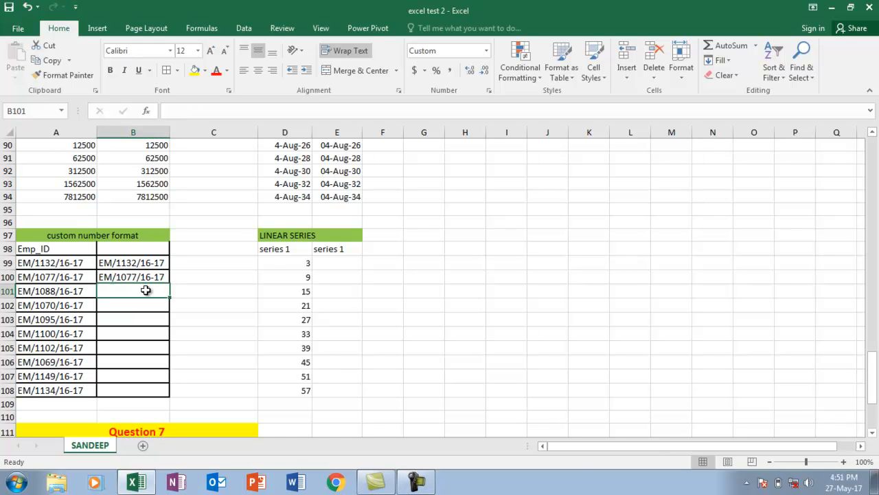
text(1088)
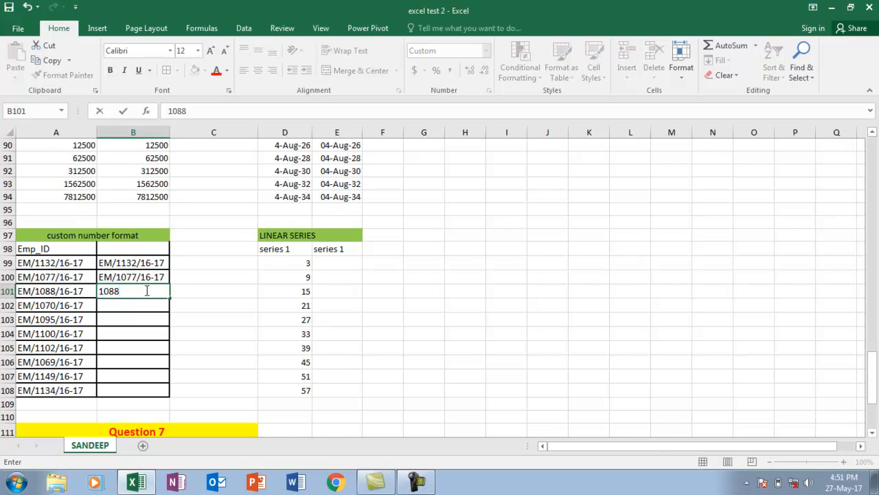
key(Return)
click(135, 292)
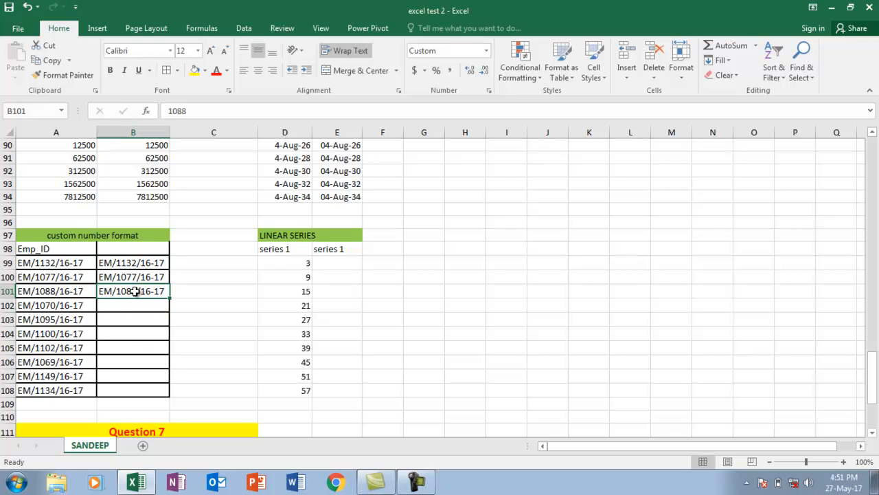
click(137, 265)
click(139, 278)
click(140, 289)
click(325, 263)
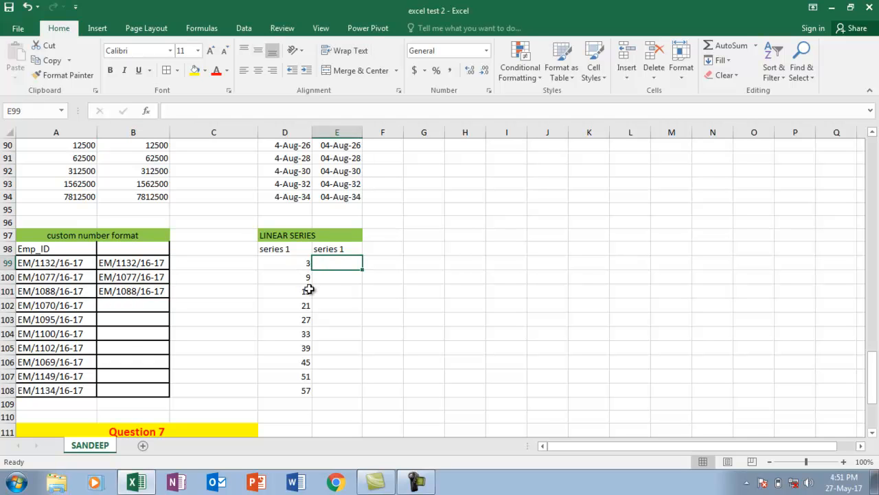
click(306, 265)
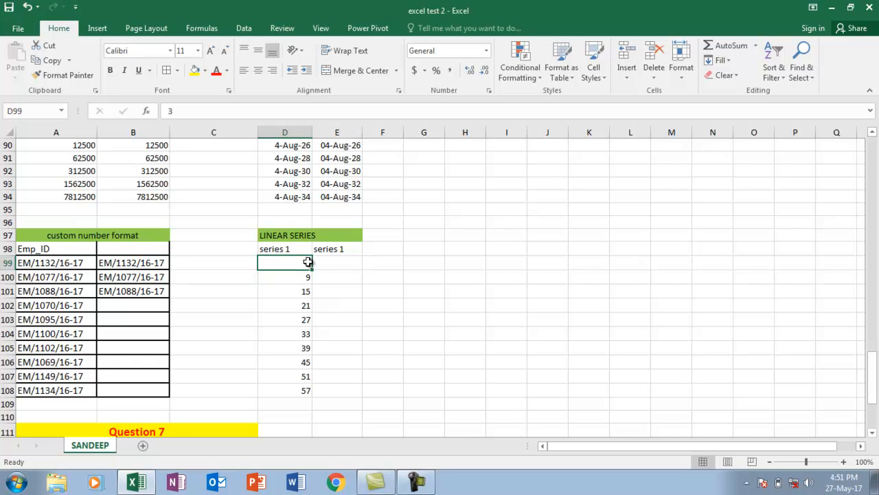
click(307, 277)
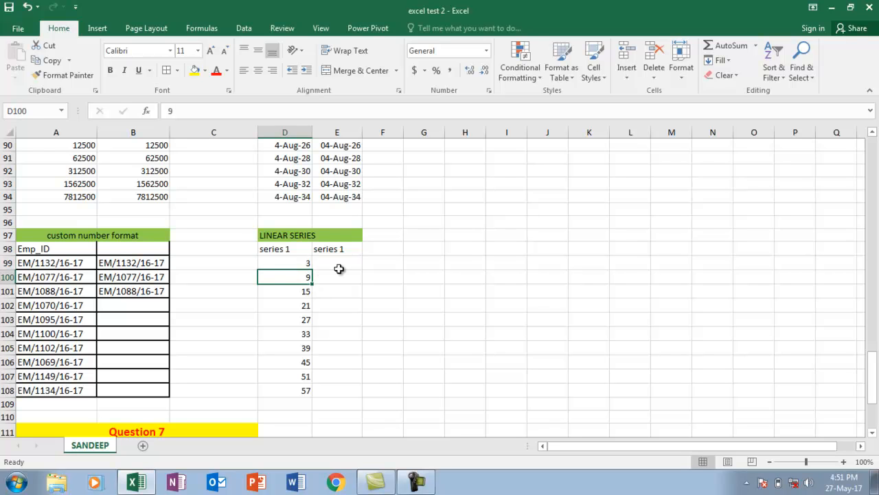
double_click(338, 268)
text(6)
key(Return)
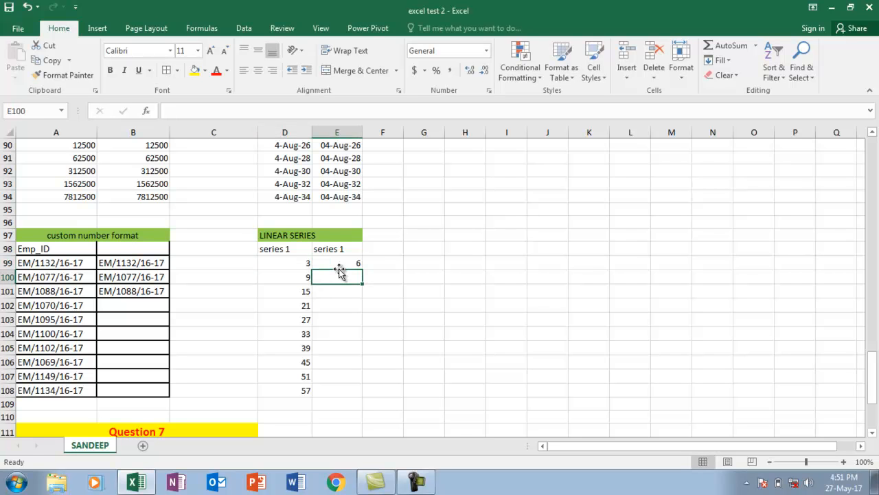
text(6)
key(Return)
drag(352, 263, 354, 299)
key(Delete)
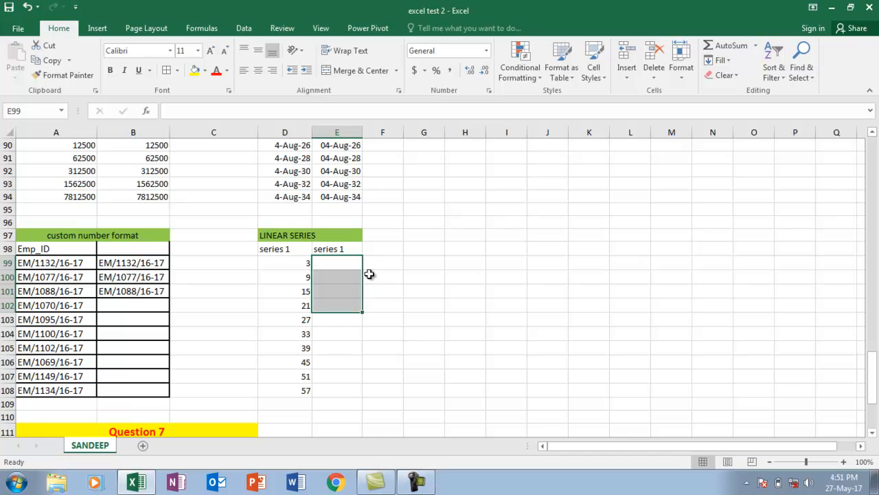
Enter 3 in E99 as the starting value of the linear series
click(353, 268)
text(3)
key(Return)
Fill E99:E108 with a linear series in columns, using a step value of 6
click(350, 261)
drag(349, 261, 344, 389)
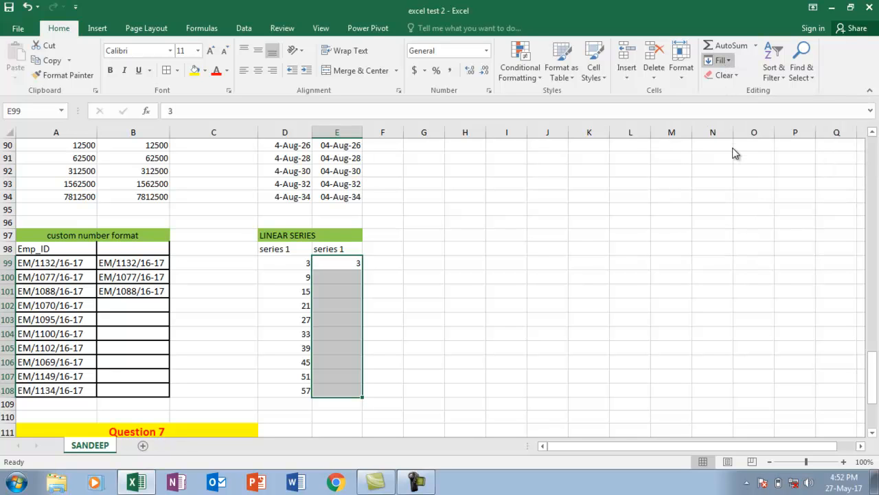
key(alt+h)
key(f)
key(i)
key(s)
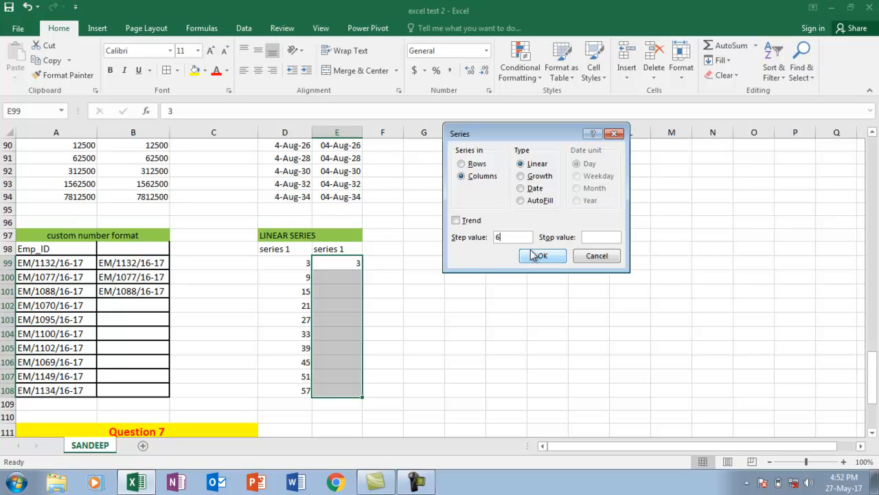
click(542, 262)
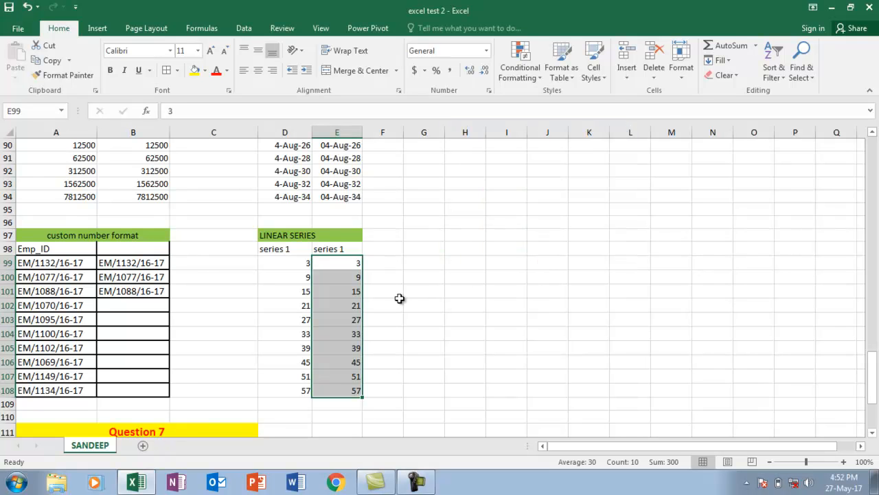
Format the basic salaries in C113:C117 under Question 7 as Currency with the Rs. English (India) symbol and 2 decimal places
drag(874, 362, 875, 385)
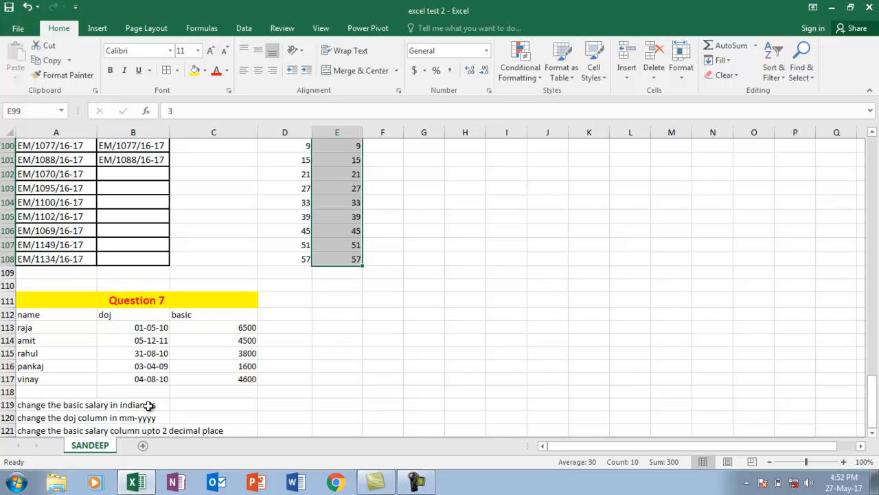
drag(198, 326, 212, 378)
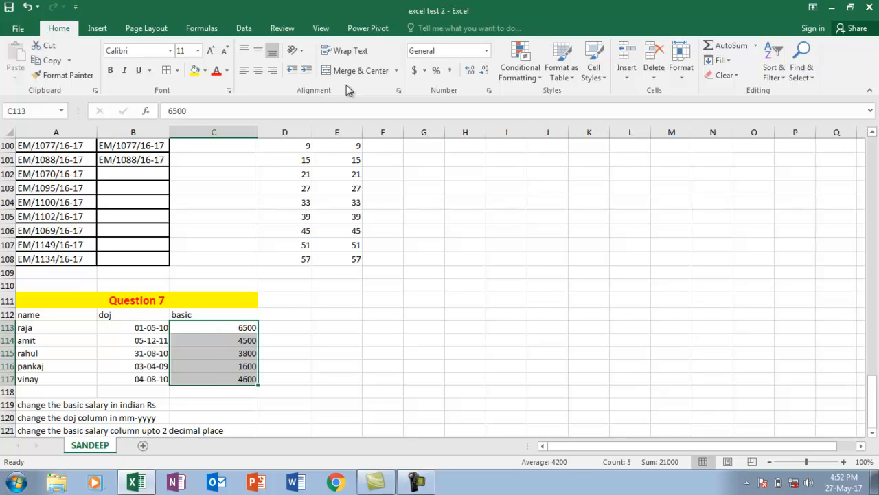
click(489, 91)
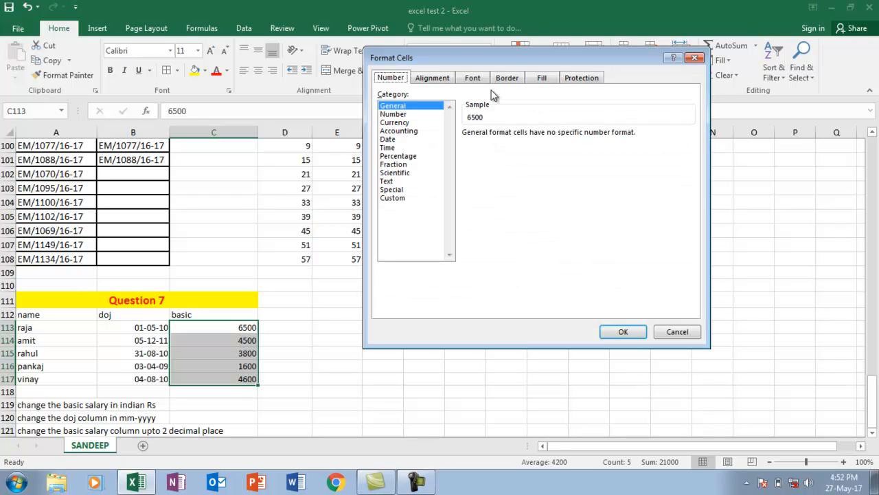
click(406, 123)
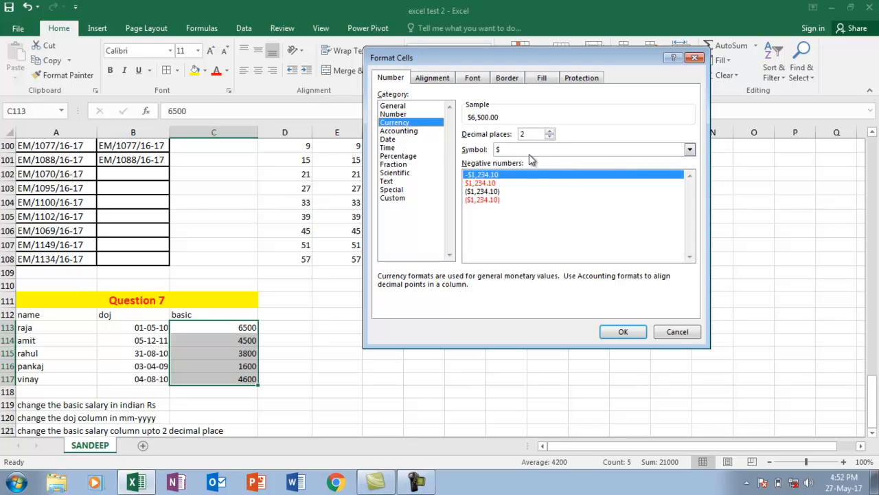
click(689, 150)
scroll(692, 176, down, 10)
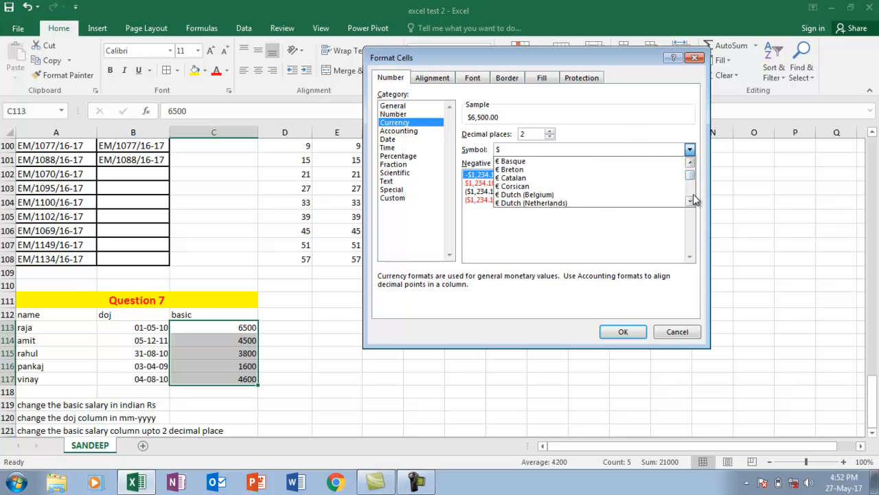
click(693, 201)
drag(692, 200, 693, 203)
click(503, 195)
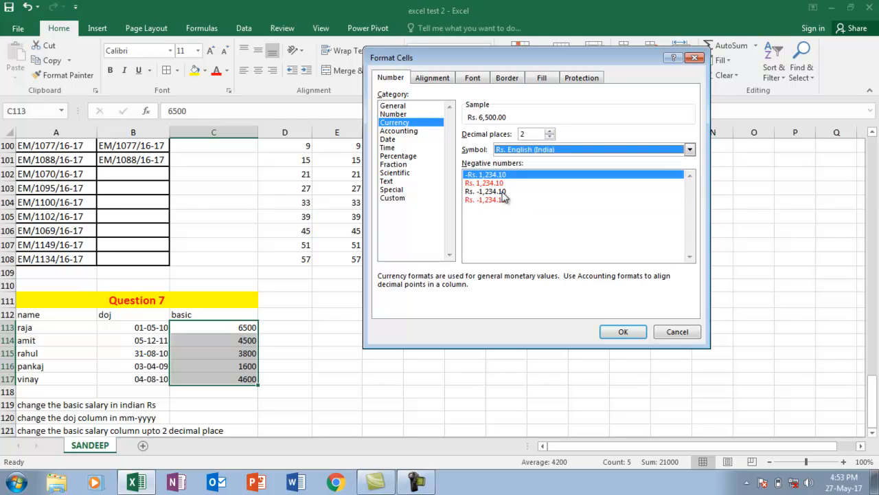
click(620, 332)
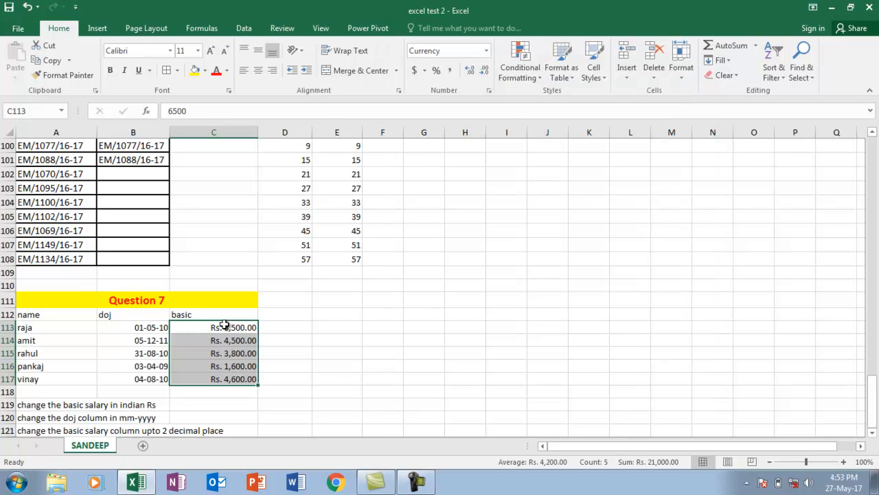
click(220, 327)
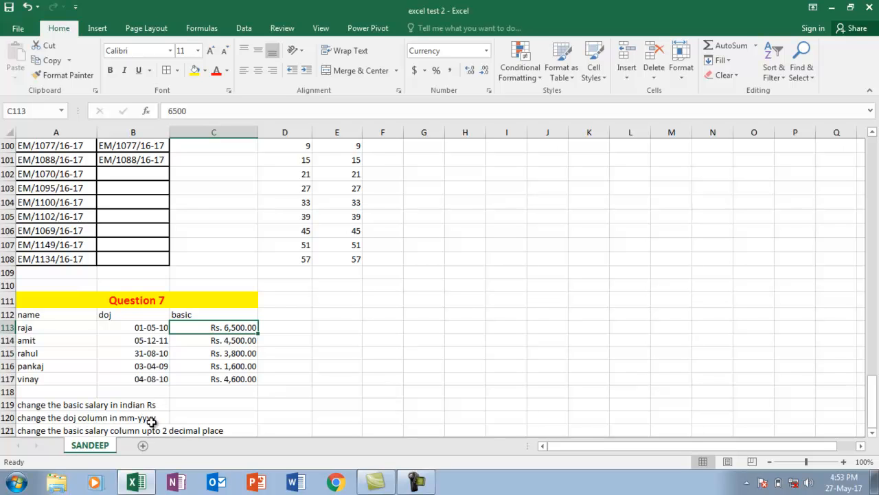
Format the doj dates in B113:B117 under Question 7 with the Mar-12 month-year date type, locale English (United States)
drag(139, 328, 149, 373)
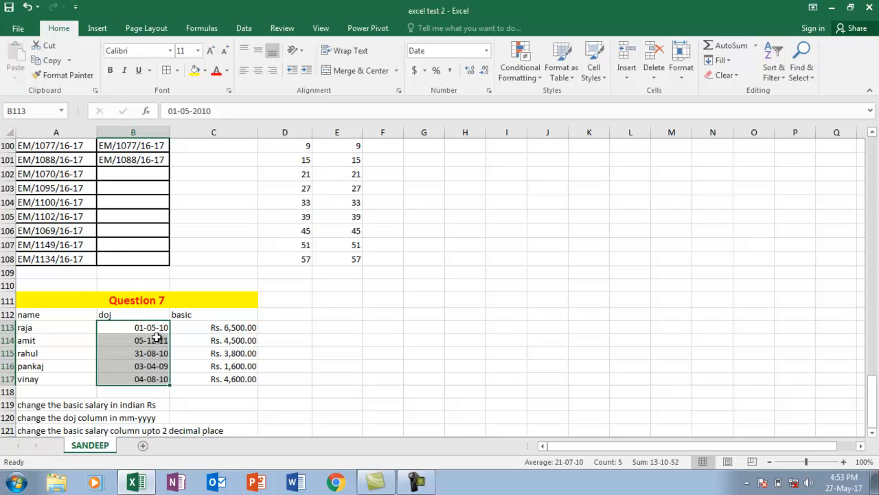
click(489, 91)
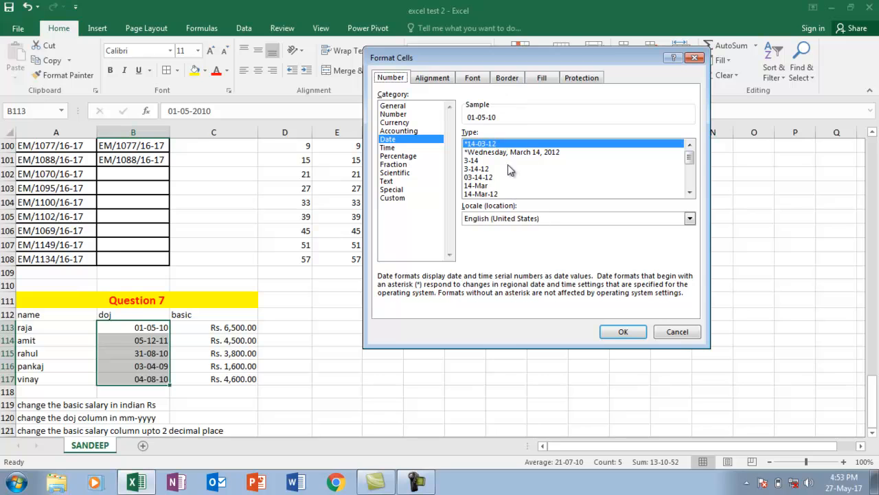
click(473, 160)
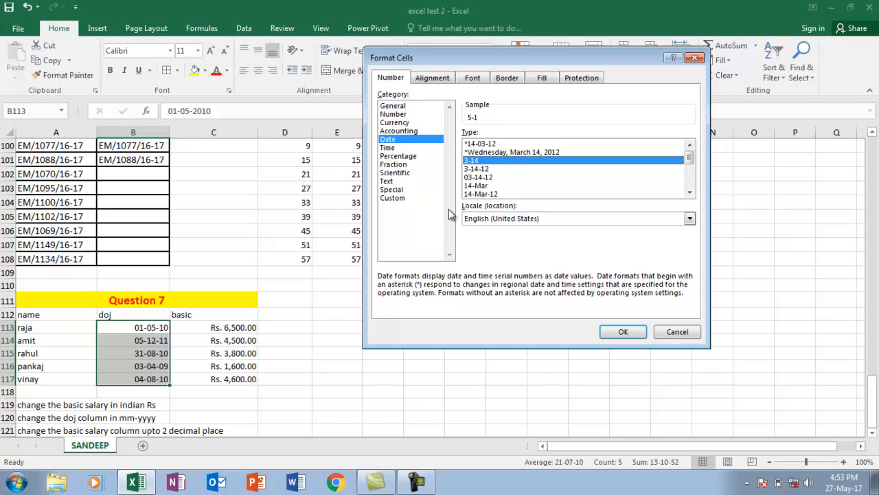
click(690, 193)
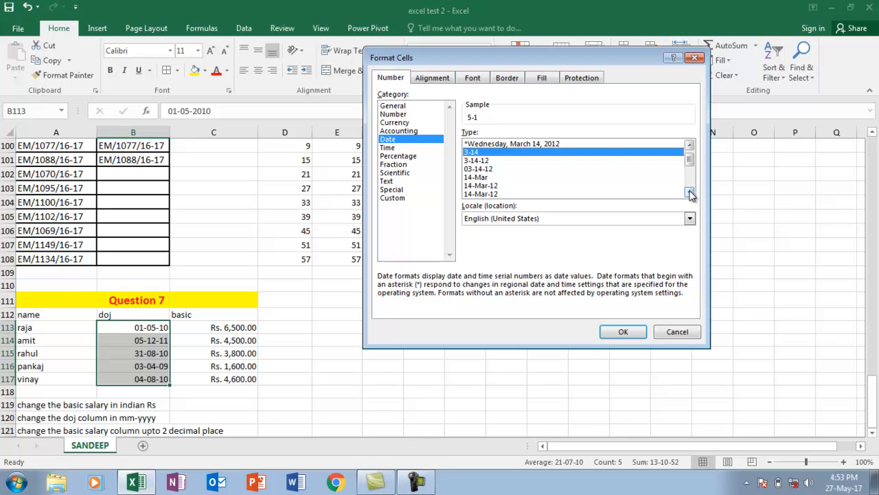
click(690, 193)
click(690, 193)
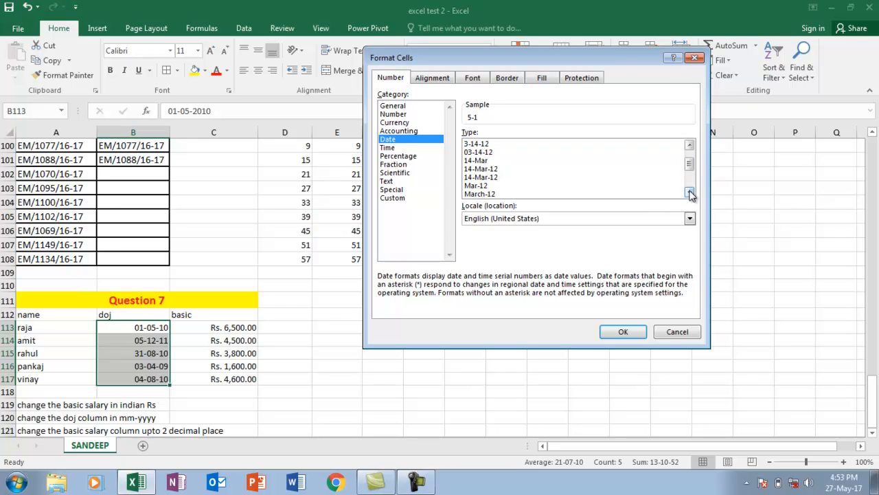
click(485, 186)
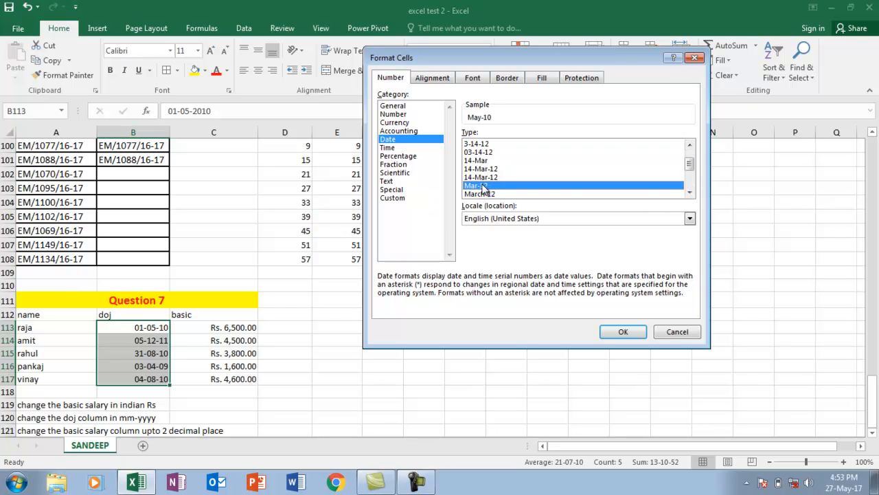
click(615, 333)
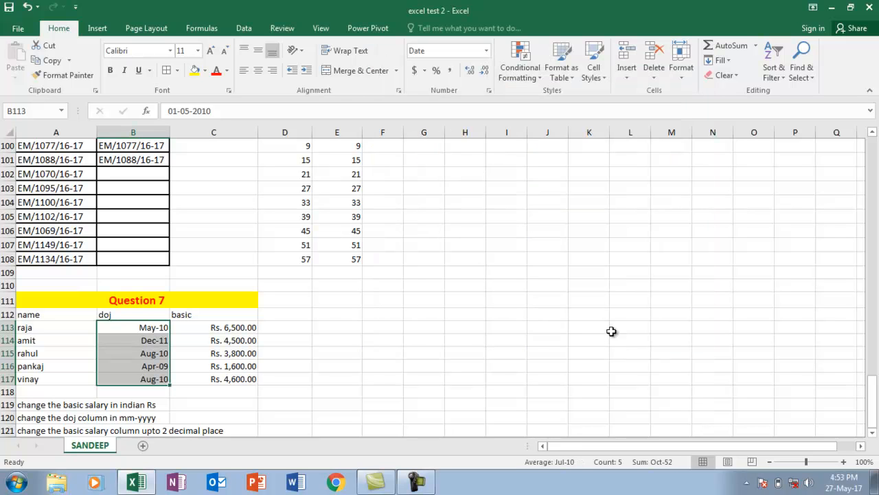
click(156, 327)
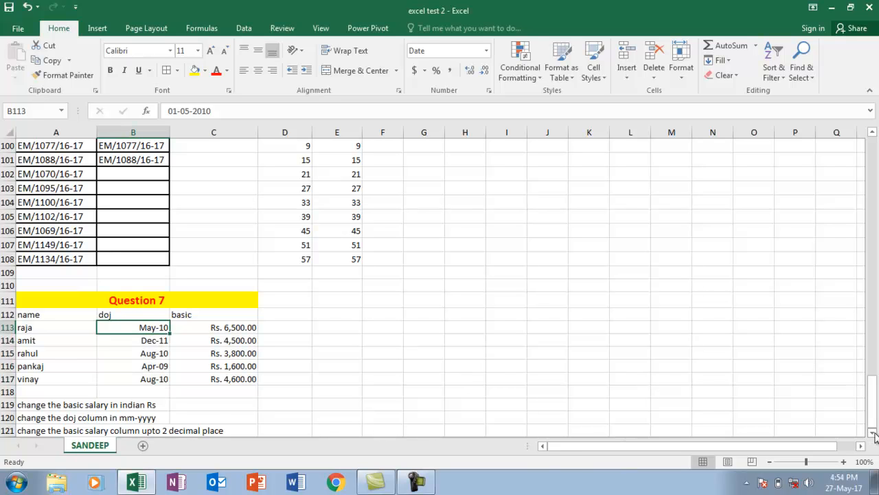
Remove the decimals from the basic salaries in C113:C117 and restore them to 2 decimal places
scroll(875, 433, down, 1)
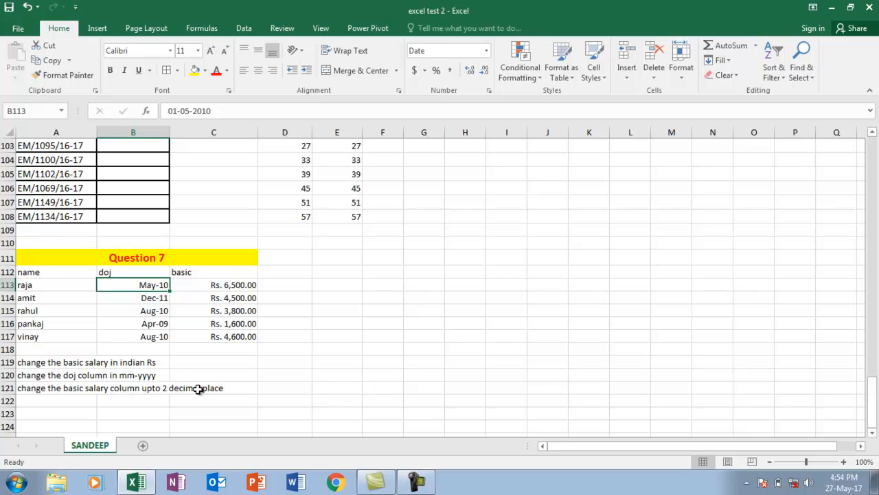
click(217, 287)
drag(218, 293, 227, 337)
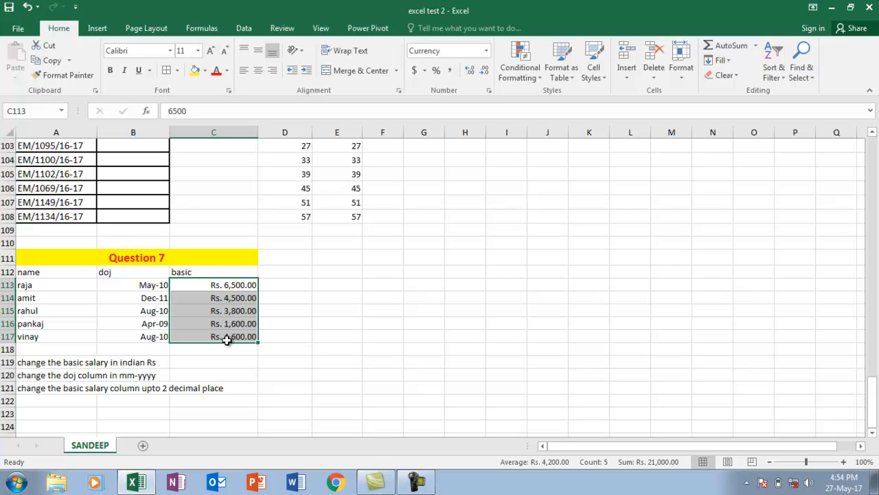
click(483, 73)
click(483, 73)
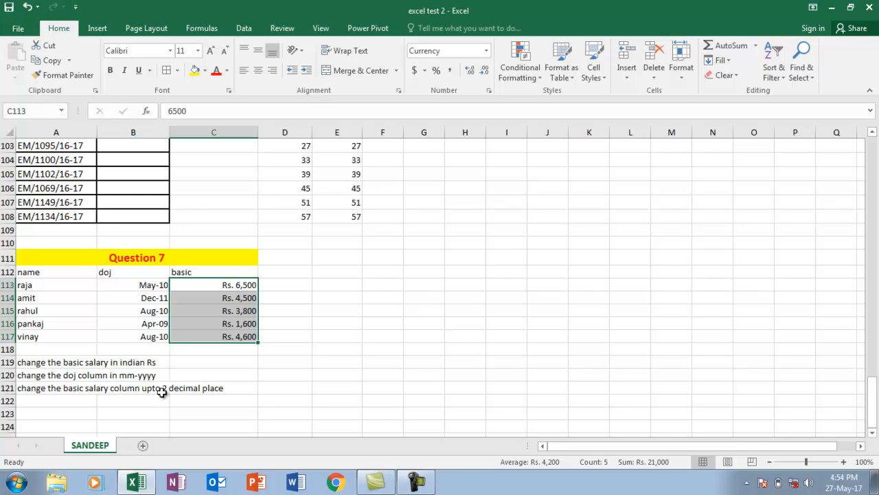
click(469, 72)
click(469, 73)
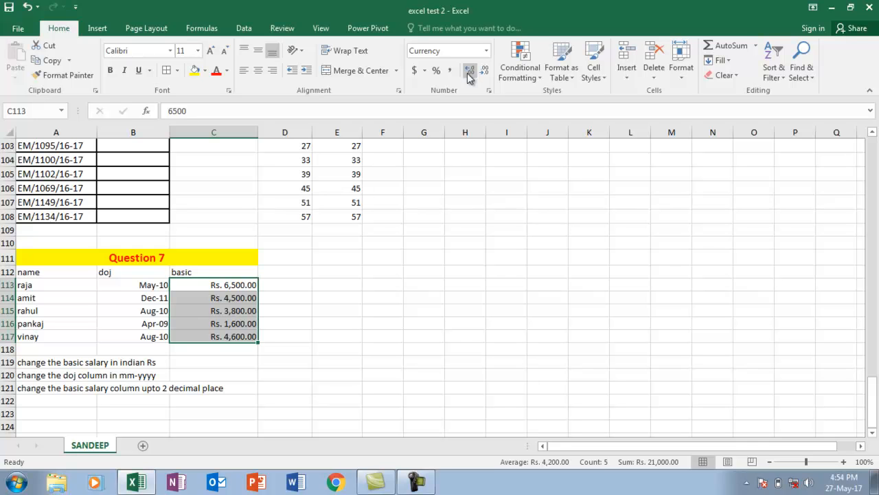
click(419, 484)
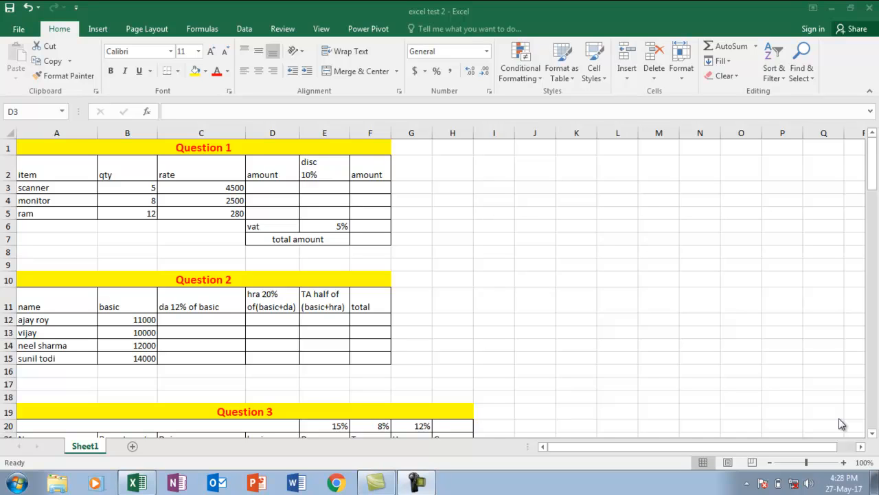
Examine the items, quantities and rates in A3:C5 of Question 1 and the empty amount cell D3
click(279, 190)
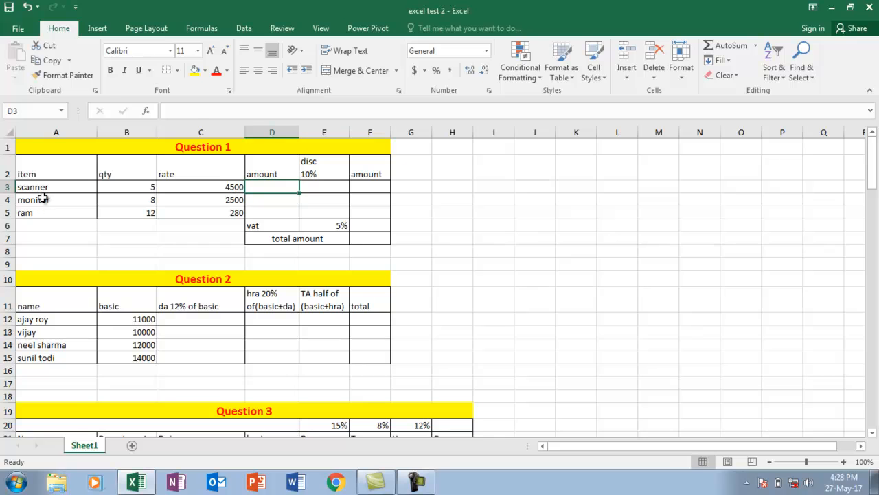
drag(43, 188, 42, 210)
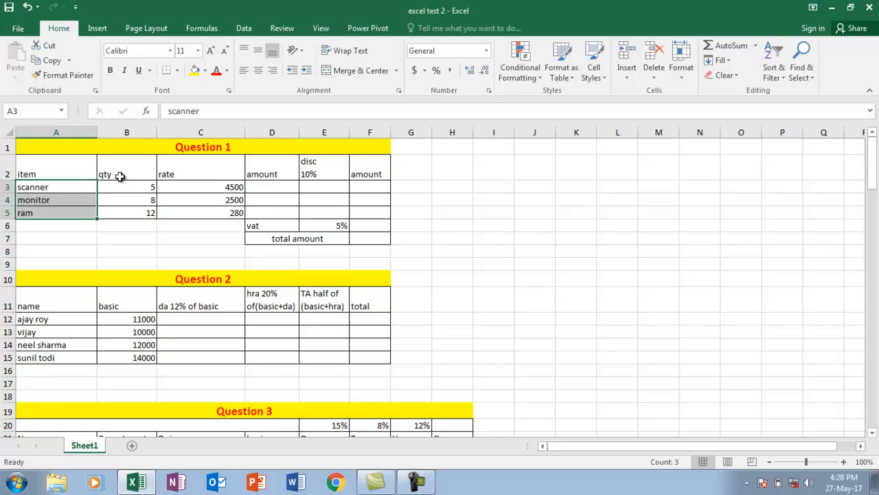
drag(129, 184, 137, 210)
click(206, 186)
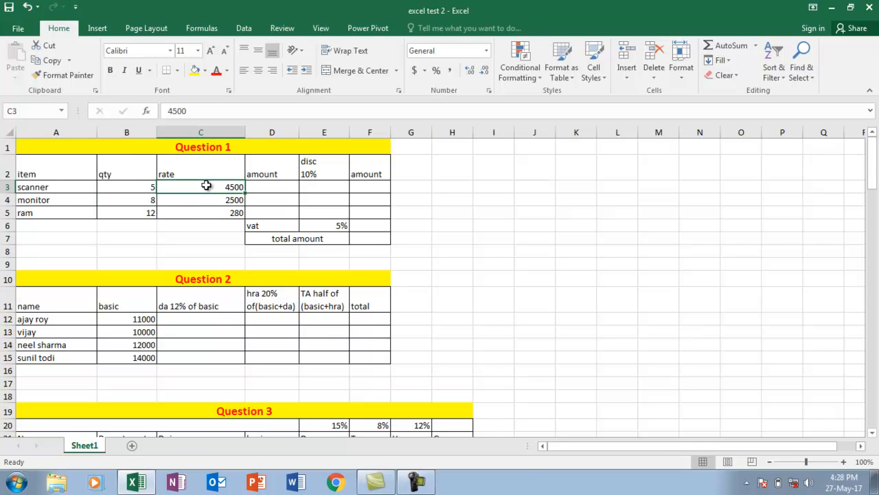
click(216, 197)
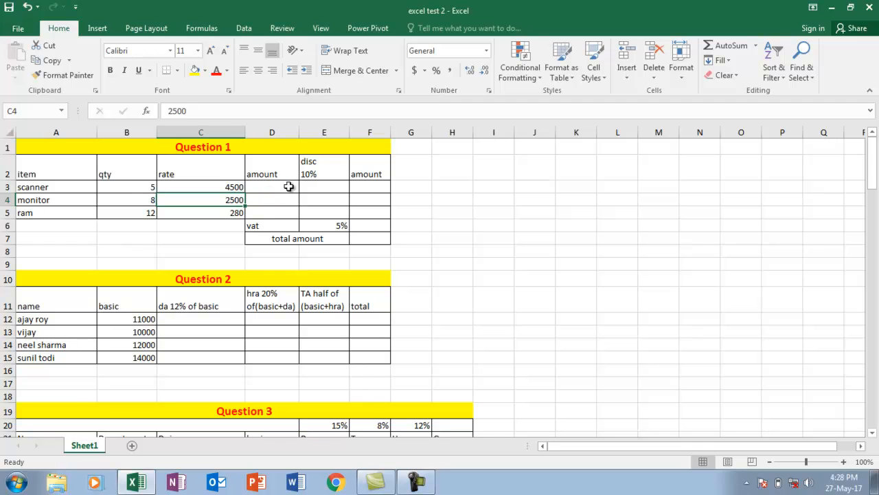
click(289, 187)
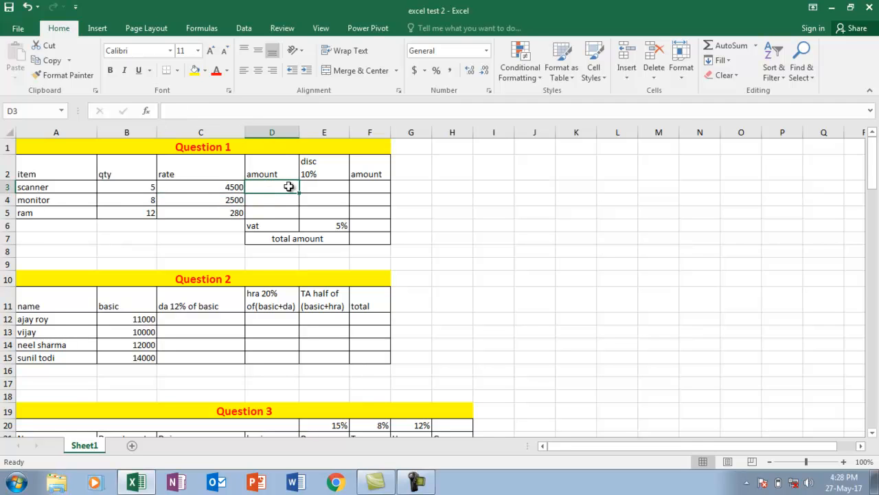
click(123, 183)
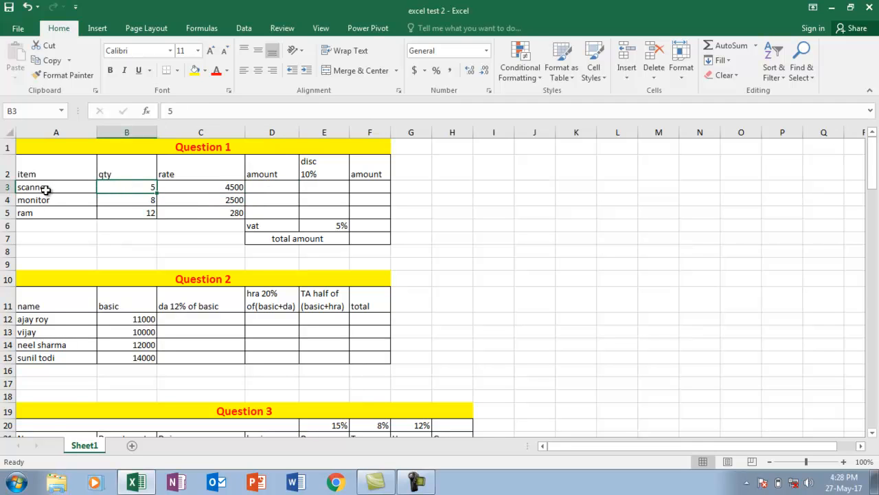
click(197, 186)
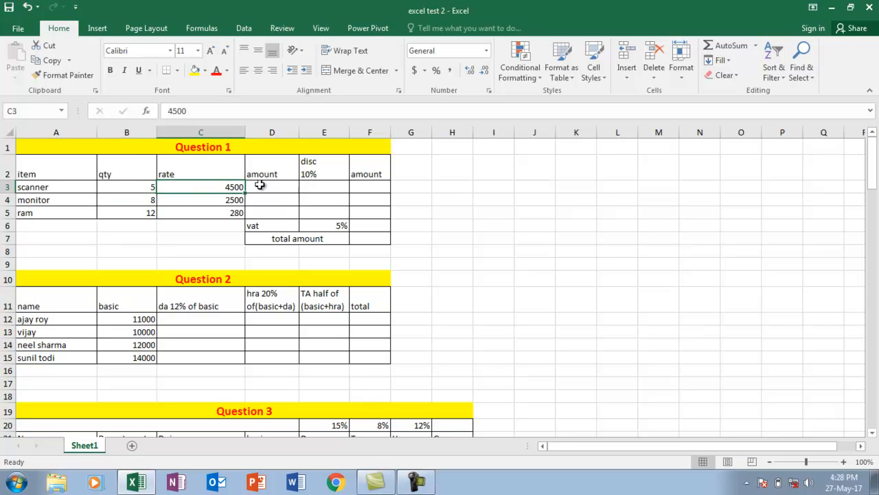
Calculate the scanner's amount in D3 as quantity times rate with =B3*C3 and fill the formula through D5
click(291, 186)
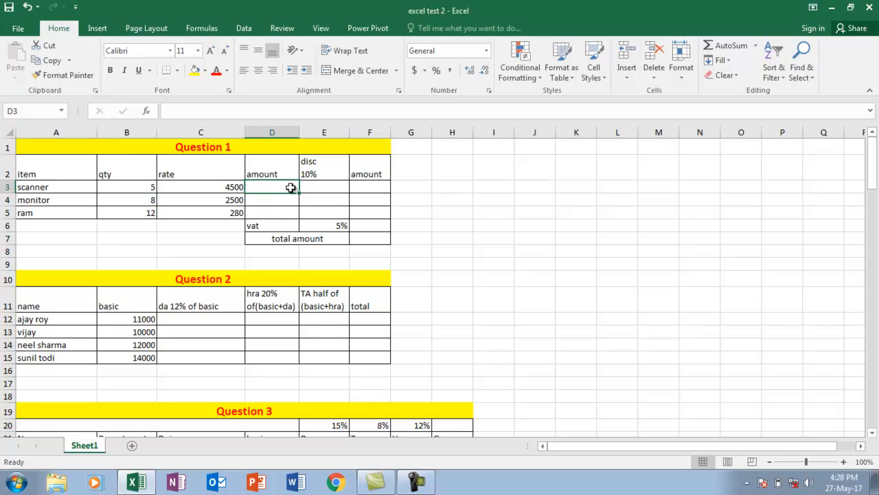
click(118, 185)
click(286, 189)
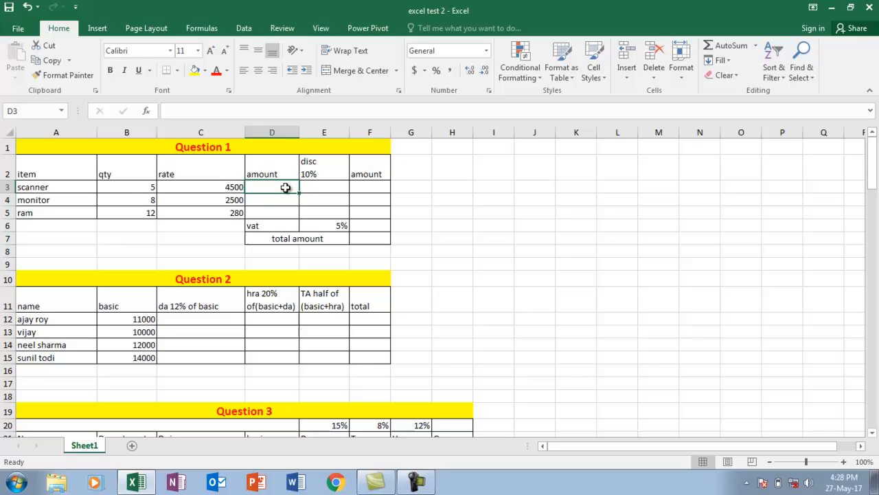
click(234, 190)
click(274, 190)
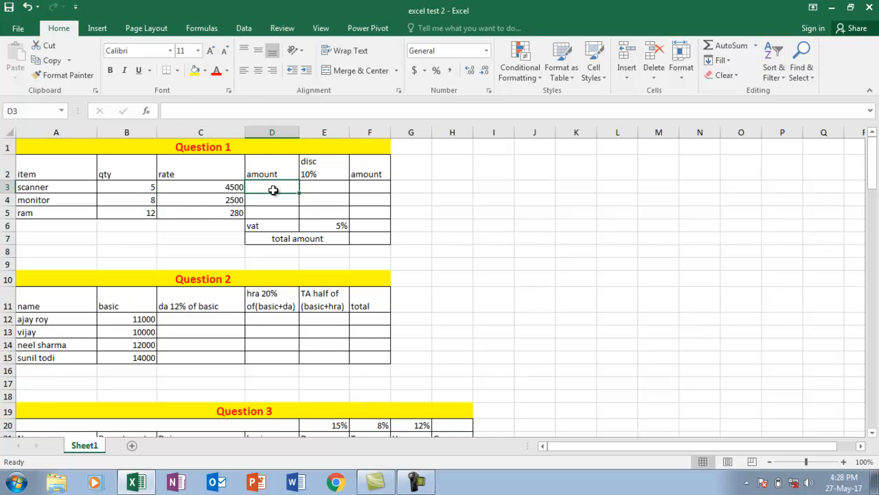
text(=)
key(Left)
key(Left)
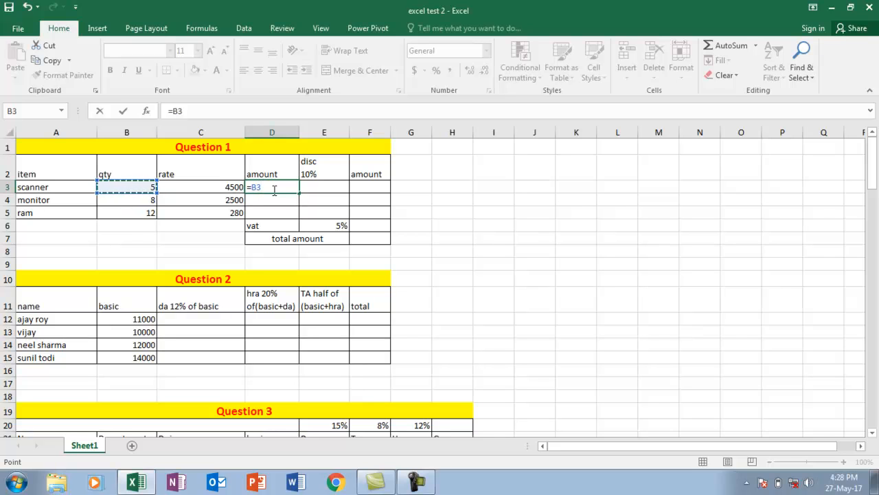
text(*)
key(Left)
key(Return)
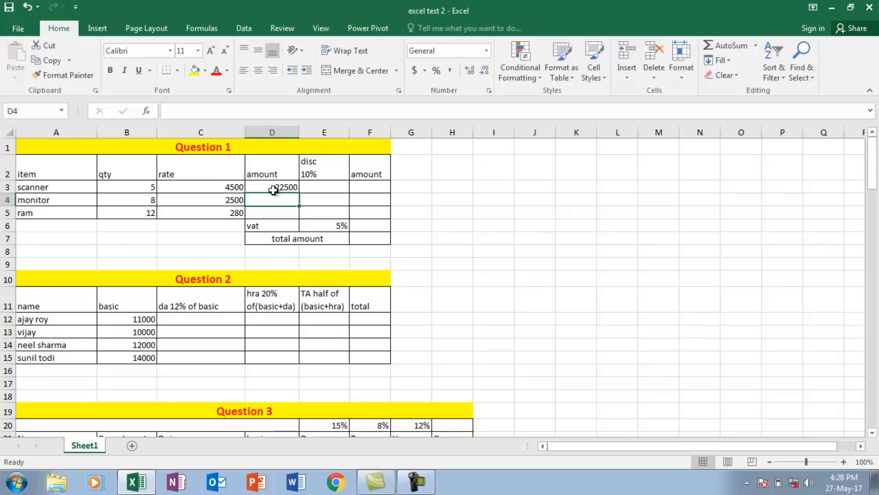
click(286, 187)
drag(299, 194, 300, 216)
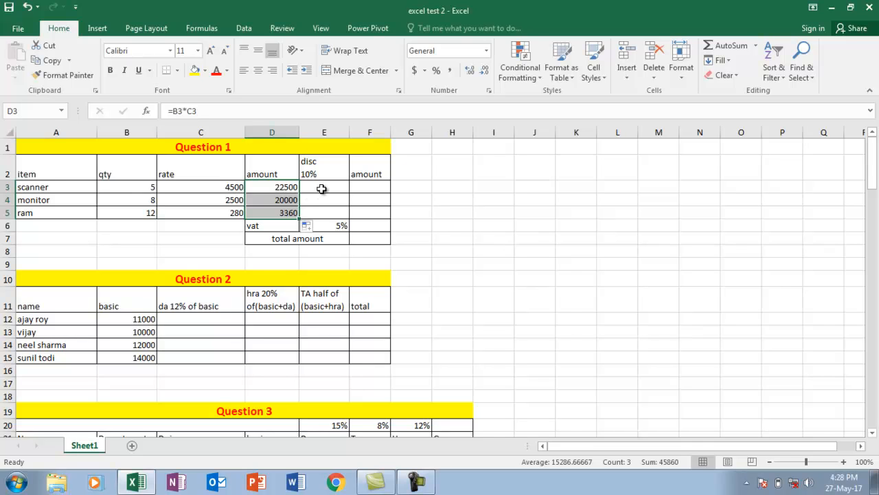
Calculate the scanner's 10% discount in E3 with =D3*10% and fill the formula through E5
click(321, 189)
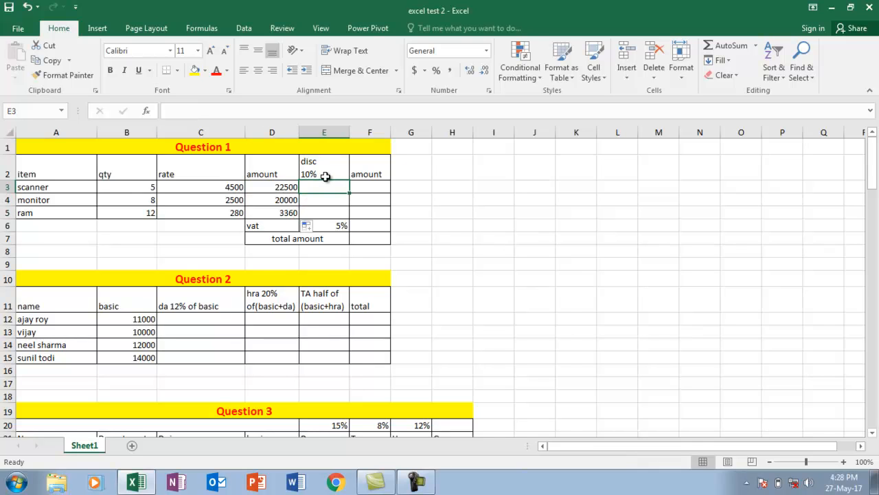
click(325, 176)
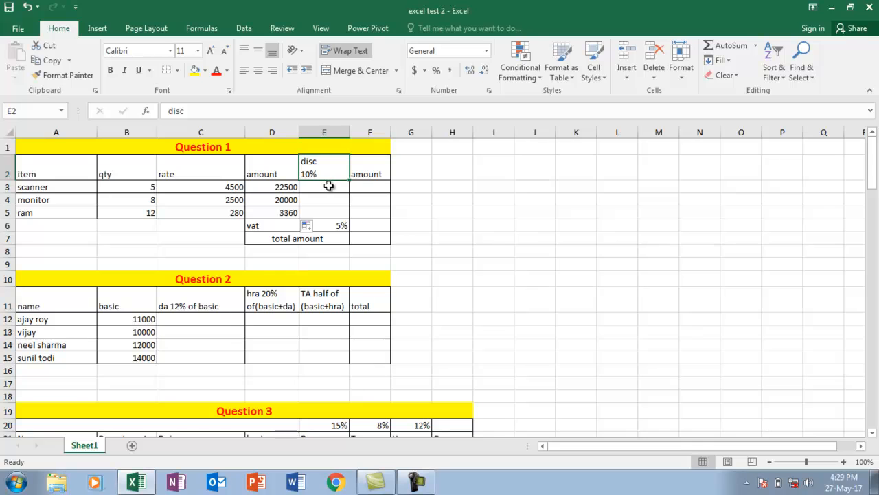
click(328, 185)
key(Left)
key(Right)
key(Up)
key(Down)
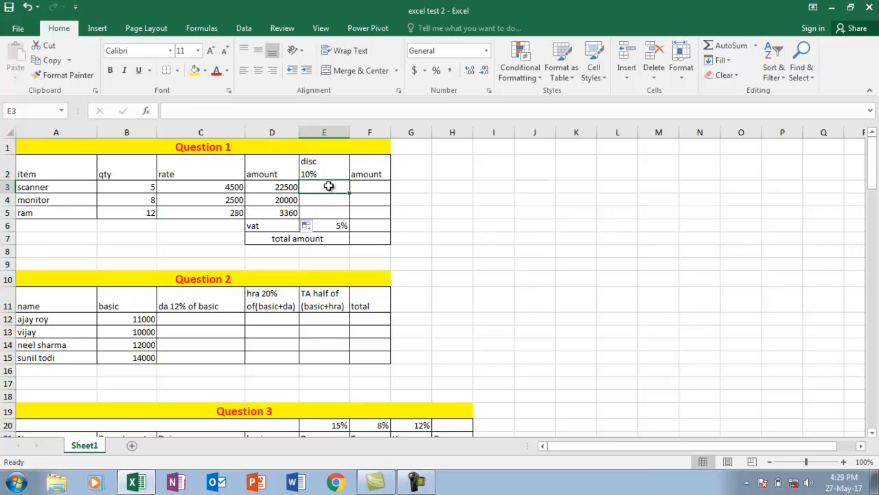
text(=)
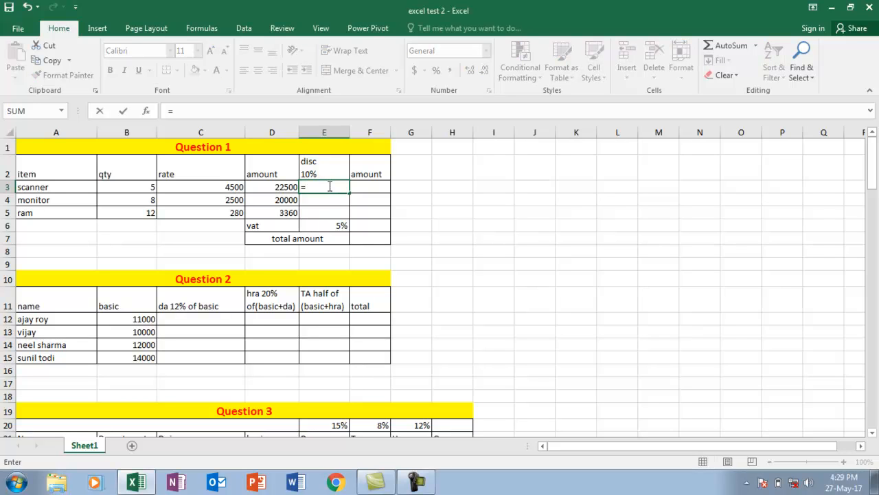
key(Left)
text(*)
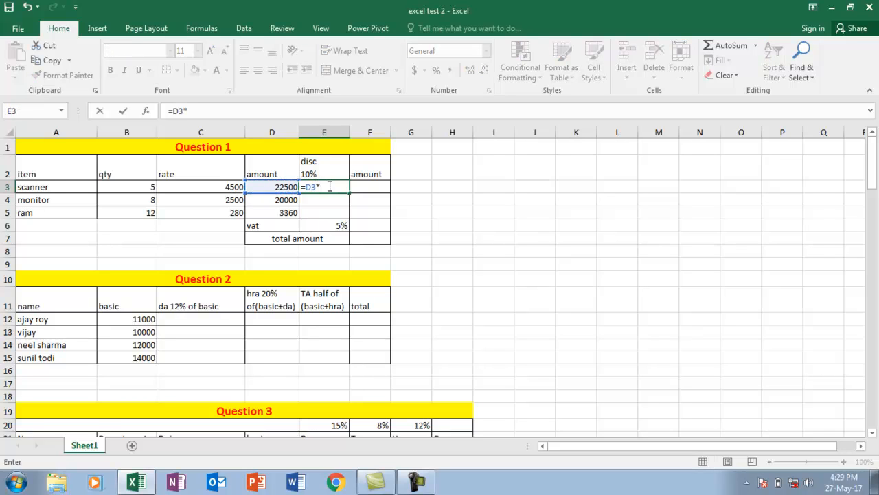
text(10%)
key(Return)
click(329, 186)
drag(350, 193, 350, 215)
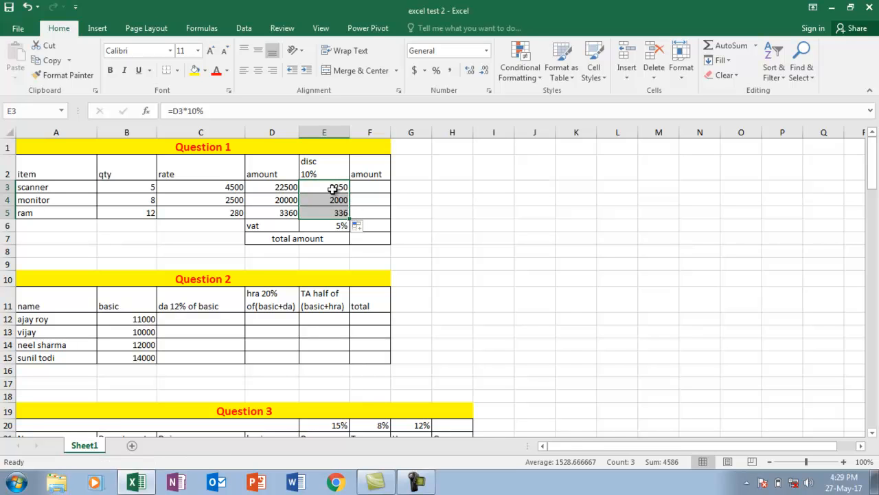
Calculate the scanner's discounted amount in F3 with =D3-E3 and fill the formula through F5
click(373, 186)
text(=)
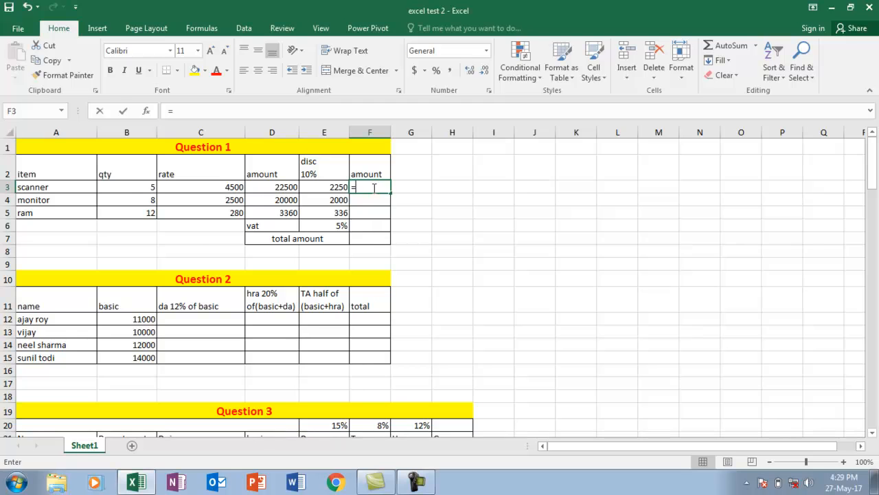
key(Left)
key(Left)
text(-)
key(Left)
key(Return)
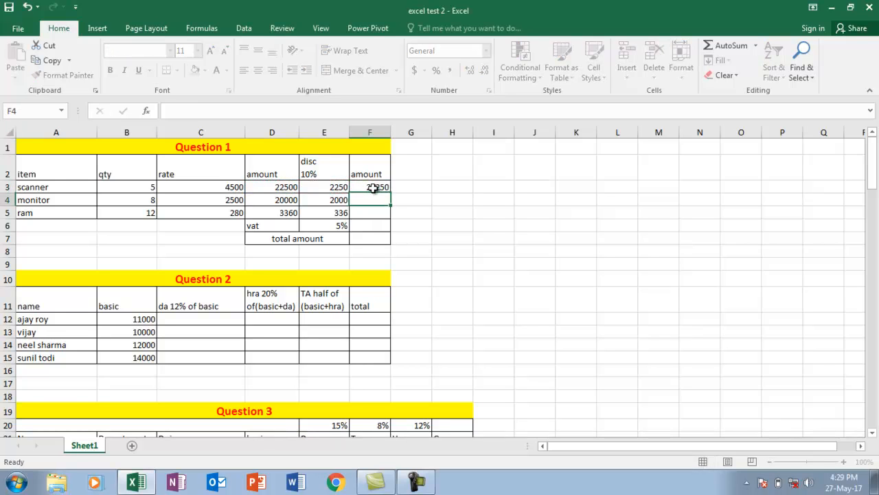
click(372, 188)
drag(389, 193, 388, 216)
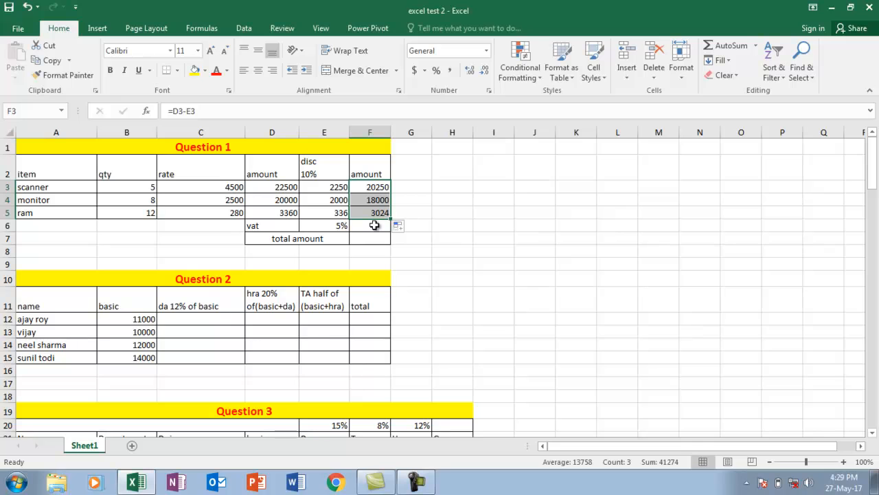
Calculate the VAT in F6 by multiplying the summed discounted amounts by the VAT rate with =SUM(F3:F5)*E6
click(374, 225)
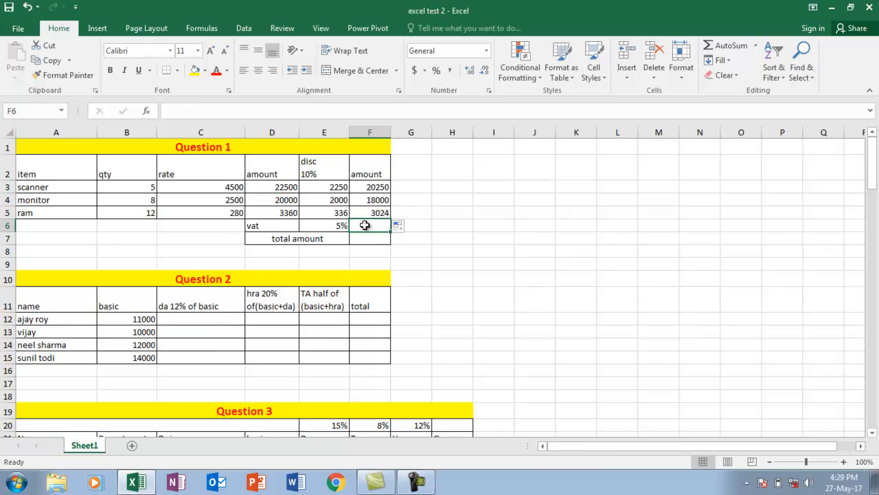
click(330, 226)
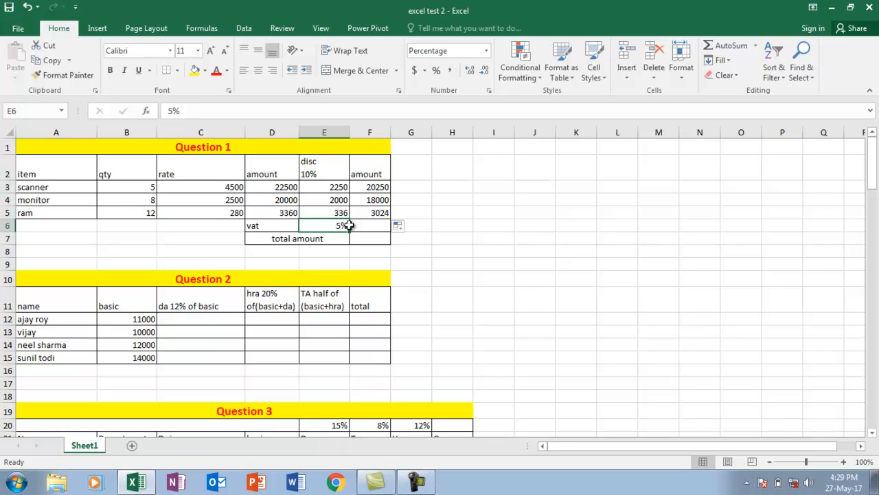
click(378, 226)
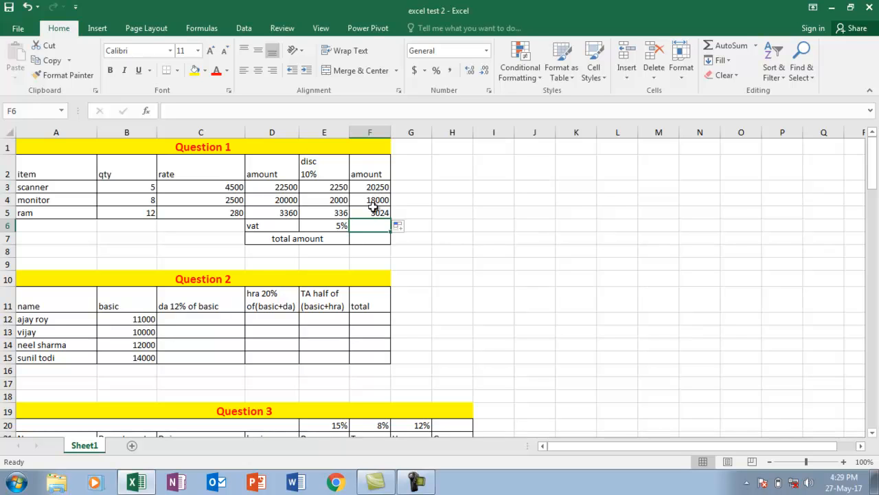
text(=SUM()
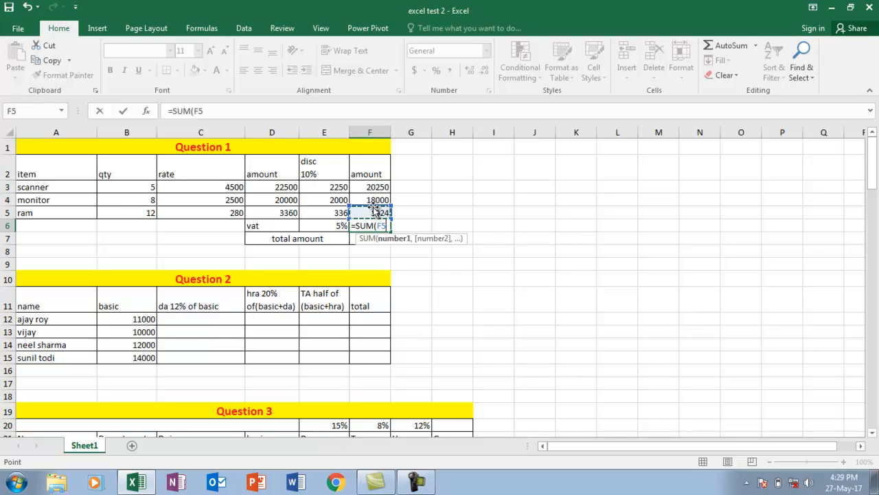
drag(374, 187, 371, 206)
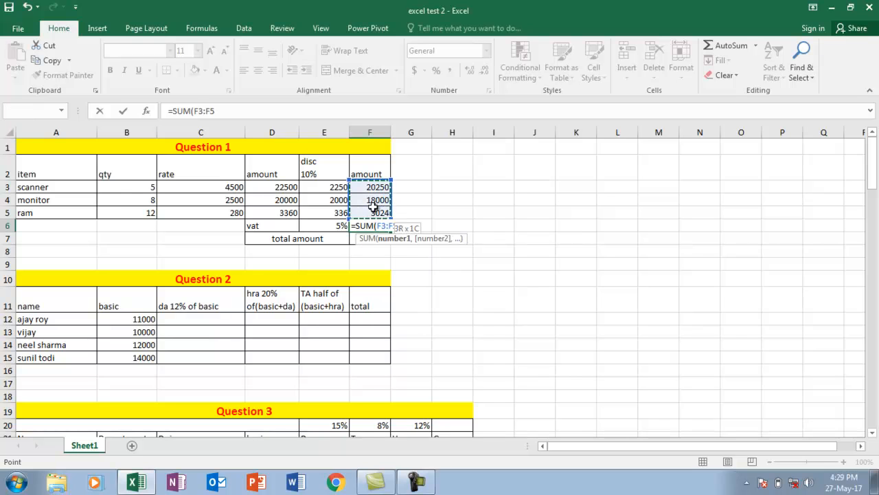
text()*)
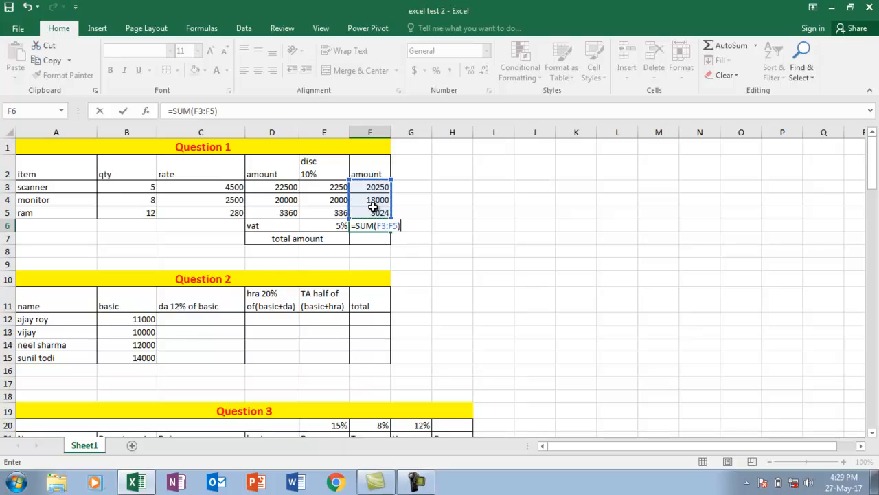
click(332, 225)
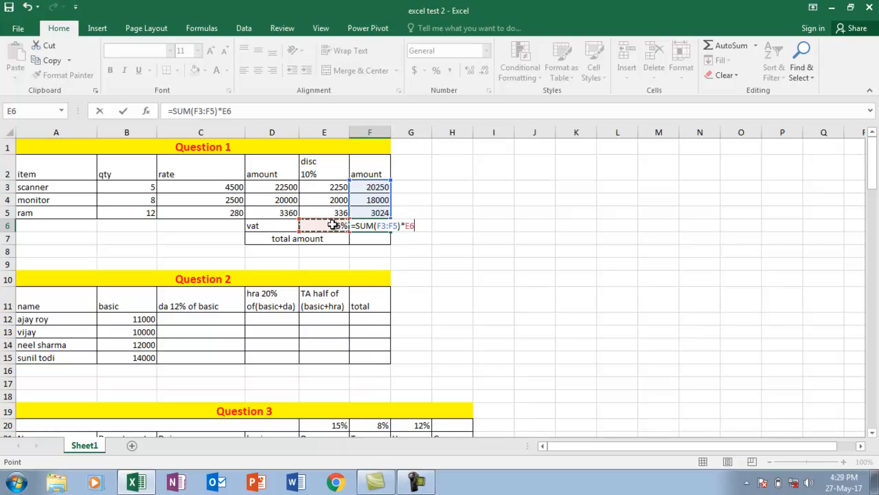
key(Return)
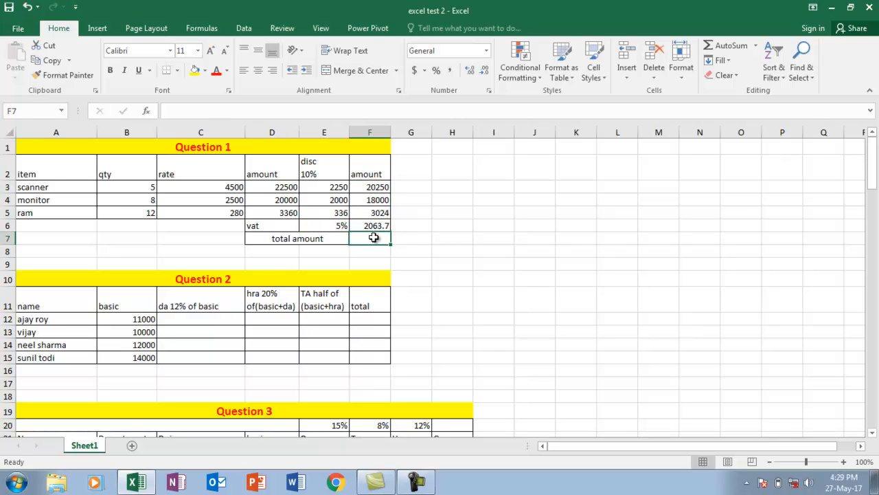
Calculate the total amount in F7 by summing the discounted amounts and VAT with =SUM(F3:F6)
text(=SUM()
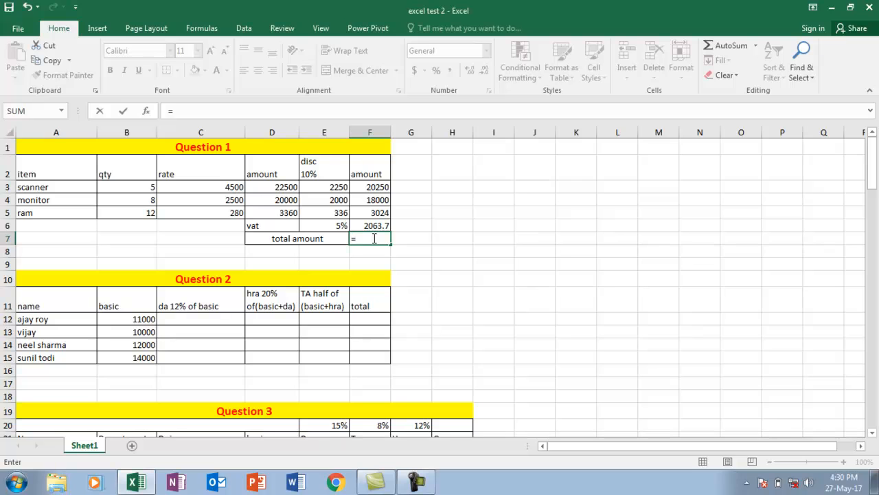
key(Up)
key(Up)
key(Up)
key(Up)
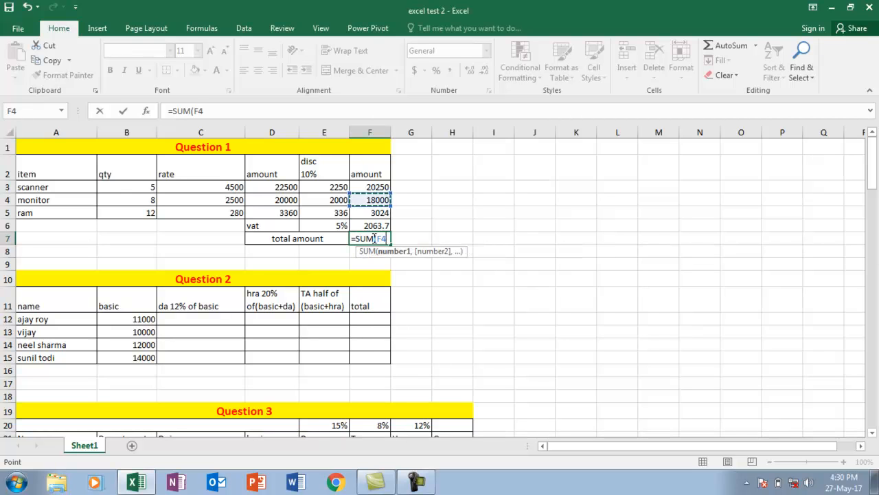
key(shift+Down)
key(shift+Down)
key(shift+Down)
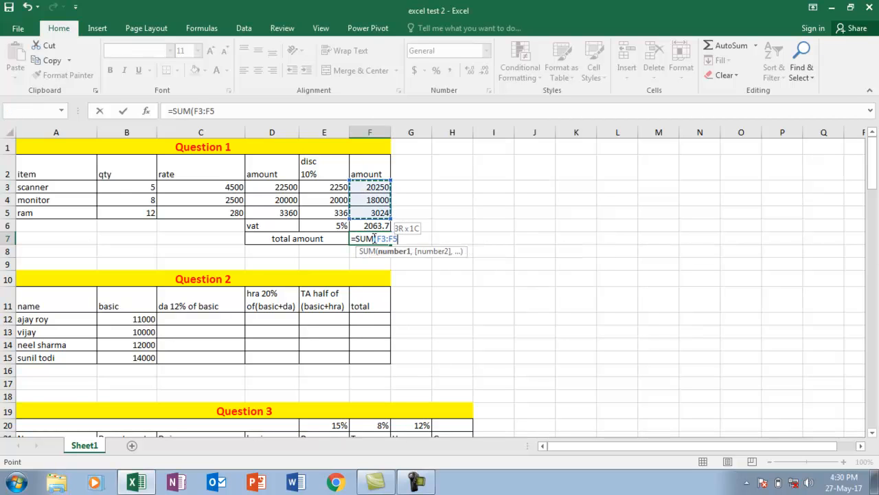
text())
key(Return)
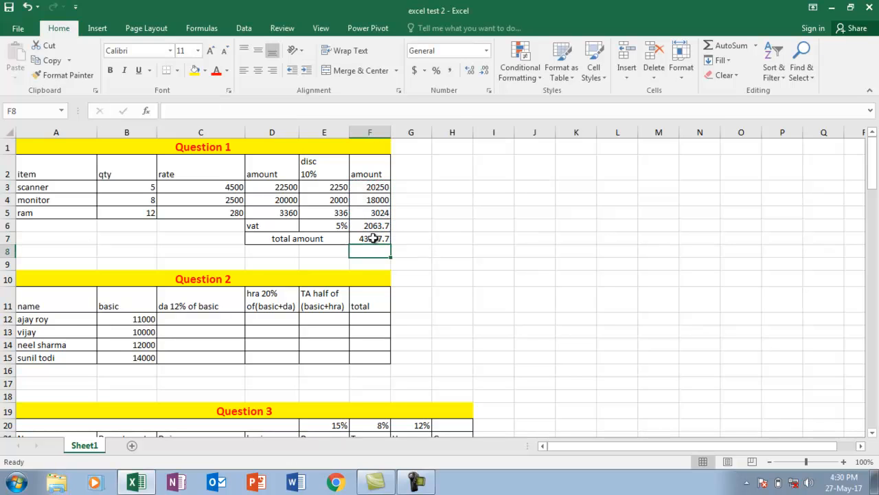
click(421, 481)
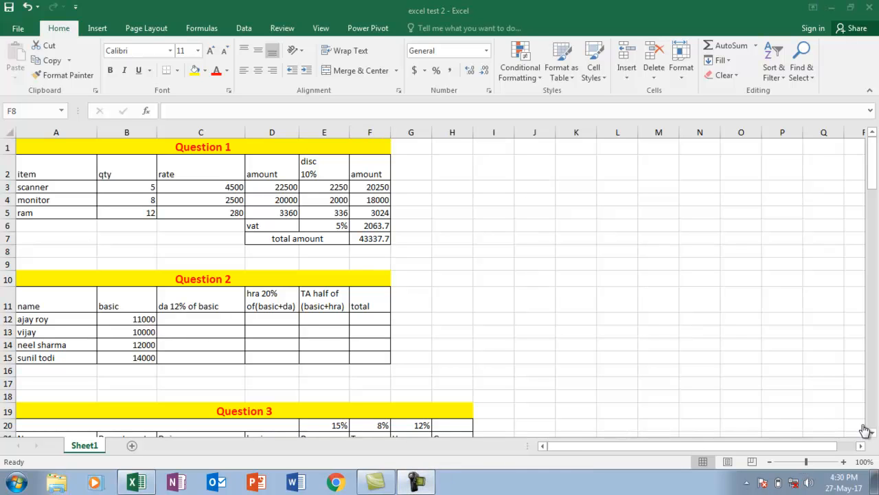
click(816, 427)
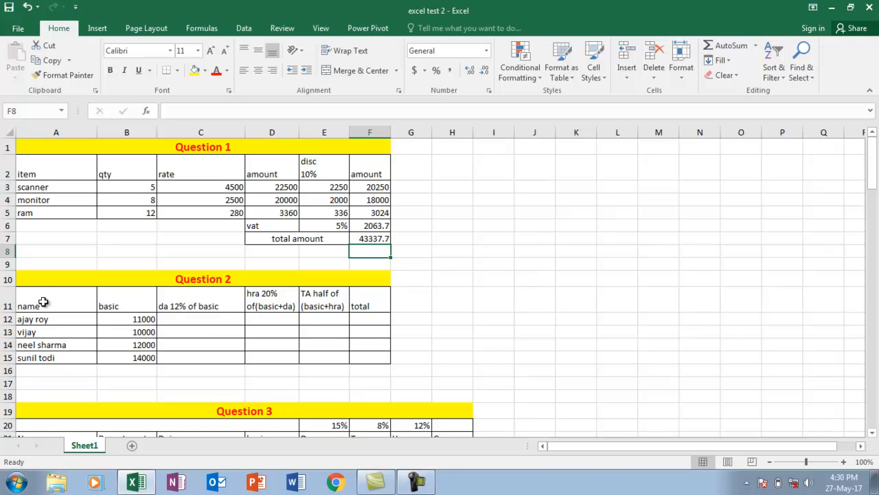
drag(40, 317, 59, 357)
drag(129, 320, 137, 351)
Calculate the 12% DA on basic for Question 2 in C12 with =B12*12% and fill the formula through C15
click(198, 320)
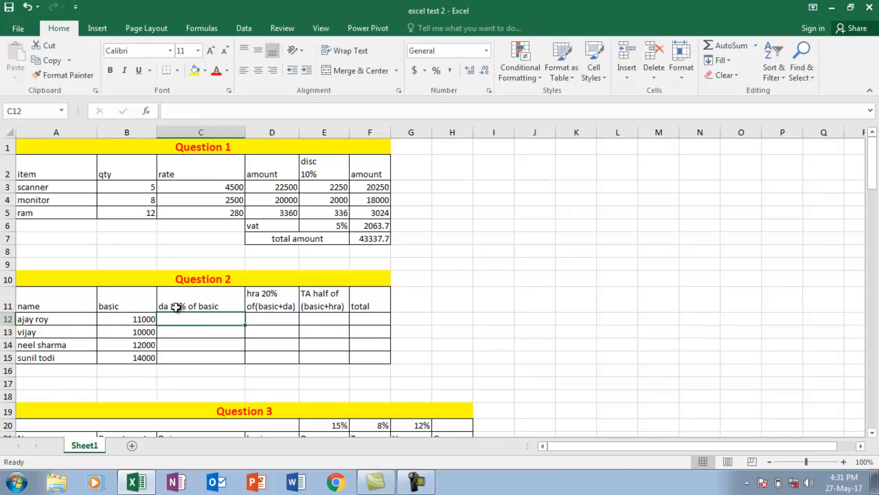
click(128, 318)
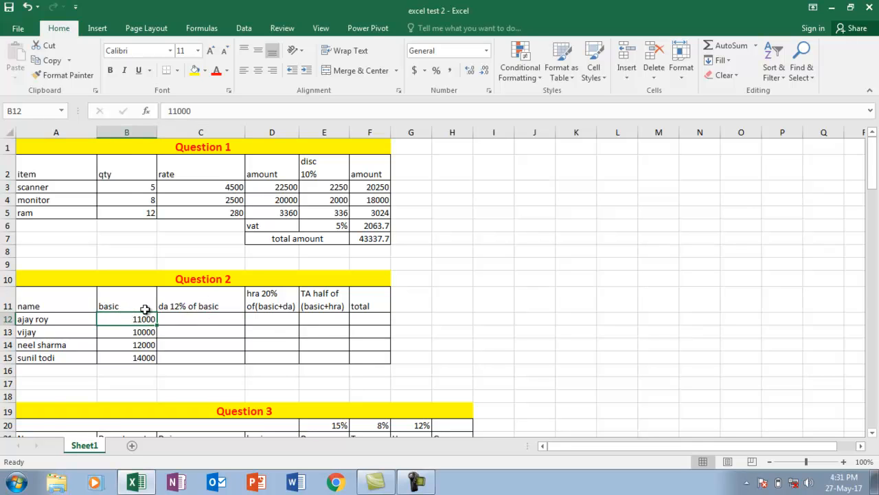
click(223, 318)
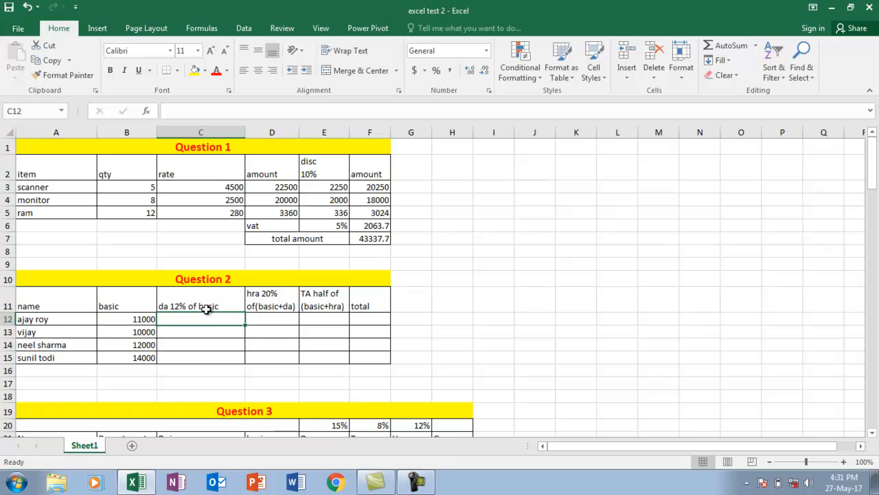
text(=)
key(Left)
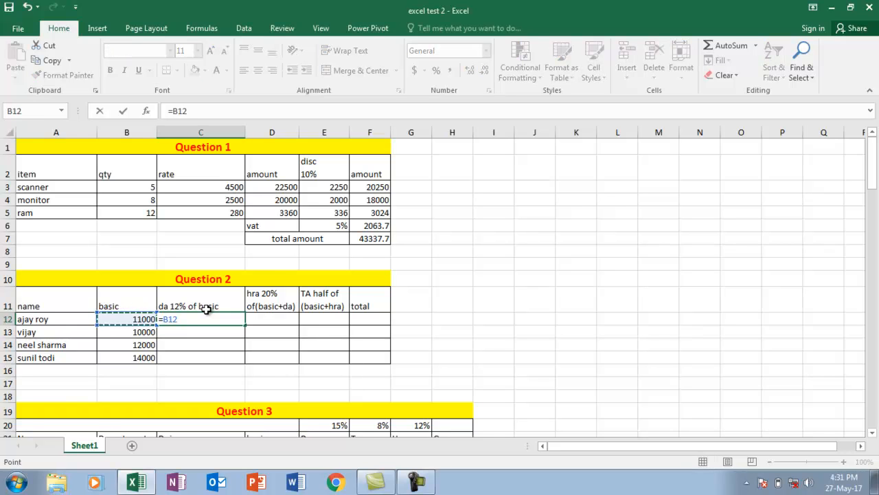
text(*12%)
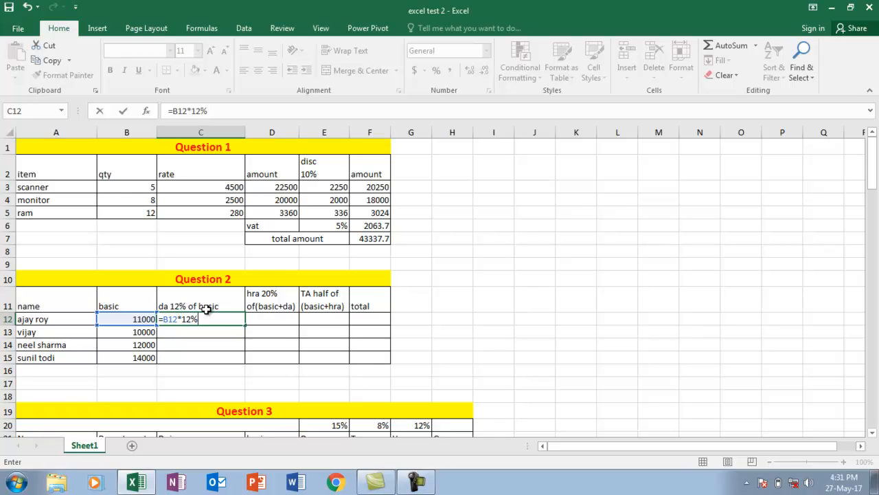
key(Return)
click(210, 319)
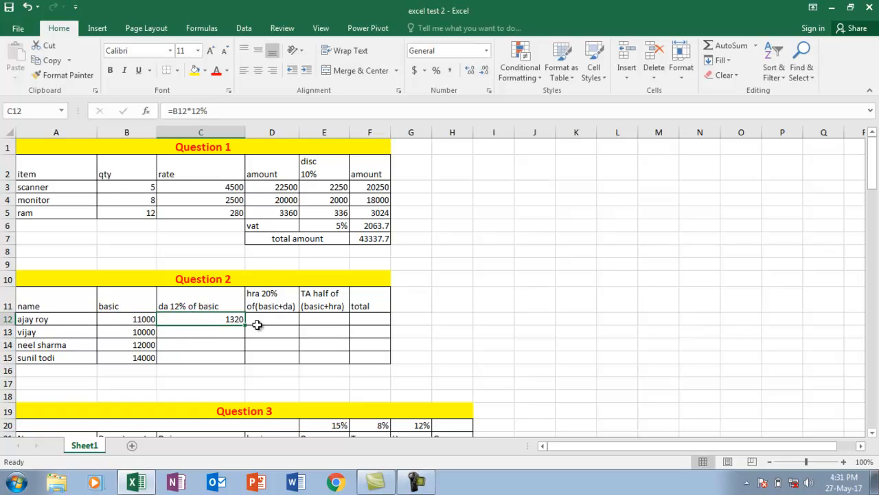
drag(244, 328, 243, 365)
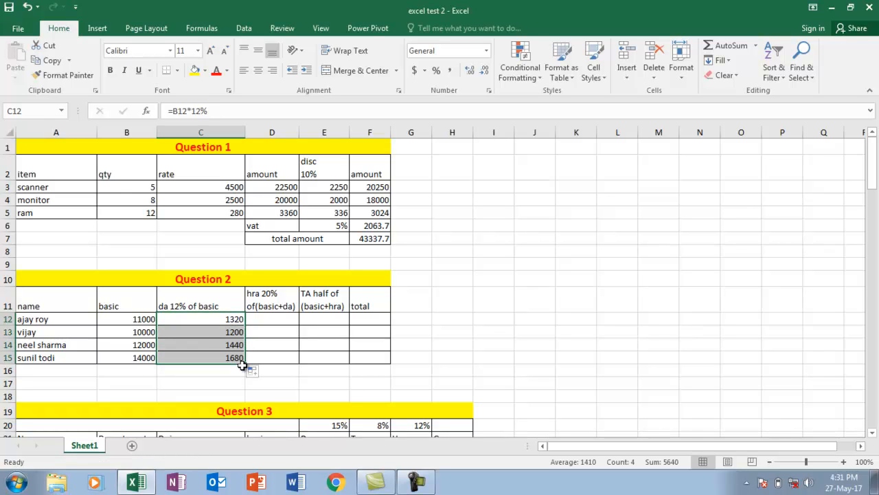
Calculate the 20% HRA on basic plus DA in D12 with =(B12+C12)*20% and fill the formula through D15
click(282, 321)
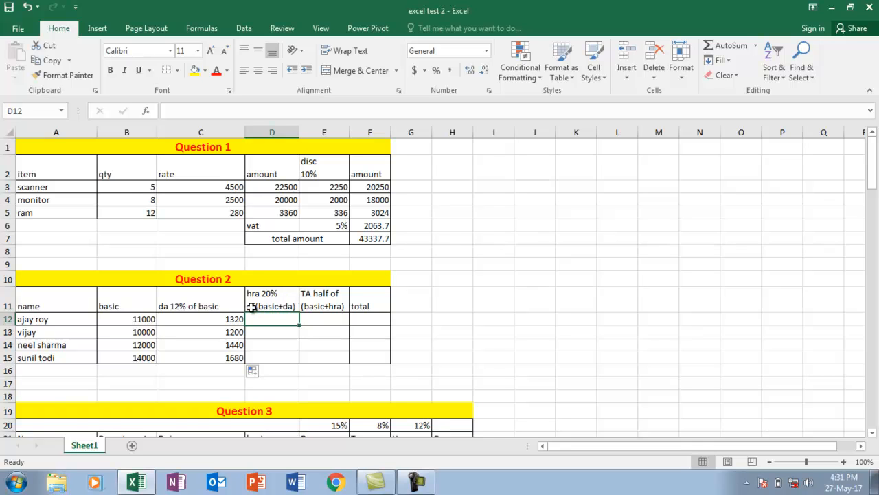
click(112, 319)
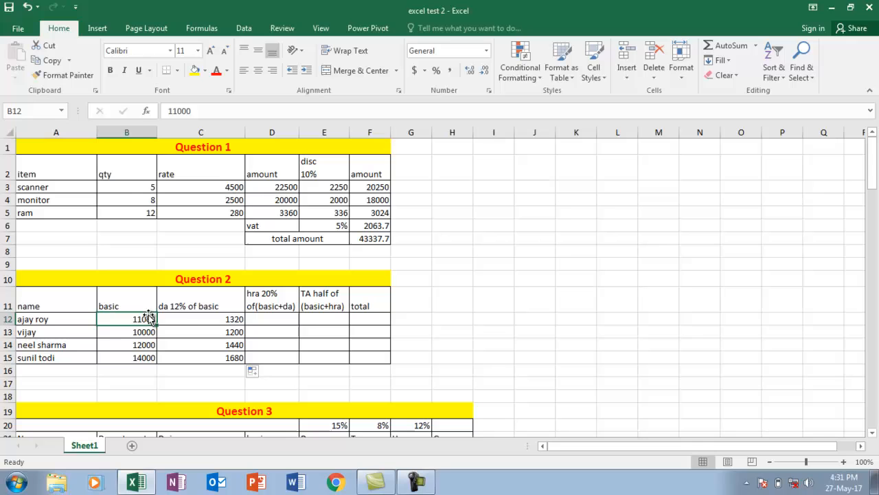
click(192, 317)
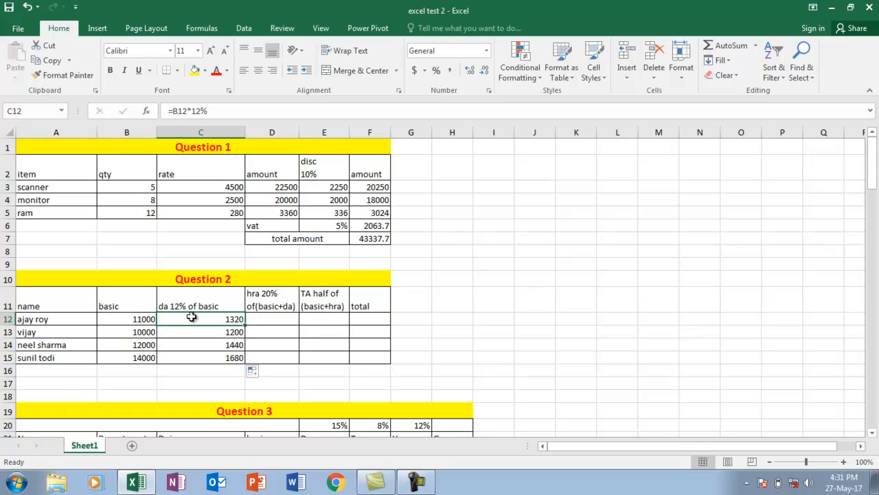
click(275, 319)
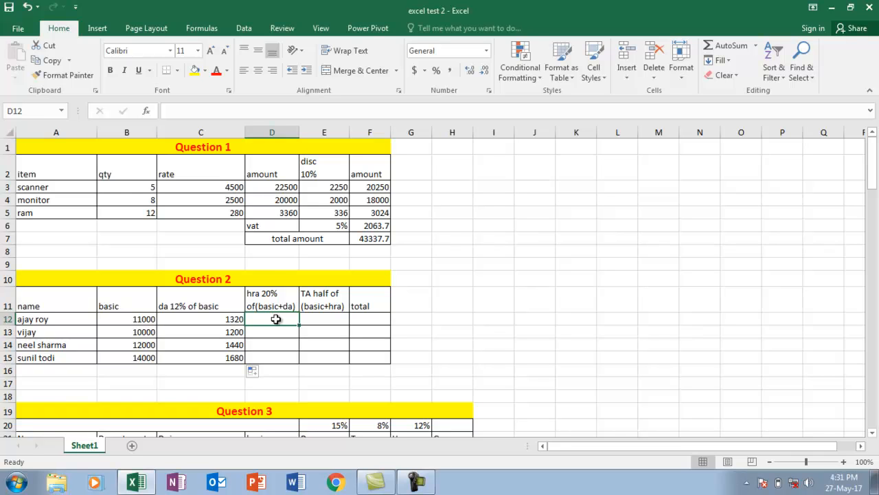
text(=()
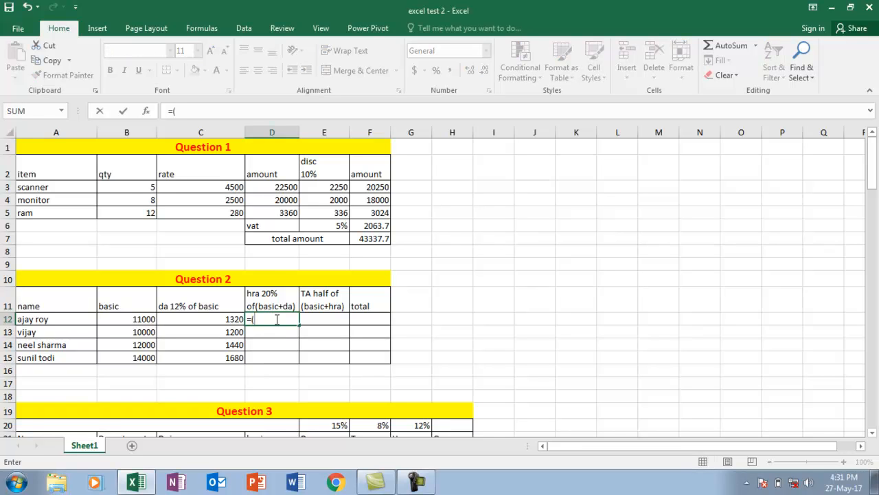
click(148, 321)
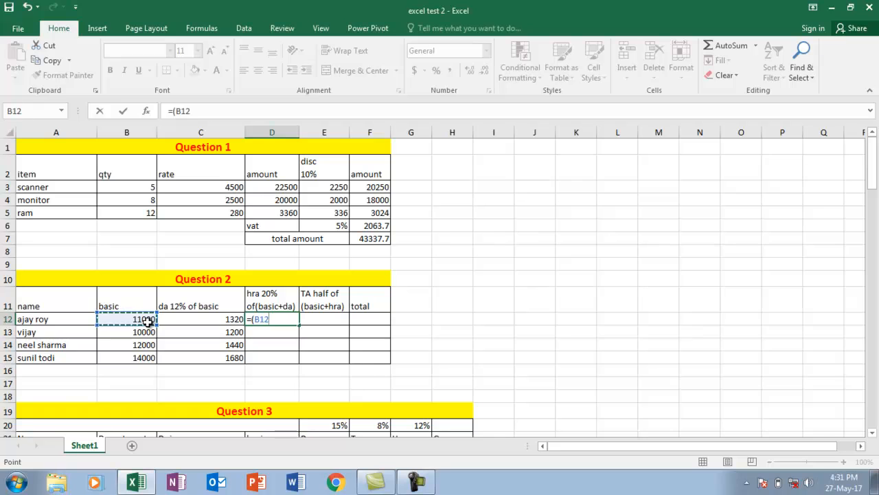
text(+)
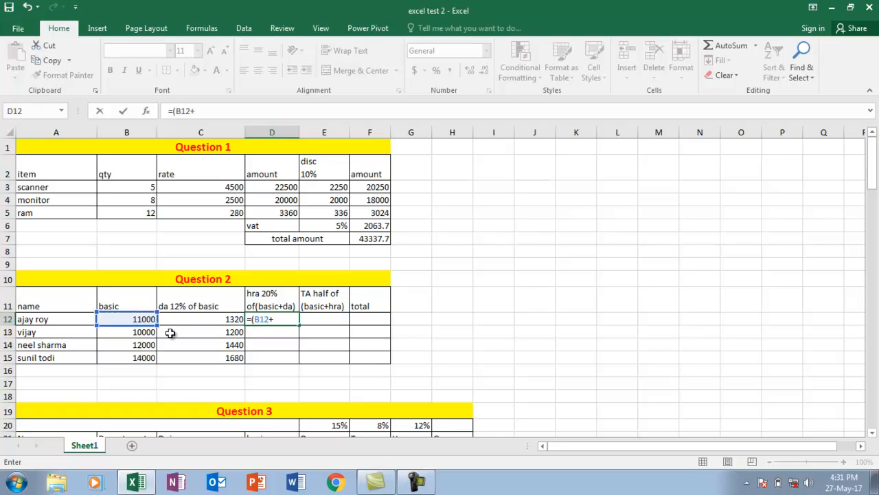
click(206, 323)
text())
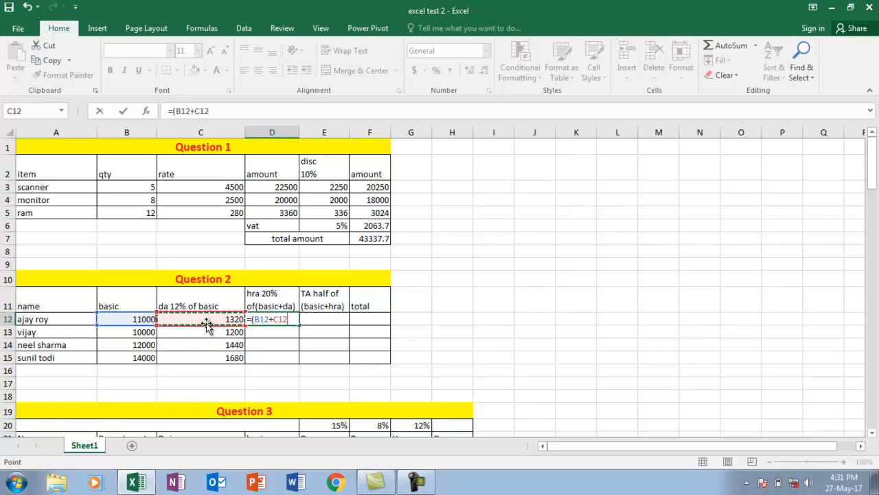
text(*)
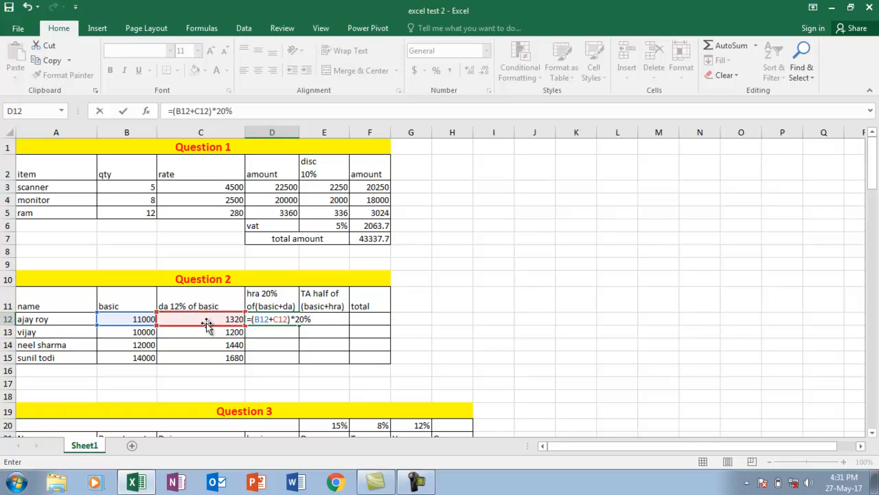
key(Return)
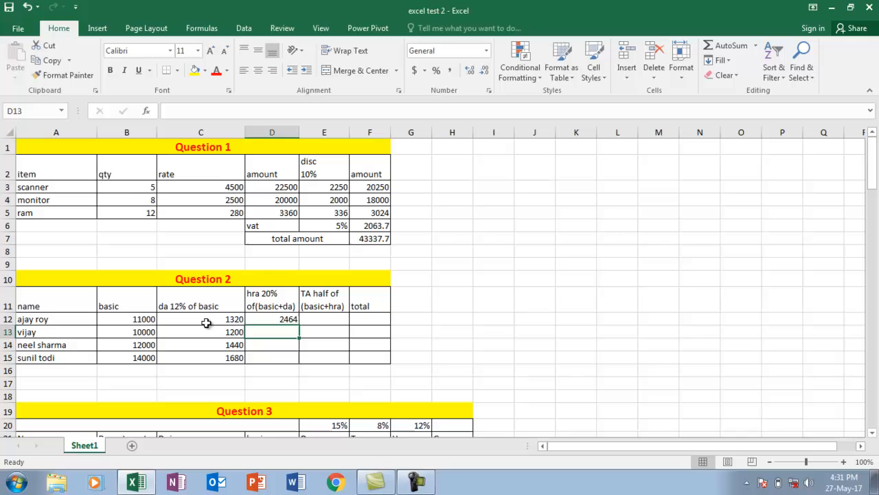
click(288, 319)
drag(299, 325, 300, 362)
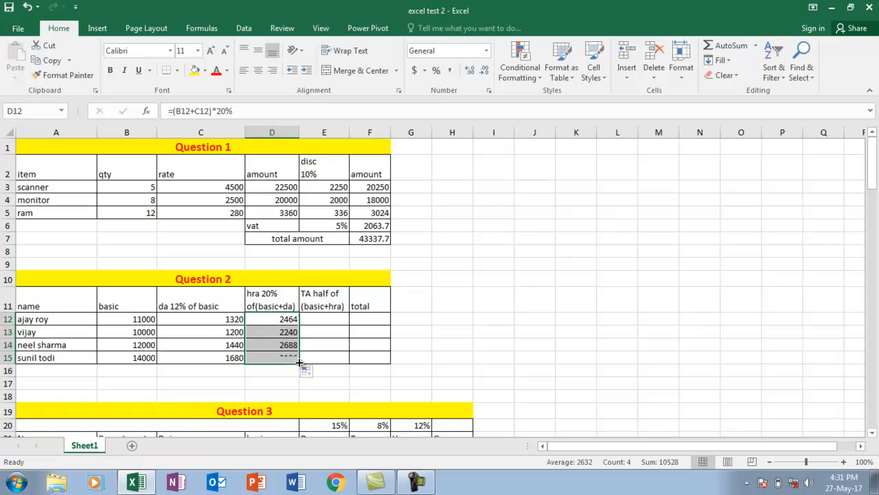
Calculate the TA as half of basic plus HRA in E12 with =(B12+D12)/2 and fill the formula through E15
click(334, 317)
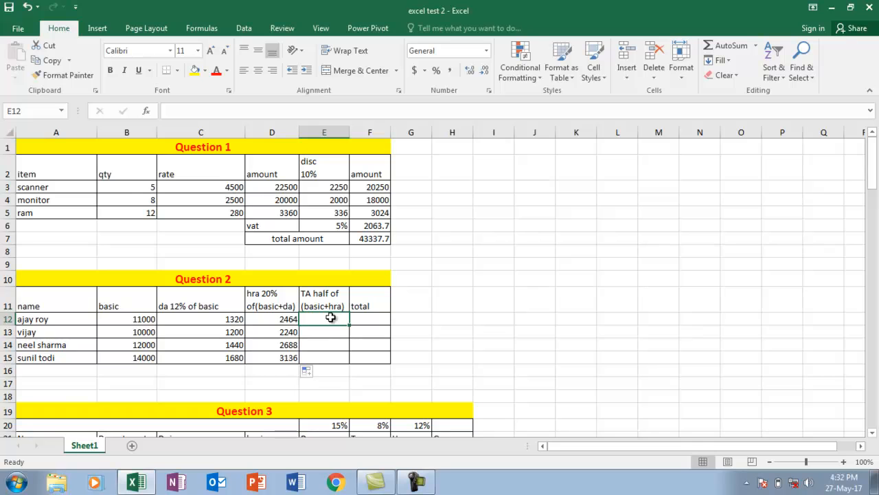
click(138, 318)
click(289, 318)
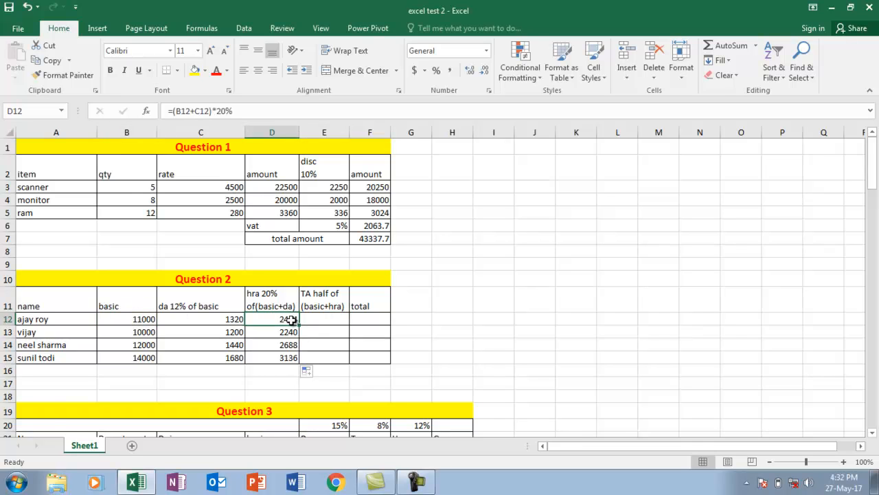
click(329, 319)
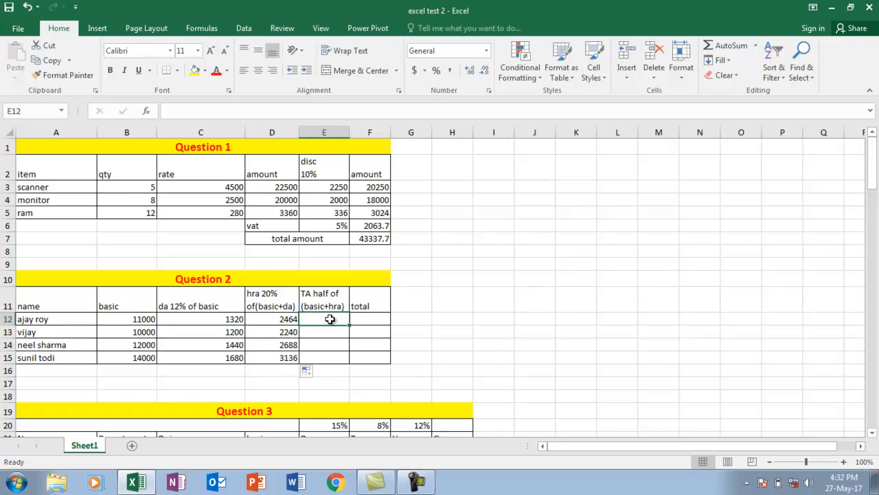
text(=()
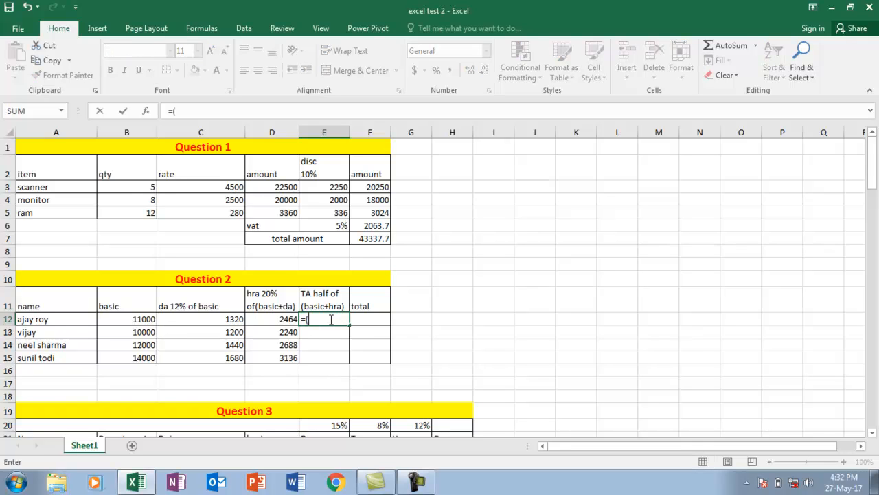
click(125, 321)
text(+)
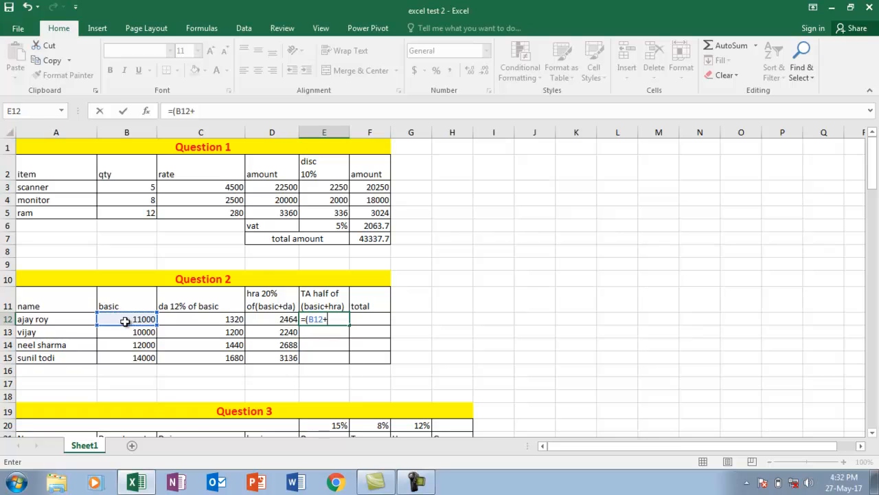
click(263, 318)
text()/)
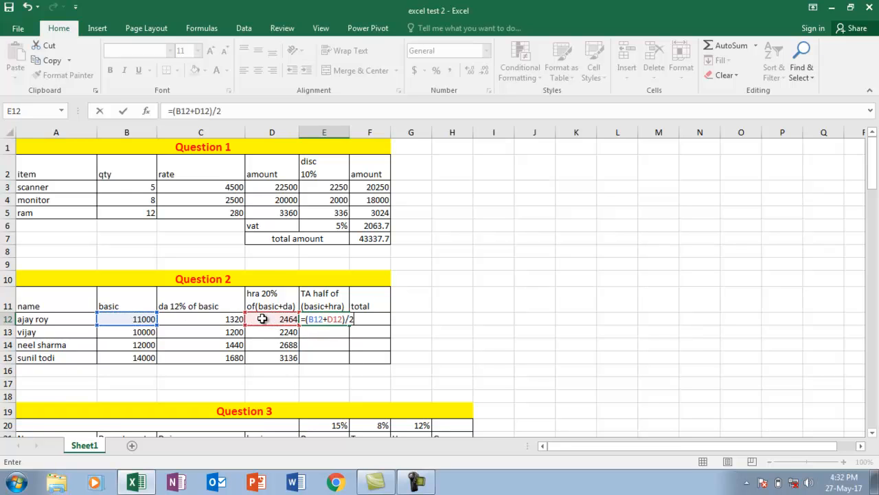
text(2)
key(Return)
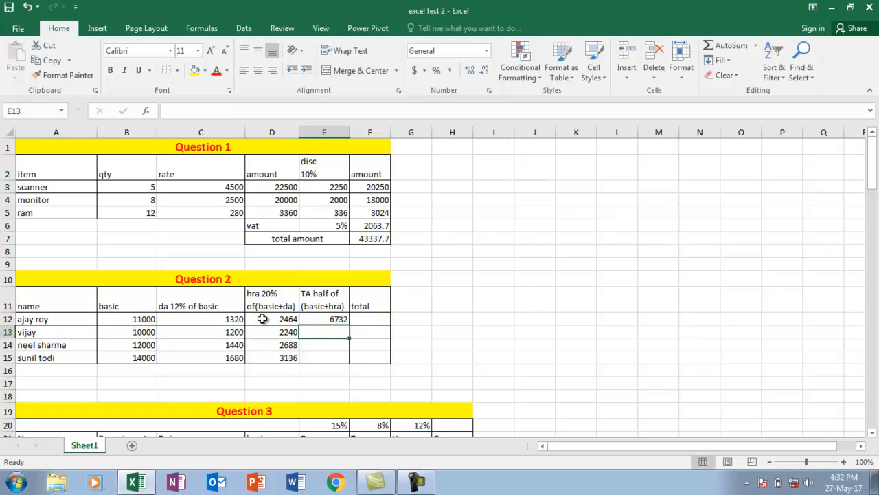
click(324, 319)
drag(349, 324, 346, 359)
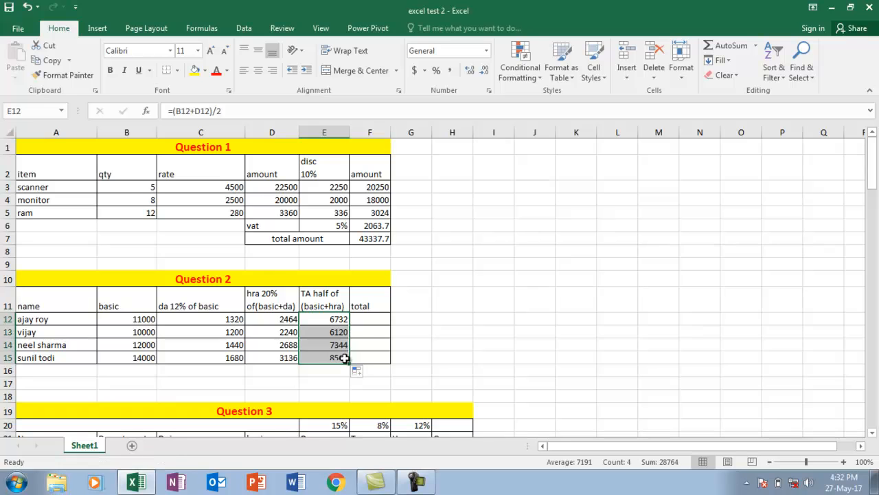
Calculate the salary total in F12 with =SUM(B12:E12) and fill the formula through F15
click(363, 322)
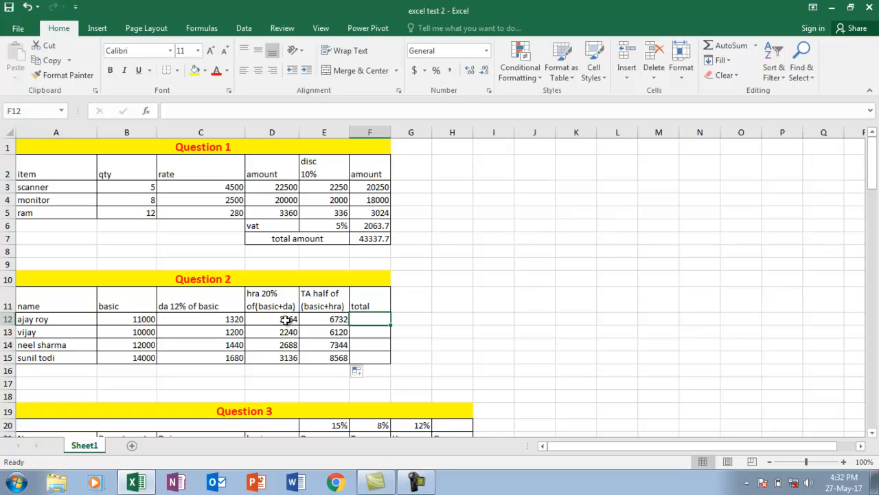
text(=)
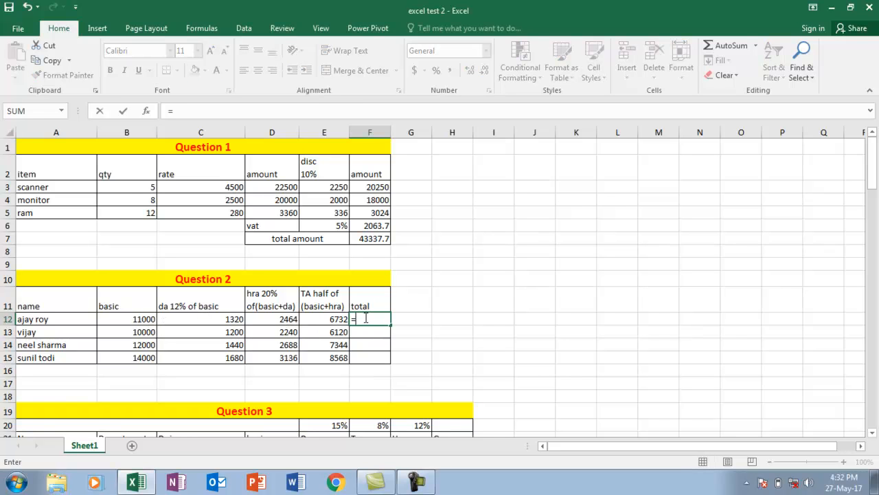
text(SUM()
key(Left)
key(Left)
key(Left)
key(Left)
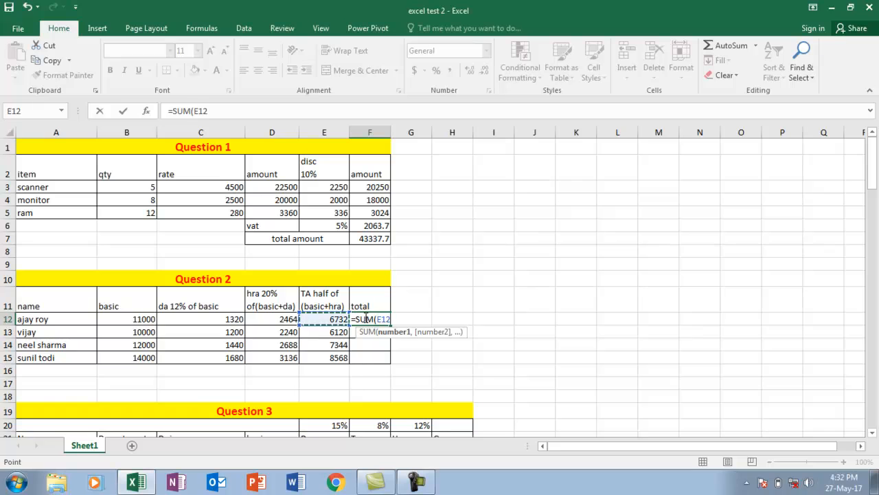
key(shift+Right)
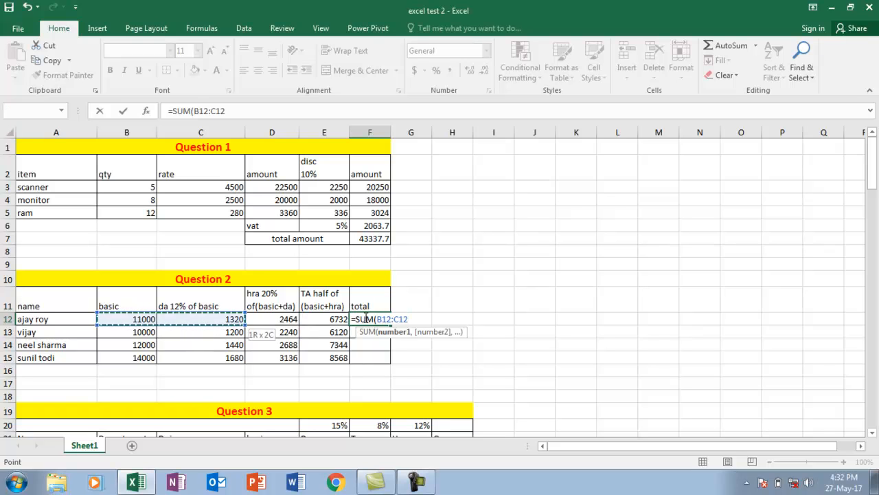
key(shift+Right)
key(shift+Right)
text())
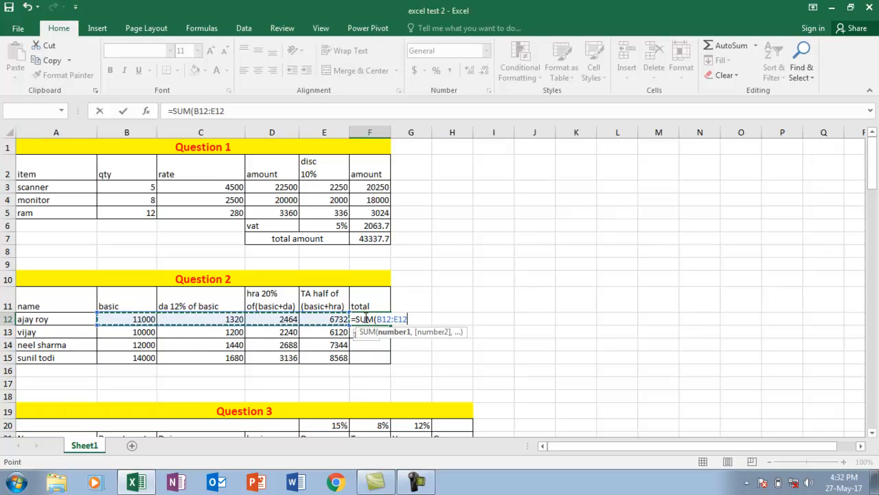
key(Return)
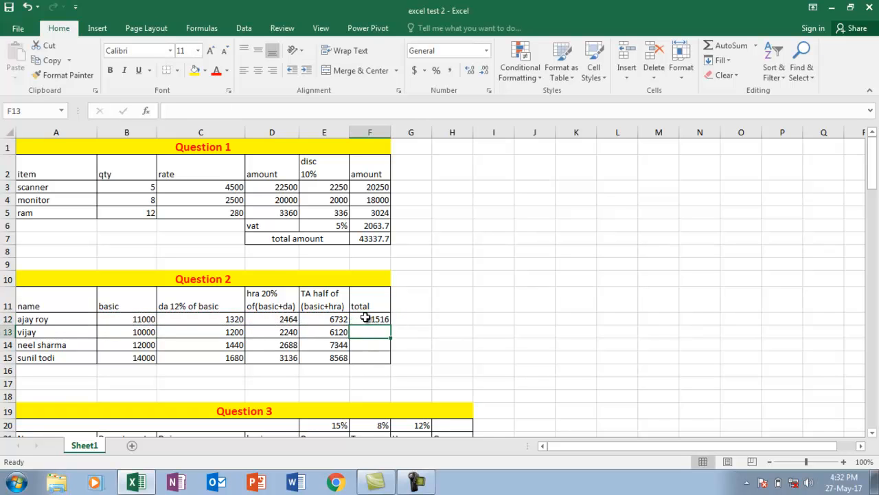
click(381, 319)
drag(391, 326, 390, 364)
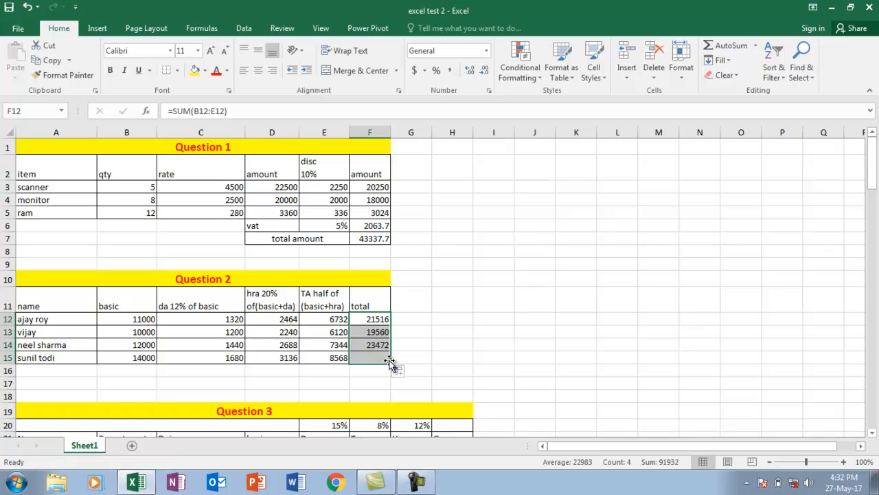
Examine the Question 3 salary table: the basic column, the DA, TA and HRA percentages in row 20, and the empty cells they apply to
drag(876, 187, 875, 194)
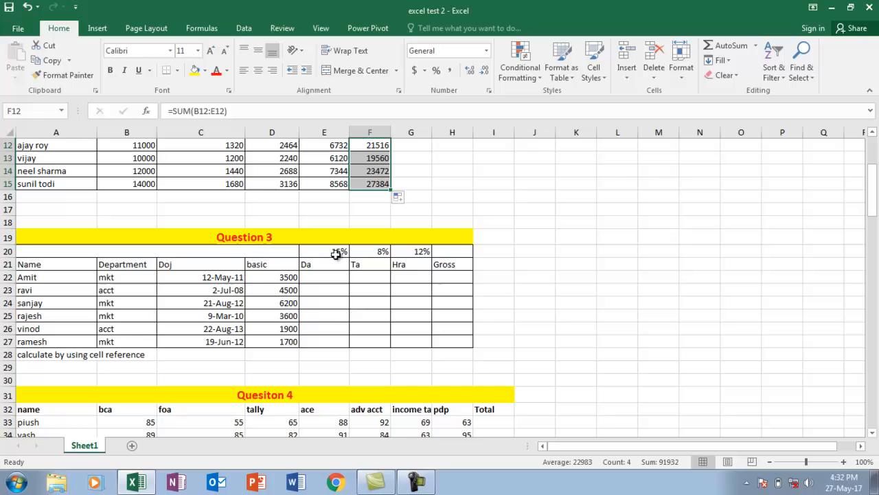
click(55, 278)
click(125, 276)
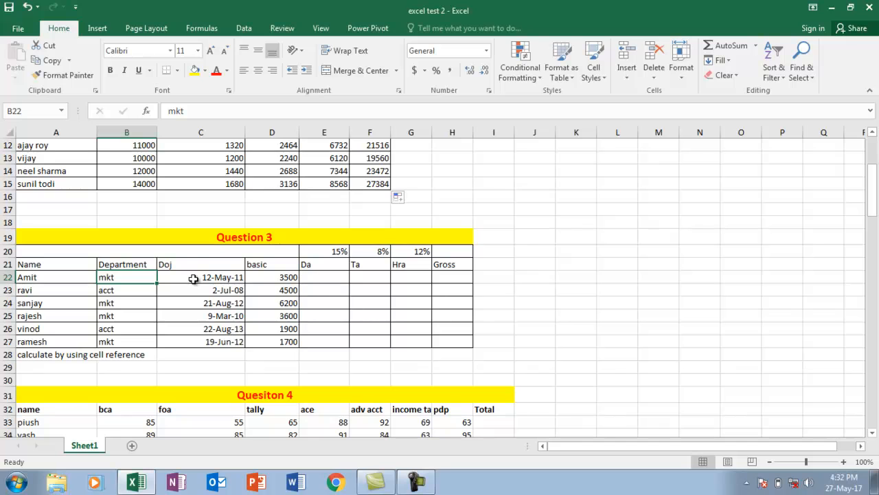
click(193, 278)
click(282, 277)
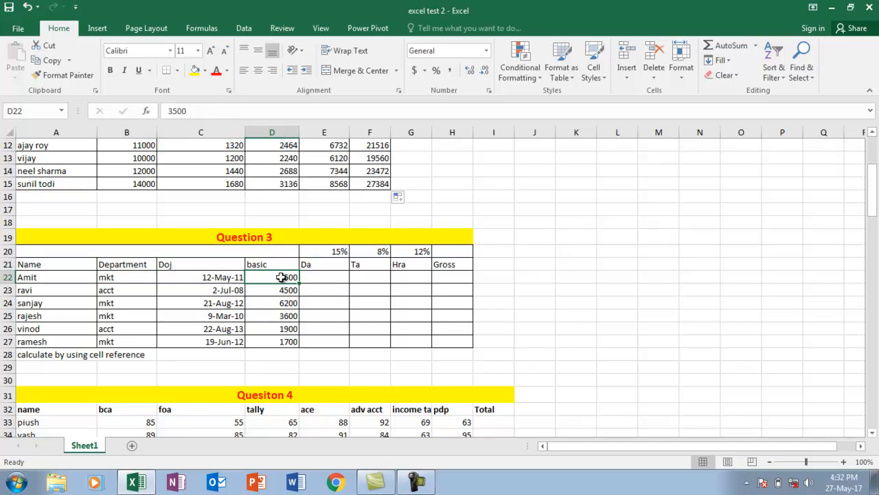
click(314, 275)
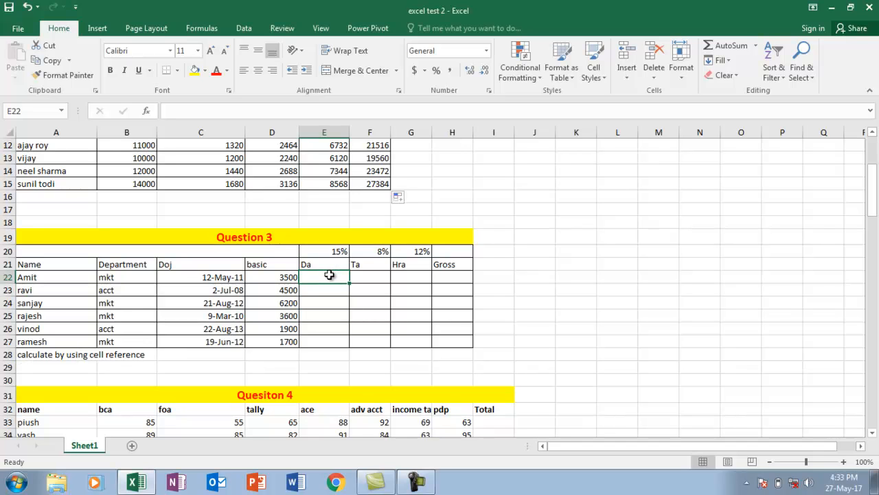
click(337, 247)
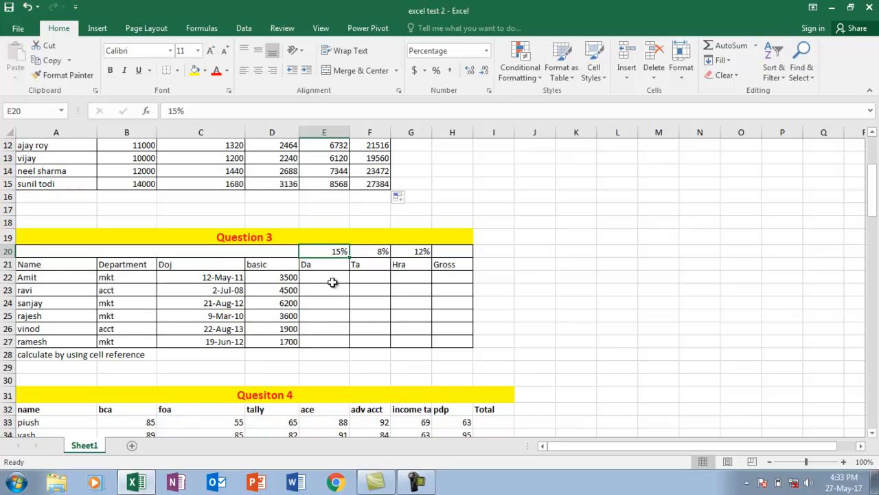
drag(333, 278, 330, 355)
drag(329, 282, 328, 335)
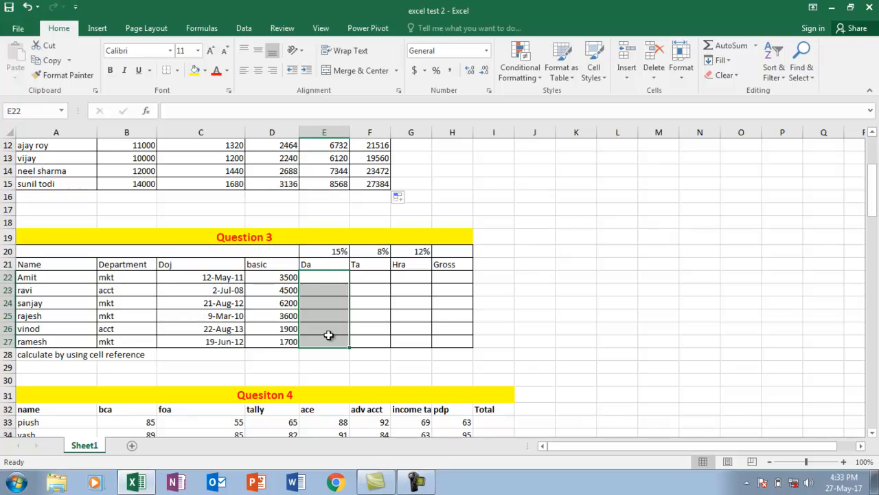
click(374, 288)
click(380, 251)
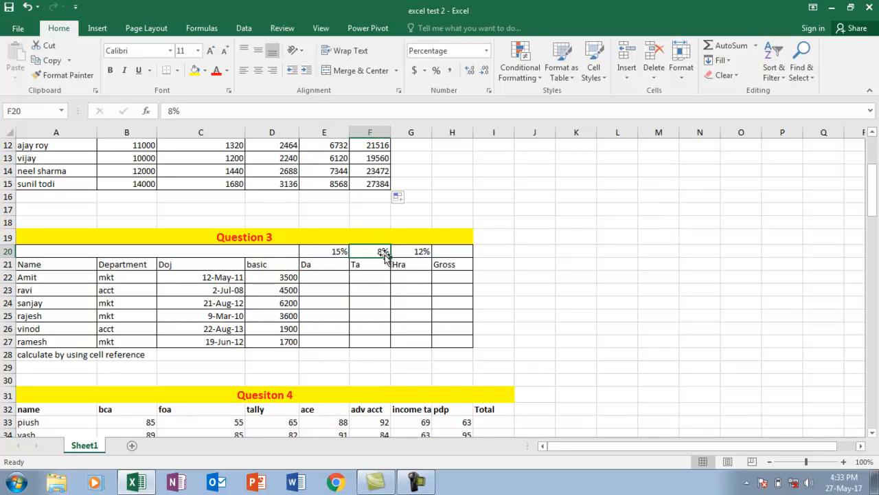
click(413, 270)
click(424, 252)
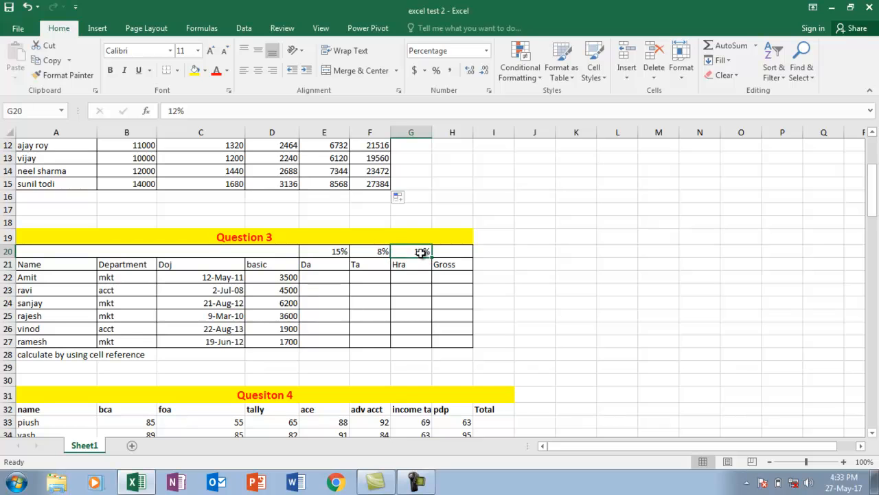
click(277, 292)
drag(320, 290, 457, 291)
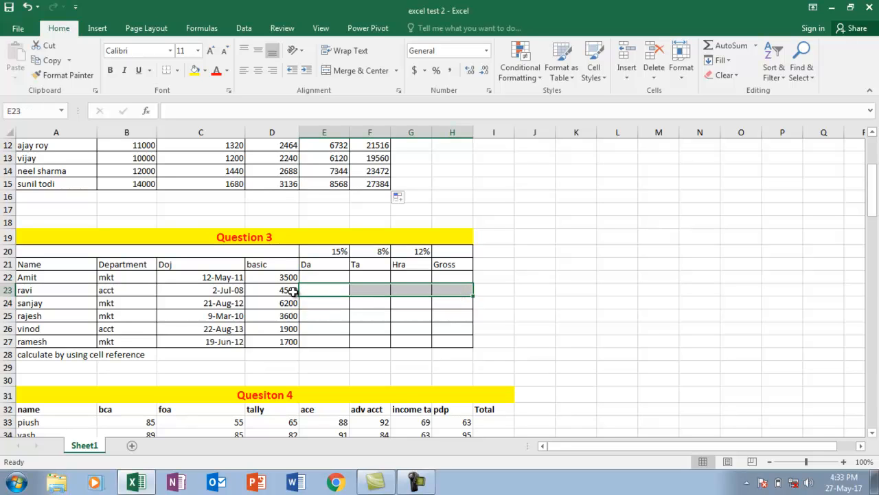
click(318, 304)
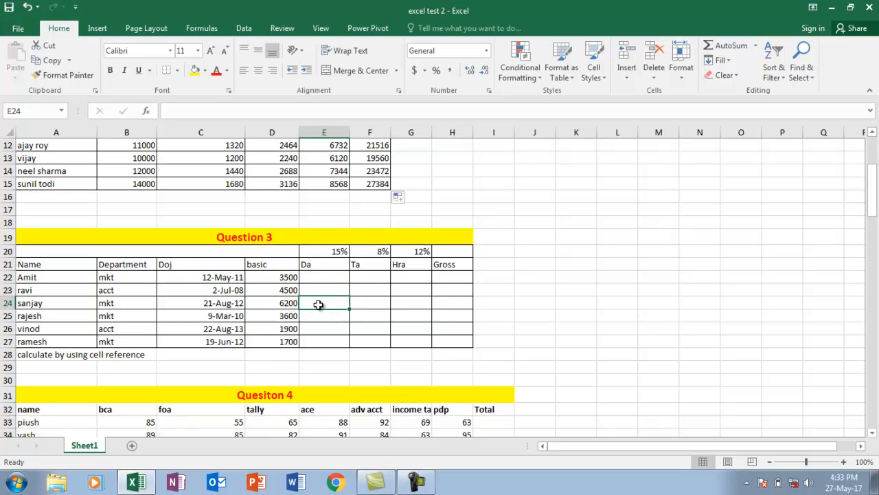
click(326, 316)
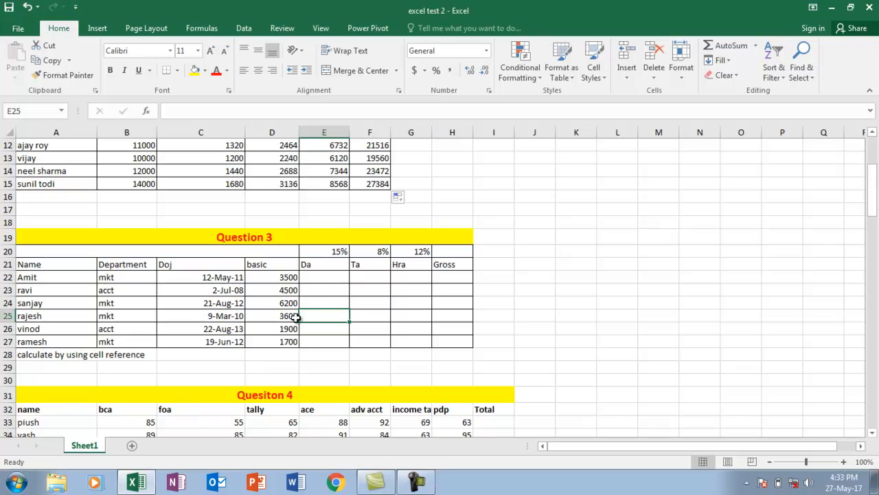
Calculate the DA for Question 3 in E22 with the mixed-reference formula =$D22*E$20
click(322, 280)
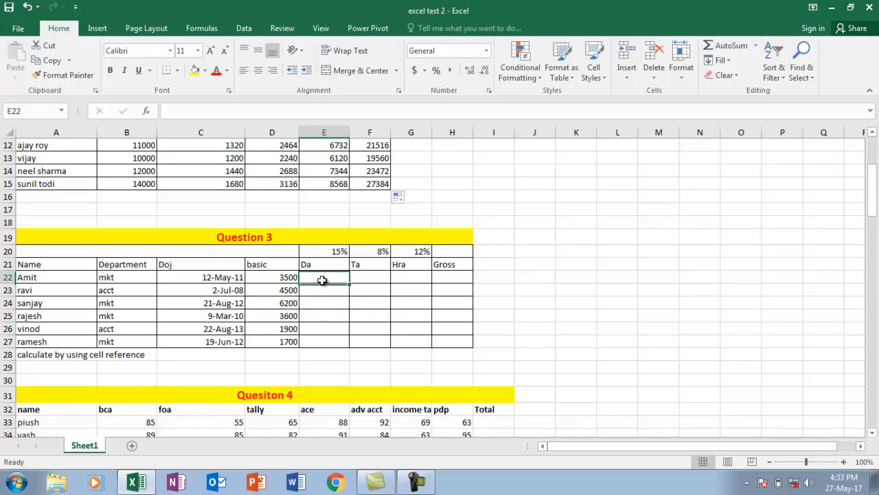
text(=)
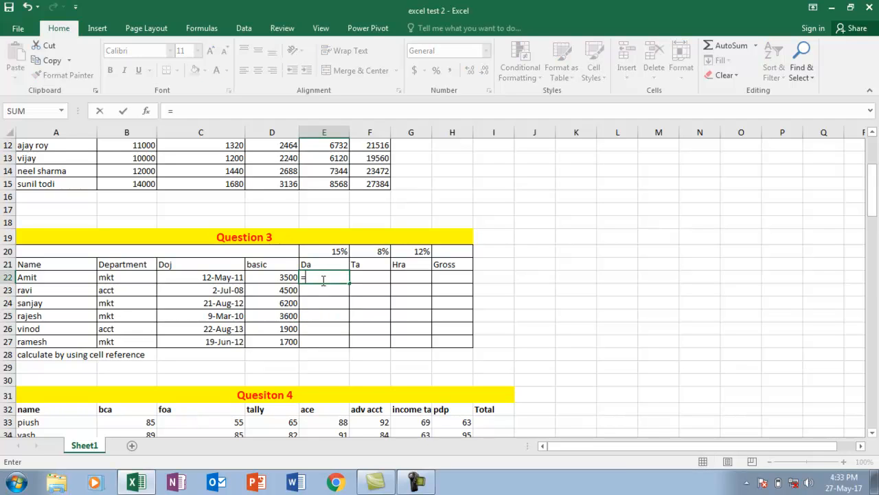
click(283, 277)
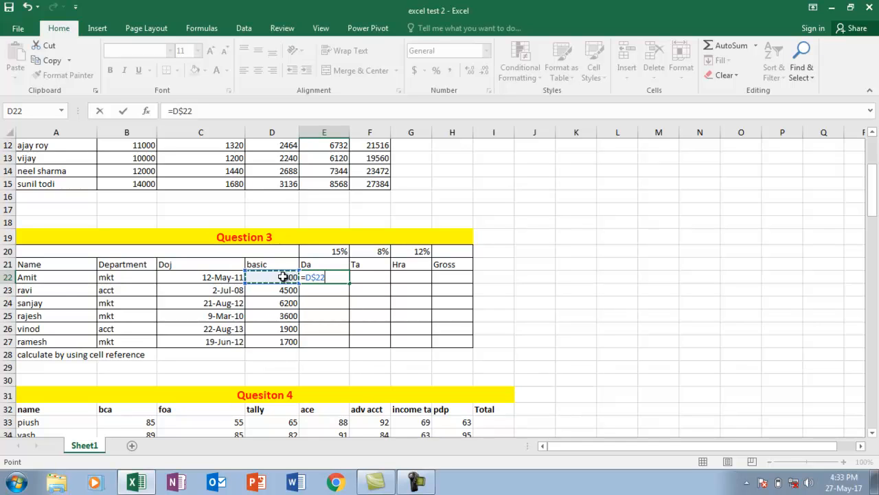
key(F4)
text(*)
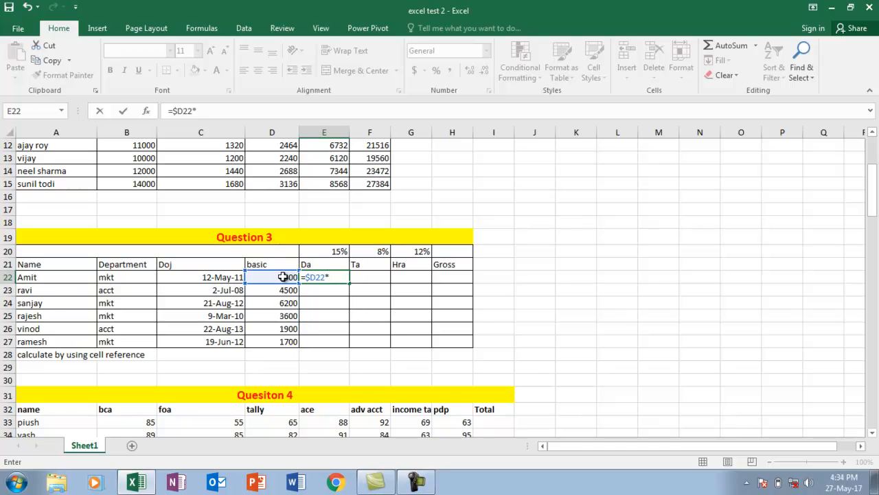
click(326, 253)
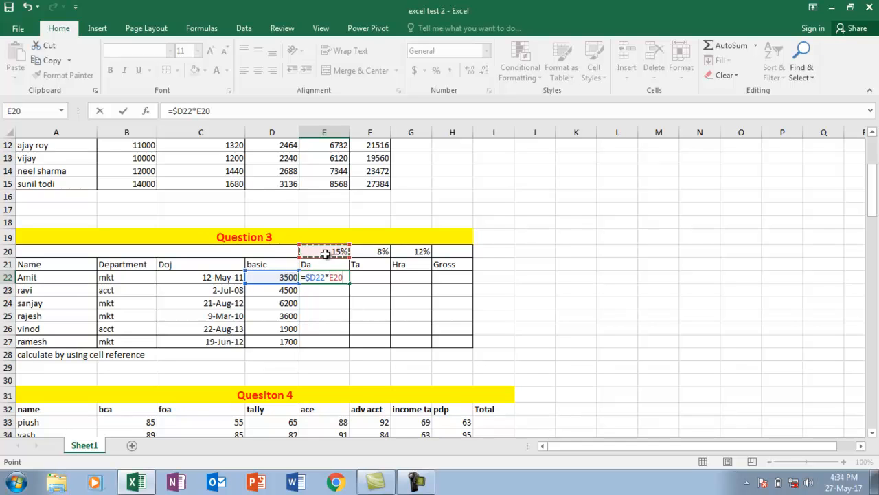
key(F4)
key(Return)
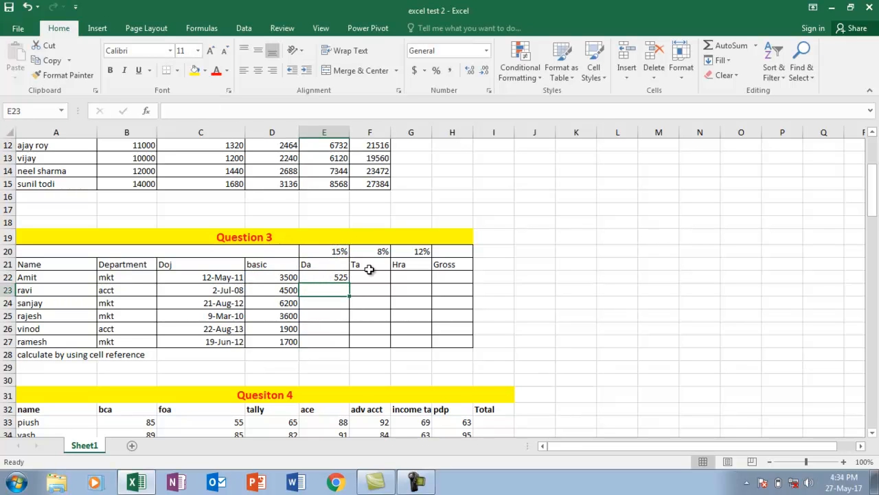
Fill the E22 formula across to G22 and down through row 27 to complete the DA, TA and HRA columns
click(339, 276)
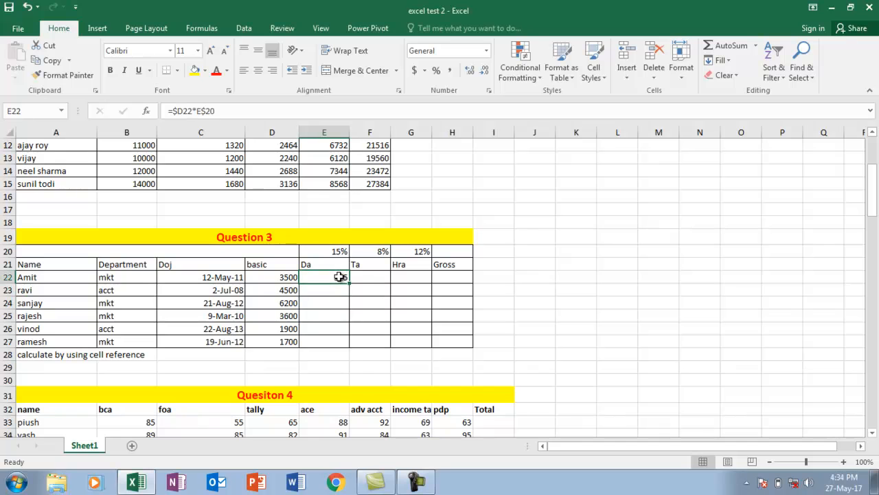
drag(350, 283, 437, 292)
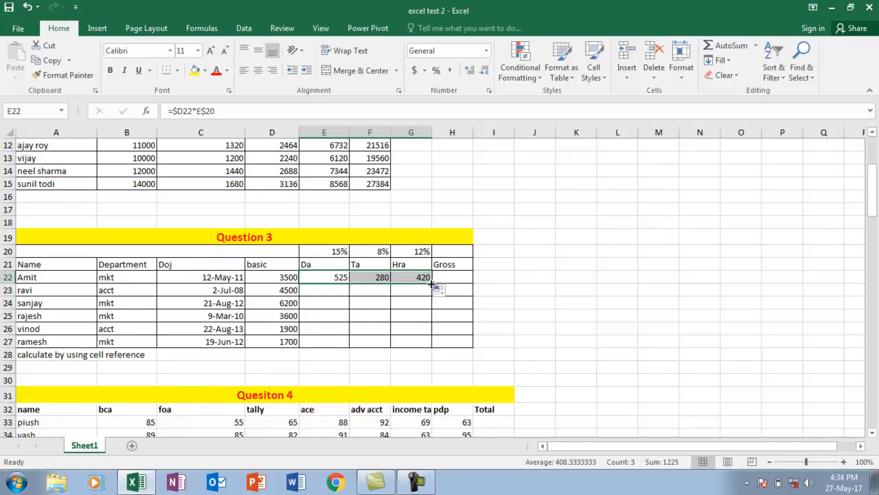
drag(430, 283, 427, 343)
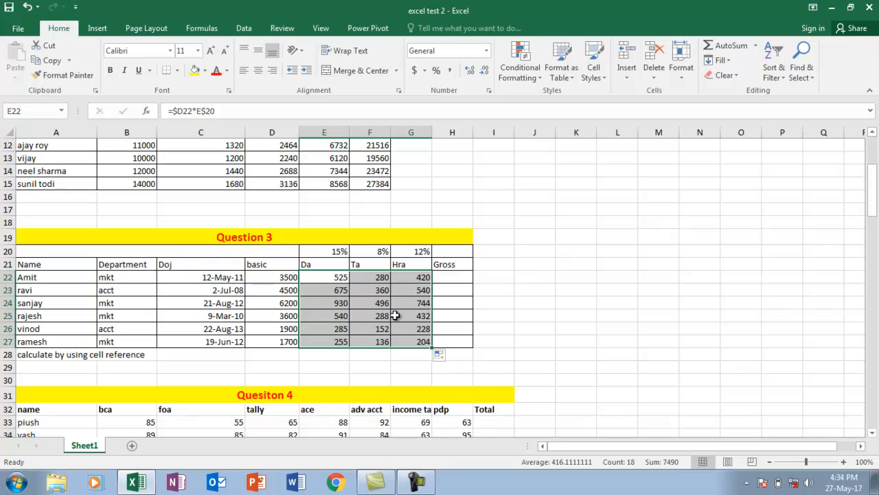
Check the cell references of the filled formulas in G25, G24 and F24
click(418, 316)
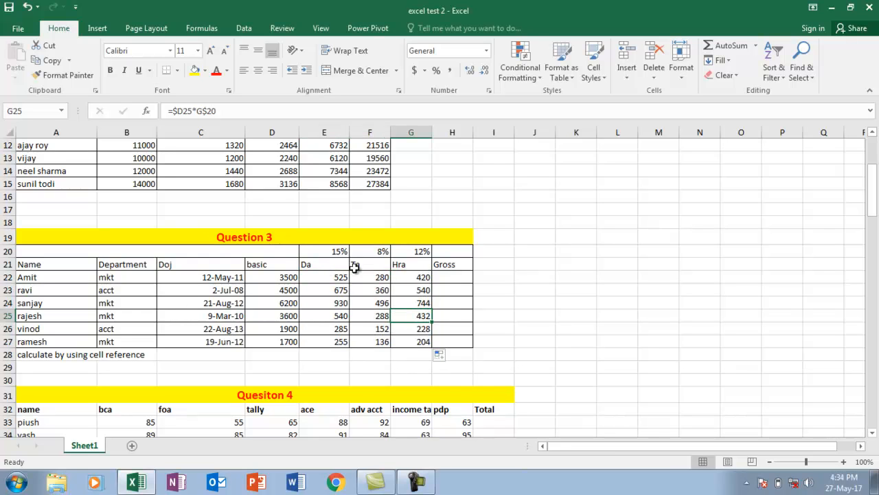
click(421, 304)
double_click(420, 303)
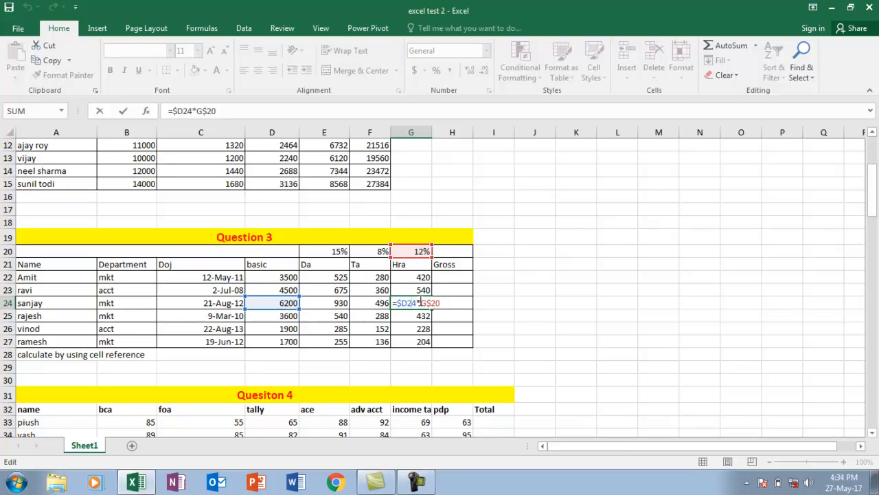
key(ctrl+Return)
double_click(379, 302)
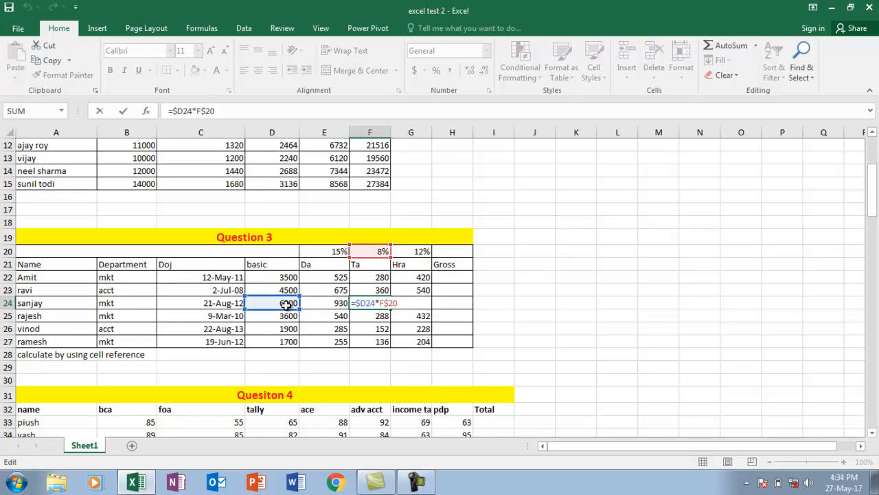
key(ctrl+Return)
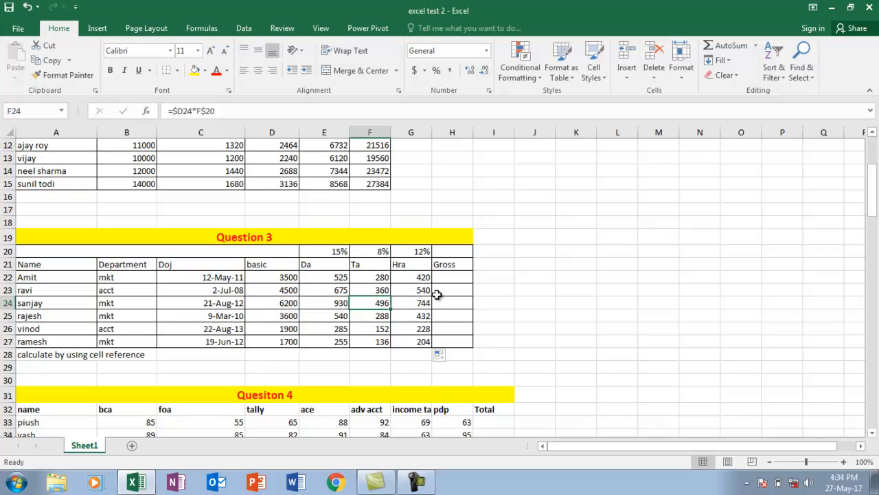
Calculate the Question 3 gross in H22 with =SUM(D22:G22) and fill the formula through H27
click(448, 277)
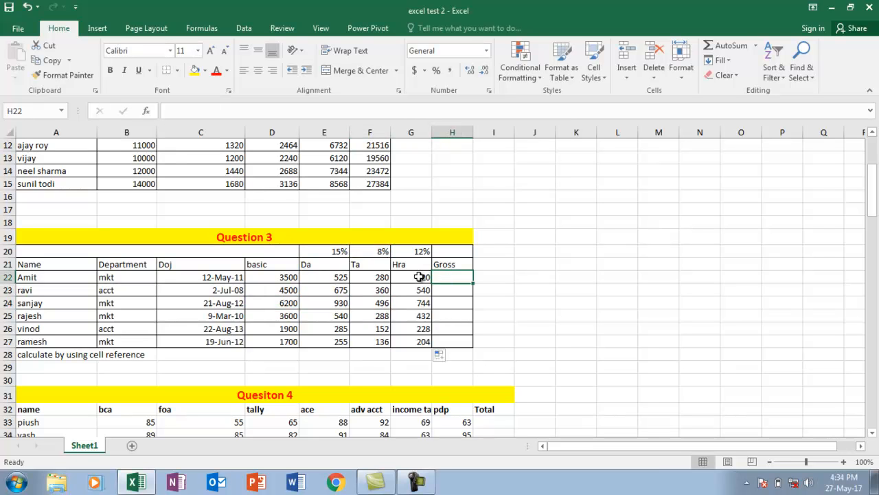
text(=SUM()
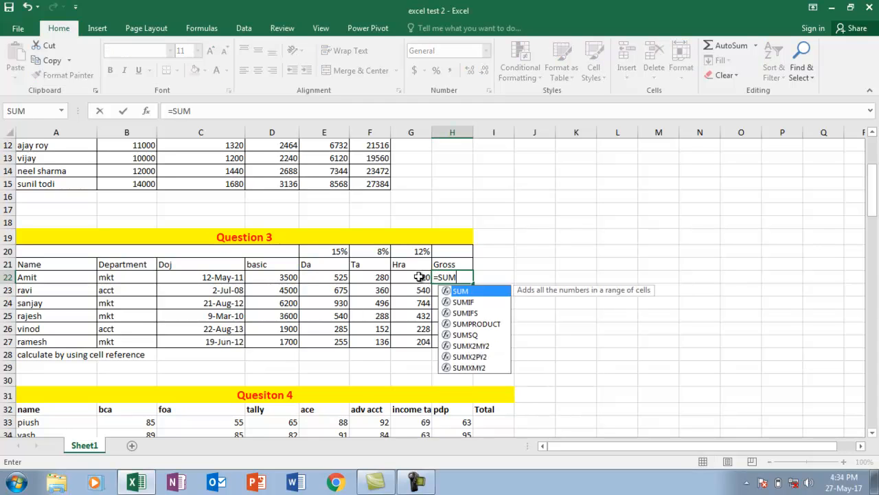
key(Left)
key(Left)
key(Left)
key(Left)
key(shift+Right)
key(shift+Right)
key(shift+Right)
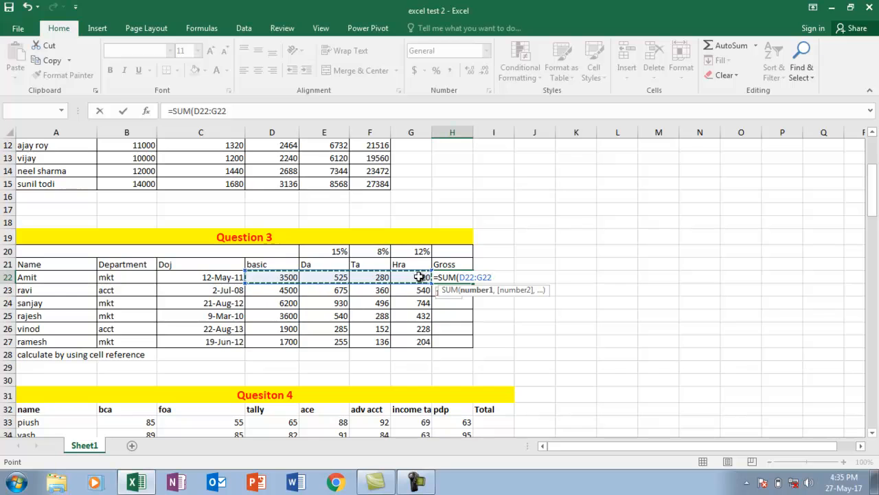
key(Return)
click(465, 278)
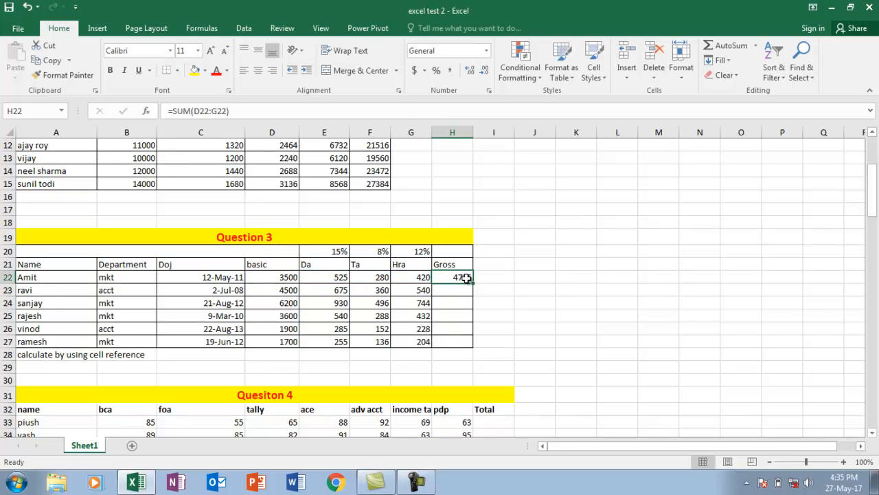
drag(473, 283, 473, 353)
Examine the student names and subject marks in the Question 4 table
drag(876, 207, 875, 235)
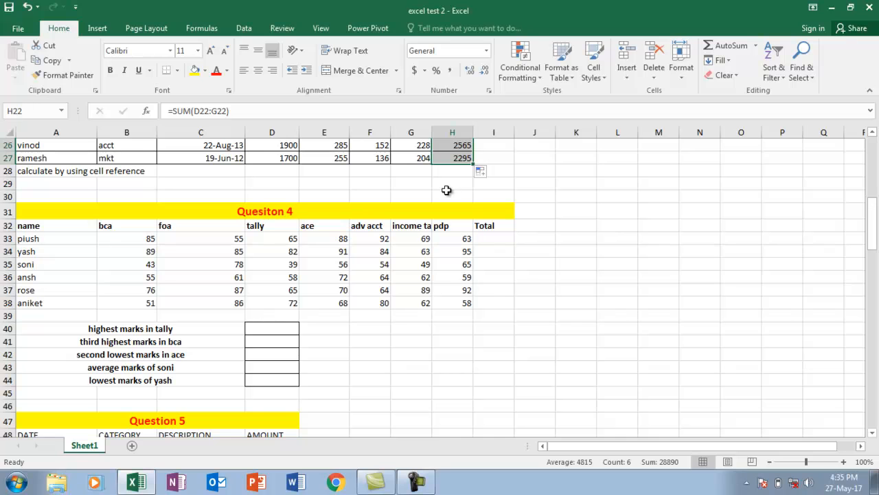
drag(53, 238, 73, 294)
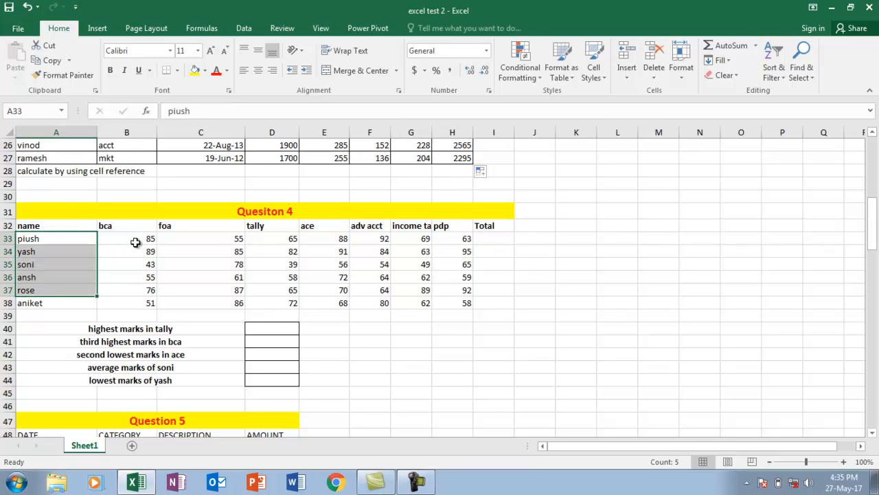
click(135, 240)
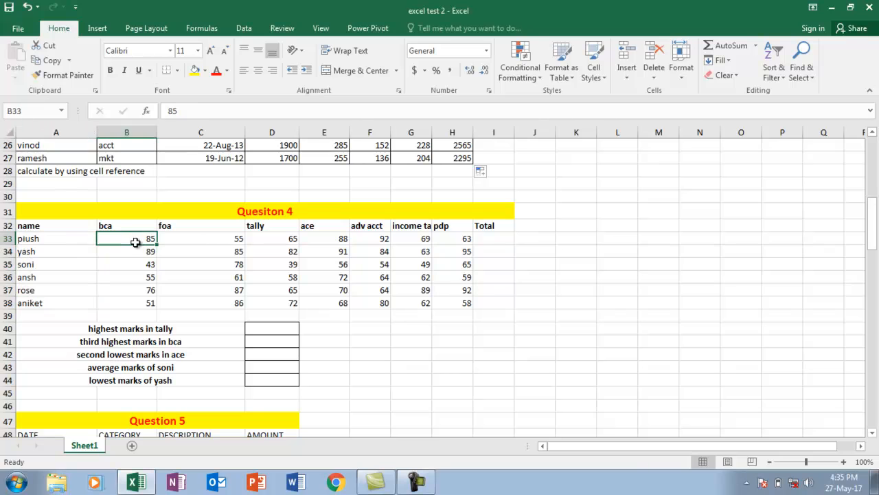
click(205, 239)
click(325, 236)
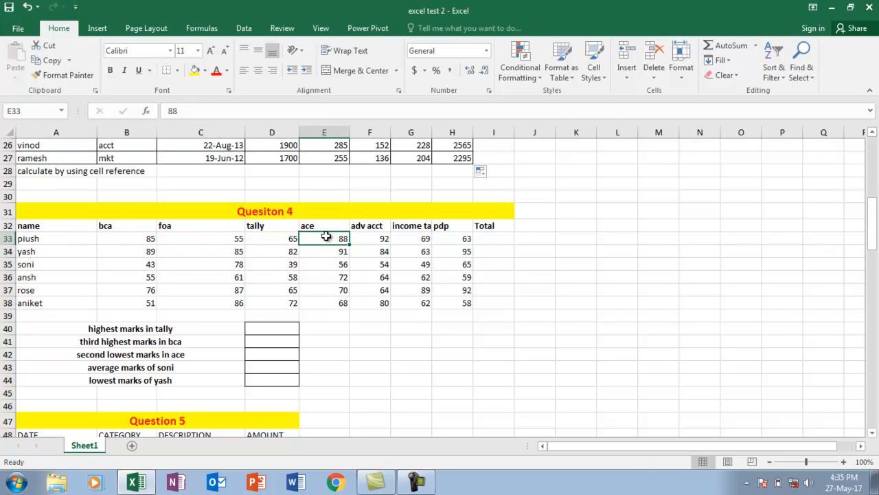
click(369, 238)
click(422, 237)
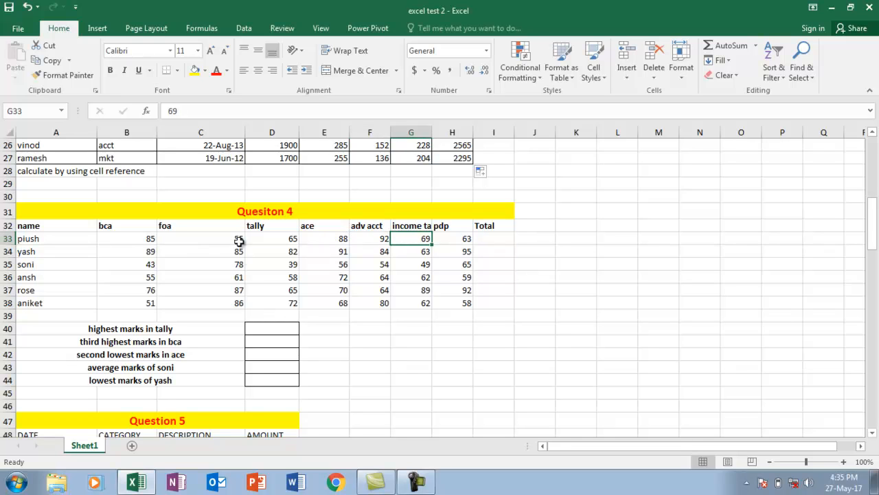
Calculate the first student's total in I33 with =SUM(B33:H33) and fill the formula down through I38
click(490, 242)
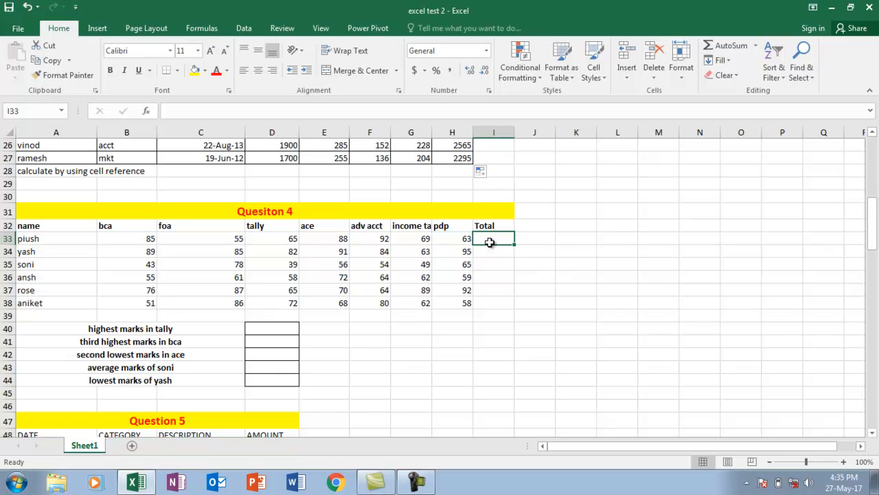
text(=SUM()
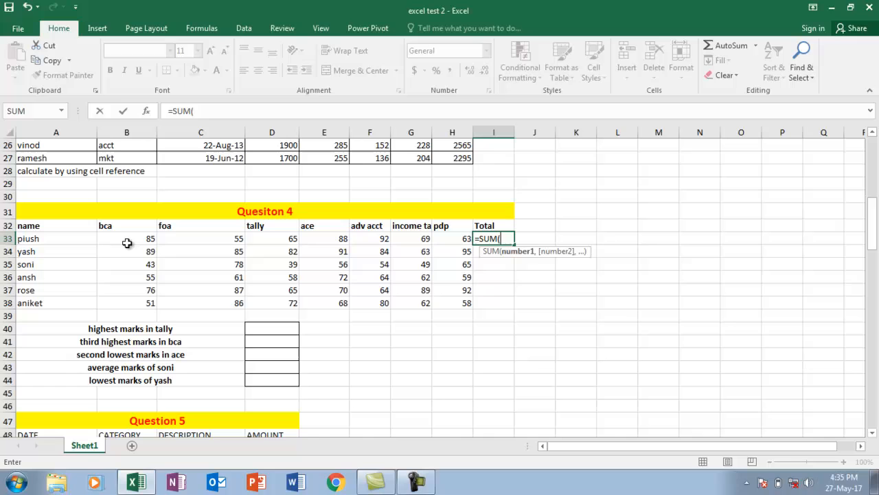
drag(128, 241, 465, 238)
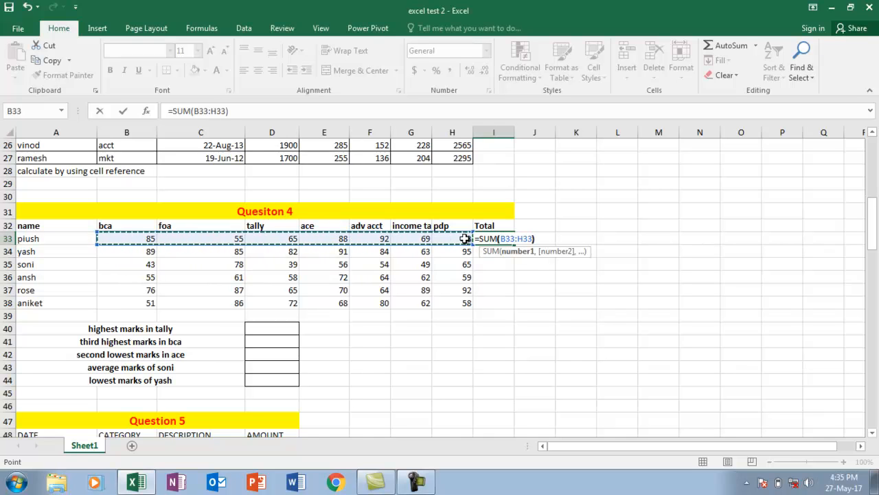
key(ctrl+Return)
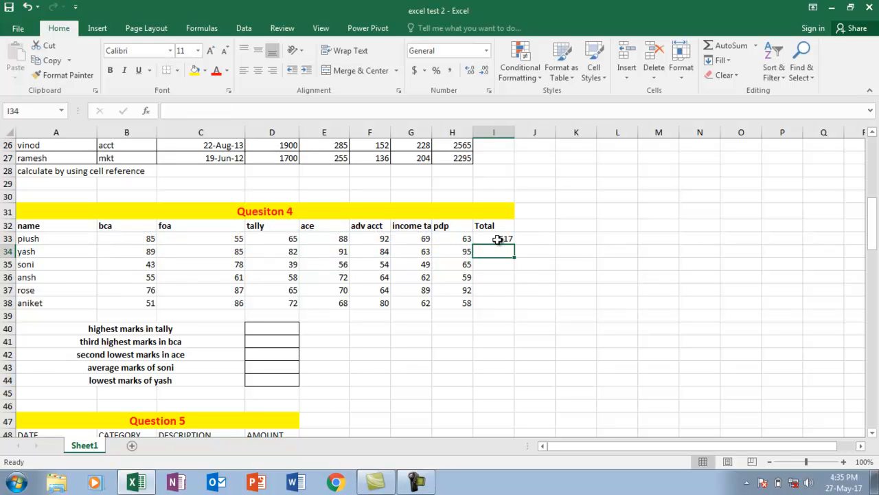
click(505, 240)
drag(513, 244, 520, 316)
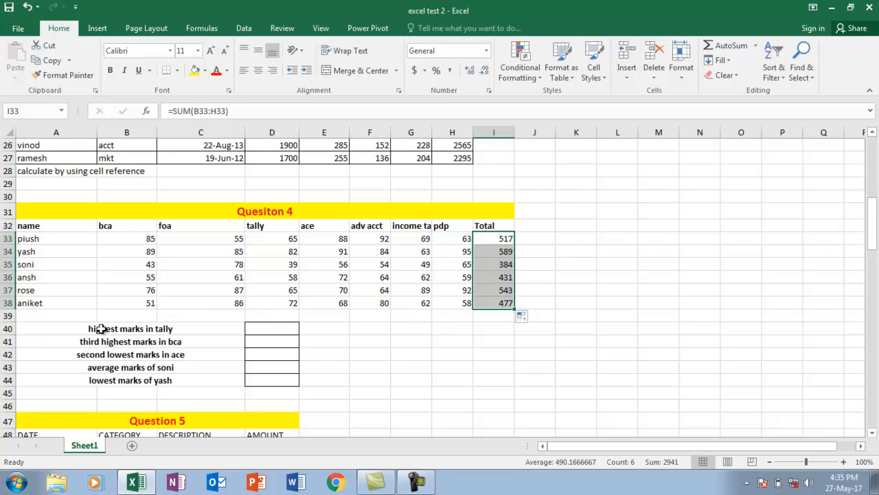
Calculate the highest tally marks in D40 with =MAX(D33:D38) and check the matching student's row in the table
click(267, 329)
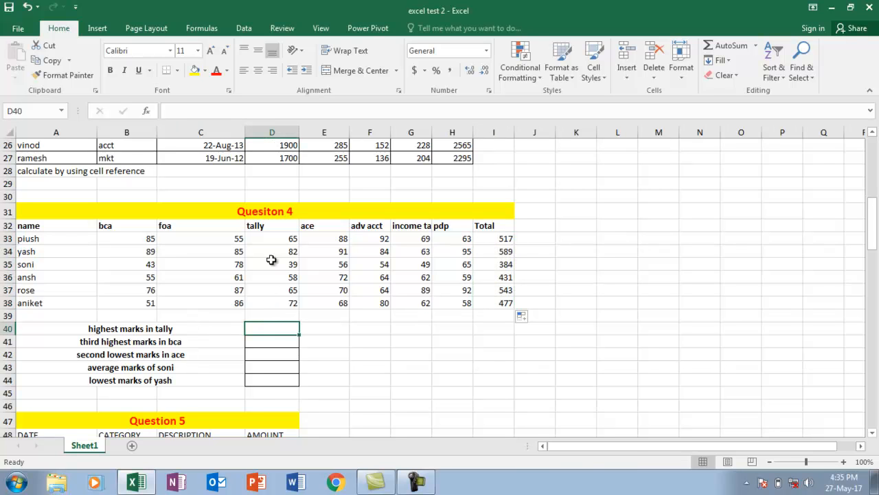
drag(275, 235, 280, 297)
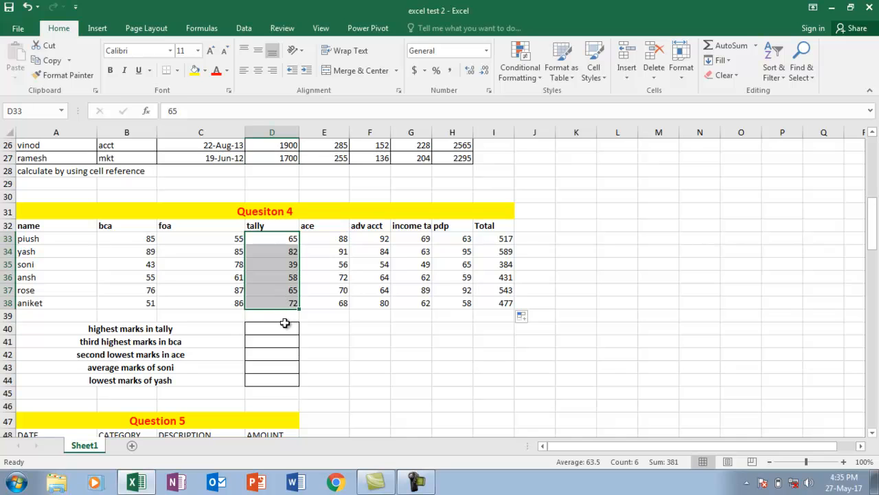
click(285, 325)
text(=)
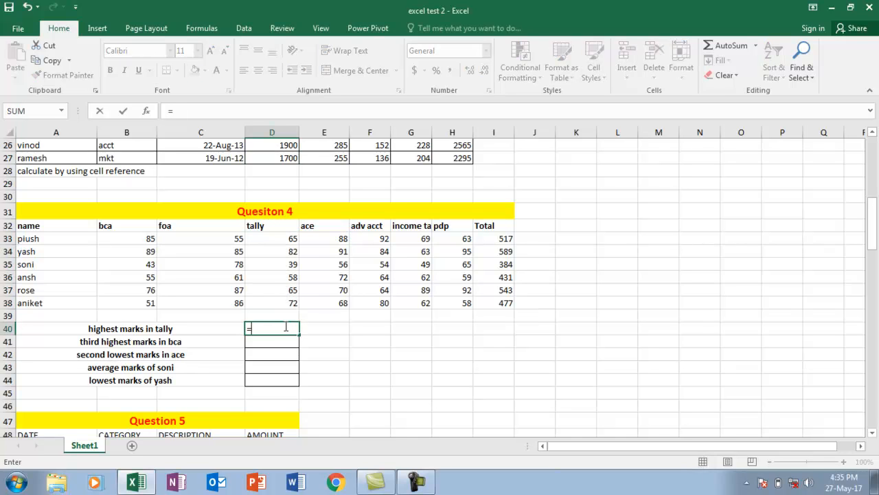
text(MAX()
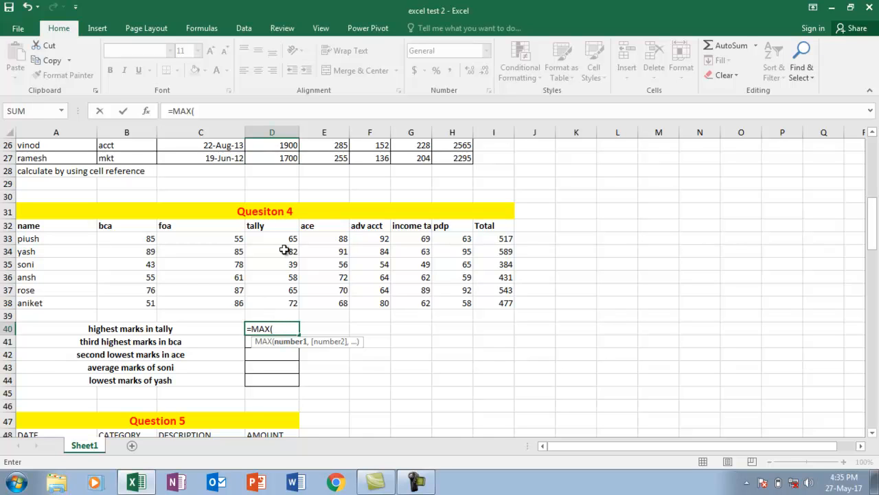
drag(286, 240, 285, 297)
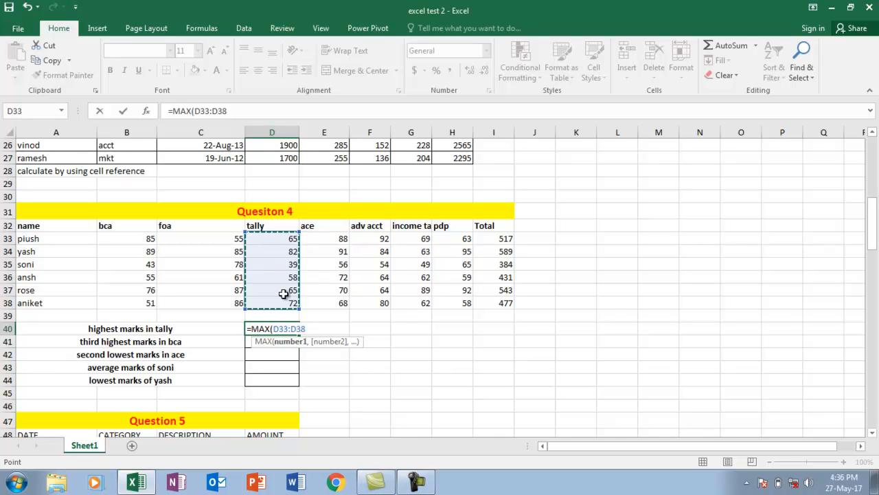
text())
key(Return)
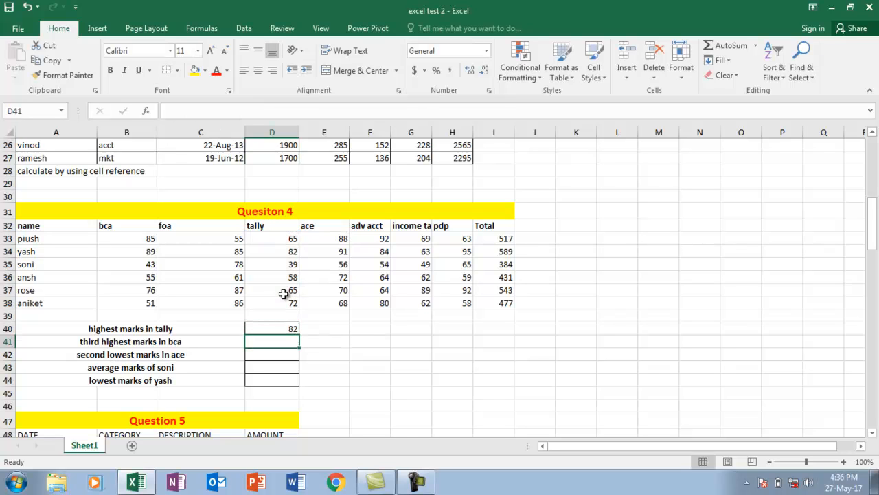
click(281, 251)
click(75, 252)
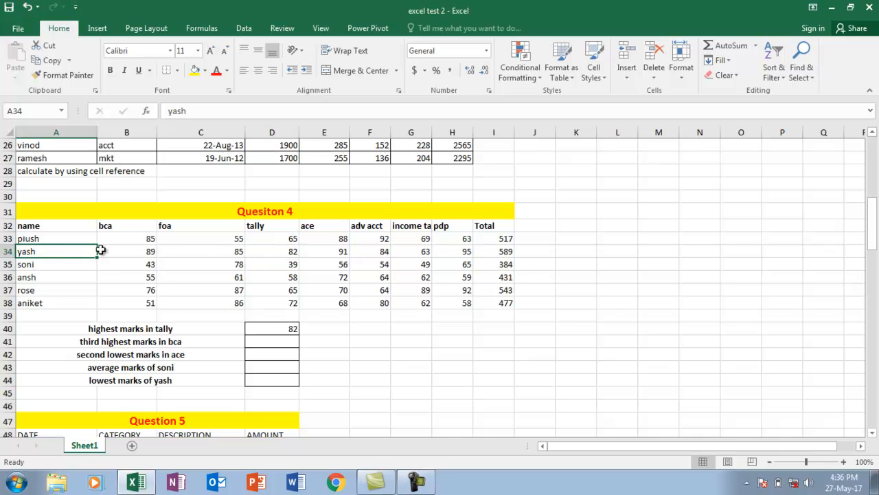
click(272, 252)
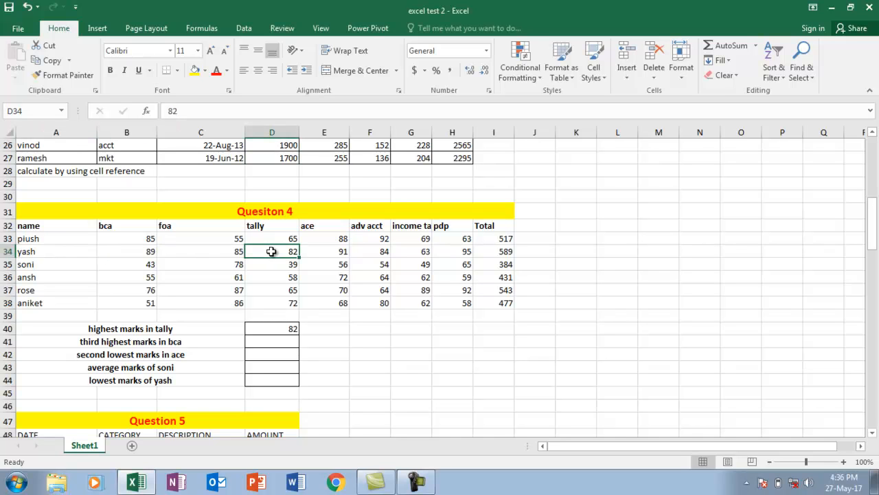
Calculate the third highest bca marks in D41 with =LARGE(B33:B38,3)
click(279, 342)
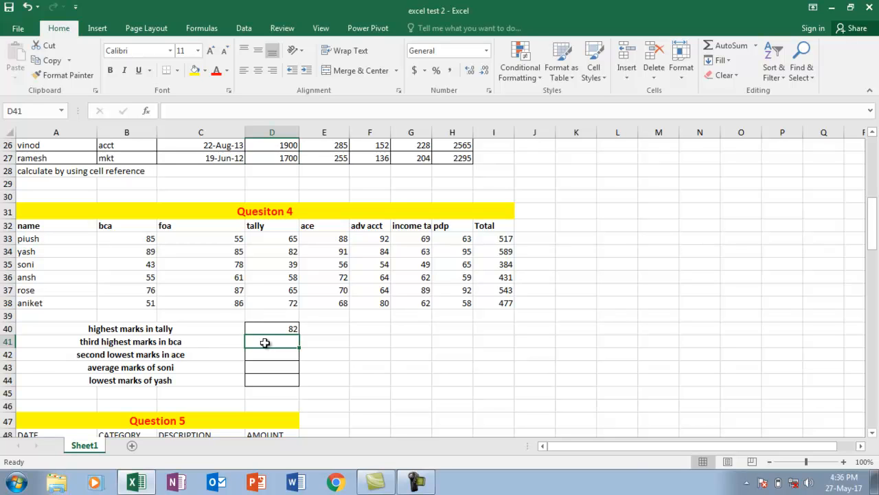
drag(130, 239, 140, 304)
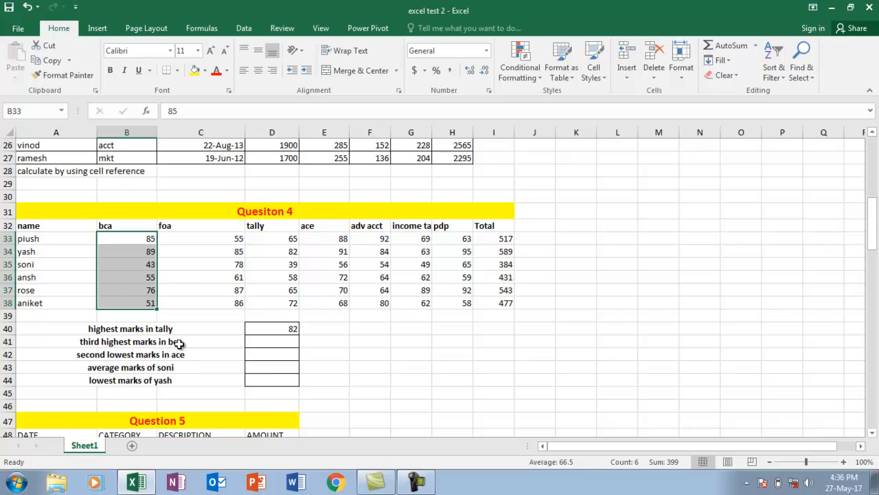
click(285, 342)
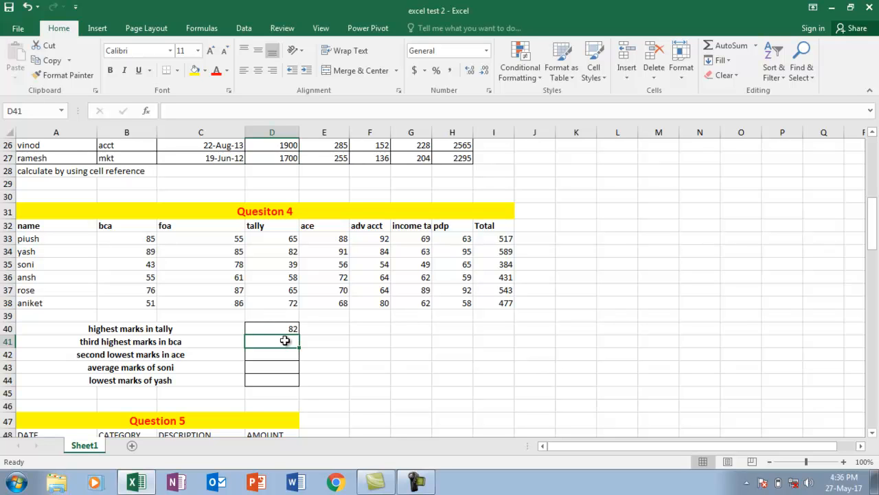
text(=)
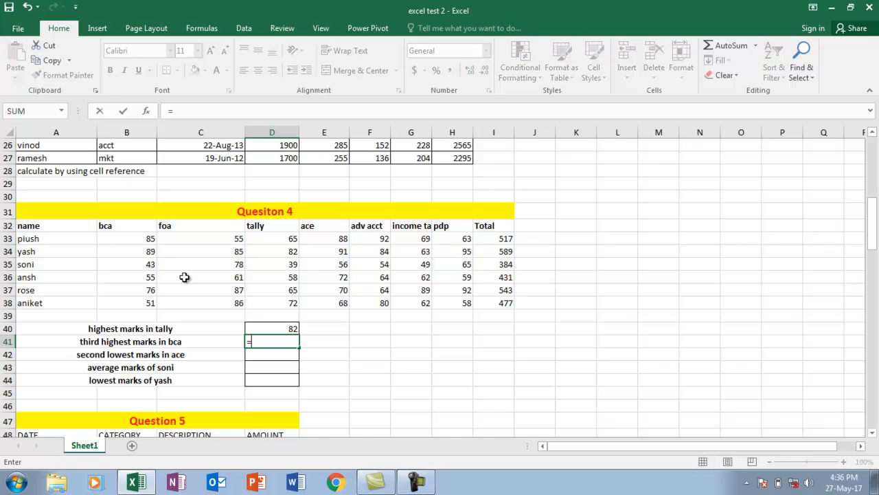
text(LARGE)
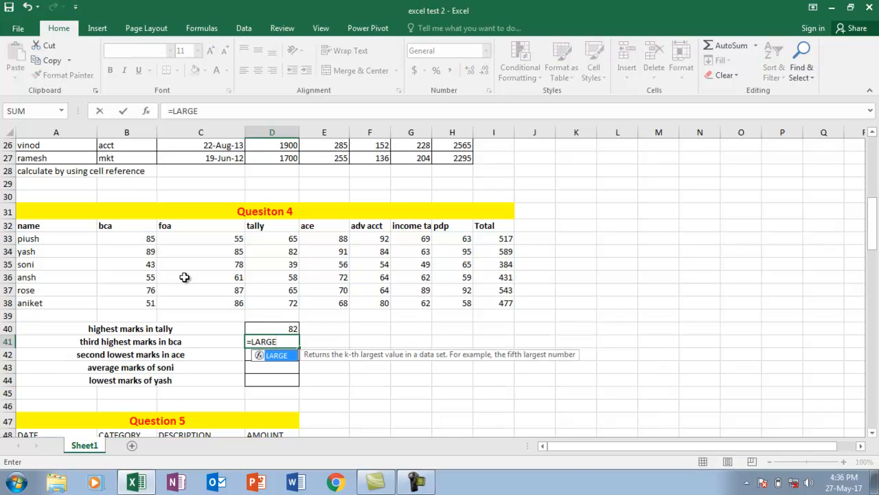
text(()
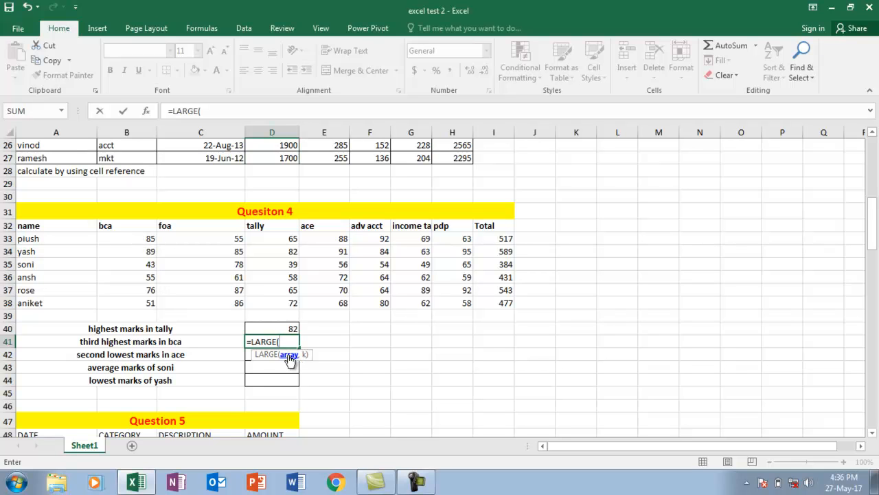
drag(139, 239, 147, 308)
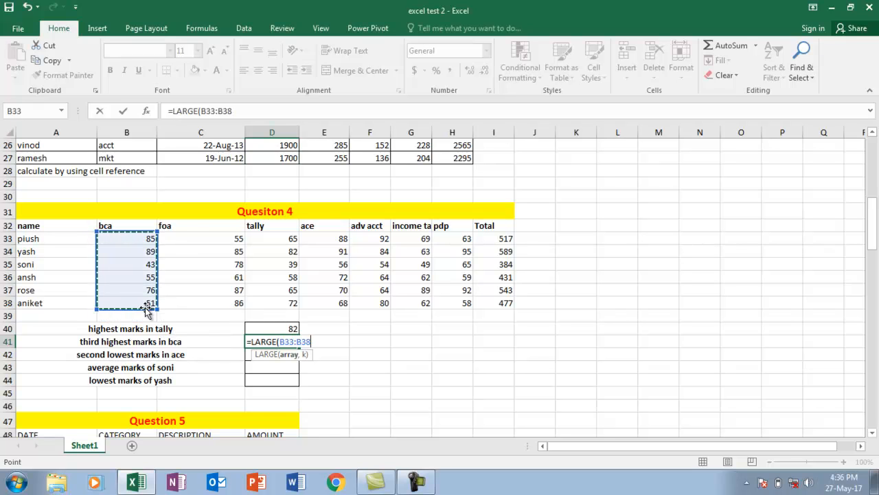
text(,)
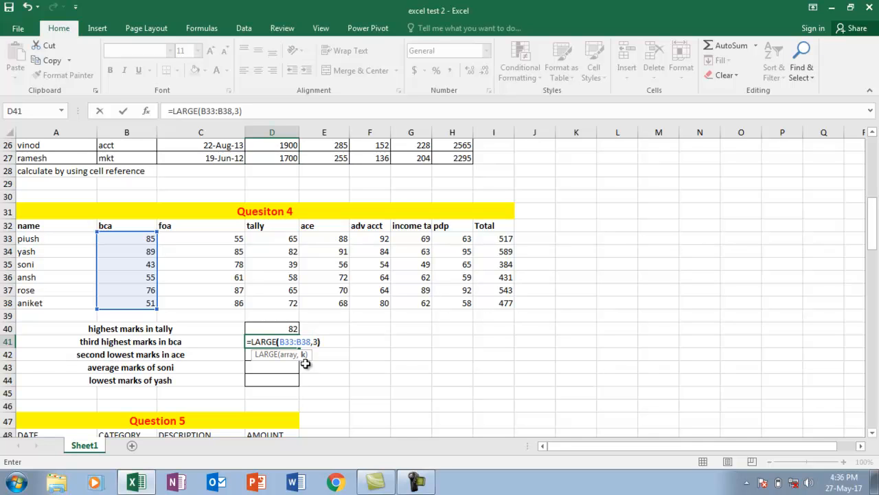
text(3))
key(Return)
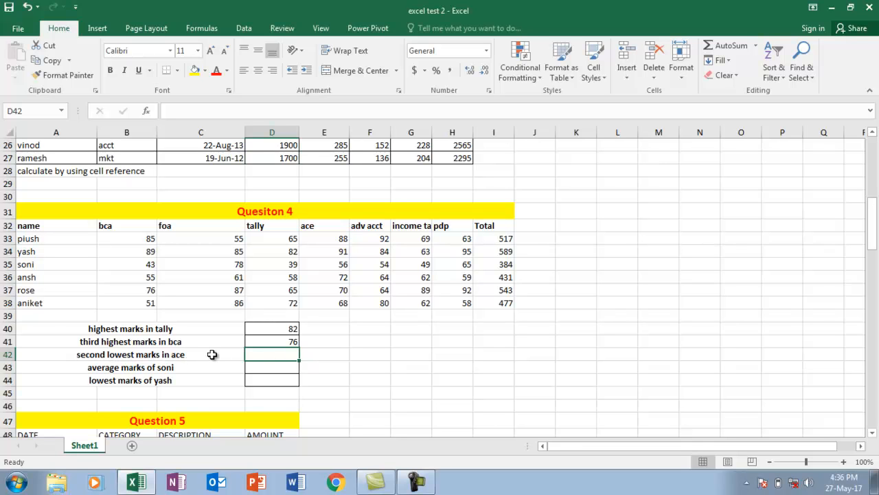
Calculate the second lowest ace marks in D42 with =SMALL(E33:E38,2)
click(158, 344)
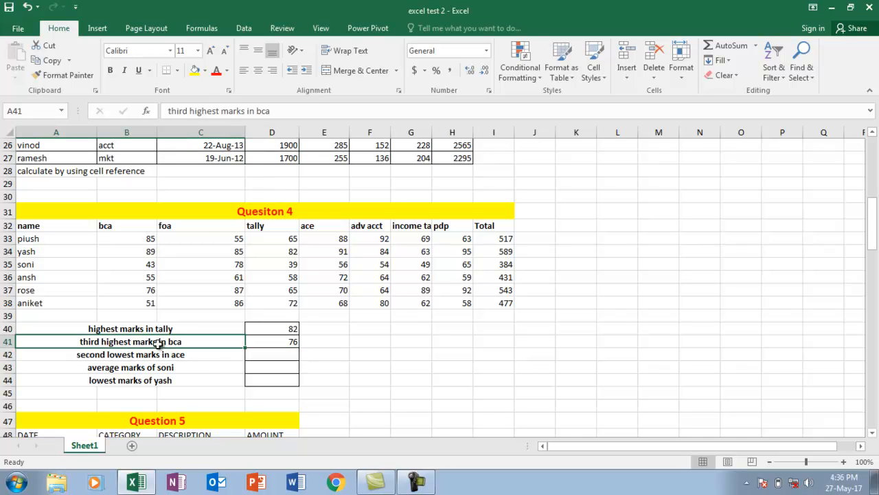
click(161, 355)
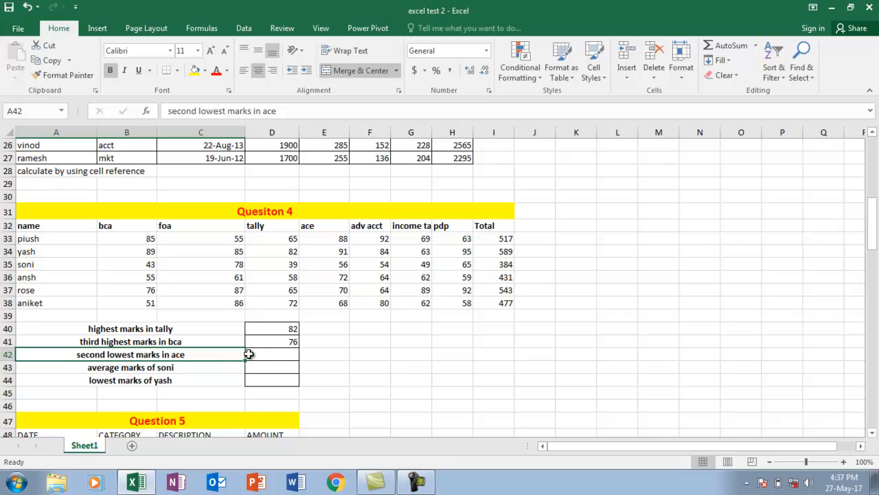
click(272, 358)
click(279, 342)
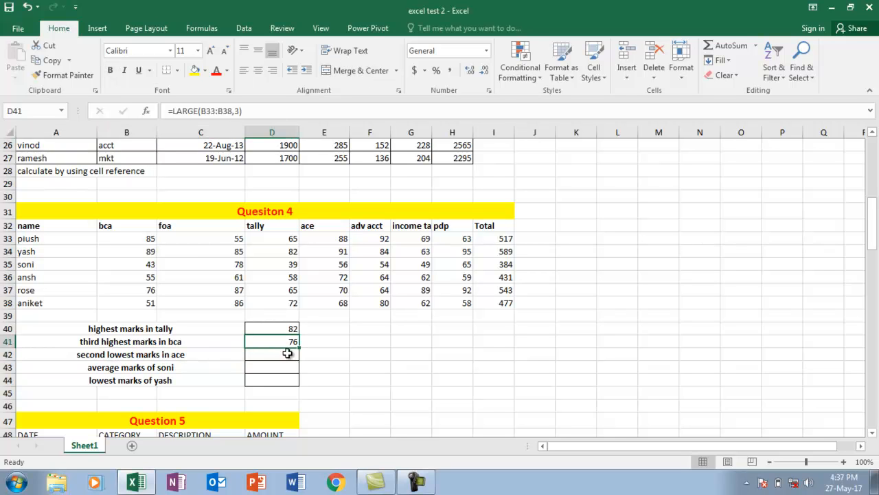
click(288, 355)
text(=SMA)
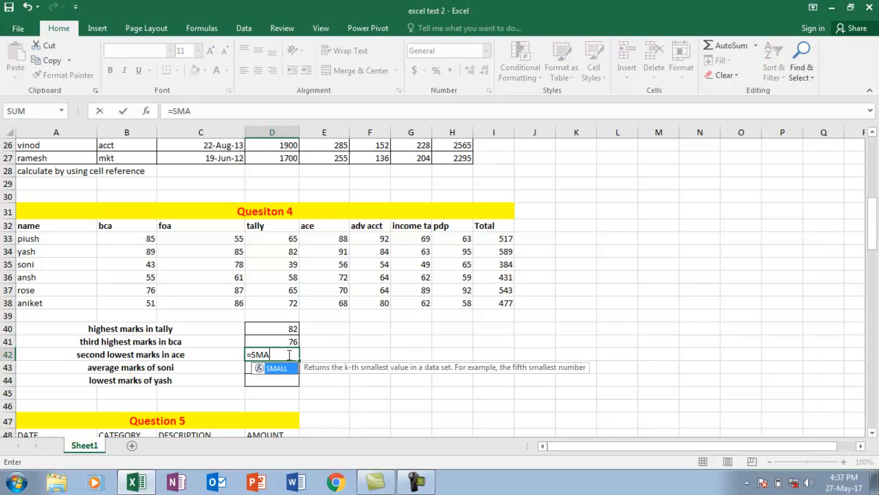
key(Tab)
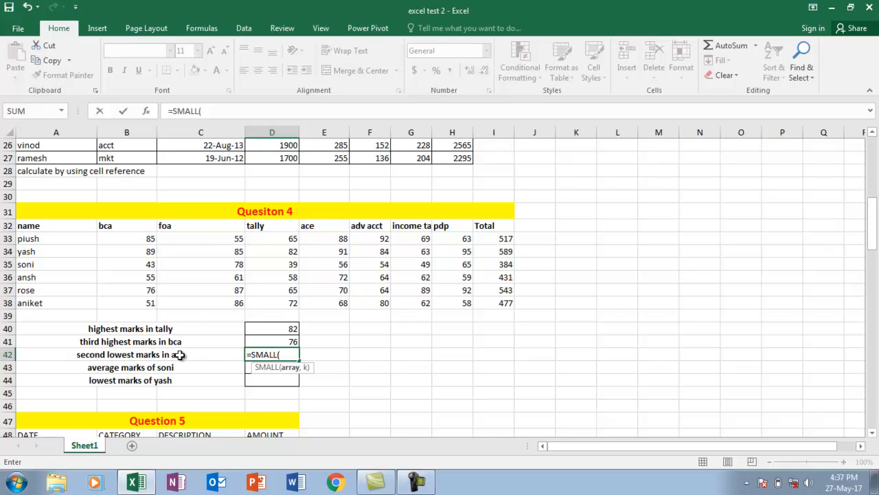
click(315, 237)
drag(315, 237, 329, 299)
text(,2)
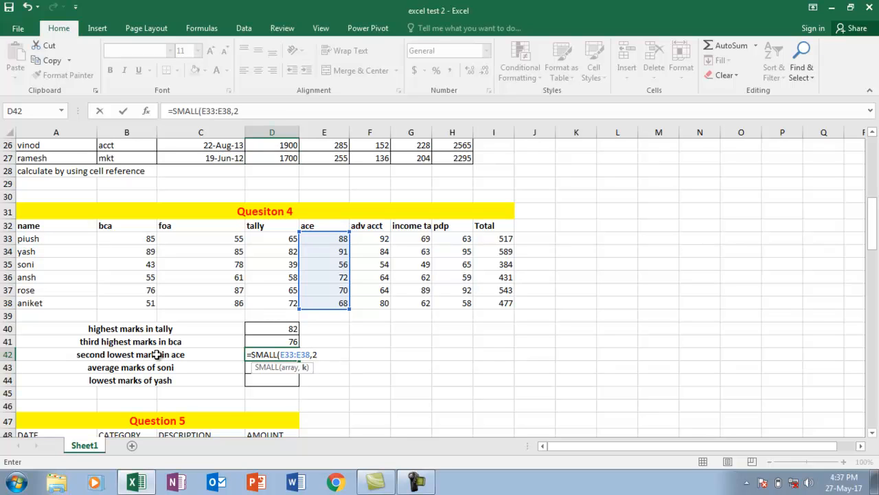
key(Return)
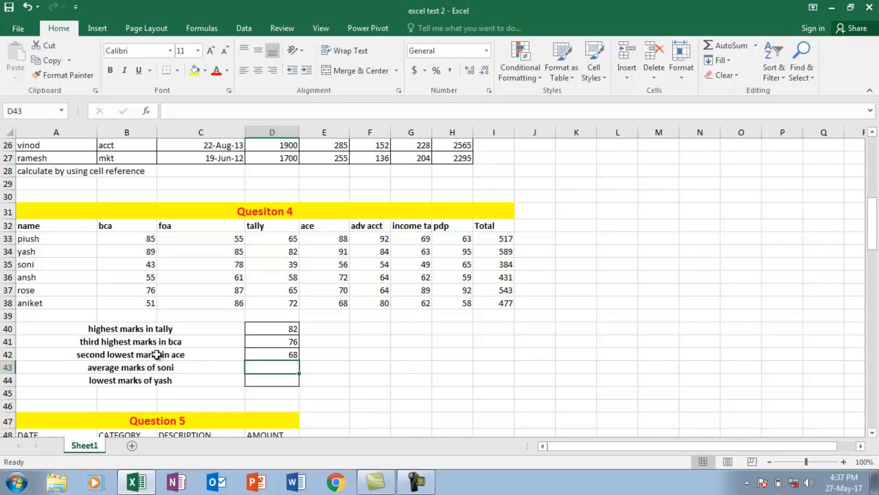
Calculate the average marks of the student in row 35 in D43 with =AVERAGE(B35:H35)
click(48, 265)
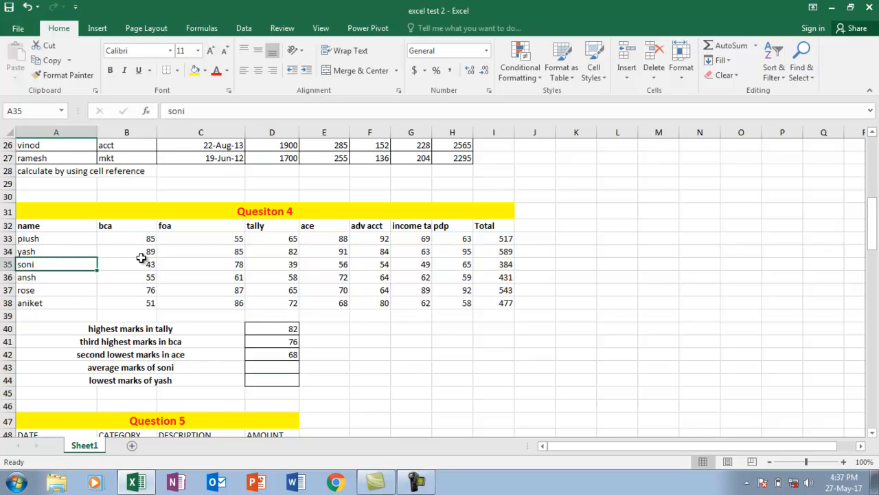
drag(147, 258, 485, 261)
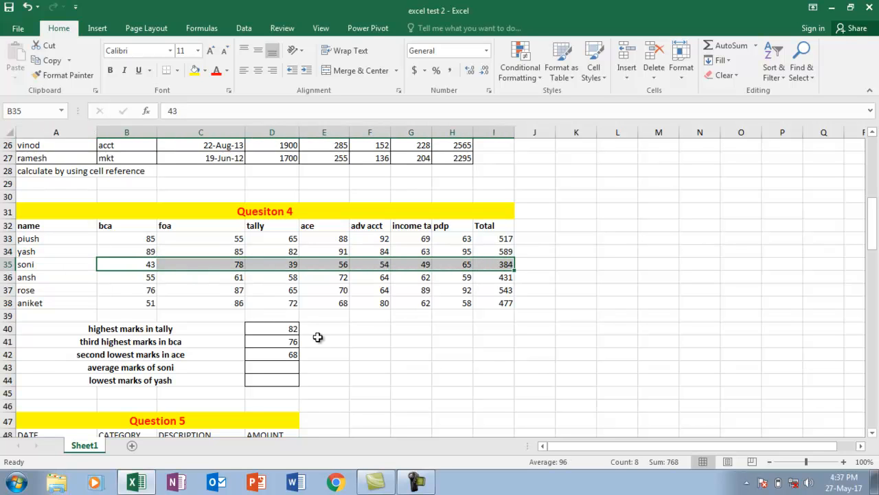
click(282, 363)
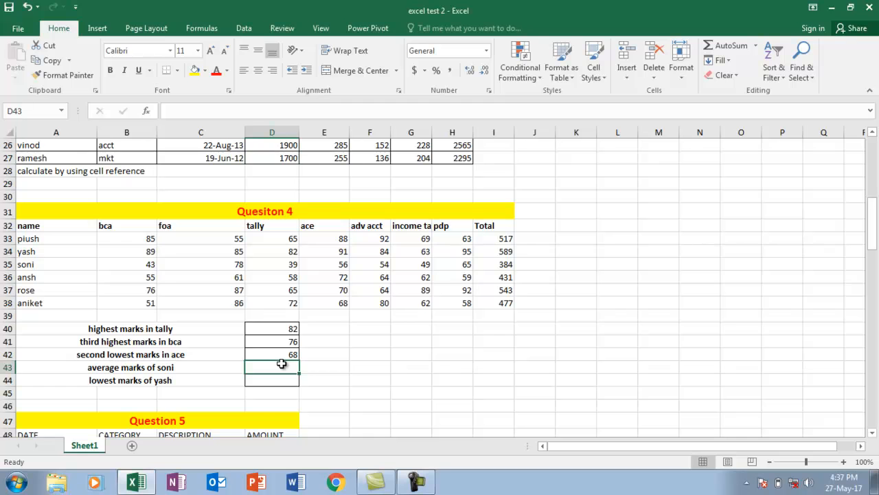
text(=AVERAGE()
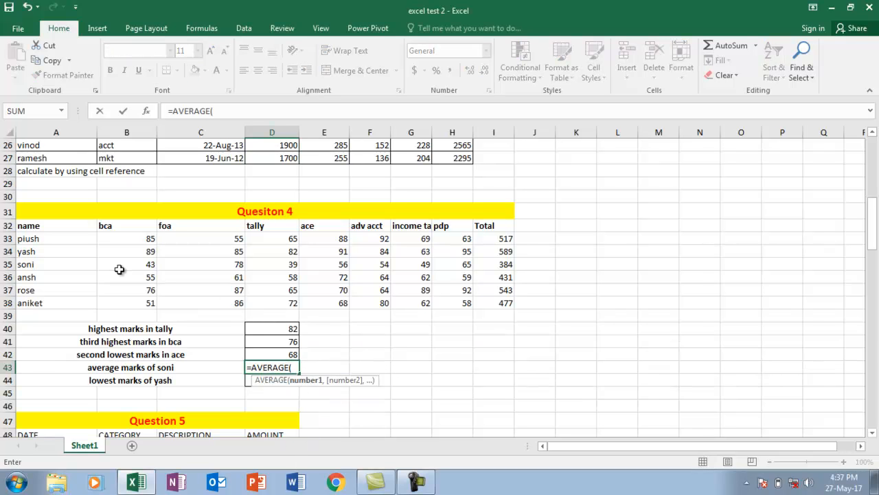
drag(116, 264, 461, 266)
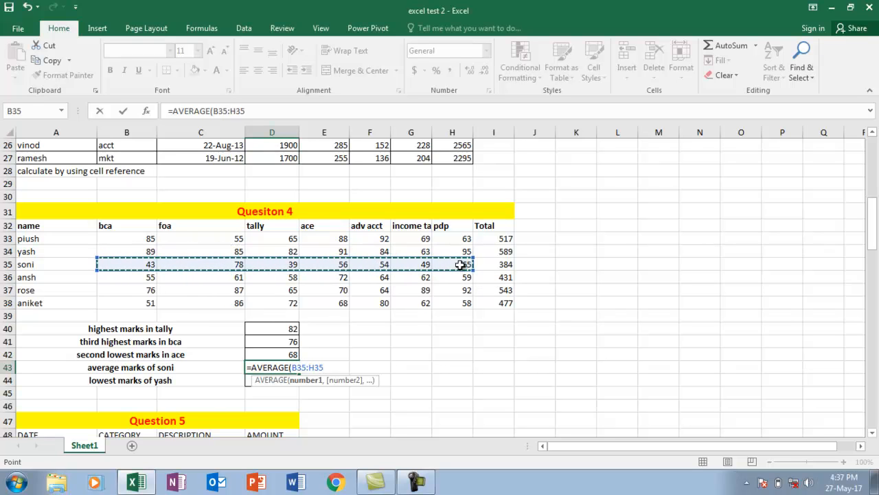
text())
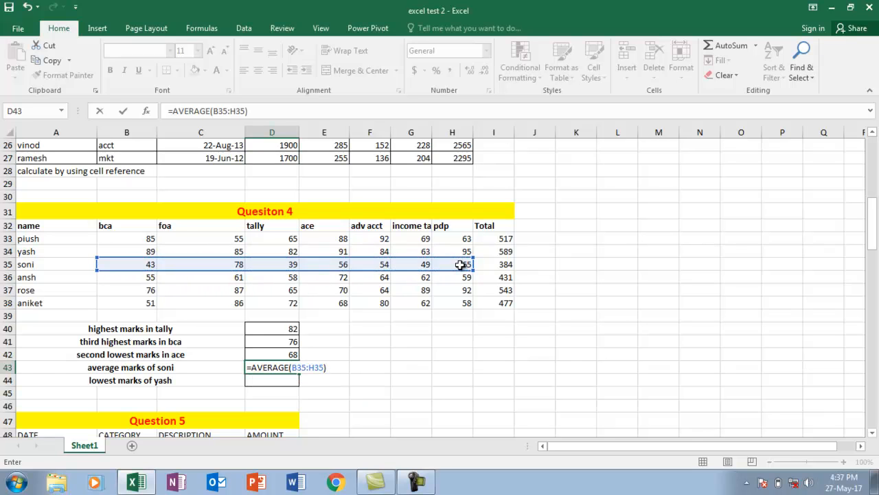
key(Return)
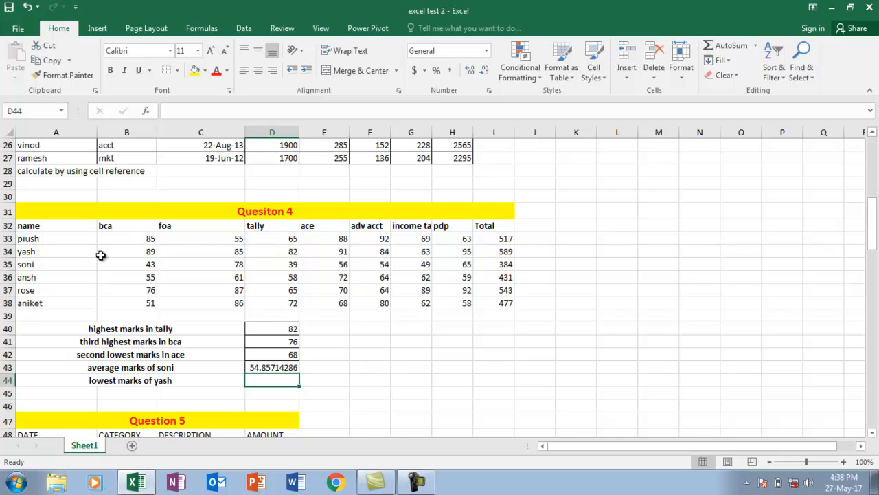
Calculate the lowest marks of the student in row 34 in D44 with =MIN(B34:H34) and check that student's marks
drag(140, 252, 467, 251)
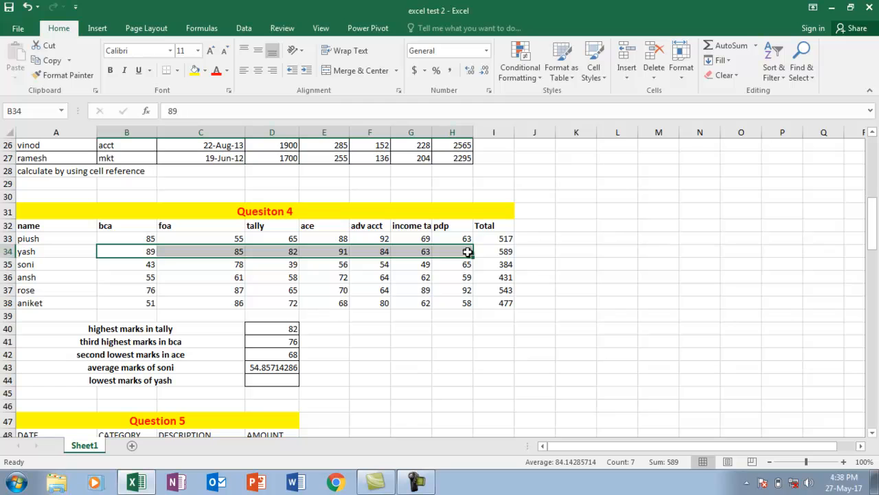
click(262, 379)
text(=MIN()
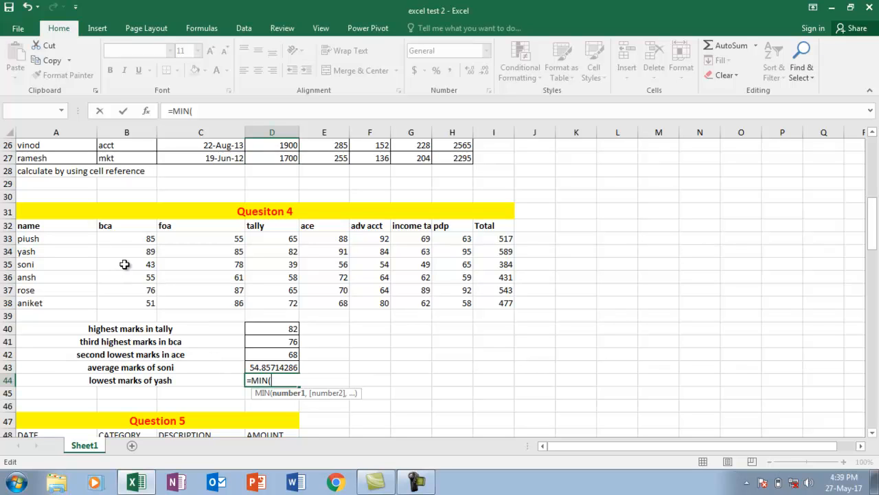
drag(127, 252, 462, 248)
text())
key(Return)
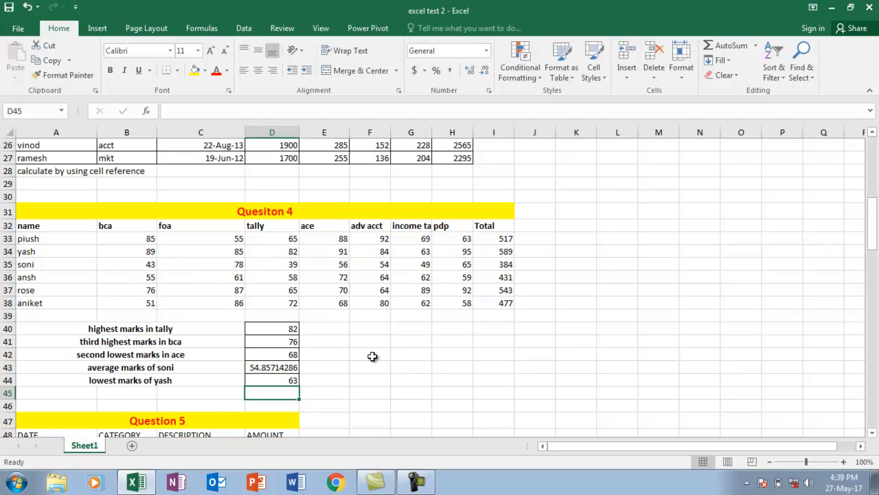
drag(128, 251, 435, 252)
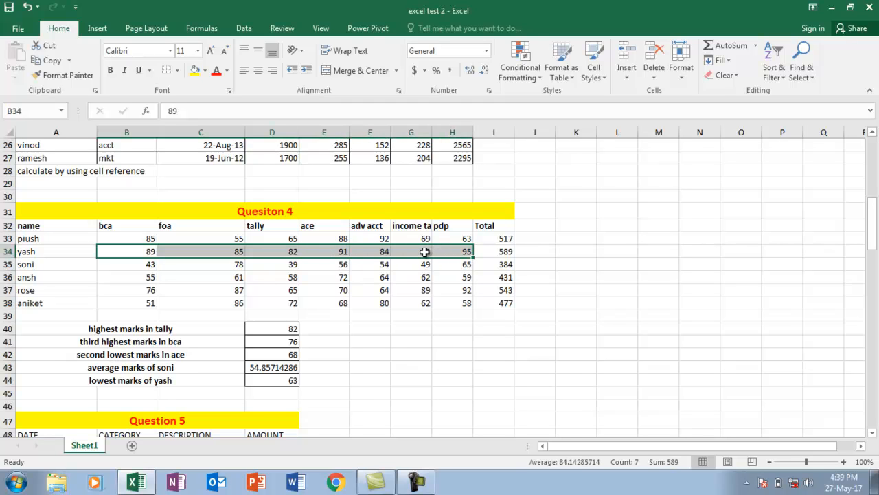
click(424, 251)
Examine the Question 5 table and the formatting instructions listed below it
drag(876, 230, 877, 278)
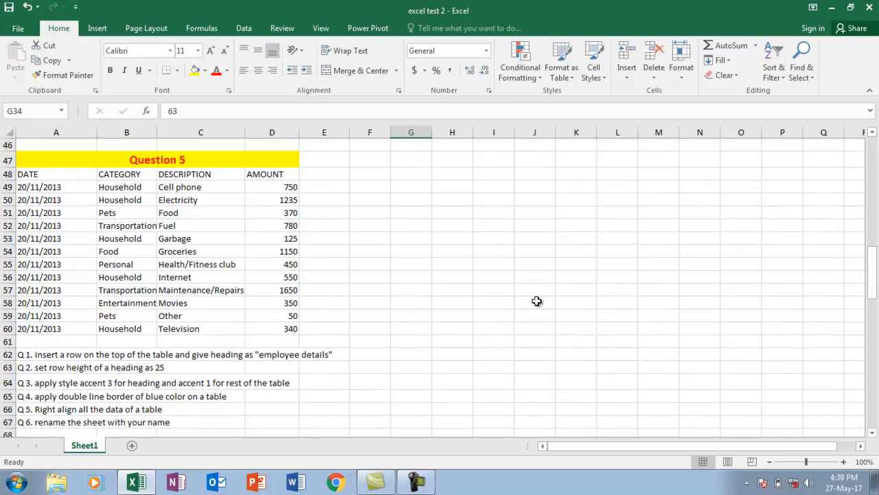
click(62, 353)
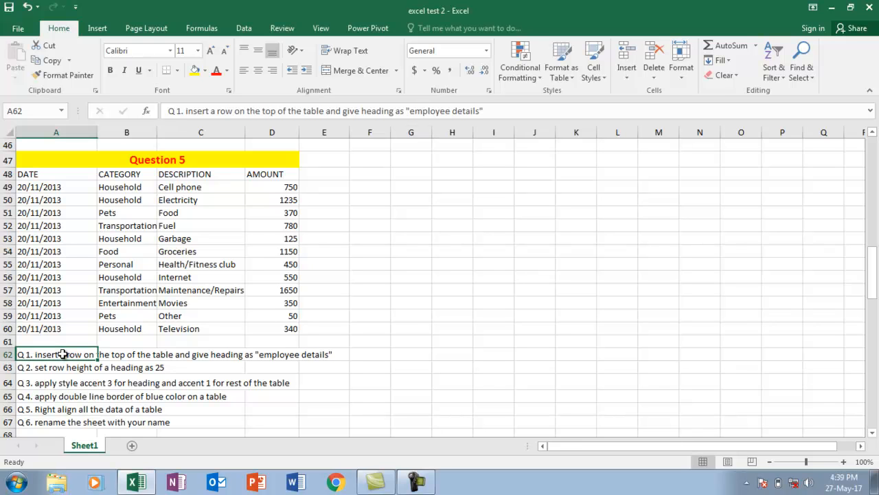
click(122, 368)
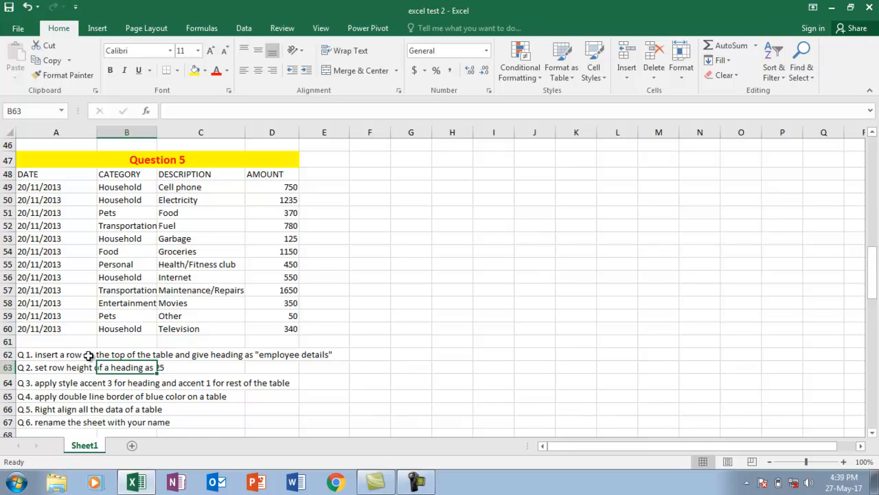
drag(863, 283, 867, 276)
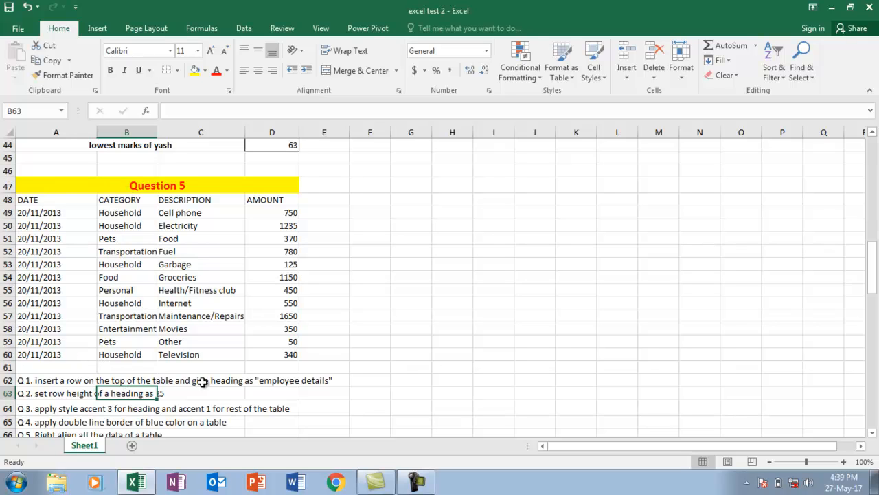
drag(36, 201, 269, 354)
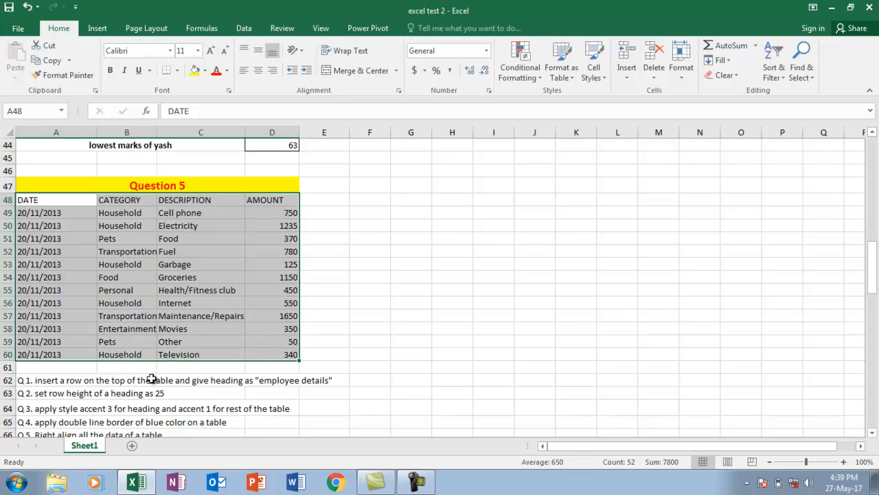
click(91, 380)
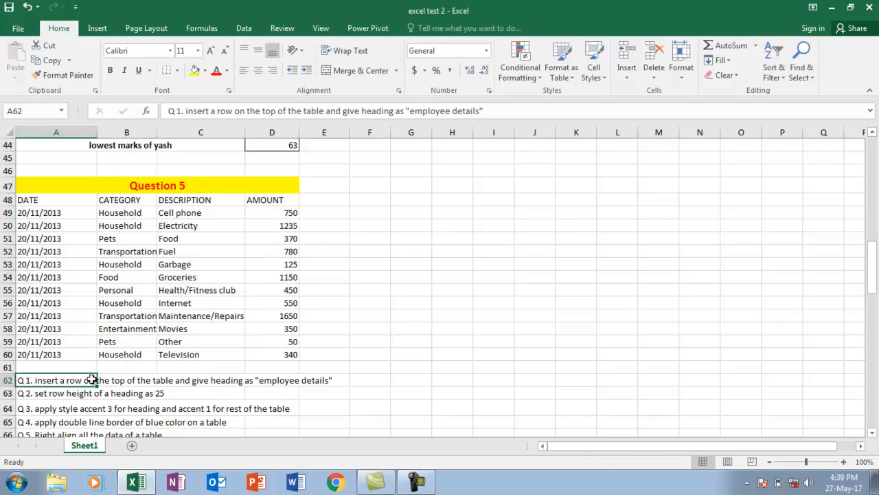
click(291, 380)
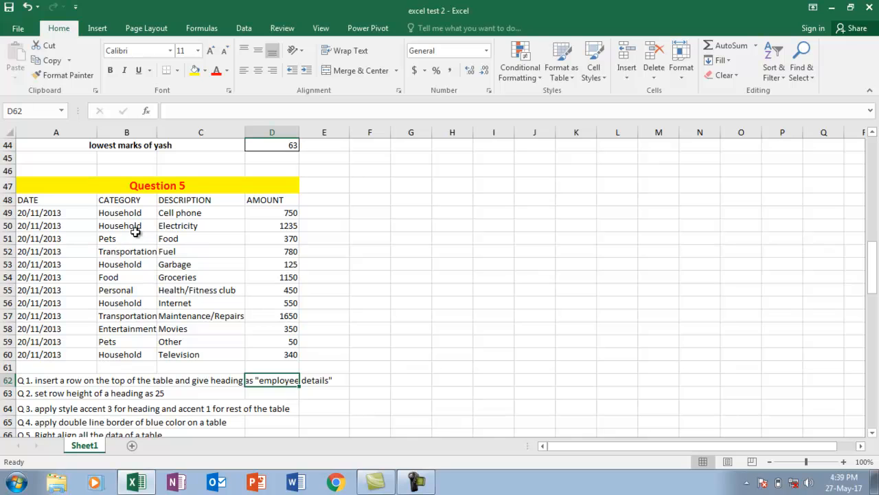
click(5, 200)
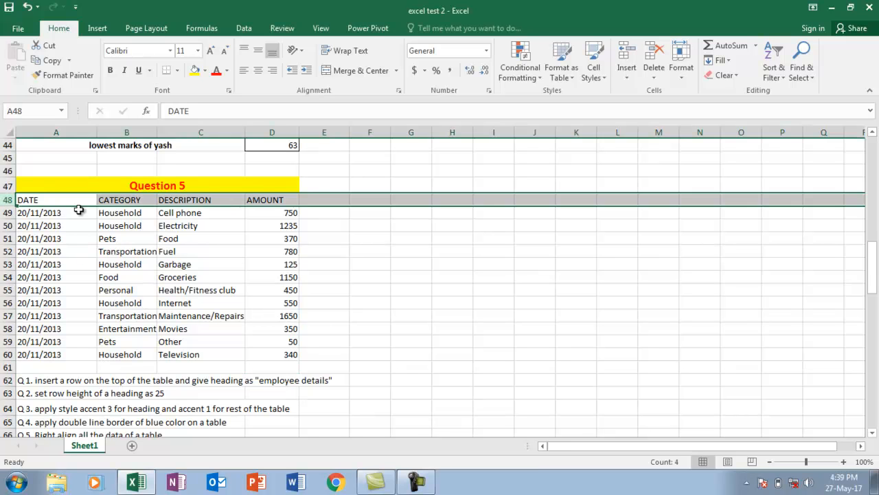
right_click(6, 200)
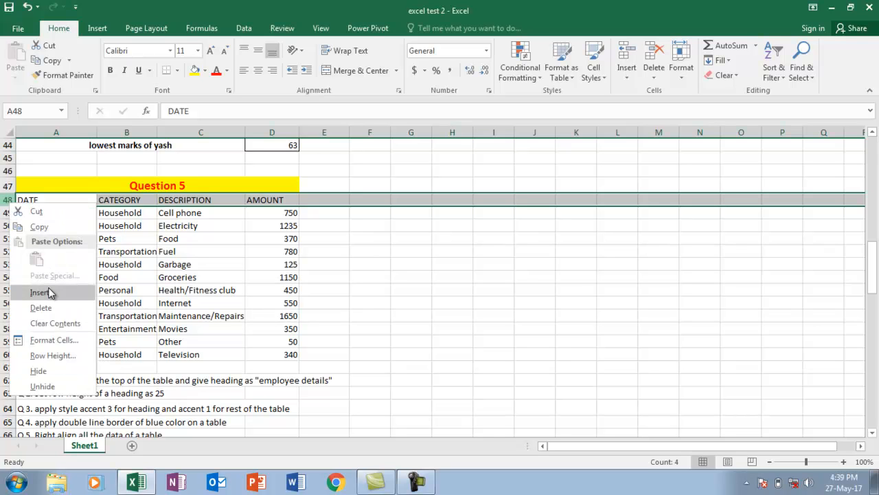
click(176, 231)
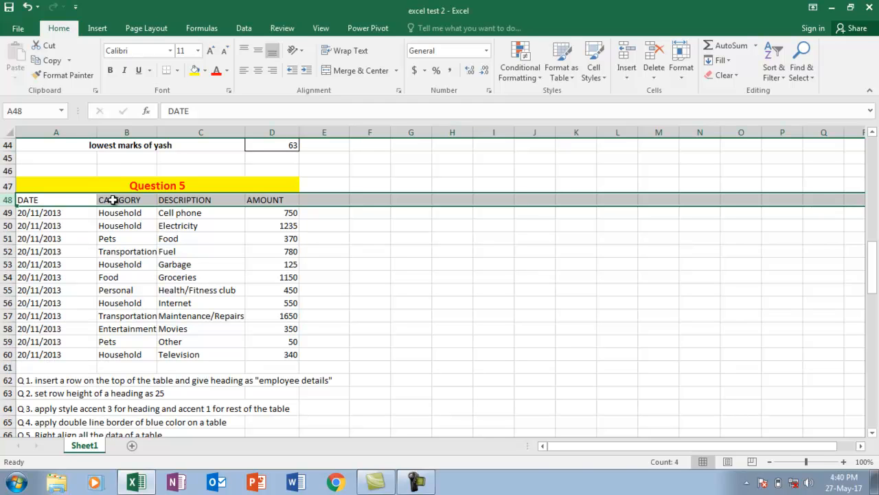
click(118, 133)
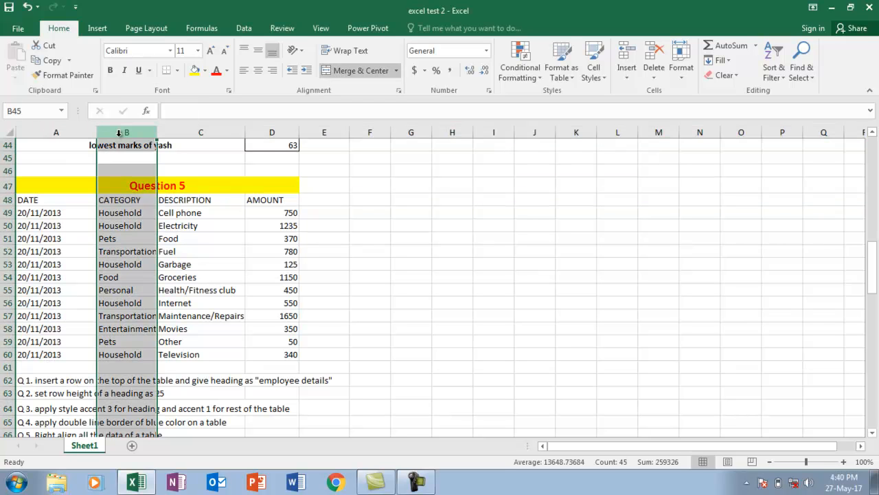
Insert a new row above the header row of the Question 5 table, at row 48
click(4, 200)
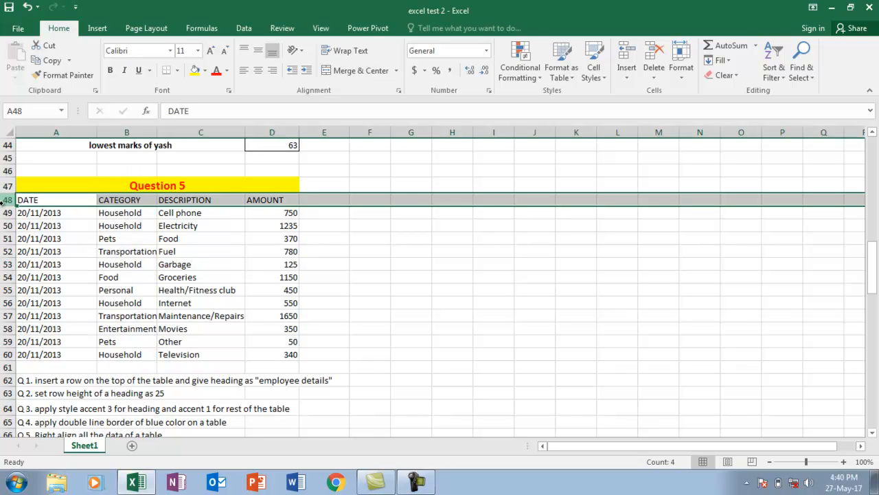
right_click(4, 199)
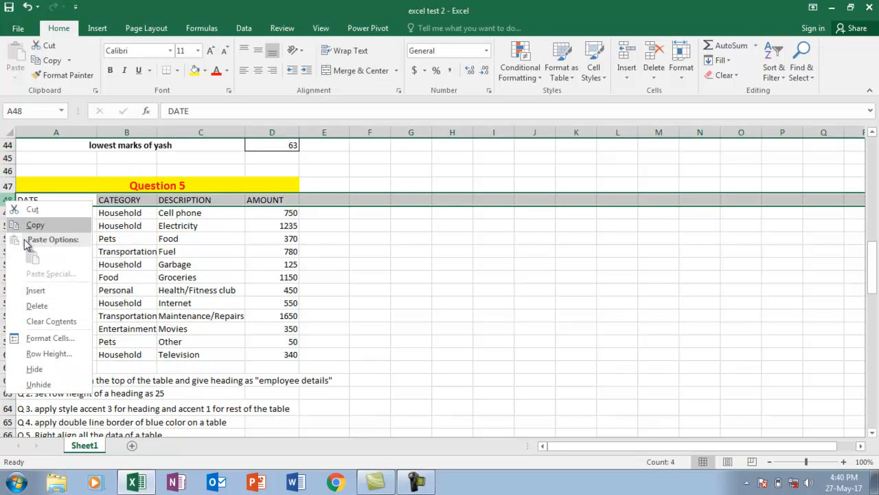
click(36, 291)
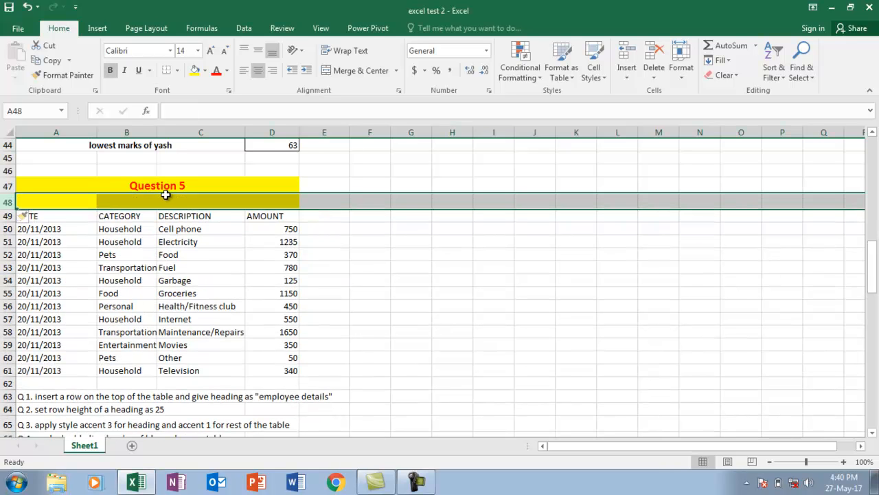
click(118, 199)
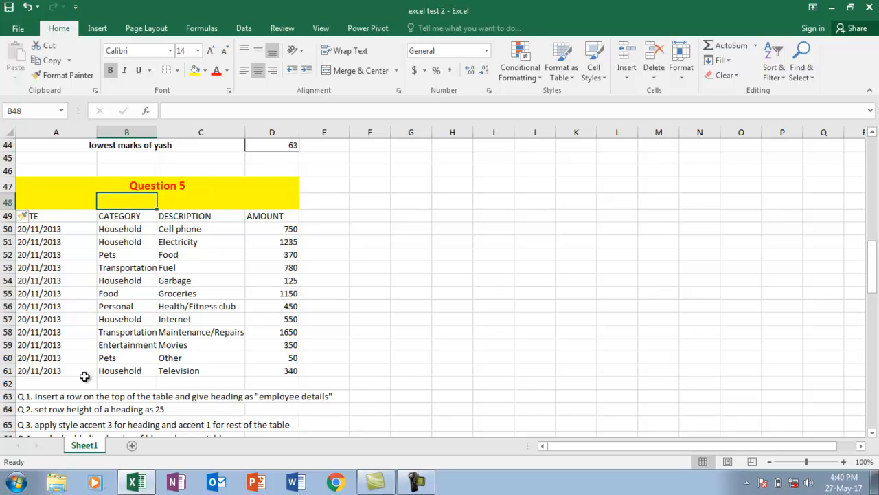
Merge and center A48:D48 and enter the heading EMPLOYEE DETAILS
drag(59, 202, 262, 200)
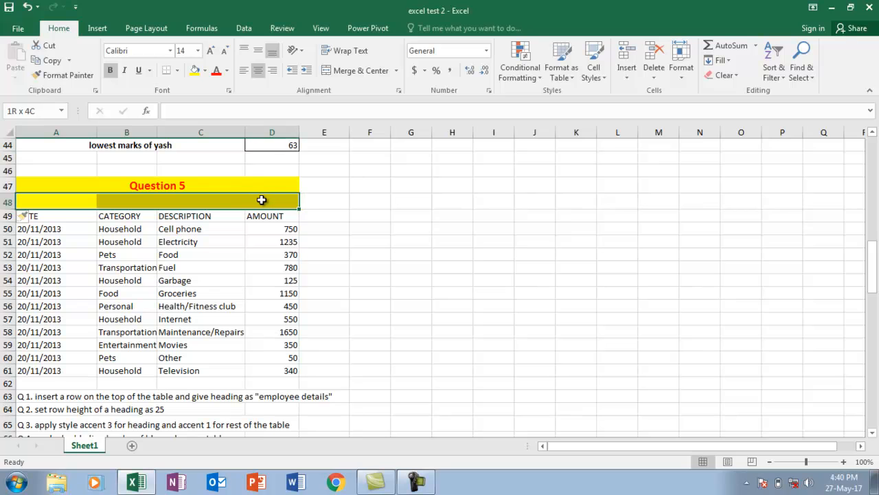
click(339, 71)
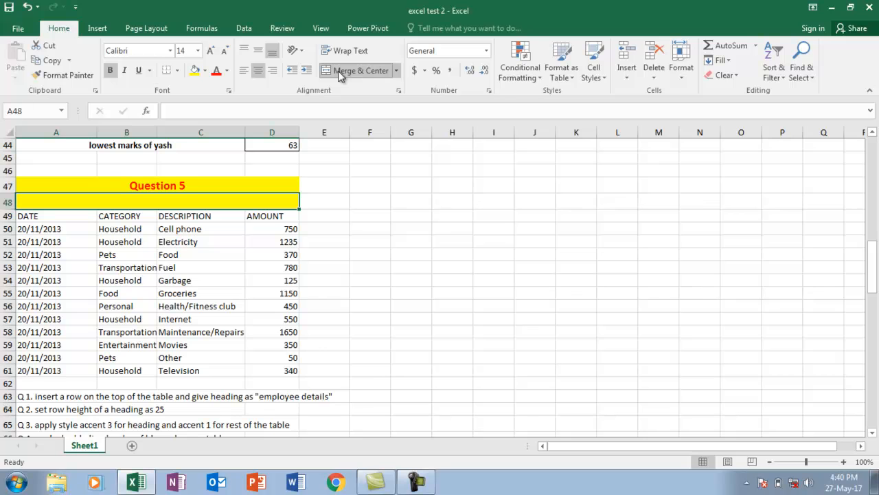
text(EM)
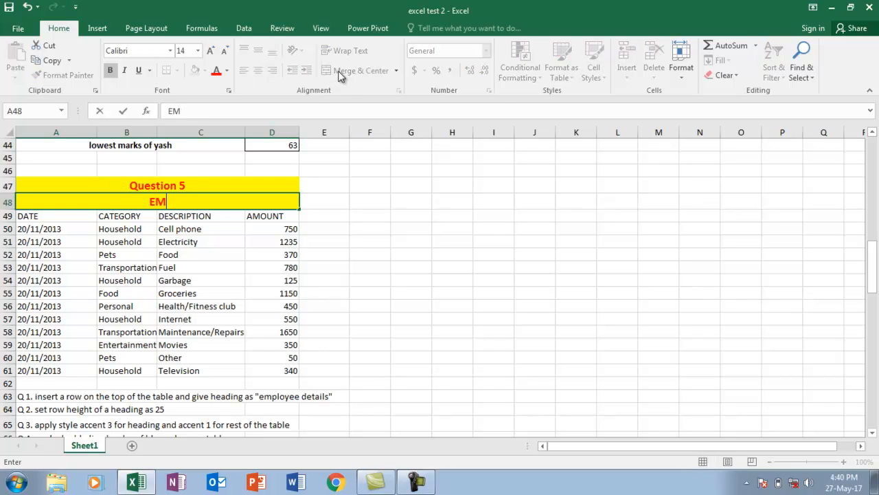
text(PLOYEE DETAILS)
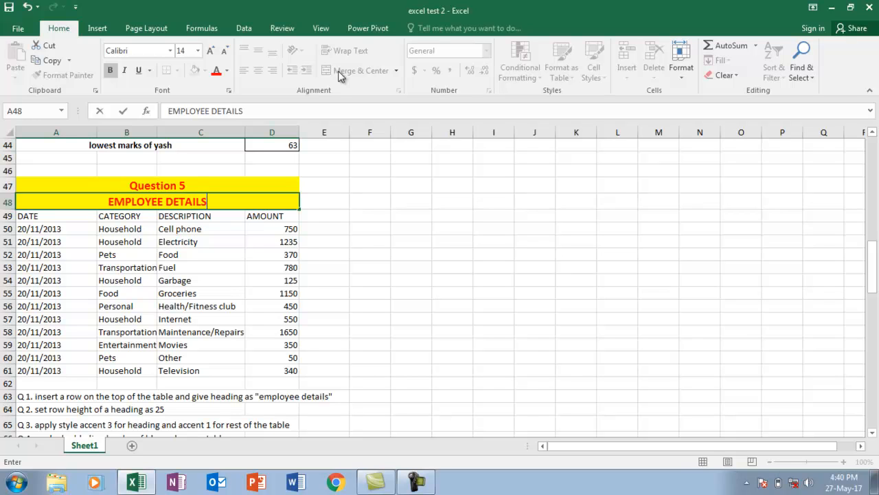
key(Return)
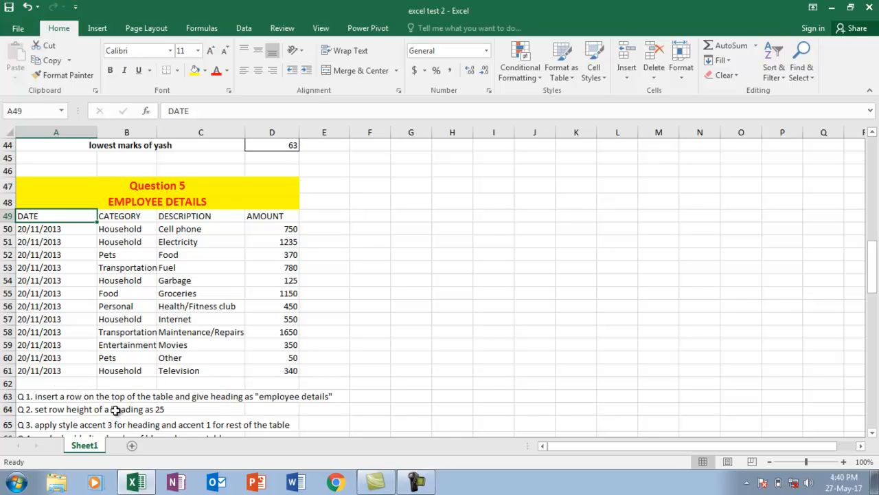
Set the row height of the EMPLOYEE DETAILS heading to 25
click(147, 201)
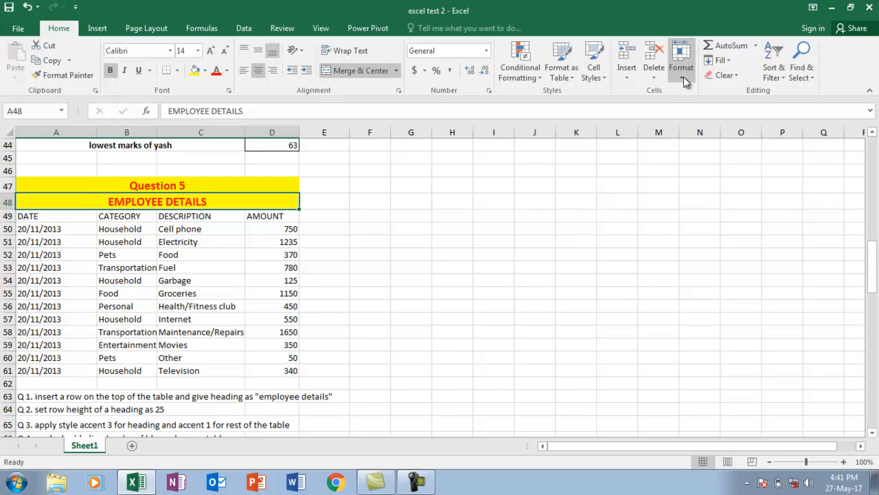
click(719, 105)
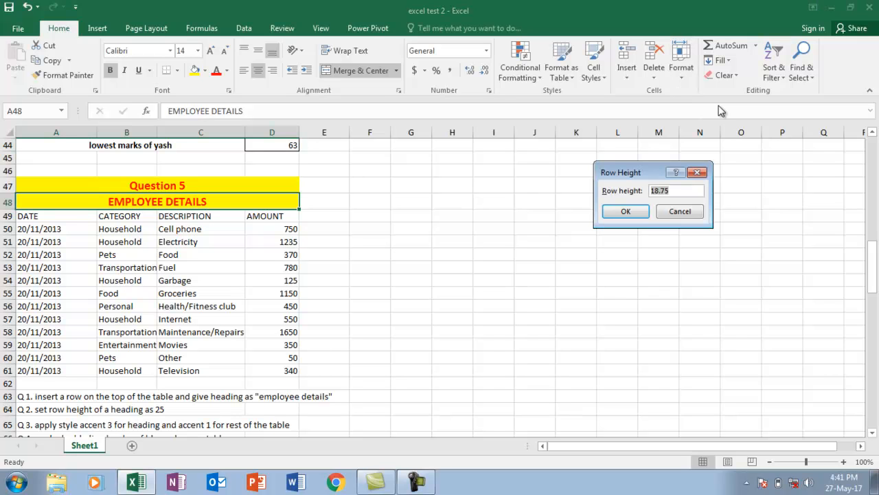
text(25)
key(Return)
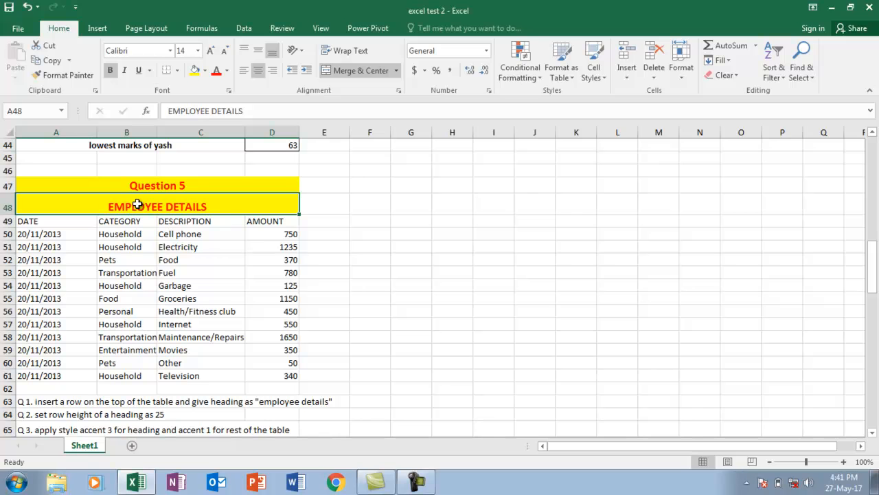
drag(872, 276, 873, 290)
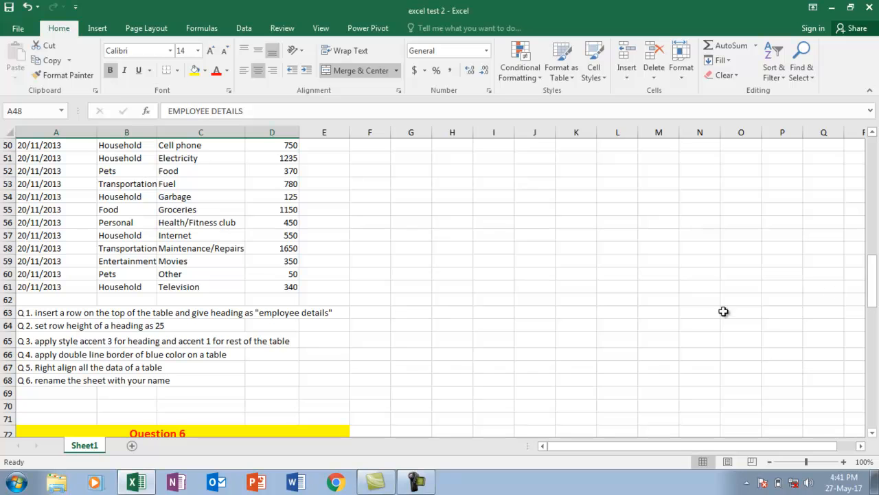
Apply the Accent3 cell style to the column header row A49:D49 of the Question 5 table
drag(871, 296, 871, 288)
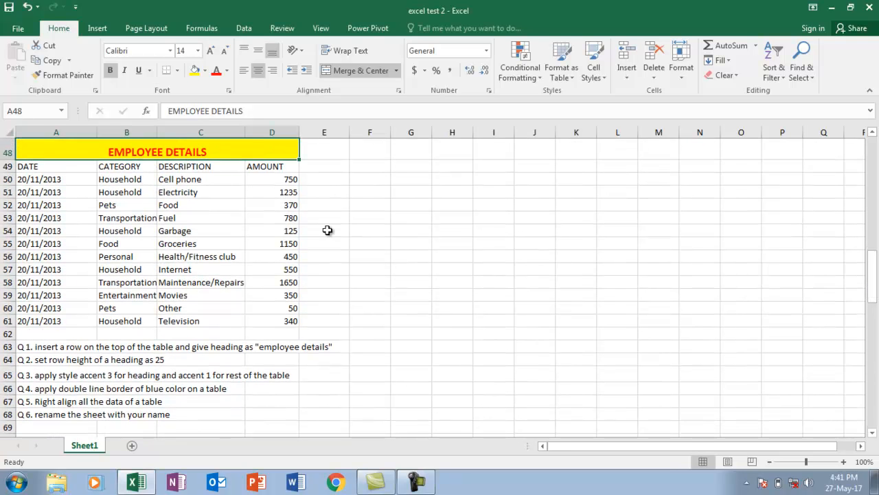
drag(20, 167, 252, 166)
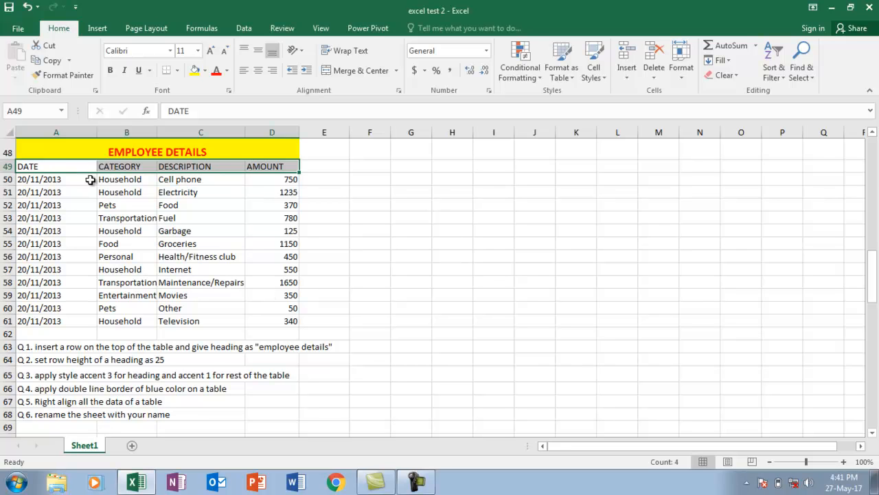
drag(59, 166, 286, 167)
click(597, 81)
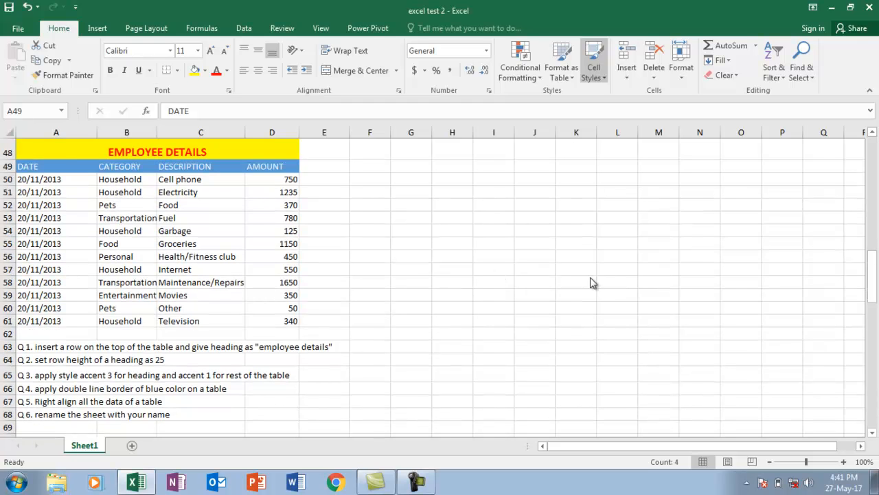
click(609, 273)
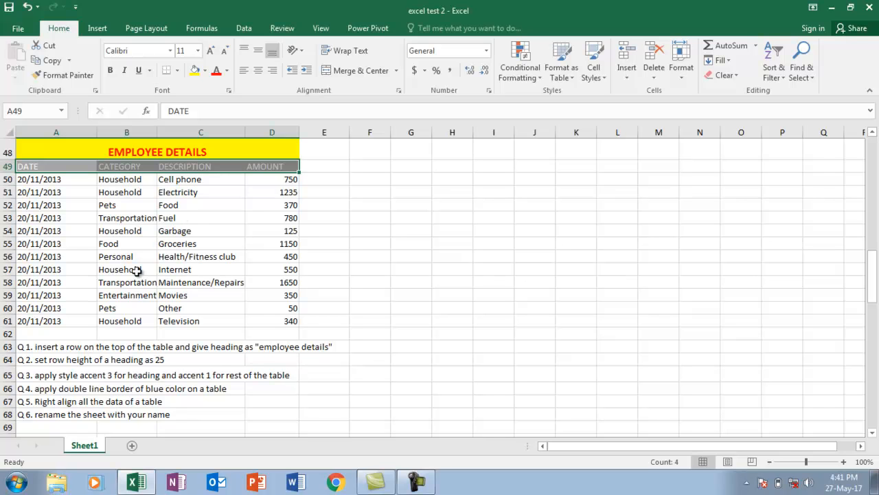
Apply the Accent1 cell style to the table's data rows A50:D61
drag(74, 178, 275, 326)
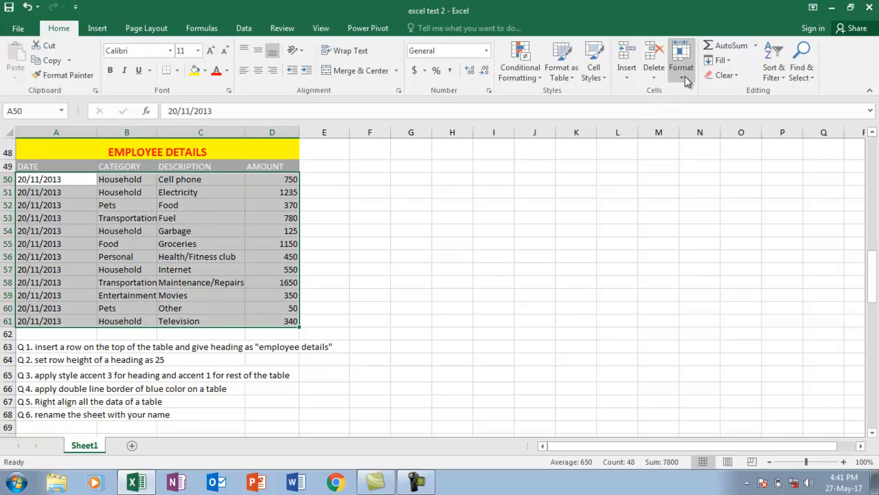
click(590, 80)
click(684, 186)
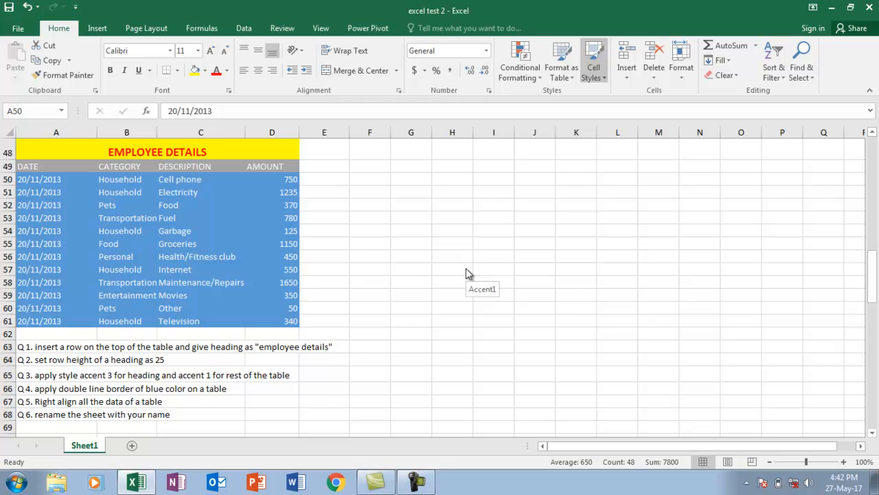
click(466, 271)
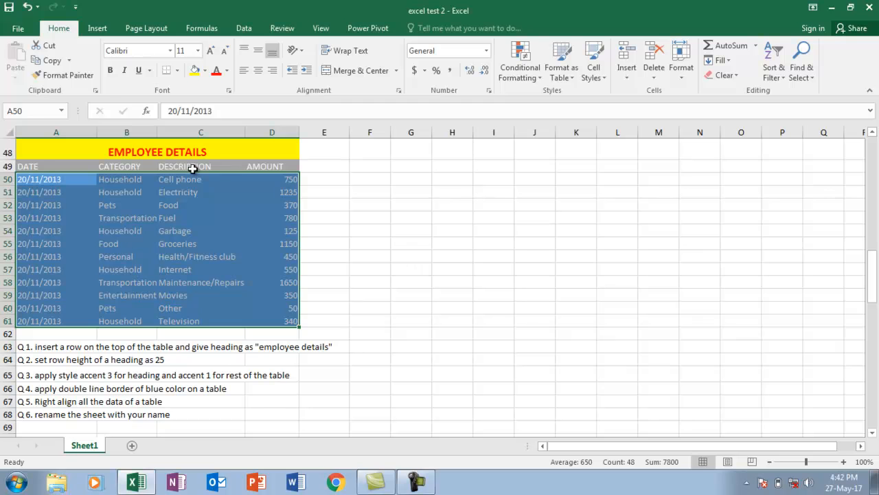
Set double-line borders on all outer and inner edges of A49:D61 in the cell formatting, without diagonal lines
drag(31, 166, 281, 325)
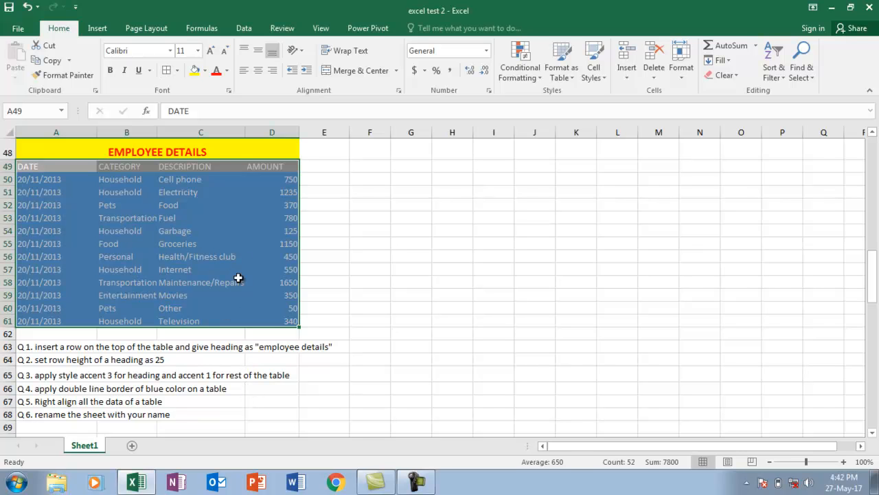
key(ctrl+1)
drag(659, 56, 504, 60)
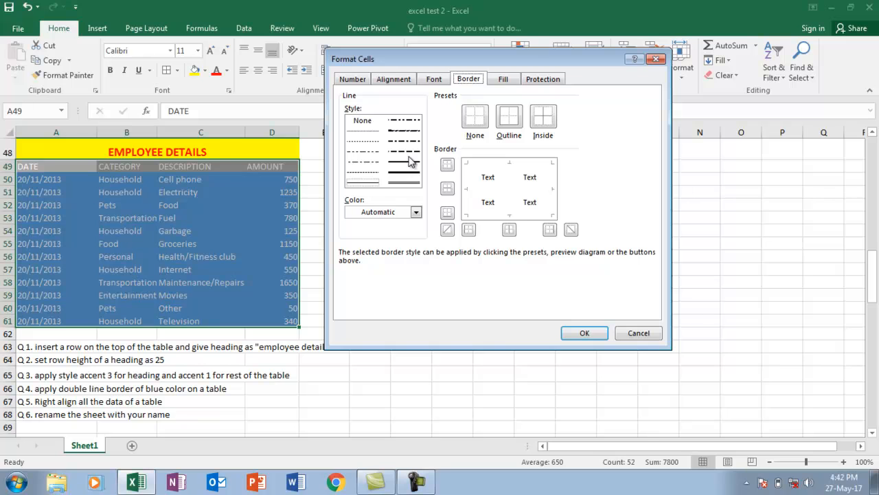
click(408, 184)
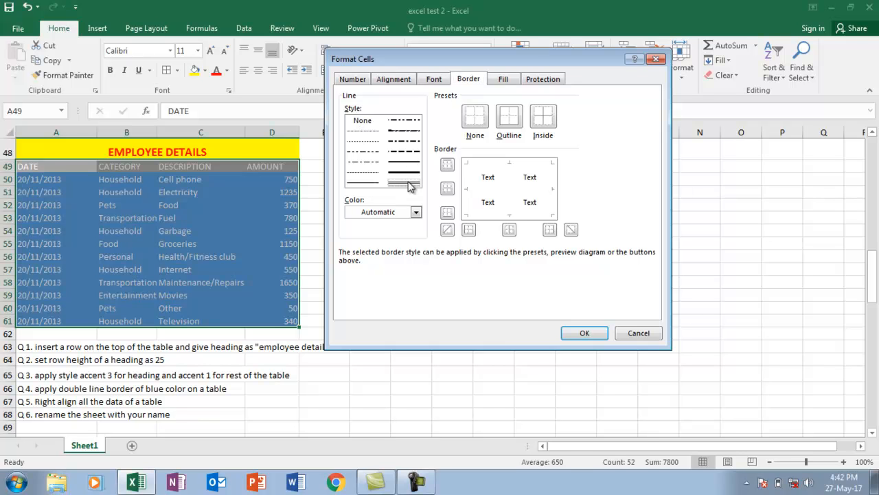
click(449, 167)
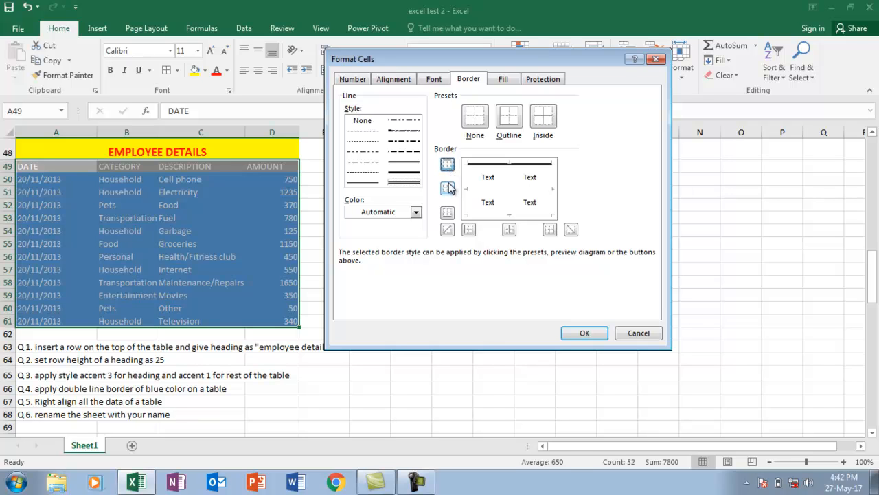
click(448, 189)
click(448, 212)
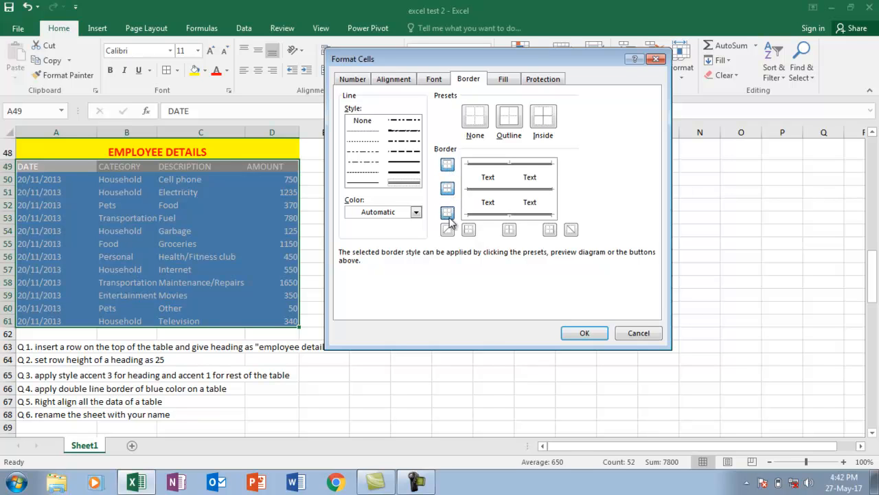
click(448, 229)
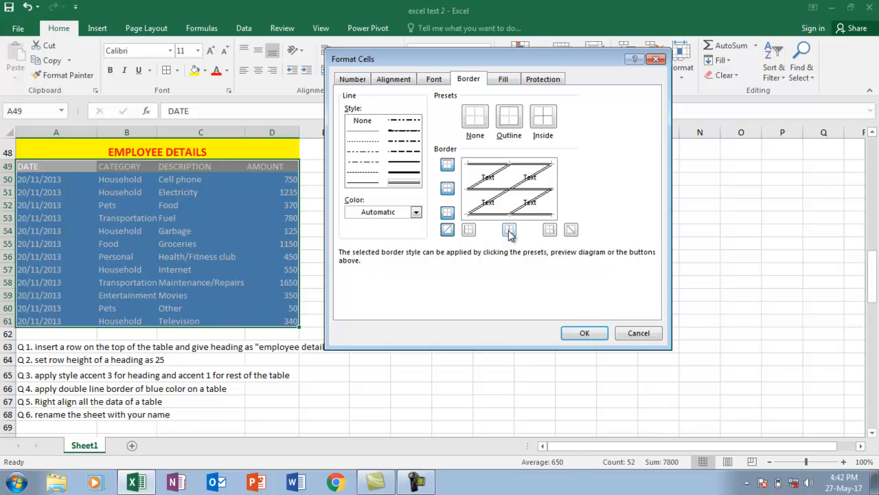
click(469, 229)
click(509, 230)
click(549, 230)
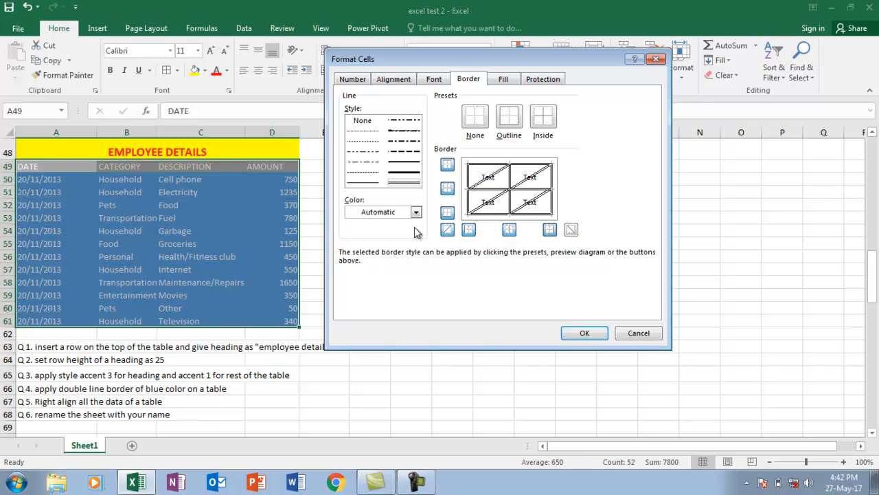
click(448, 229)
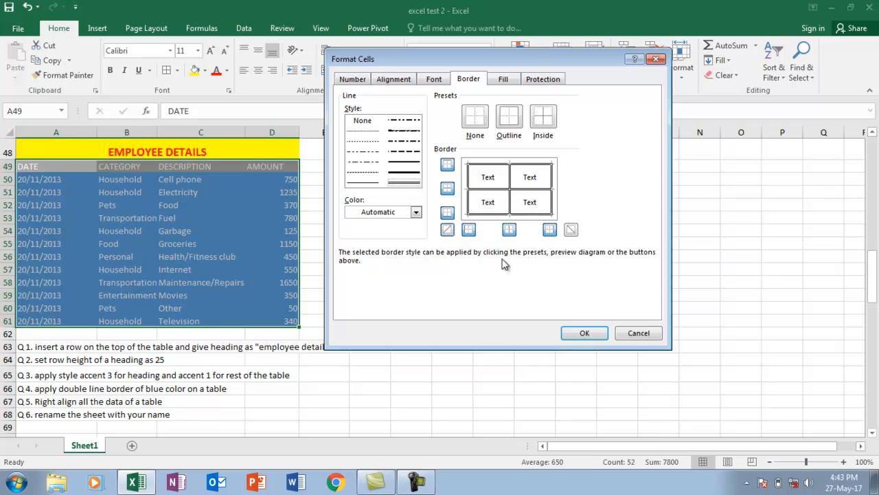
Choose the standard light blue as the border line color and apply the border settings to the table
click(416, 212)
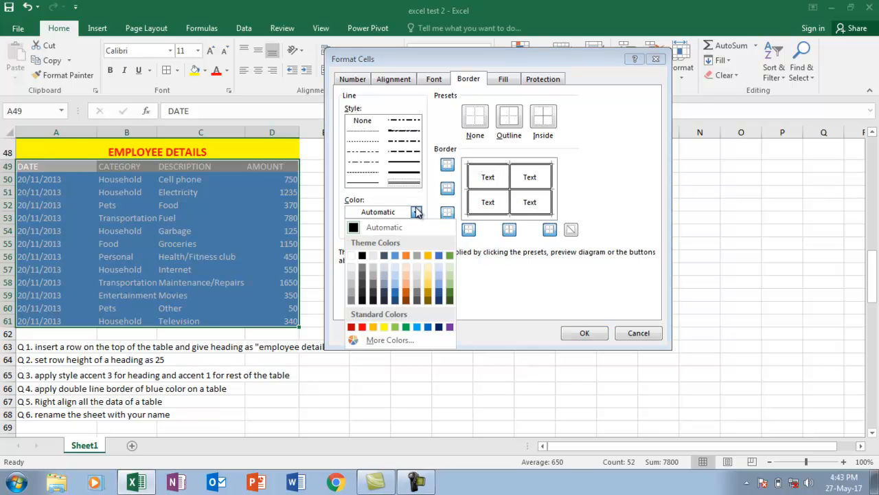
click(438, 300)
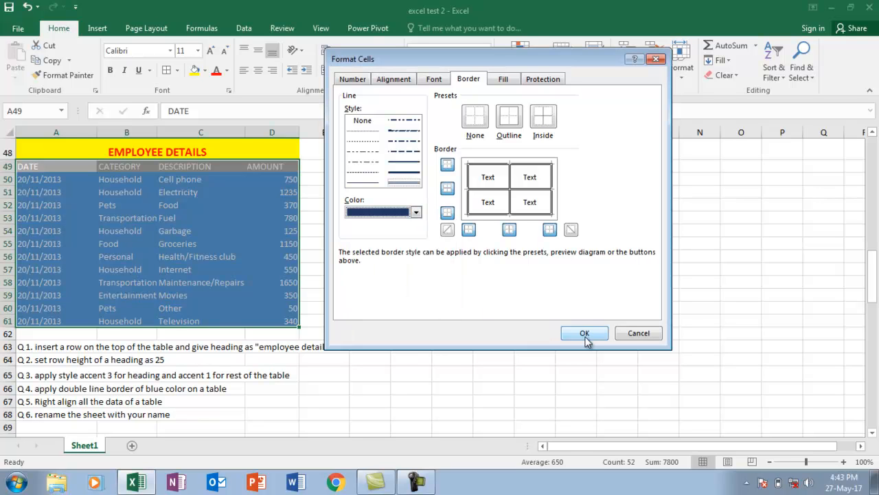
click(416, 213)
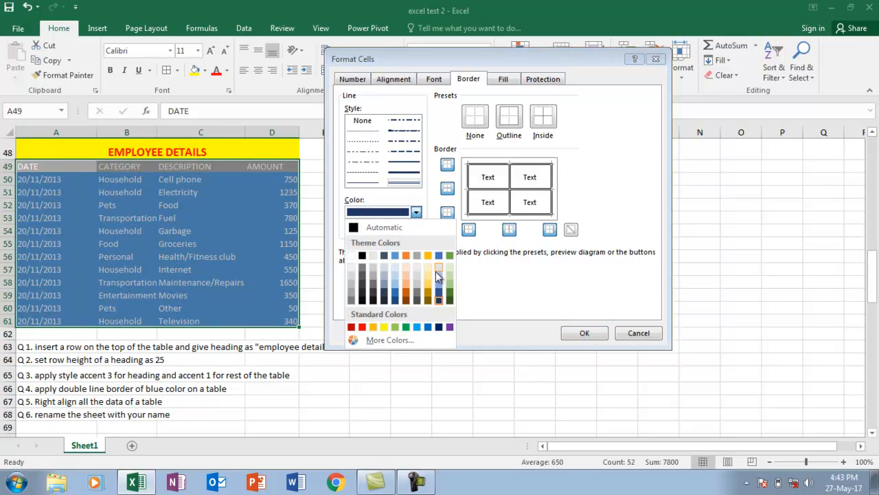
click(417, 327)
click(579, 334)
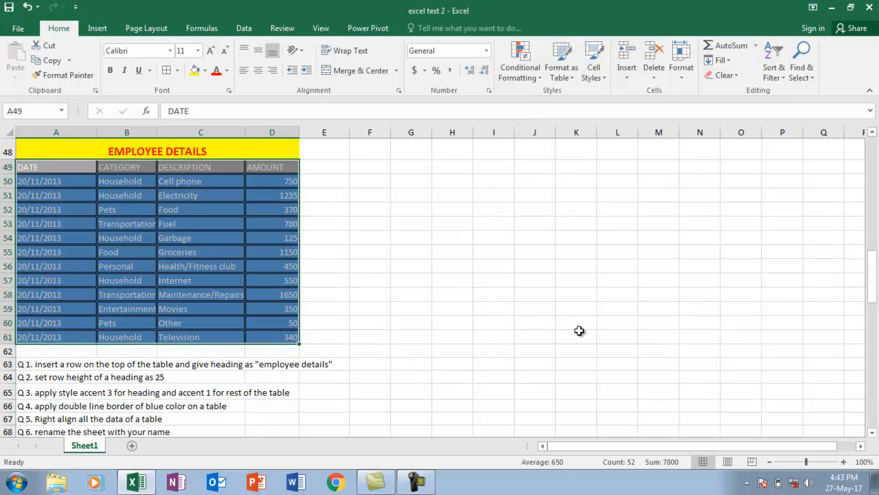
Right-align the data in A50:D61 of the Question 5 table
click(179, 238)
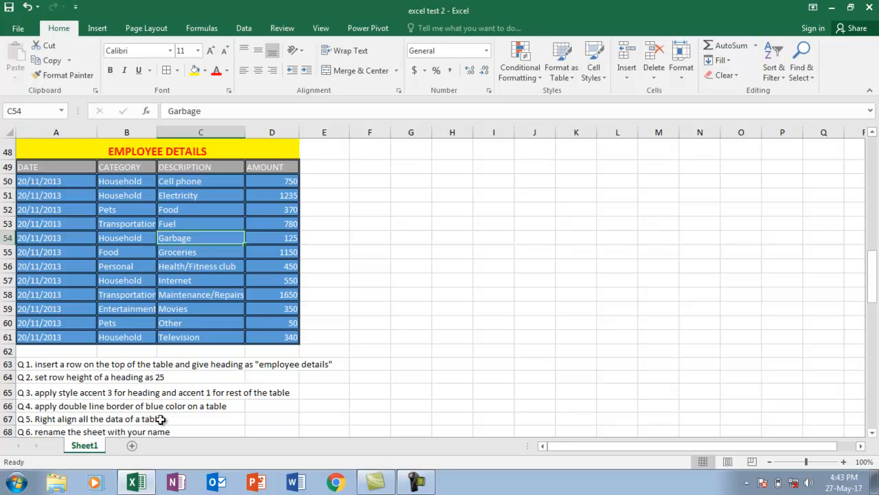
drag(55, 181, 265, 339)
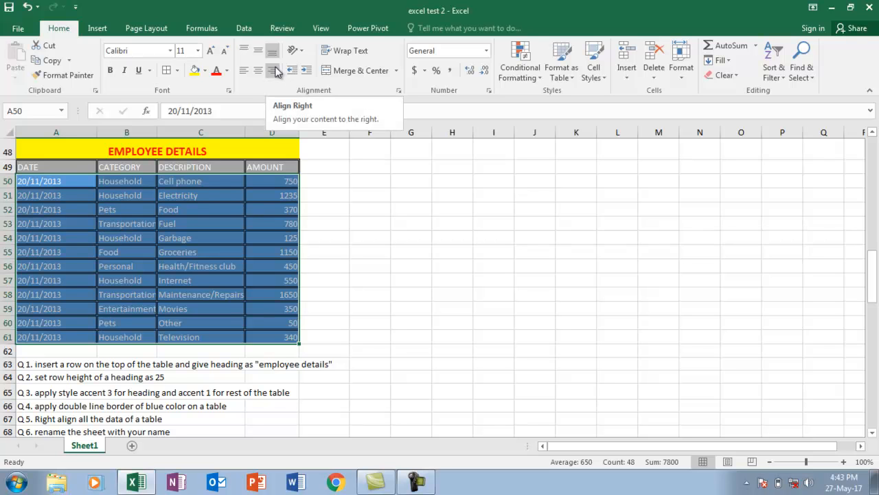
click(274, 71)
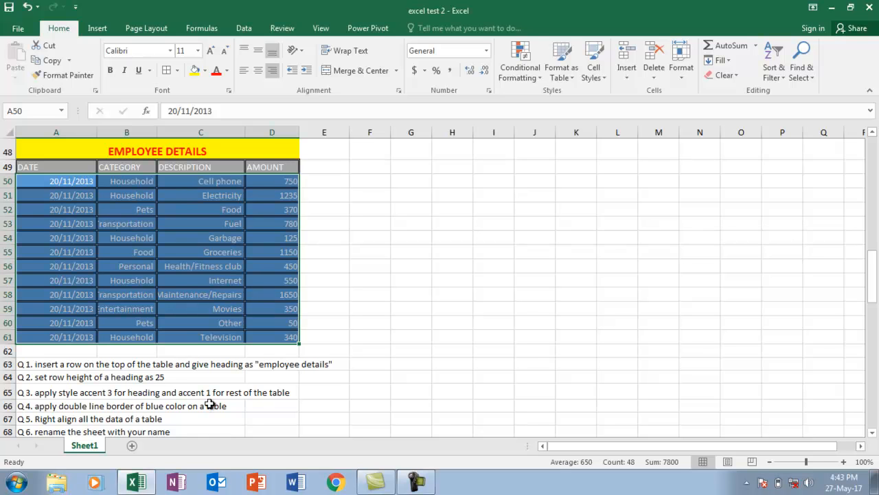
Rename Sheet1 with the person's own name, as the last Question 5 instruction in A68 asks
key(Down)
key(Down)
key(Down)
key(Down)
key(Down)
key(Down)
key(Down)
key(Down)
key(Down)
key(Down)
key(Down)
key(Down)
key(Down)
key(Down)
key(Down)
key(Down)
key(Down)
key(Down)
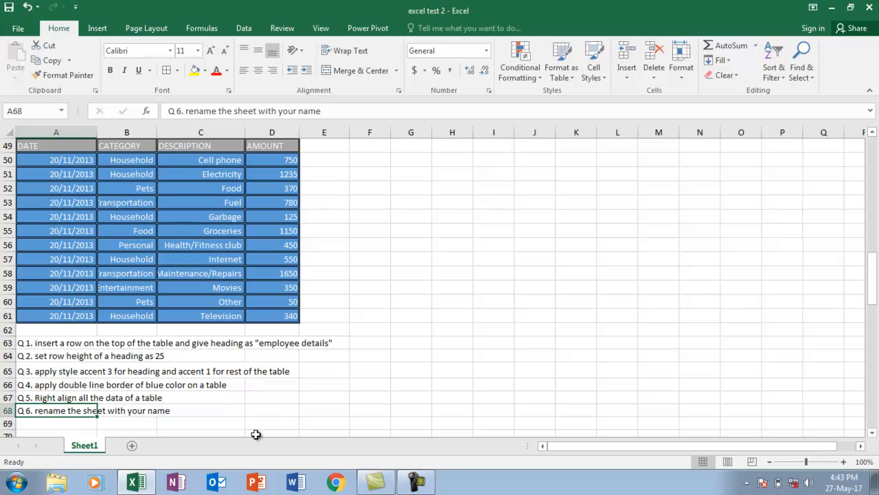
double_click(79, 448)
text(SANDEEP)
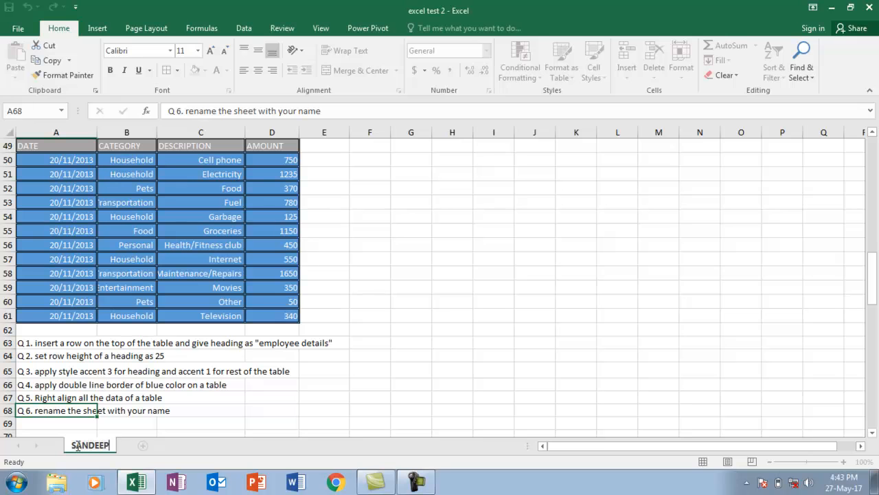
key(Return)
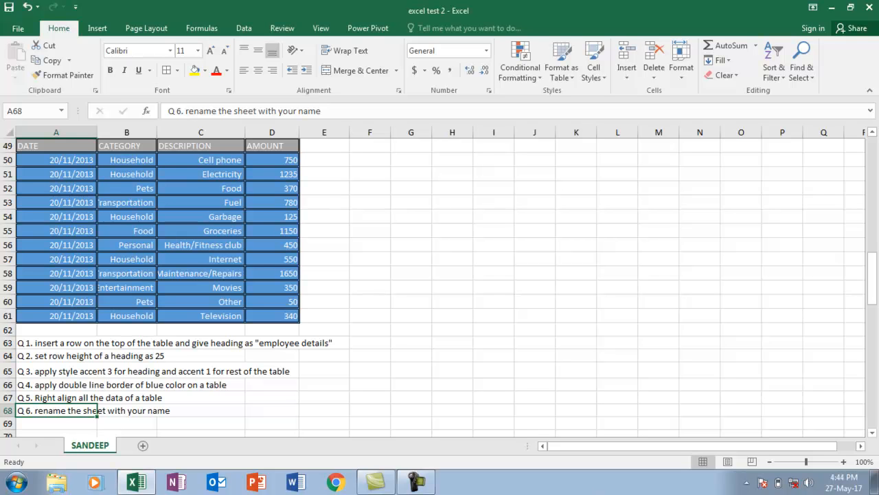
Enter the mixed-reference formula =B$74*$A75 in B75 of the Question 6 loan table
drag(877, 255, 876, 304)
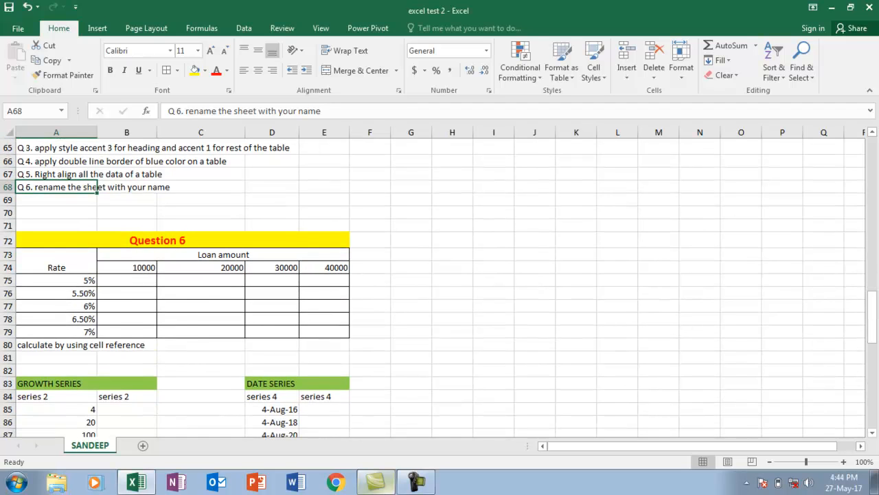
click(81, 266)
click(81, 282)
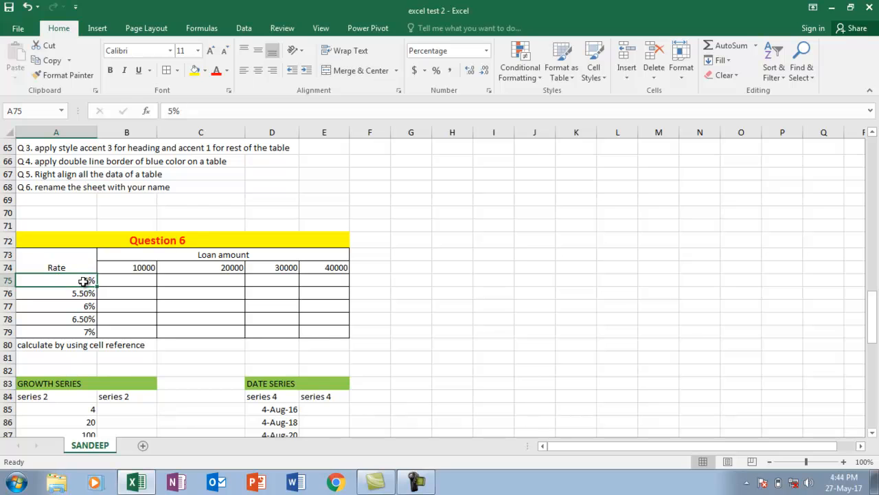
click(133, 269)
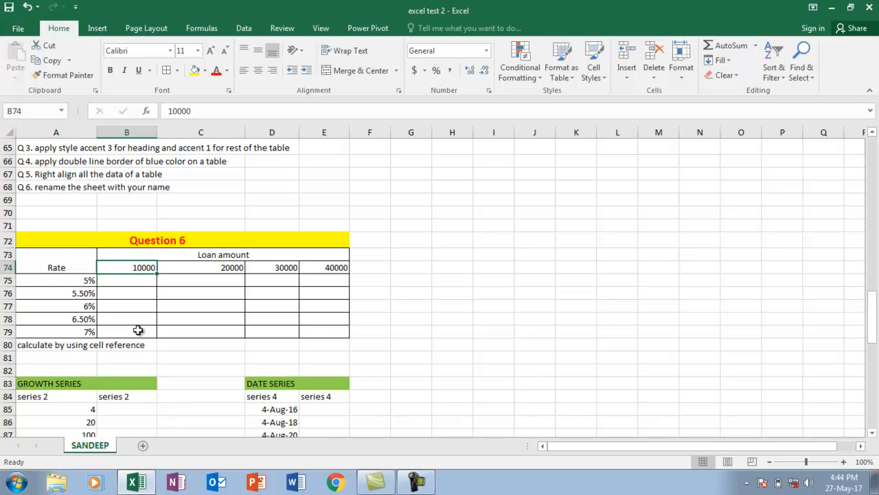
click(137, 283)
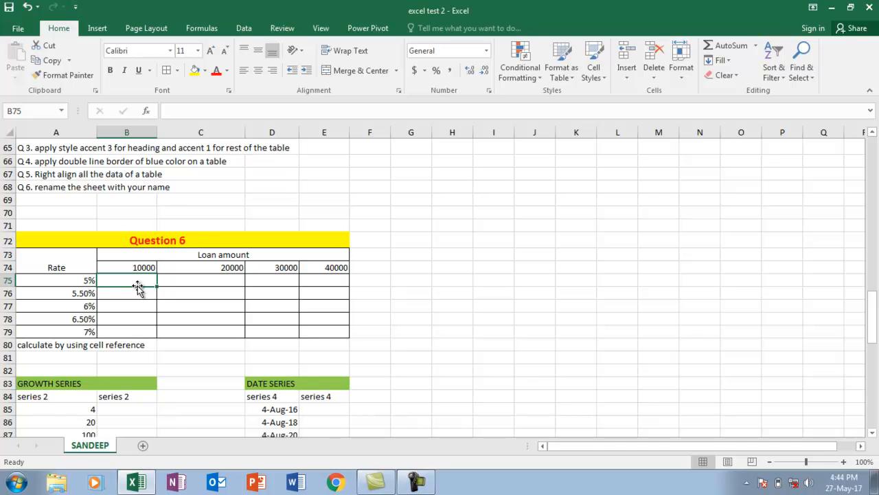
text(=)
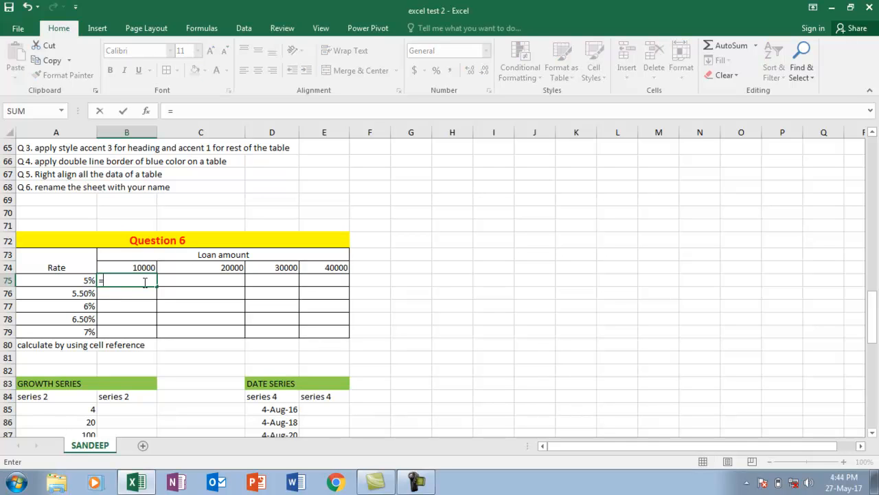
click(122, 267)
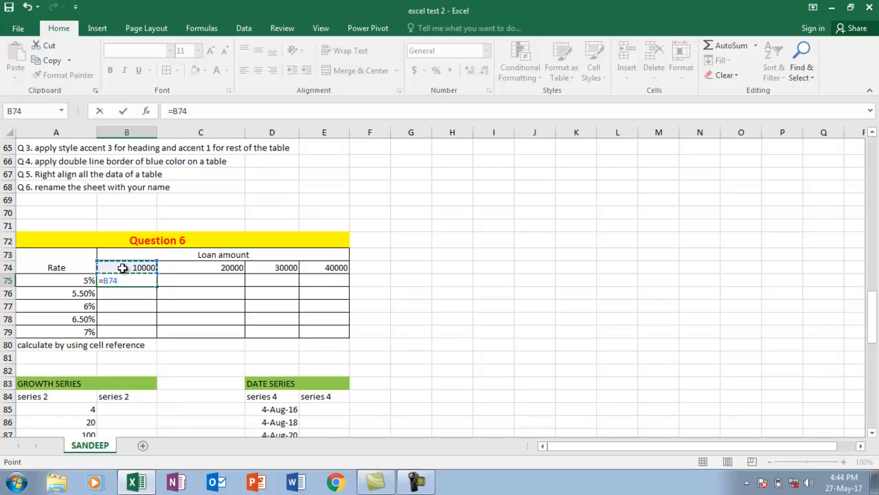
key(F4)
key(F4)
text(*)
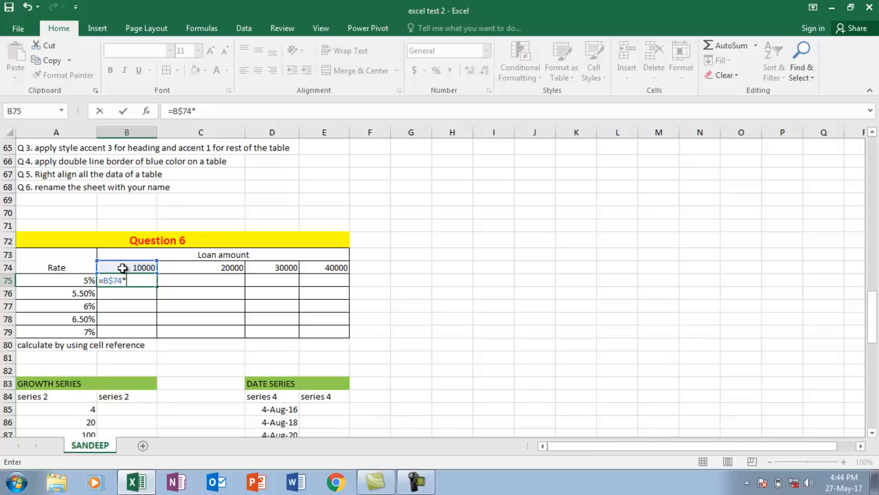
click(75, 281)
key(F4)
key(F4)
key(F4)
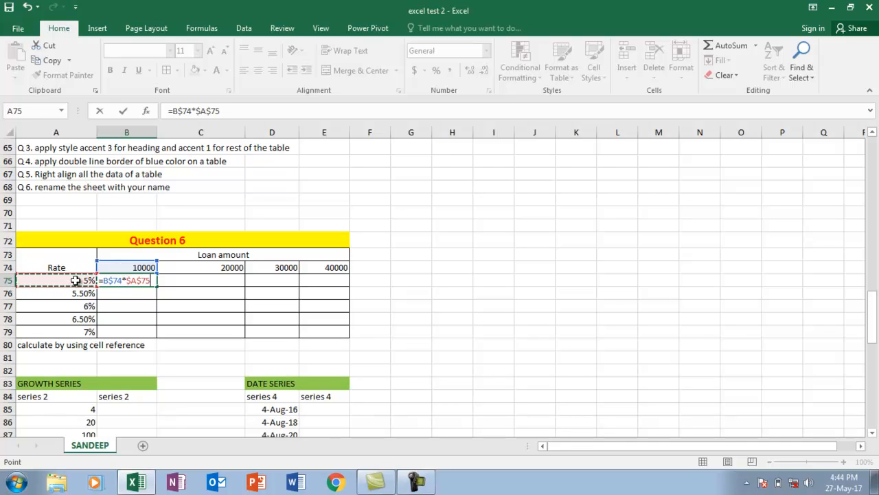
click(110, 281)
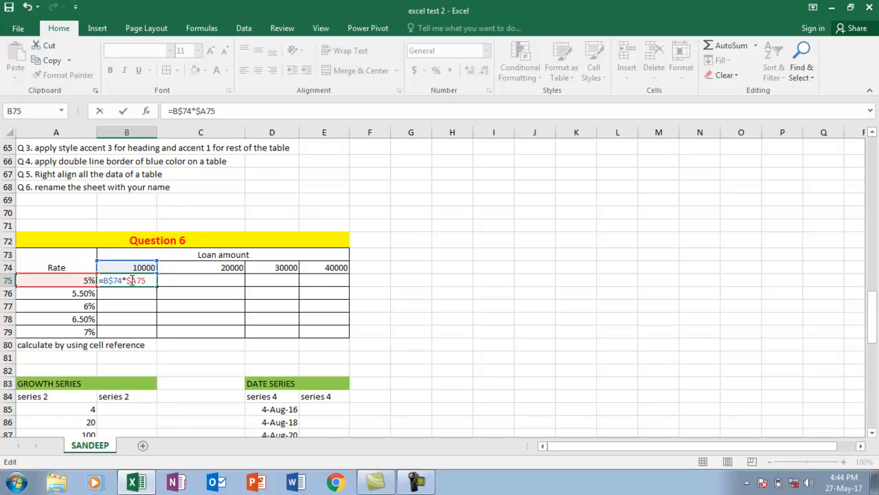
key(Return)
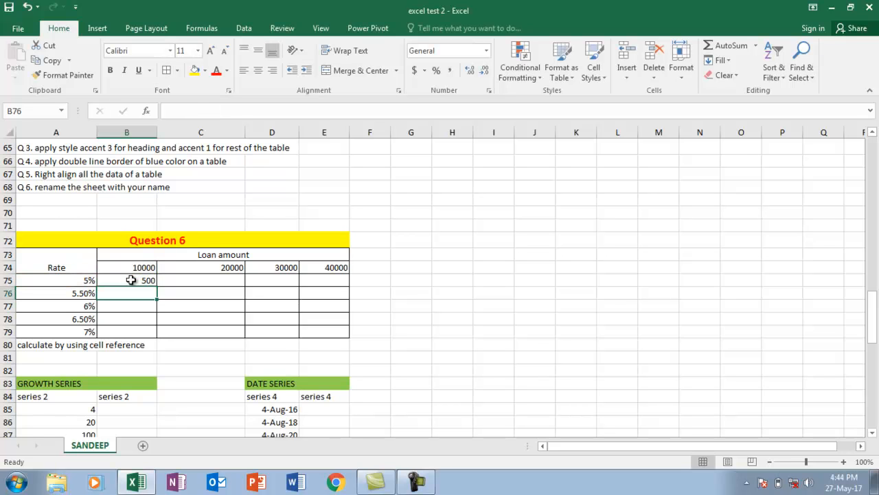
Fill the B75 formula across and down through B75:E79 to complete the Question 6 loan table
click(131, 280)
drag(157, 289, 350, 333)
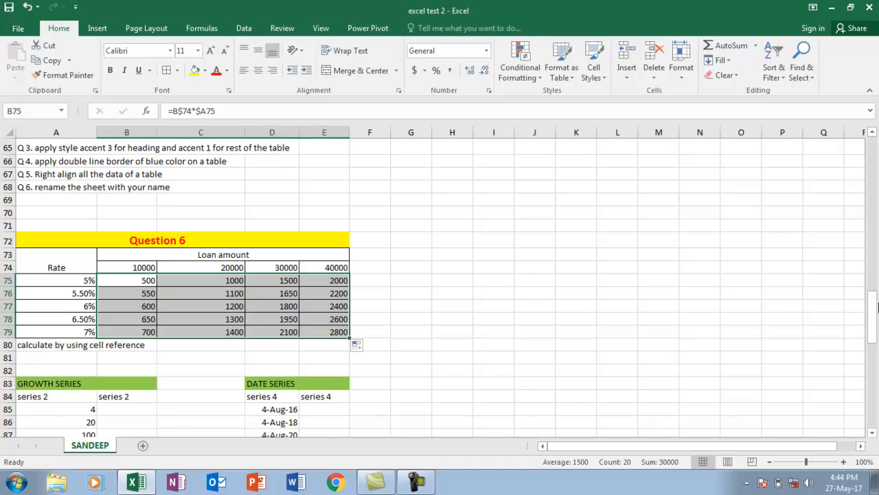
drag(872, 315, 783, 328)
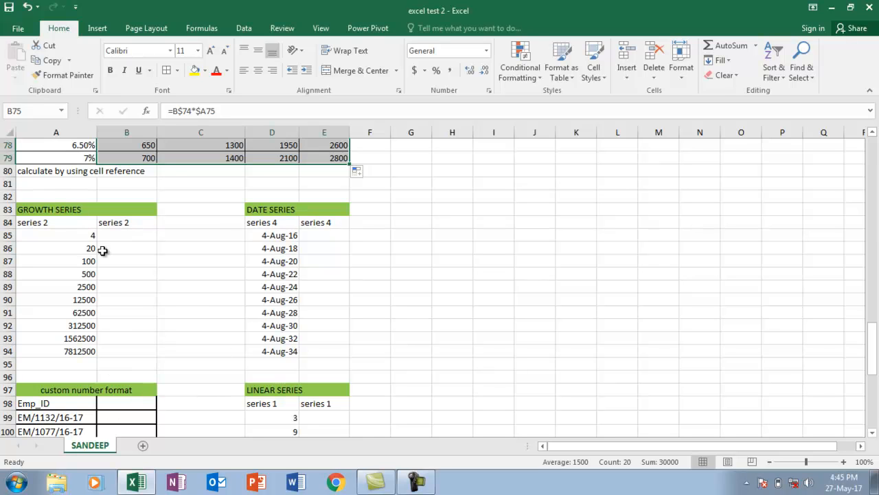
click(130, 236)
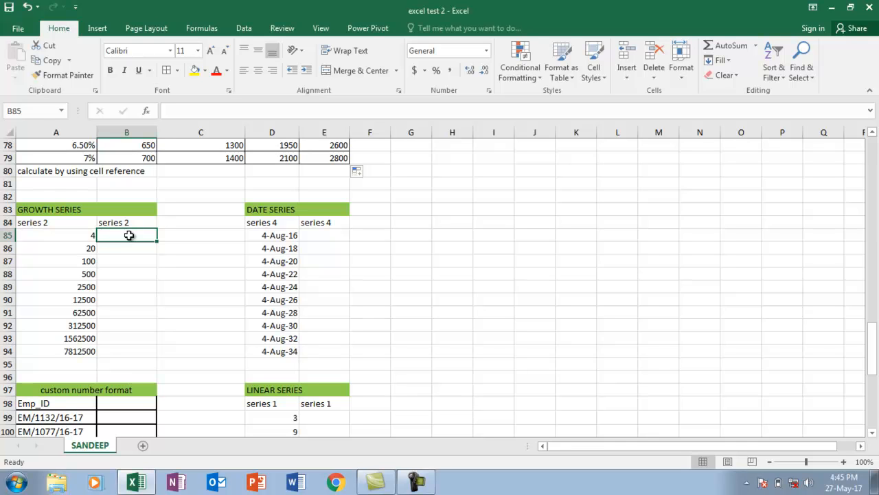
text(4)
key(Return)
key(ctrl+z)
Examine the growth series values in A85:A89 to work out the multiplier between them
click(51, 211)
click(132, 233)
click(80, 235)
click(117, 235)
drag(117, 235, 117, 255)
click(88, 249)
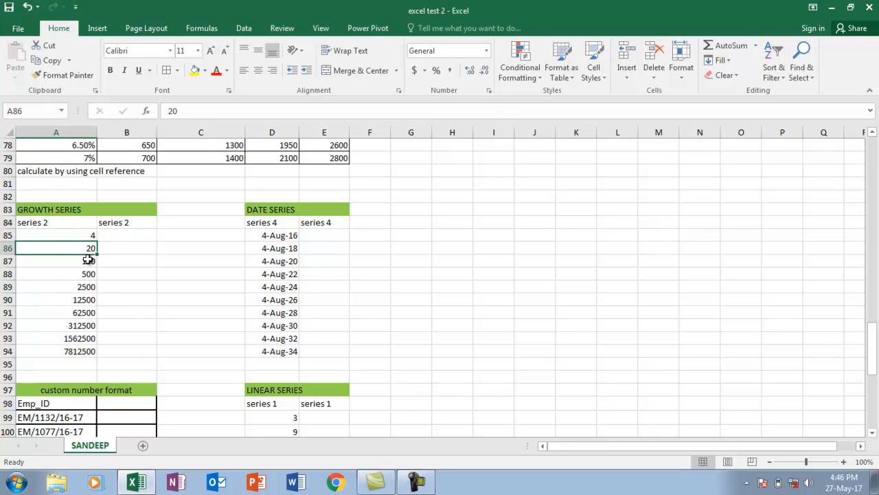
click(89, 262)
click(92, 275)
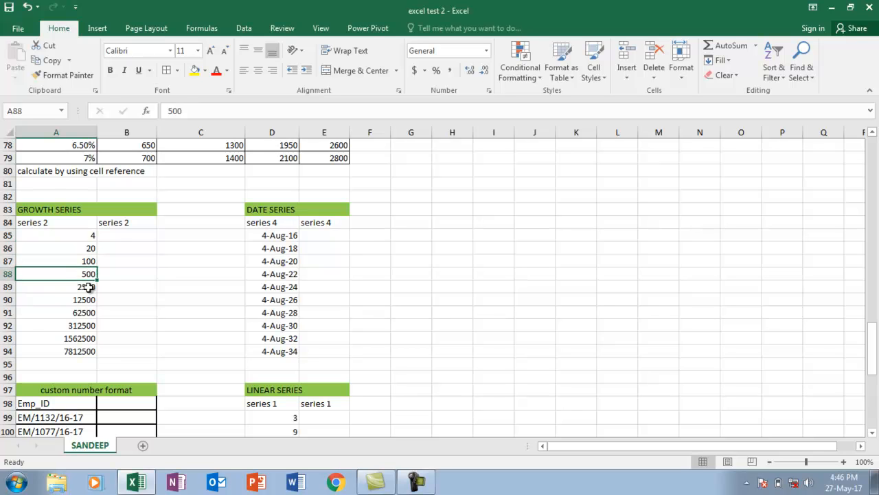
click(88, 287)
Enter the multiplier 5 in each of the cells B85:B88 beside the growth series values
click(118, 238)
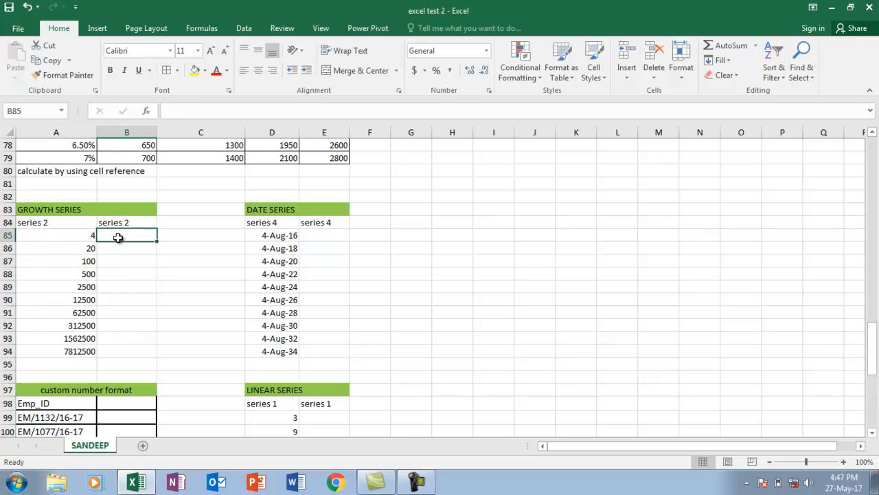
text(5)
key(Return)
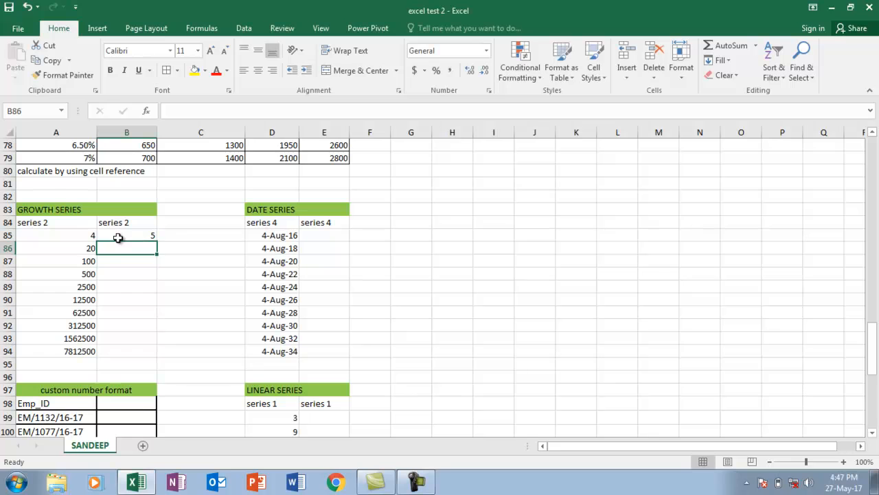
click(91, 246)
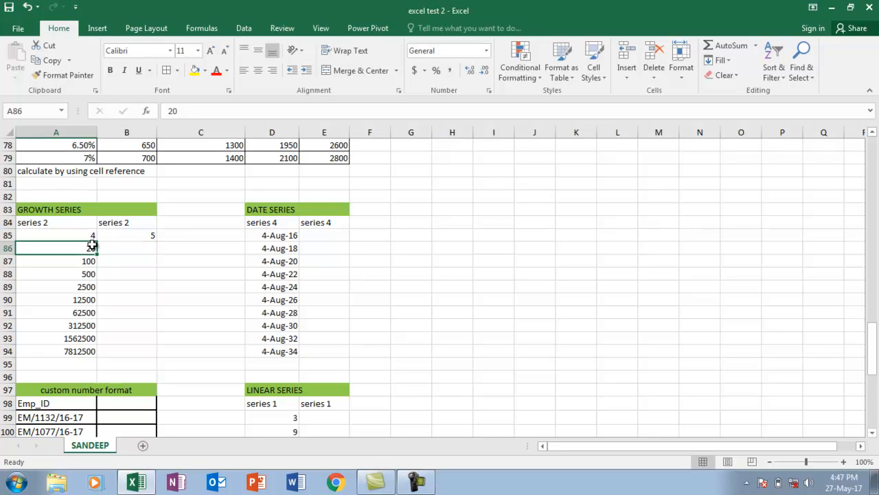
click(114, 247)
text(5)
key(Return)
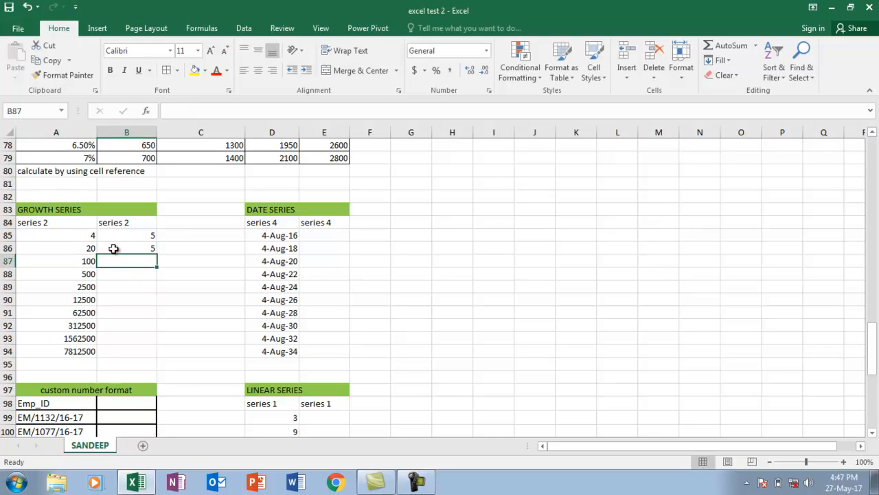
key(Left)
key(Right)
text(5)
key(Return)
key(Left)
key(Right)
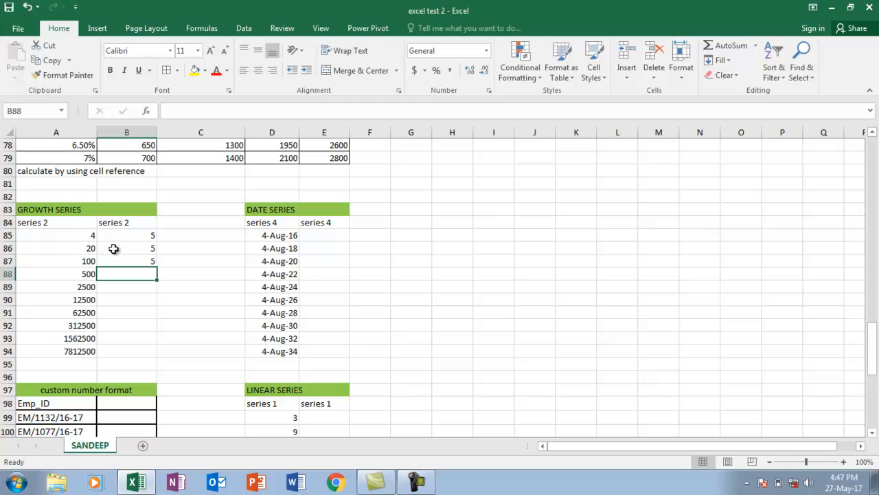
text(5)
key(Return)
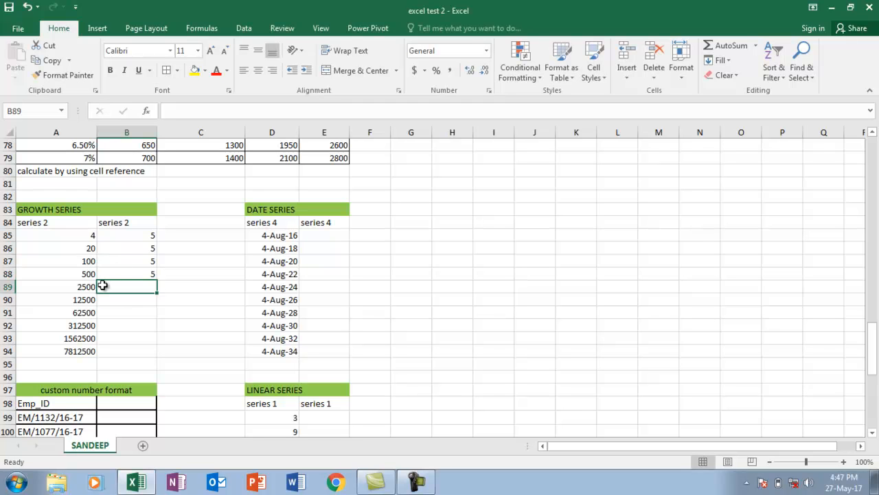
Undo the four multiplier entries in B85:B88
drag(139, 235, 139, 348)
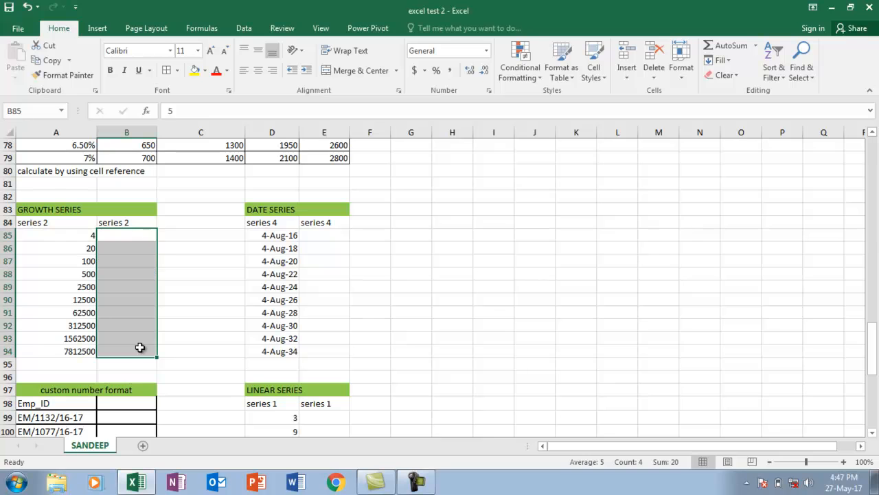
key(ctrl+z)
key(ctrl+z)
key(ctrl+z)
key(ctrl+z)
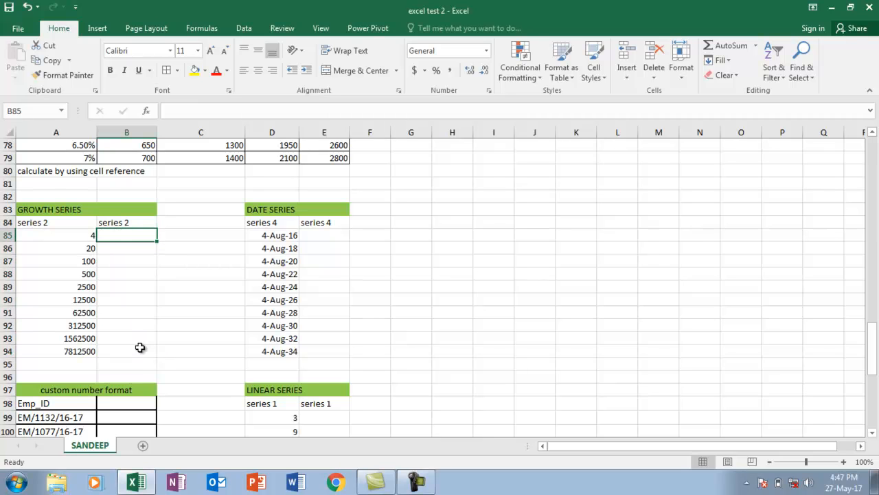
Enter 4 in B85 and fill B85:B94 with a growth series in columns using step value 5
text(4)
key(Return)
drag(122, 235, 138, 354)
scroll(253, 191, up, 1)
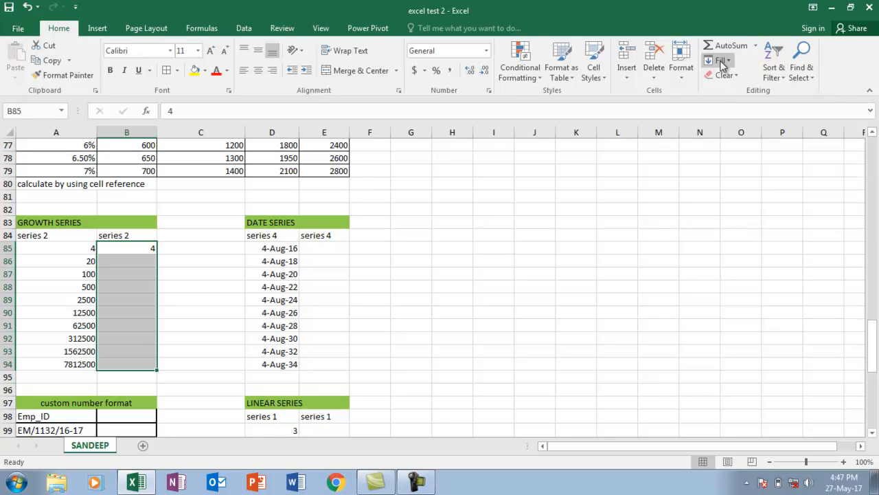
click(727, 149)
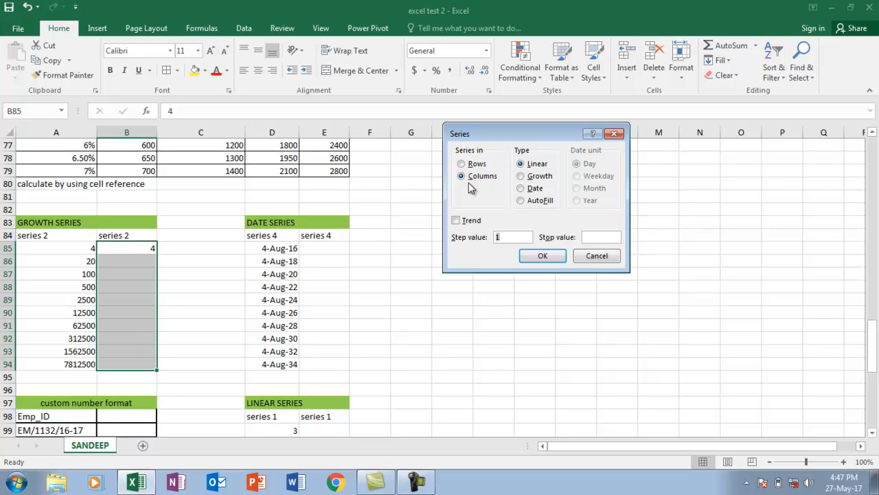
click(523, 178)
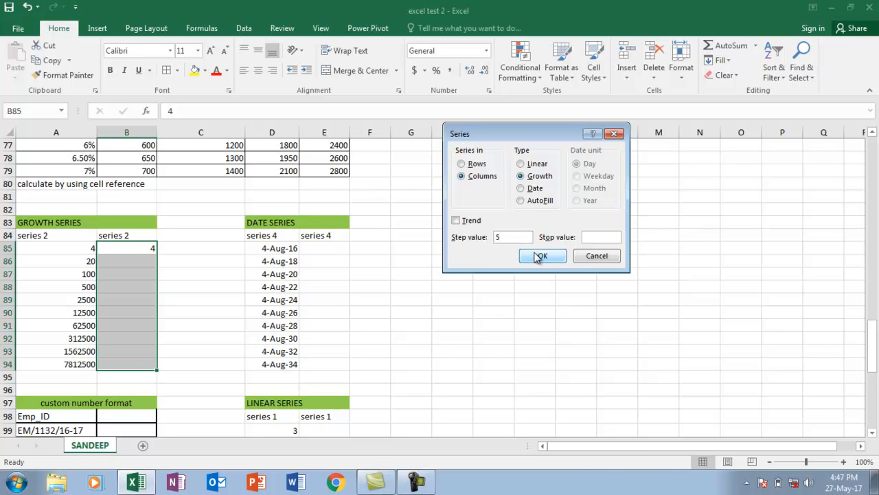
click(538, 256)
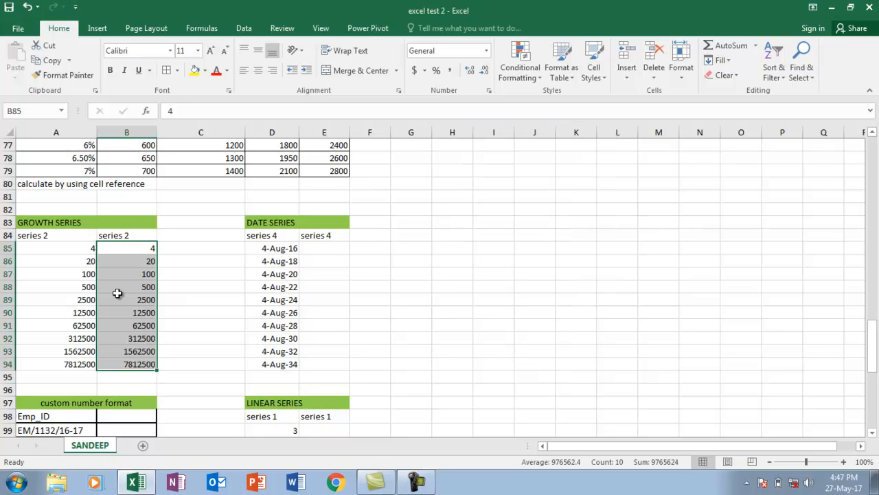
Examine the DATE SERIES values in D85:D88 to work out the interval between the dates
click(274, 223)
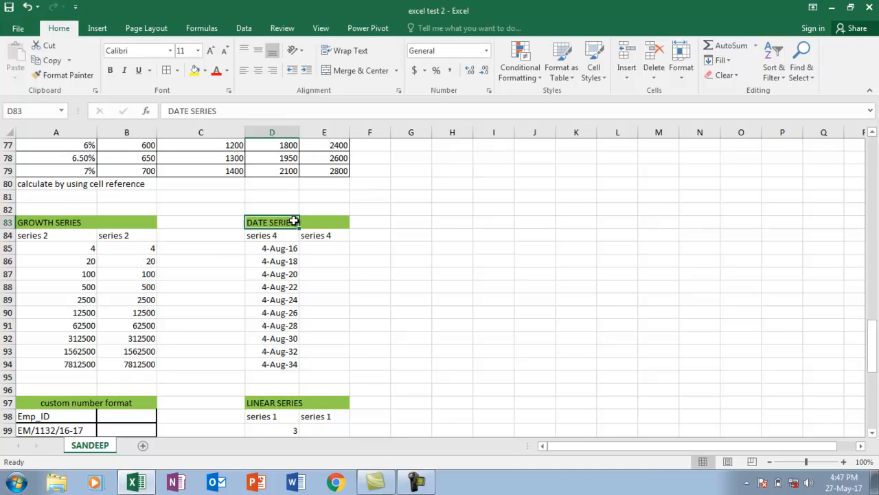
click(268, 251)
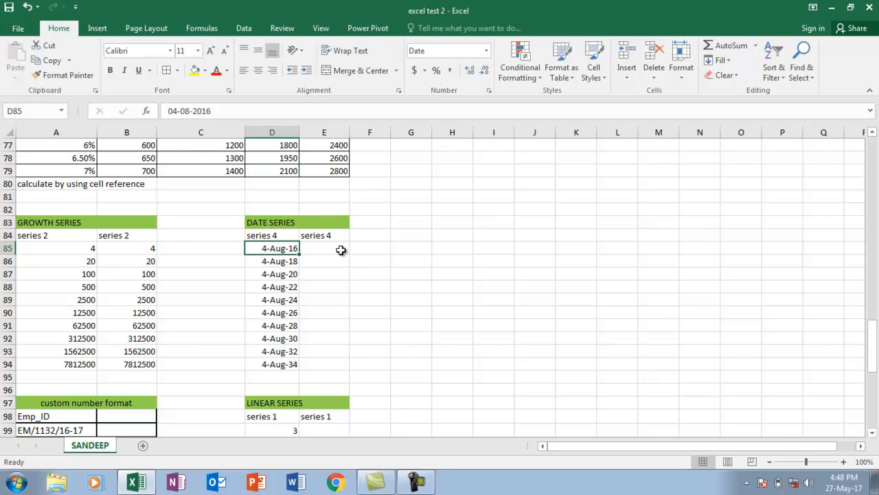
click(273, 262)
click(273, 275)
click(274, 285)
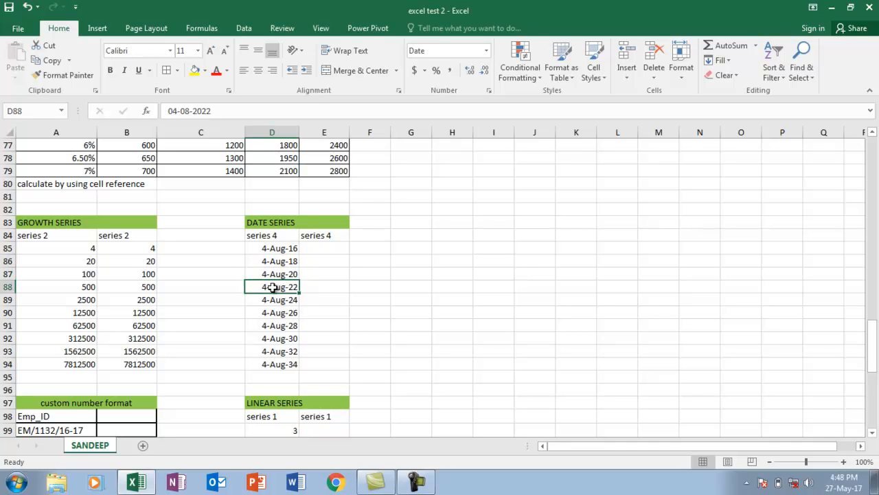
click(291, 249)
click(292, 261)
click(294, 274)
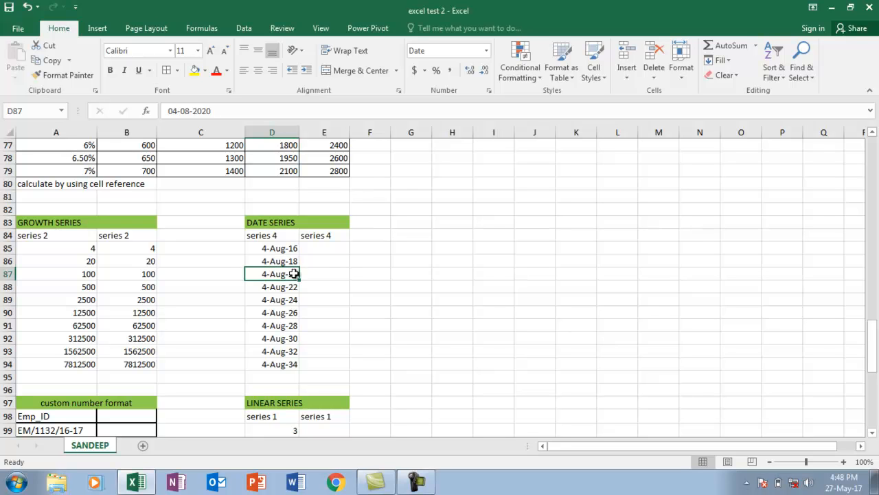
Enter the starting date 4 August 2016 in E85 of the DATE SERIES table
click(322, 251)
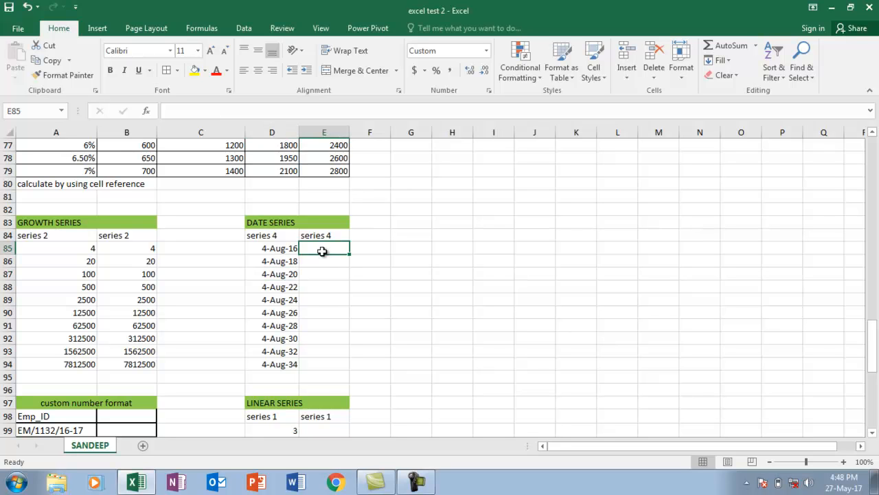
text(4-8-21)
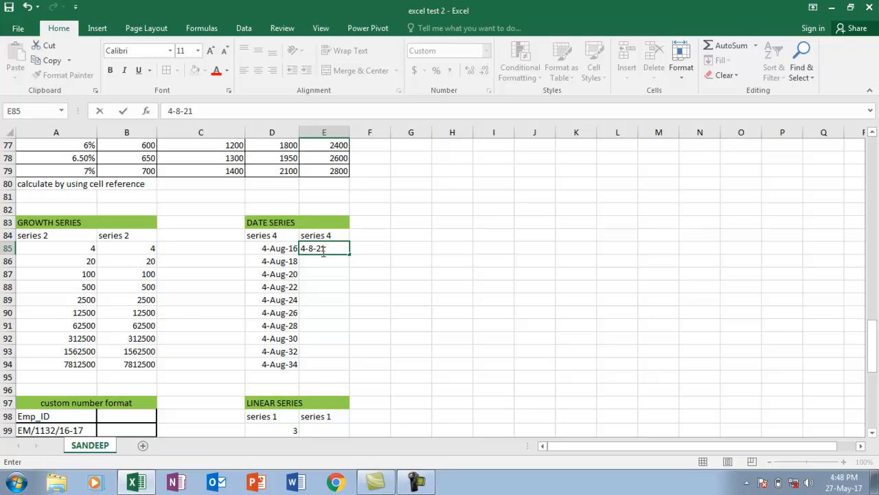
key(Return)
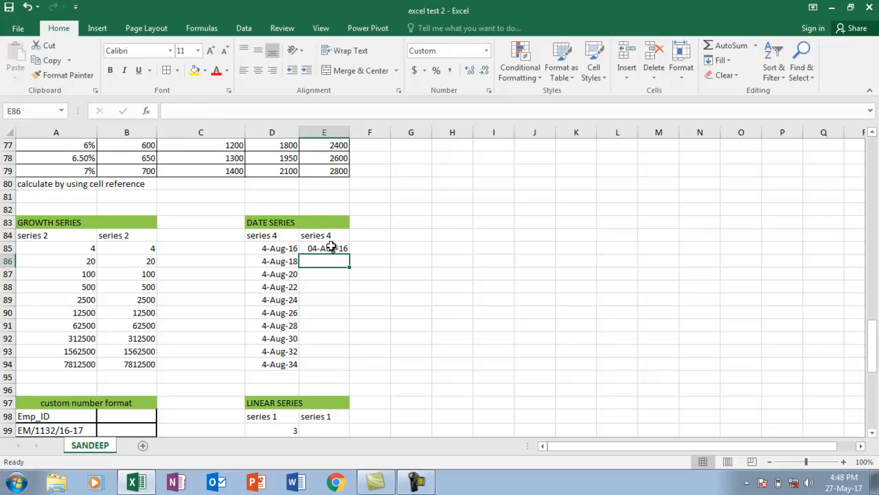
Fill E85:E94 with a date series in columns, using the Year date unit and step value 2
click(331, 246)
drag(331, 246, 334, 359)
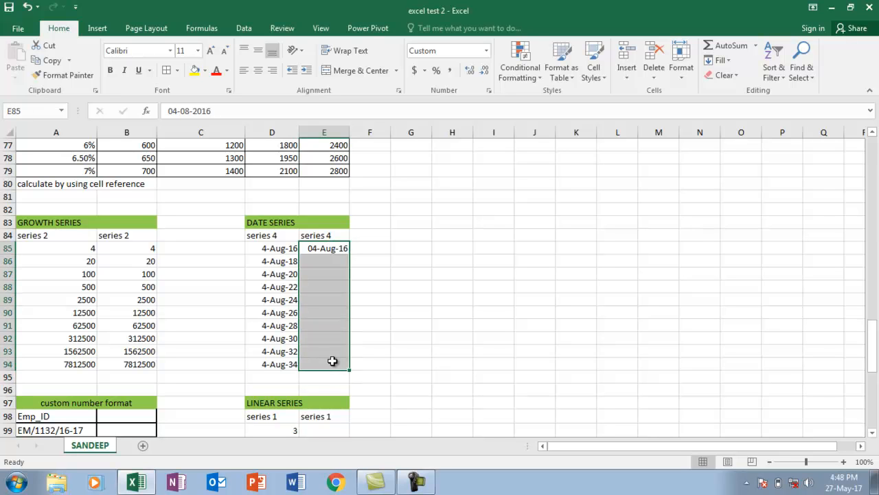
click(721, 61)
click(735, 147)
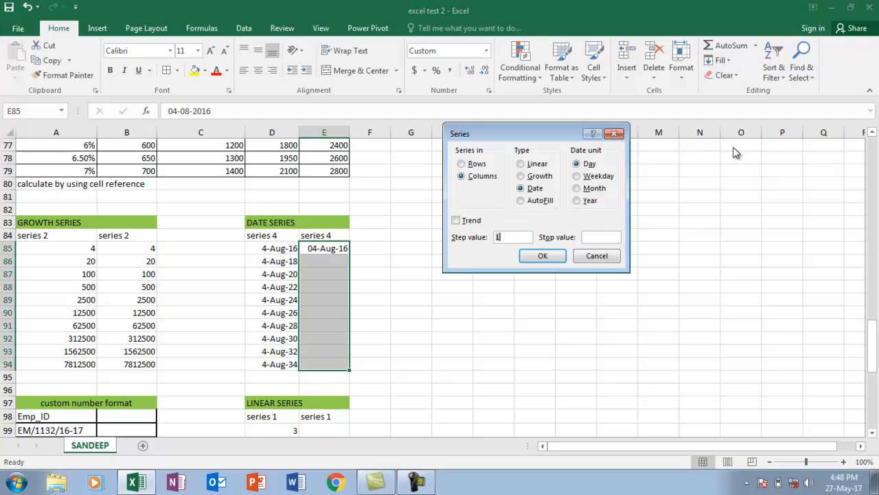
click(578, 200)
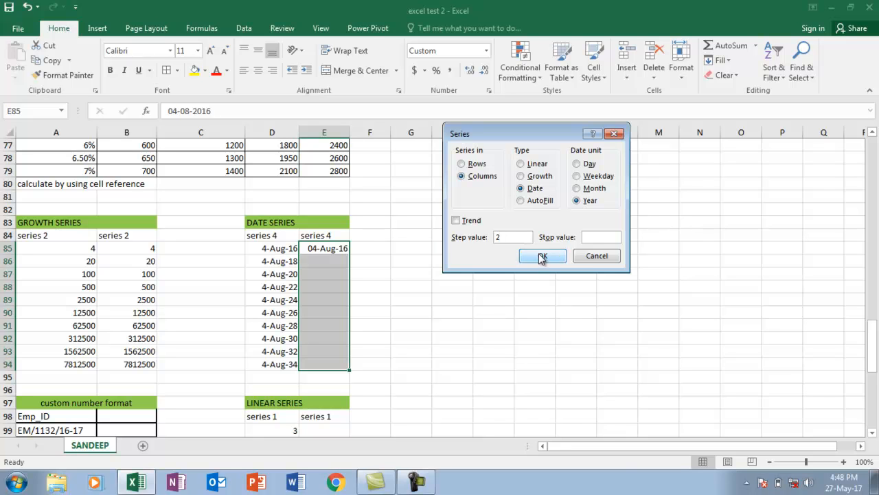
click(540, 256)
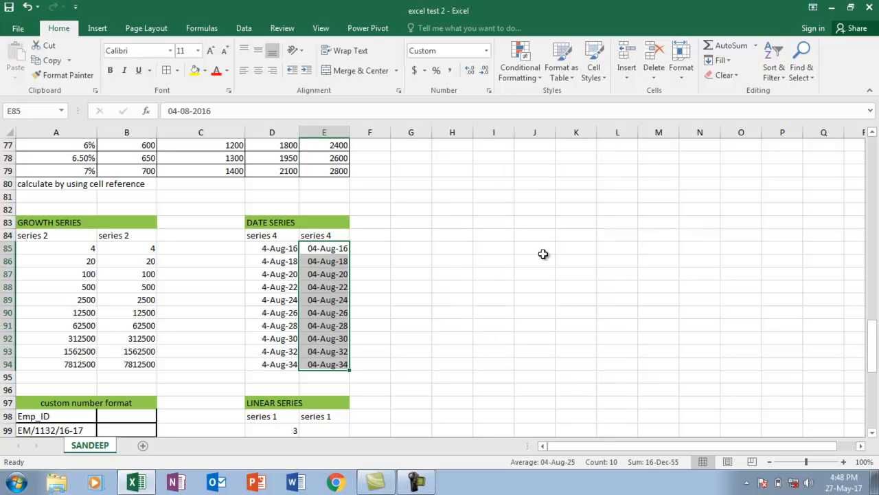
Try entering only the number part of the first Emp_ID in B99 of the custom number format table, and clear it
drag(873, 329, 873, 359)
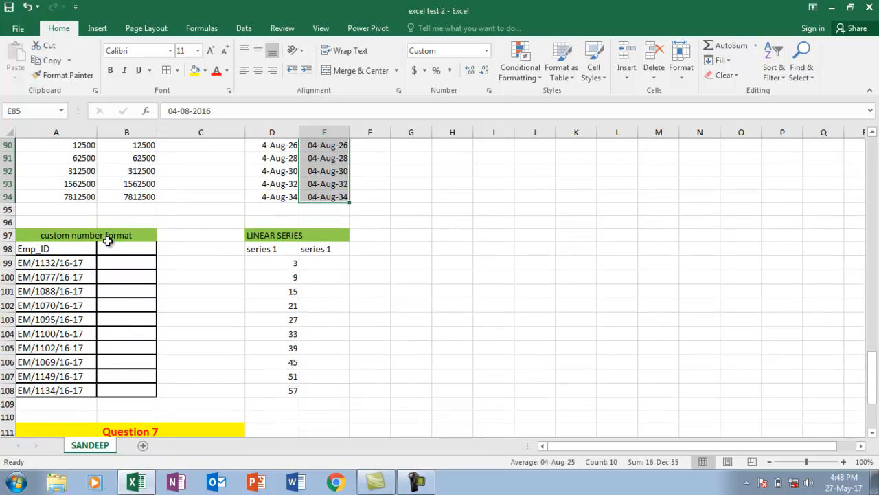
click(108, 237)
click(122, 245)
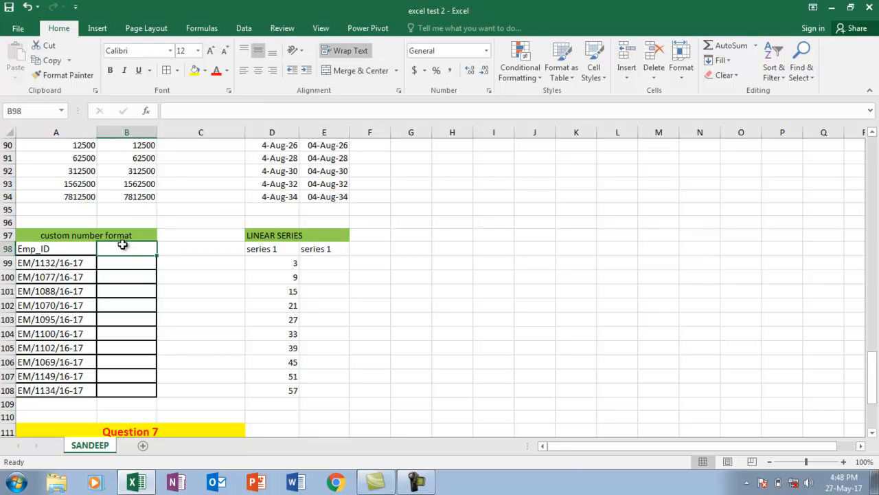
click(128, 259)
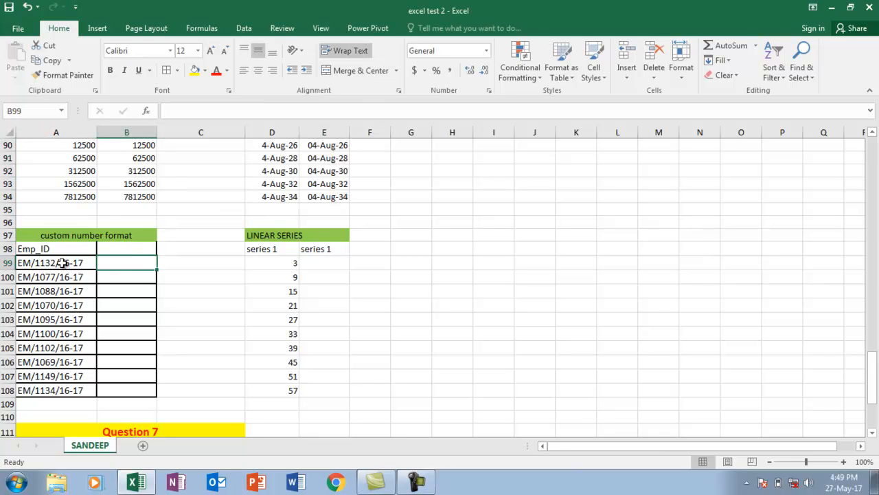
click(62, 263)
click(127, 262)
text(1132)
key(Return)
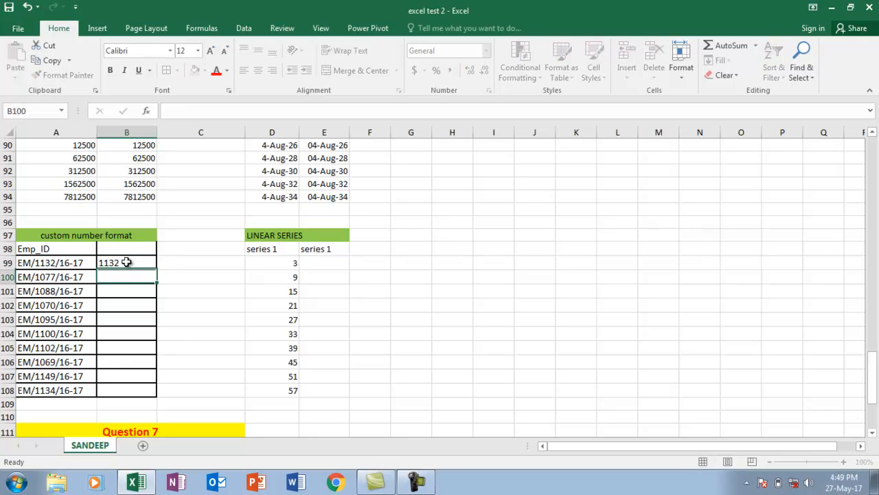
click(127, 263)
key(Delete)
Examine the Emp_ID values in A99:A108 to tell the fixed prefix and suffix from the changing number part
click(66, 264)
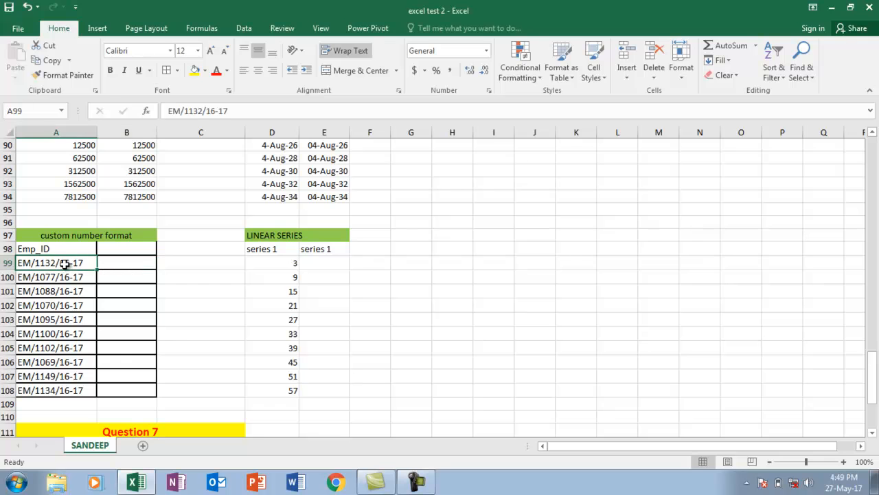
click(29, 275)
drag(45, 258, 53, 391)
click(122, 260)
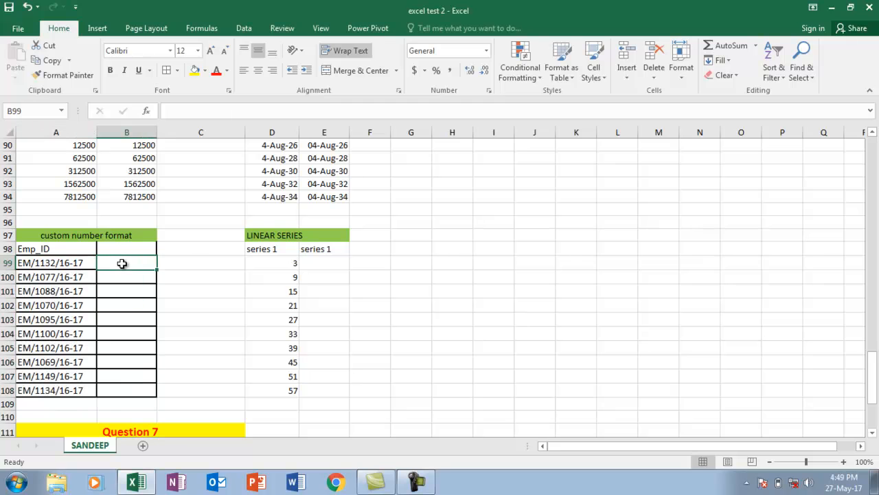
double_click(33, 263)
double_click(35, 263)
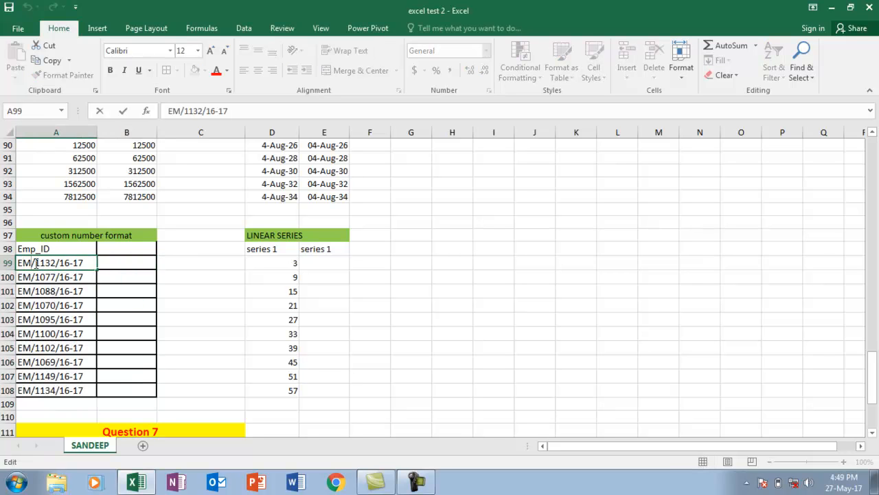
drag(32, 263, 23, 263)
click(32, 277)
click(34, 293)
click(33, 309)
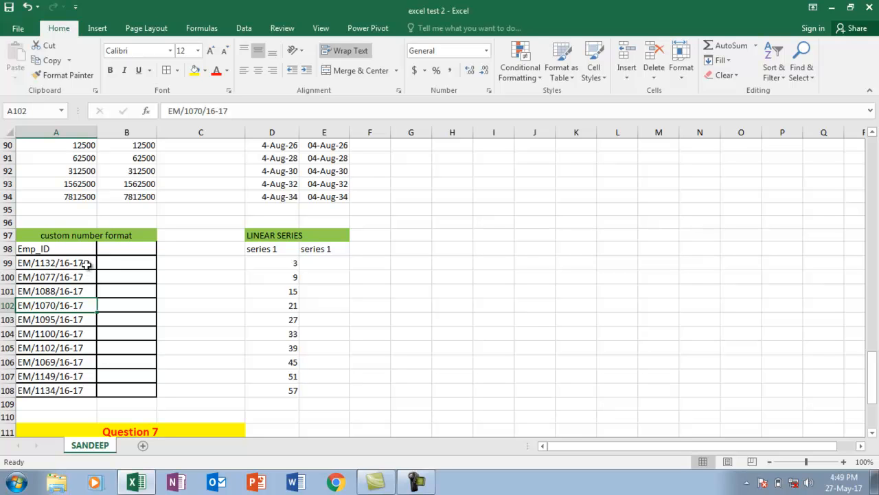
click(47, 261)
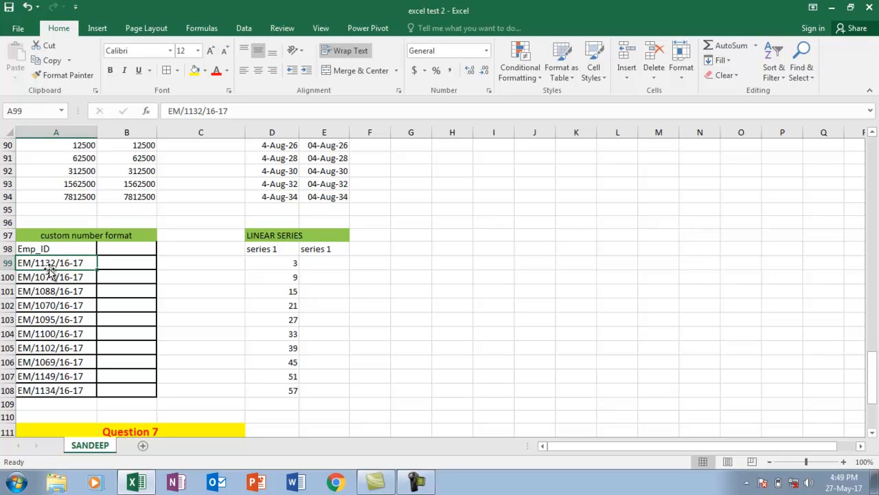
click(52, 278)
click(54, 291)
click(54, 305)
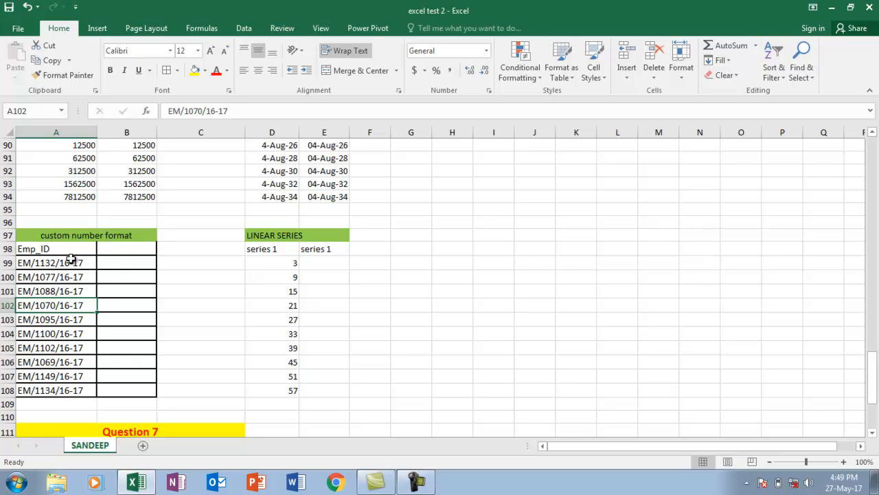
Apply the custom number format "EM/"0000"/16-17" to B99:B108 beside the Emp_ID column
click(128, 264)
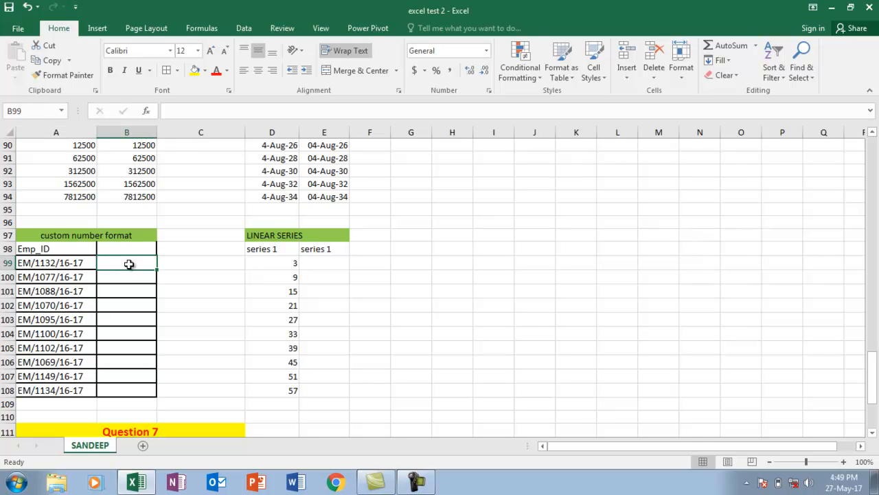
drag(129, 264, 137, 388)
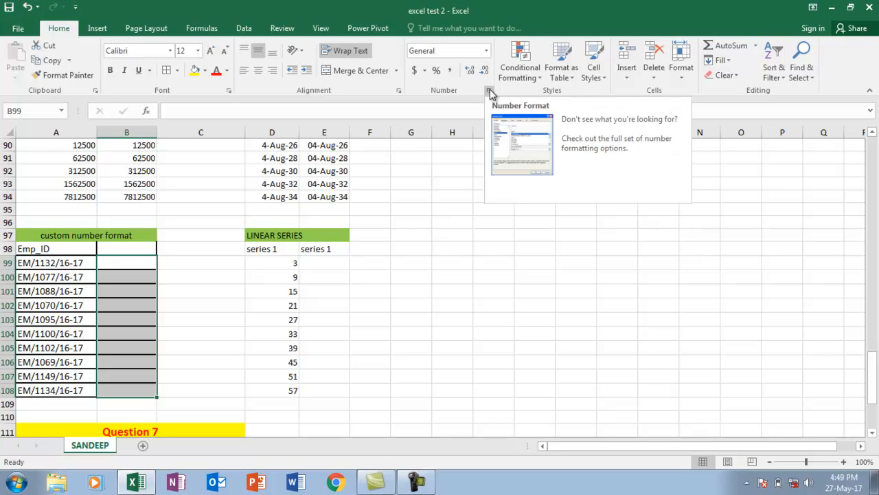
click(490, 91)
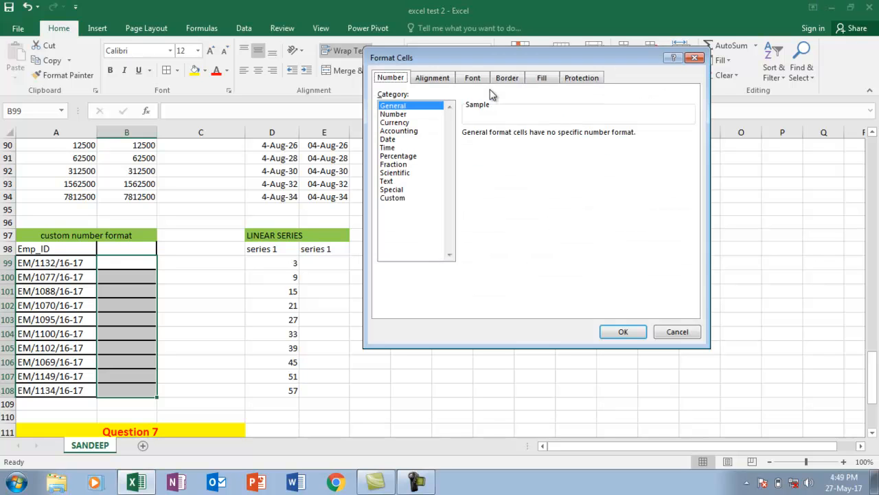
click(410, 198)
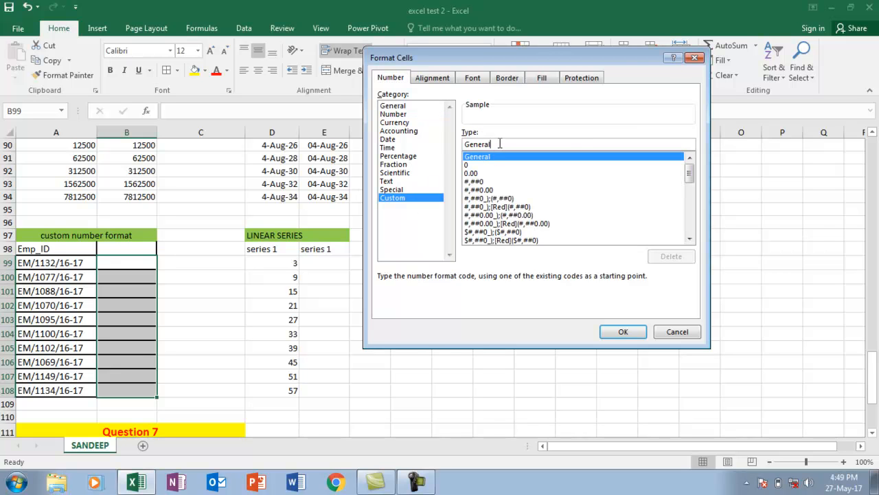
key(BackSpace)
key(BackSpace)
key(BackSpace)
key(BackSpace)
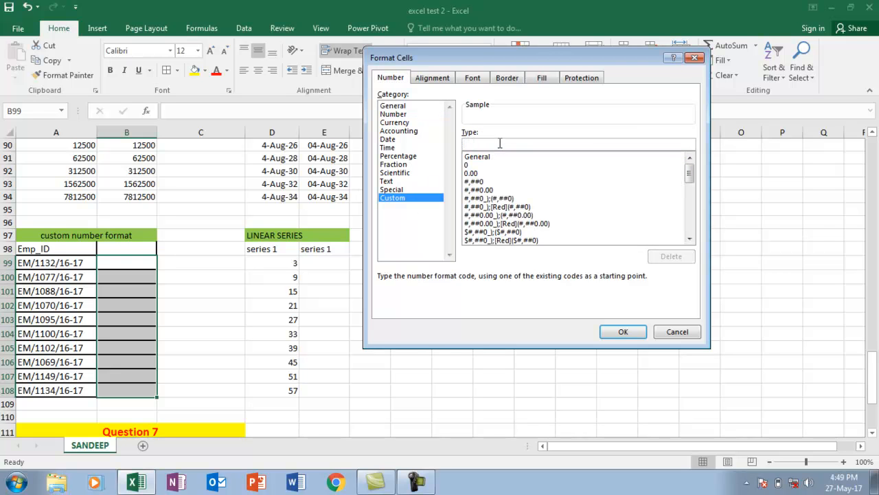
text("EM/"0000"/16-17)
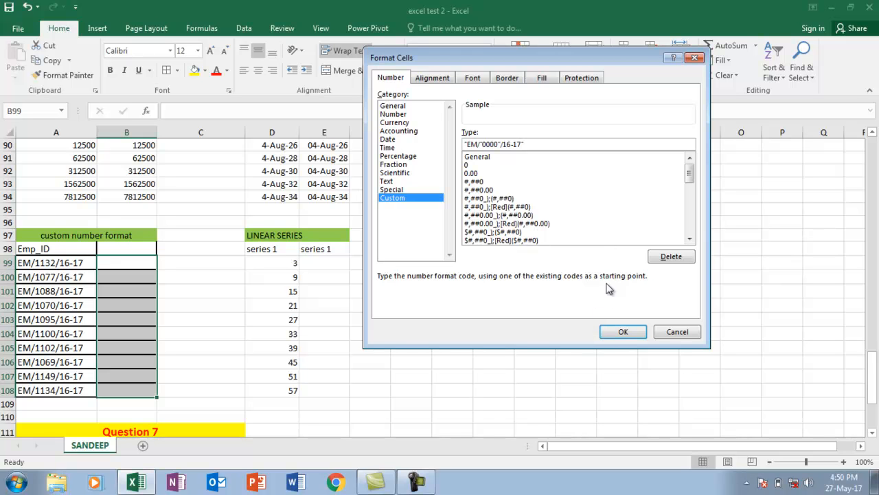
click(621, 330)
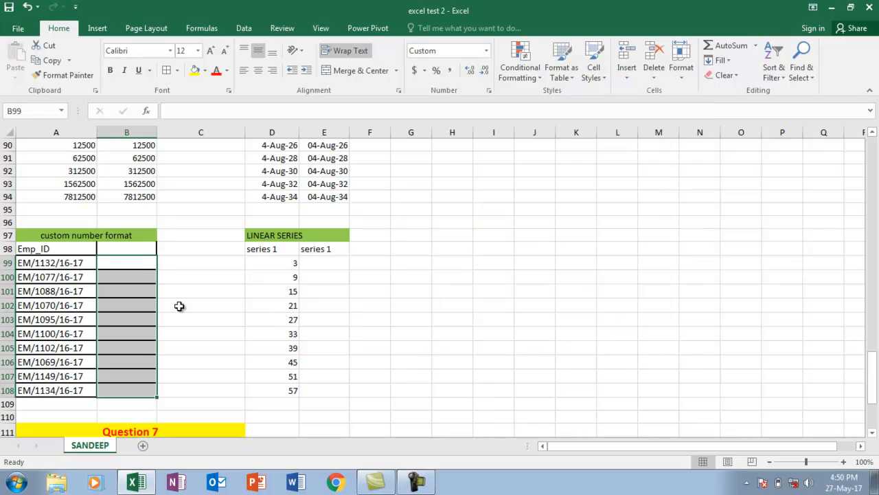
Enter only the number parts of the first two Emp_IDs in B99 and B100, and widen column B to fit them
click(136, 260)
text(1132)
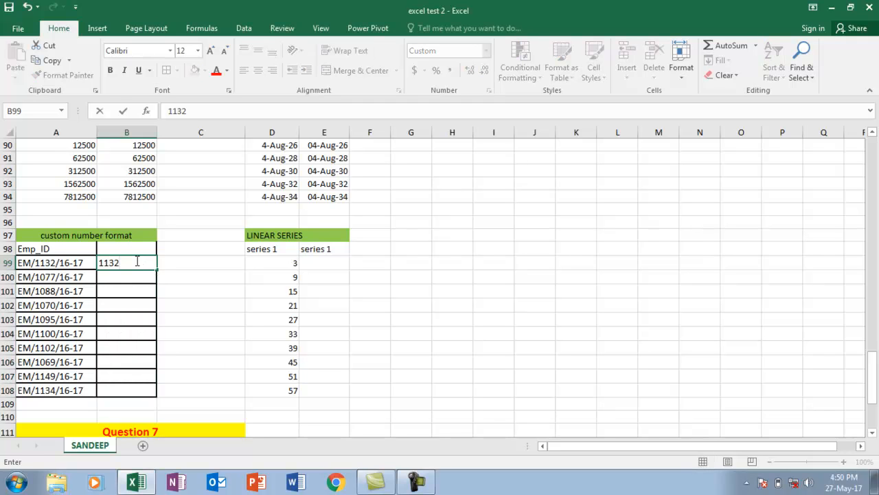
key(Return)
text(1)
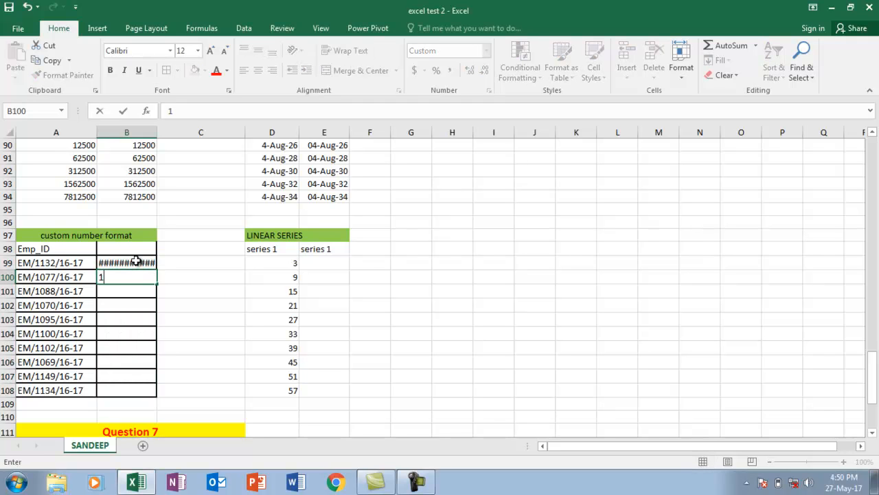
text(077)
key(Return)
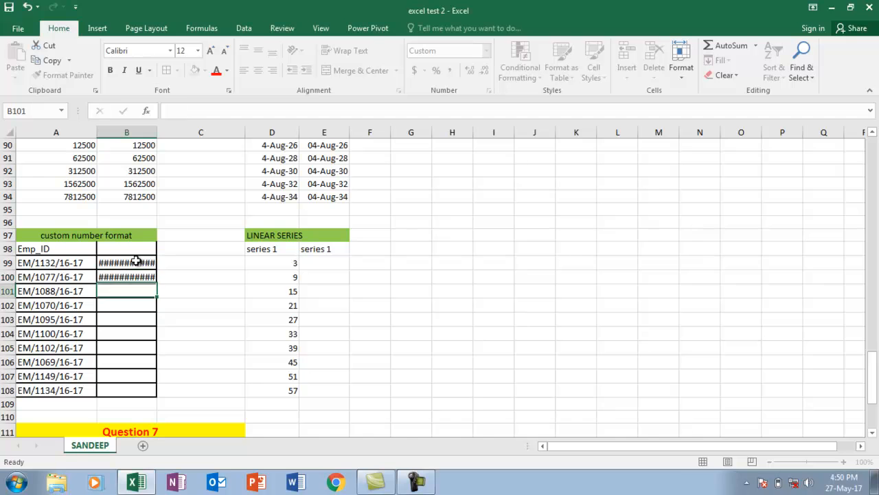
drag(157, 132, 170, 137)
click(134, 282)
click(421, 479)
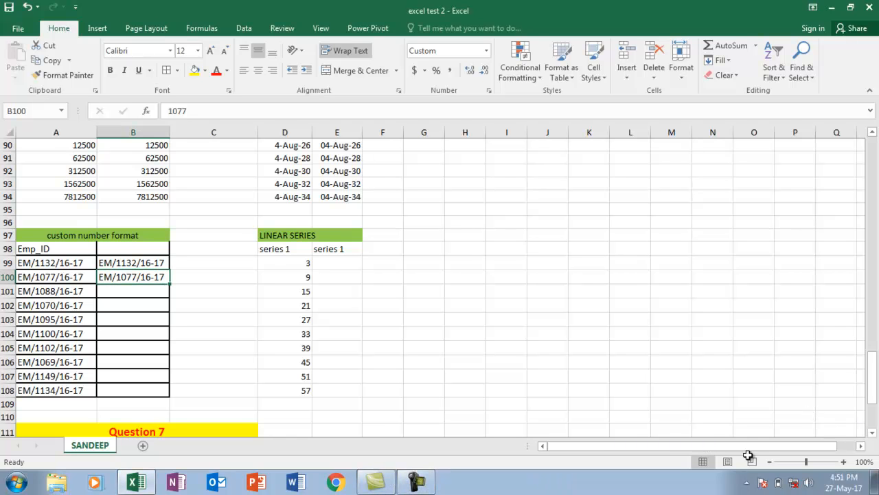
Enter the number part of the third Emp_ID in B101 and check the stored values of B99:B101
click(146, 290)
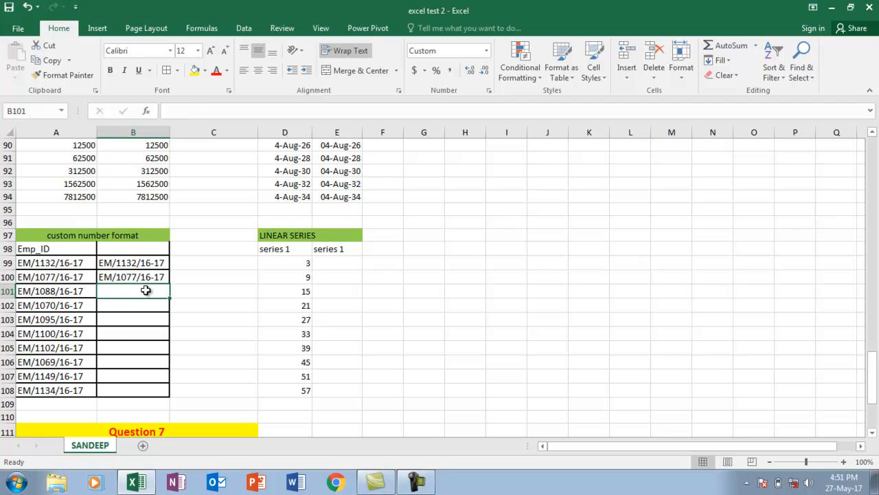
text(1088)
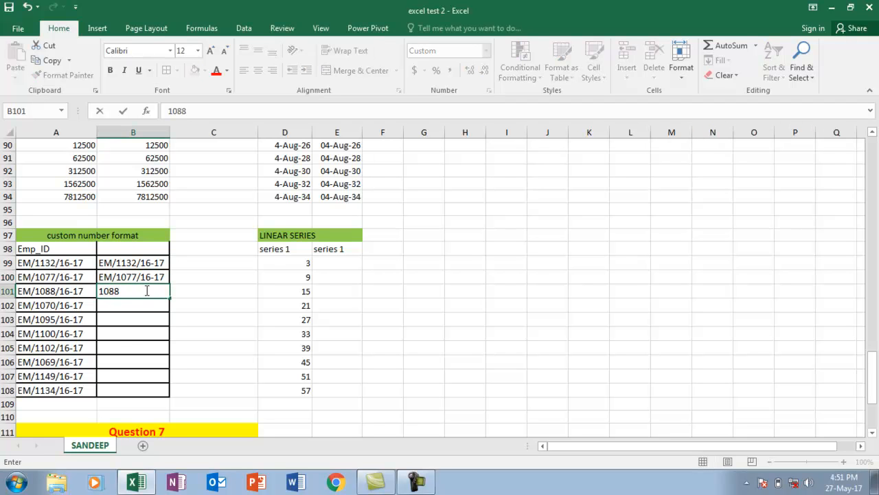
key(Return)
click(136, 292)
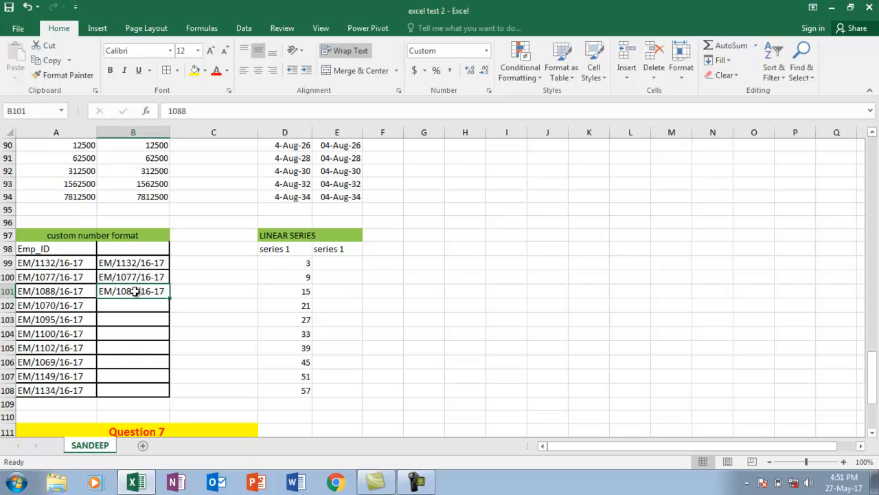
click(134, 263)
click(139, 277)
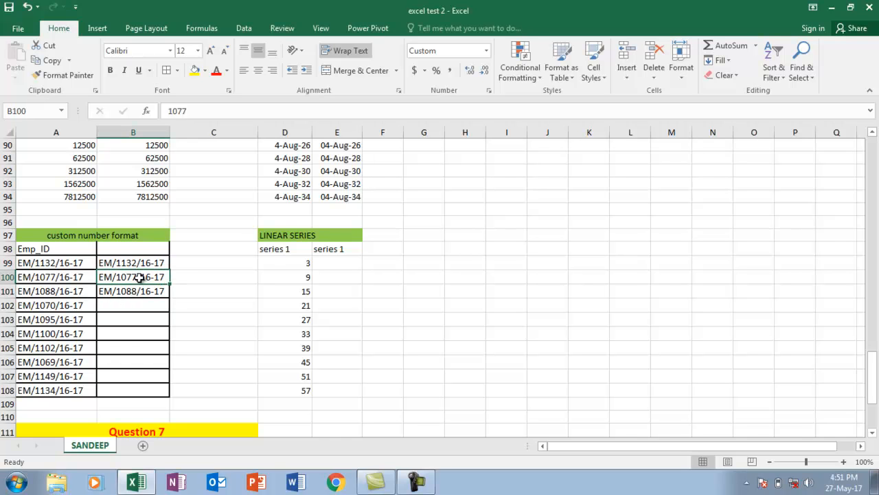
click(140, 290)
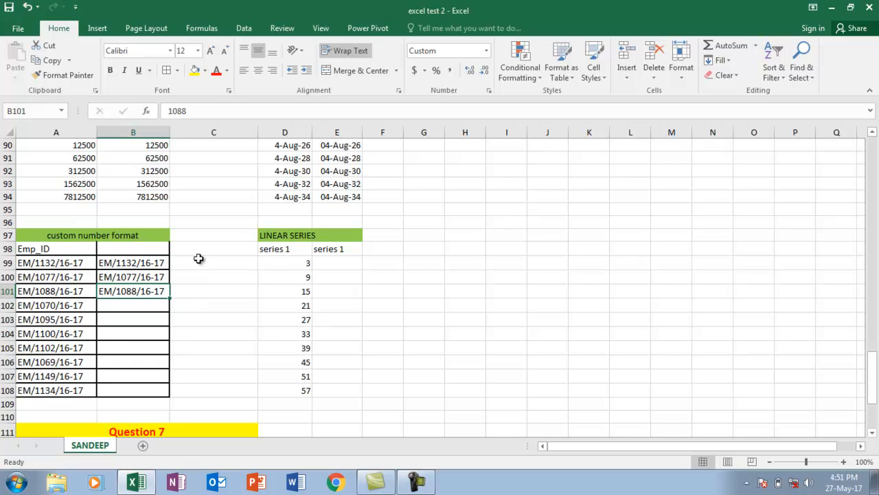
click(325, 263)
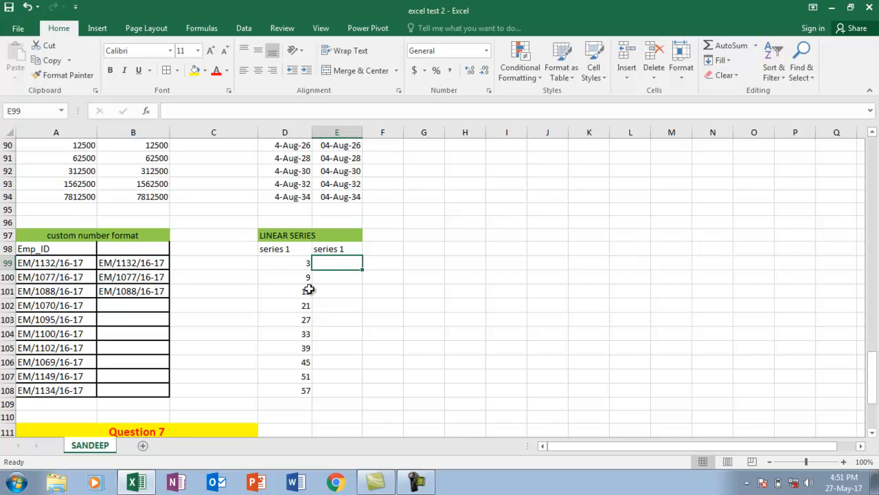
click(307, 265)
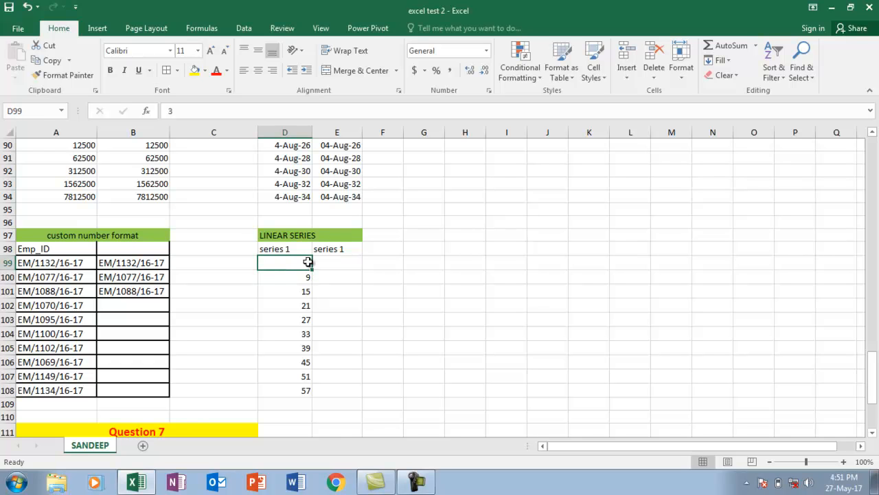
click(308, 277)
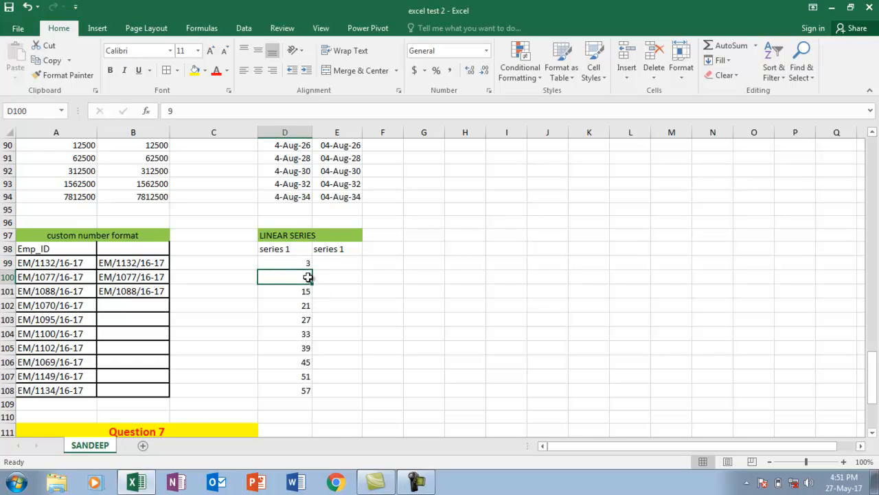
click(338, 268)
text(6)
key(Return)
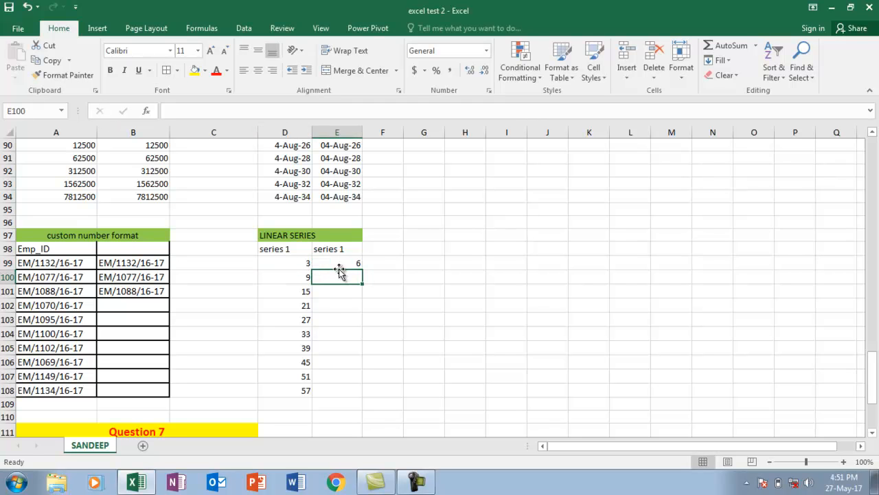
text(6)
key(Return)
drag(354, 267, 353, 300)
key(Delete)
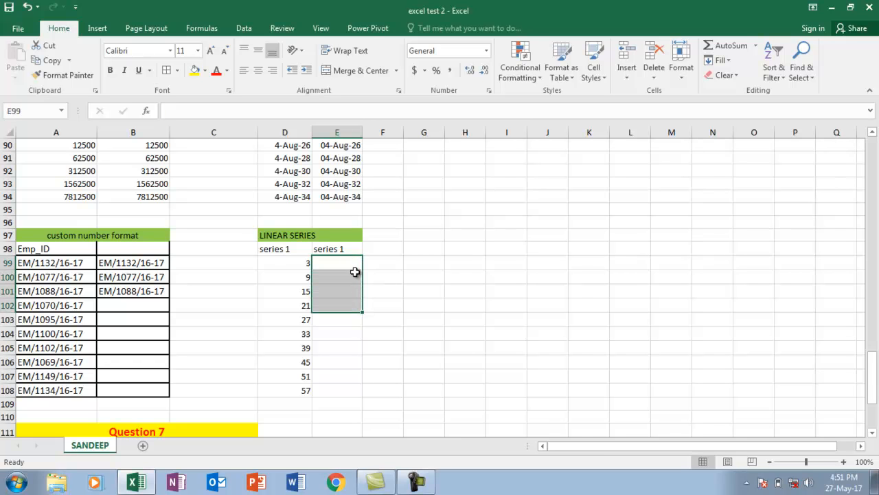
Enter 3 in E99 and fill E99:E108 with a linear series in columns, using step value 6
click(353, 268)
text(3)
key(Return)
click(349, 261)
drag(349, 260, 344, 387)
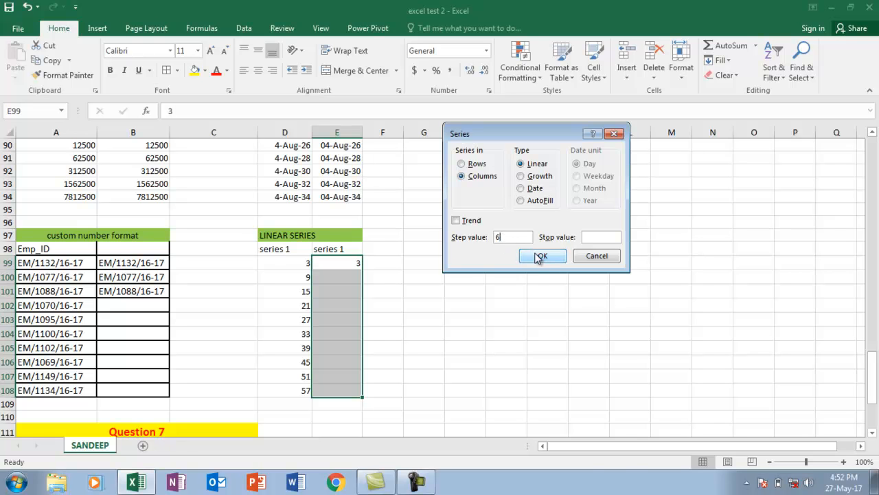
click(543, 257)
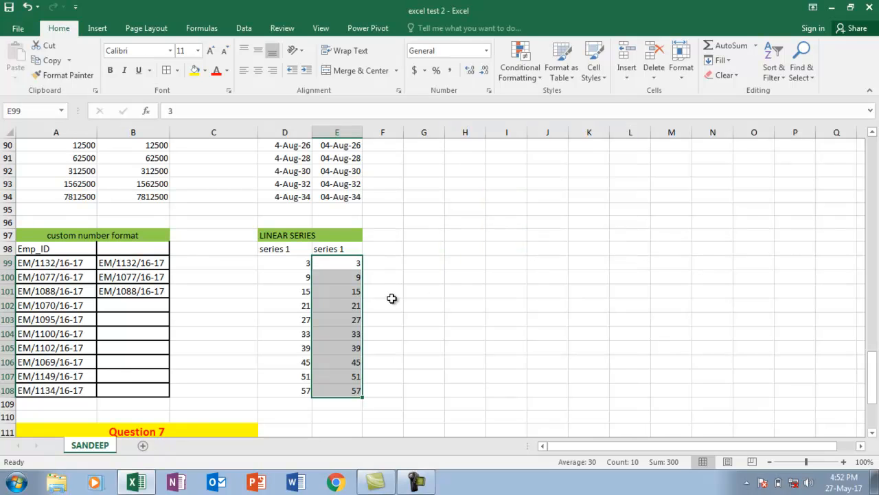
Format the basic salaries in C113:C117 as Currency with two decimal places and the Rs. English (India) symbol
drag(873, 353, 875, 386)
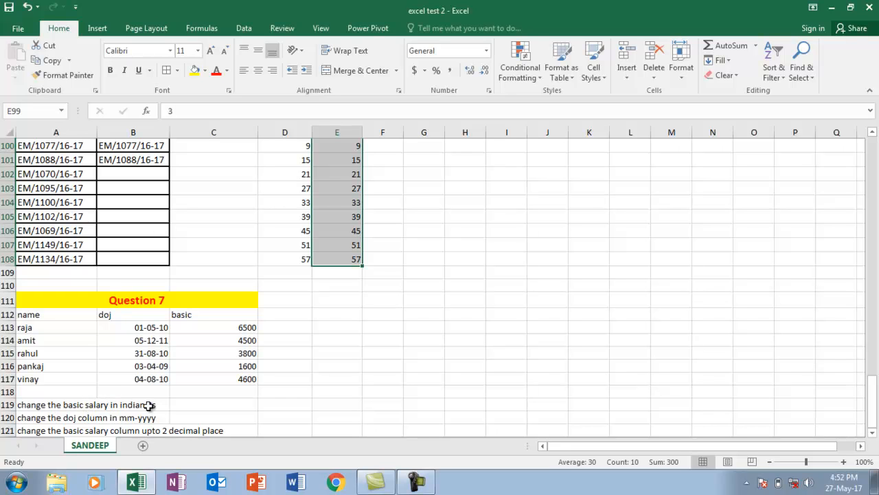
drag(199, 323, 213, 378)
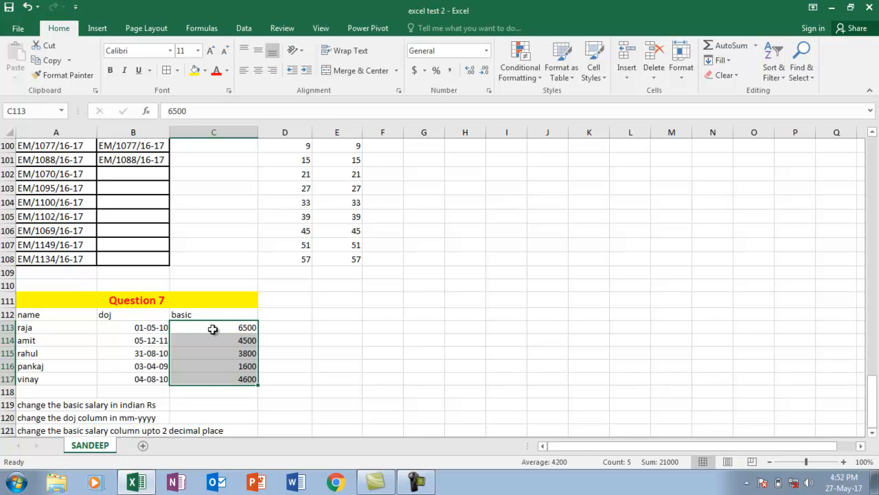
click(489, 91)
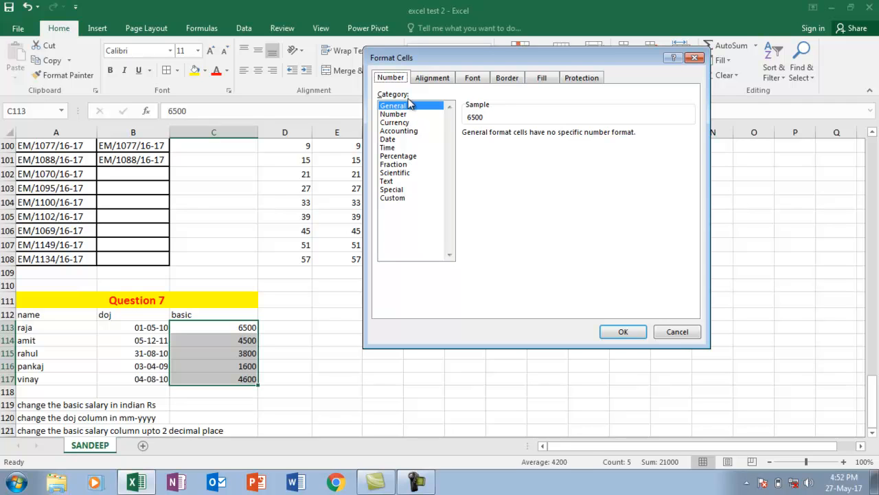
click(405, 123)
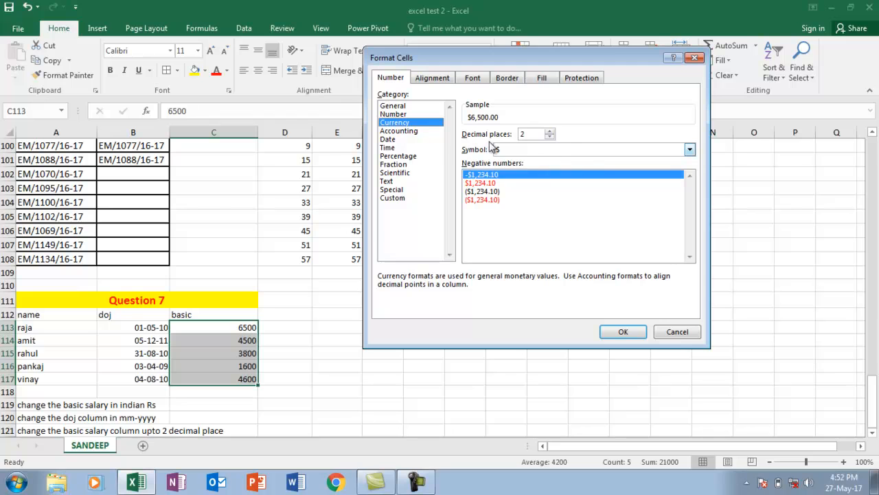
click(689, 149)
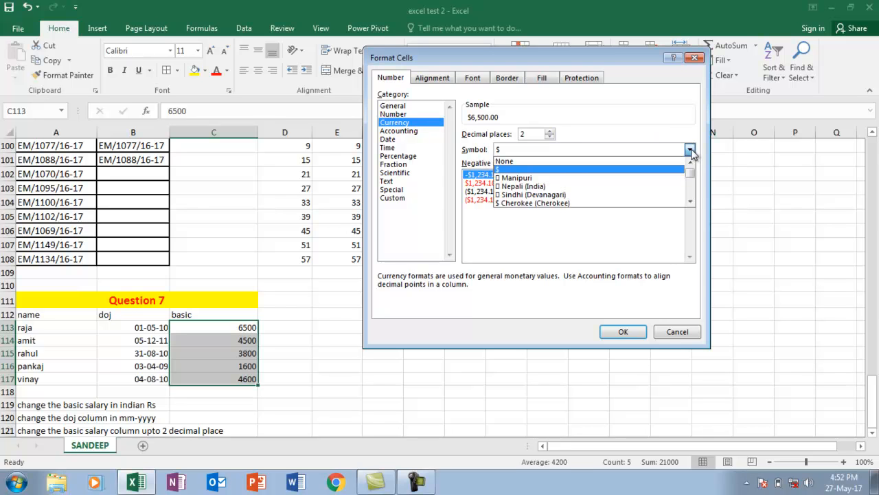
drag(691, 171, 691, 175)
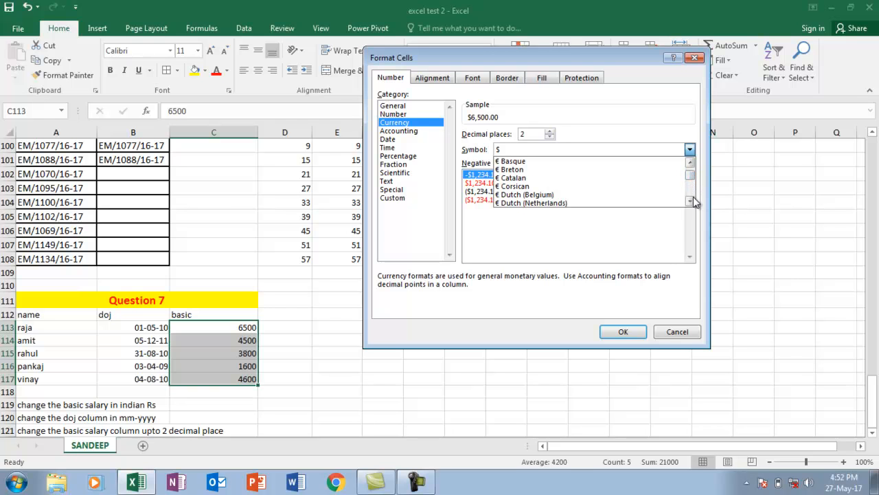
click(691, 201)
click(691, 201)
drag(691, 200, 691, 200)
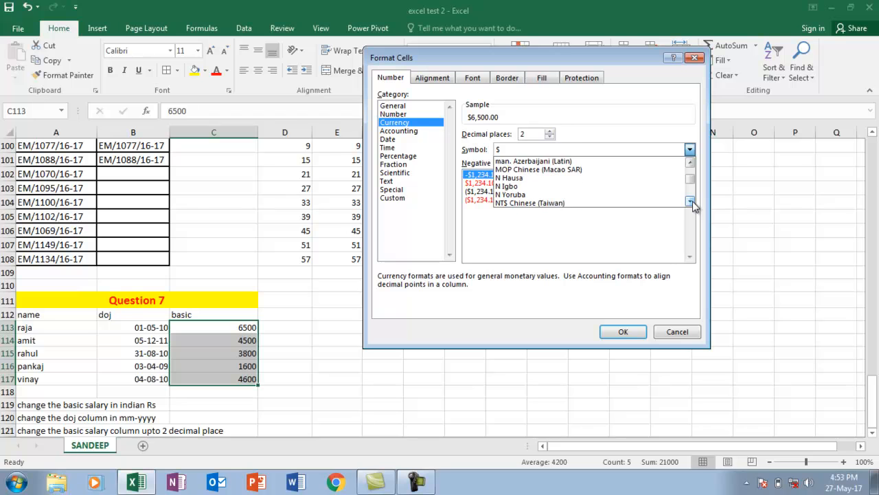
drag(691, 200, 693, 201)
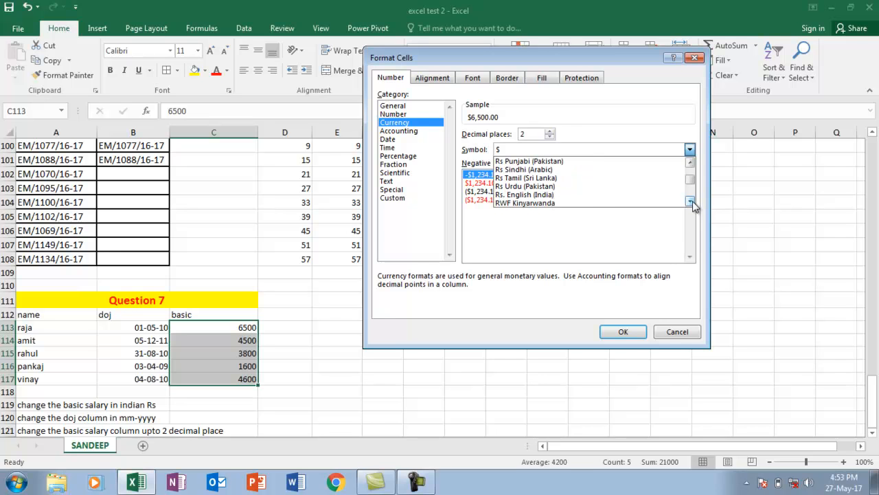
click(504, 195)
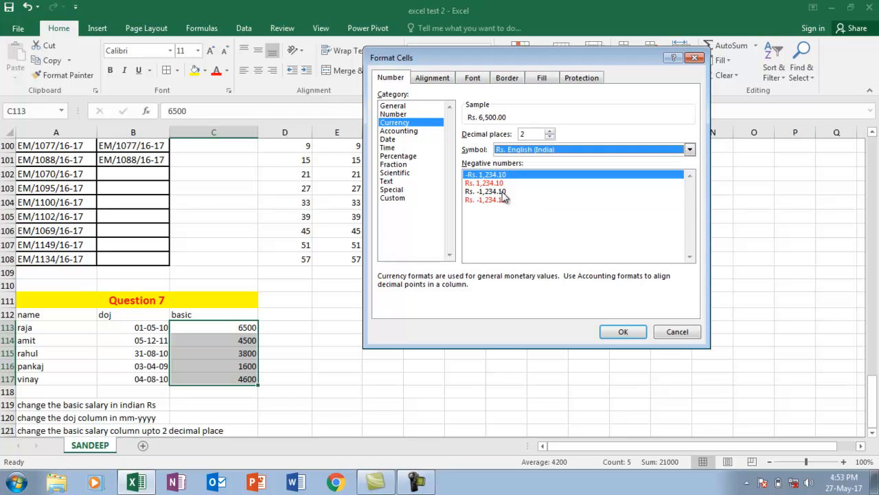
click(622, 333)
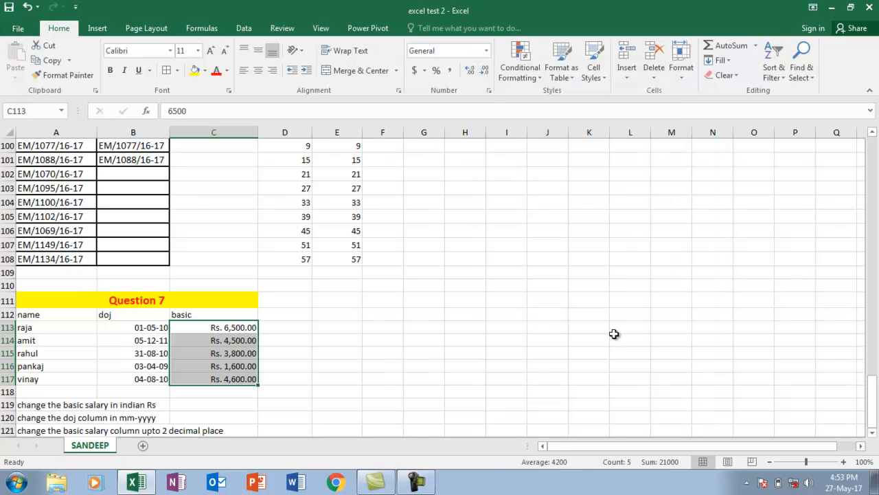
click(224, 328)
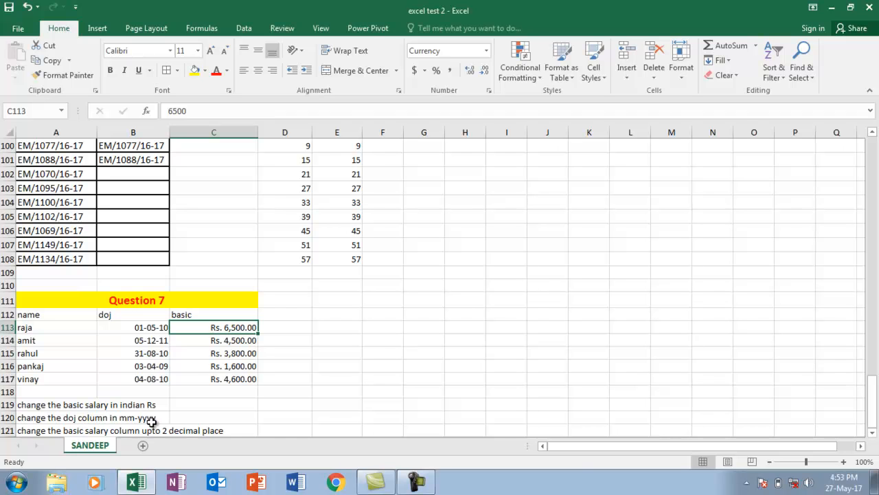
Format the doj dates in B113:B117 with the Mar-12 date type to show only month and year
drag(142, 330, 148, 376)
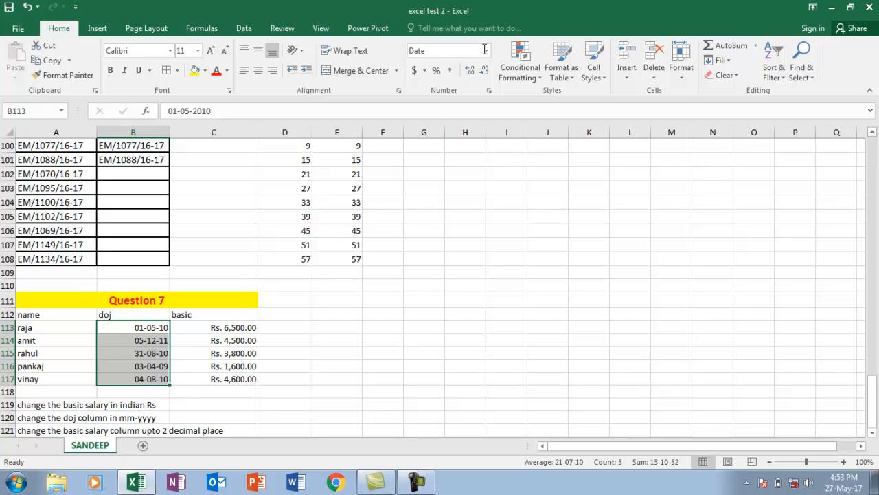
click(489, 91)
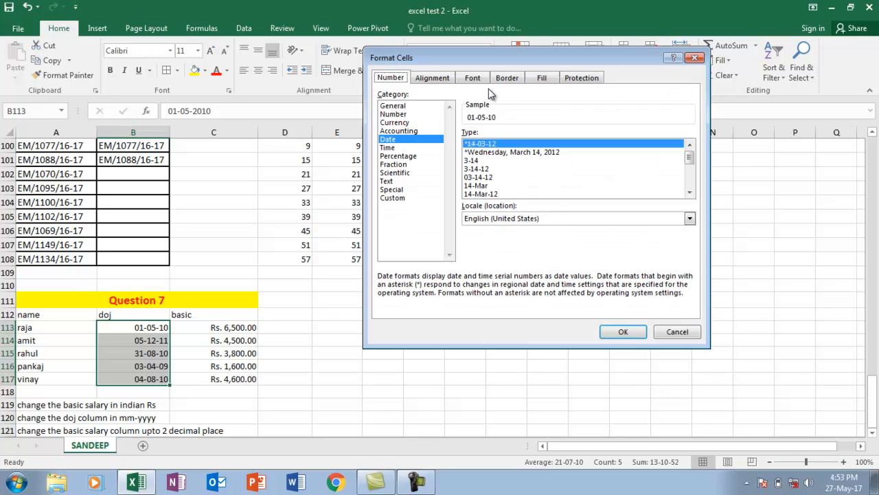
click(473, 162)
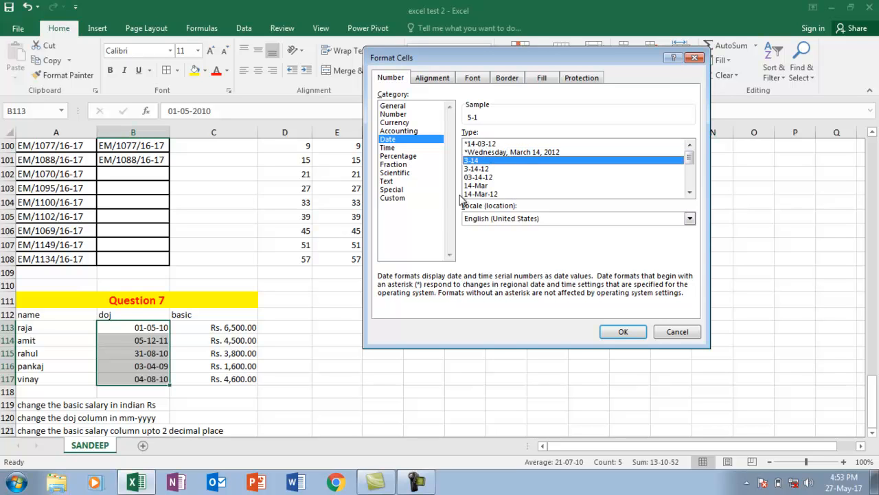
click(691, 193)
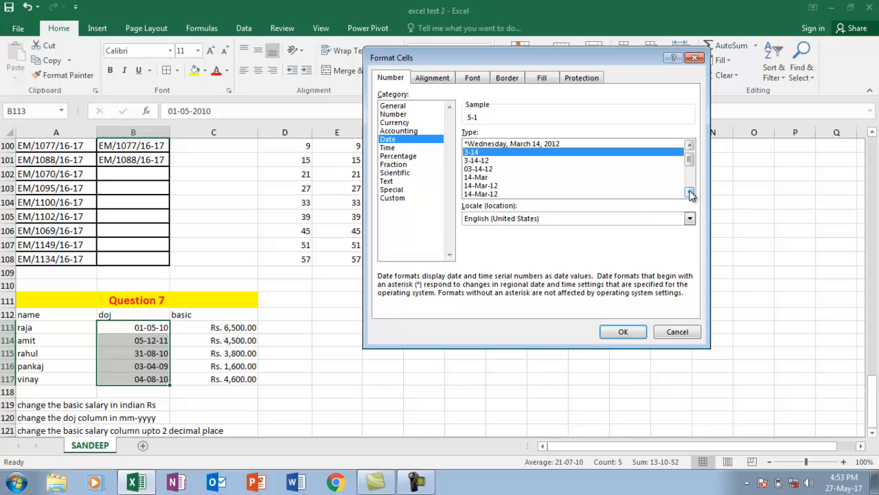
click(690, 193)
click(691, 193)
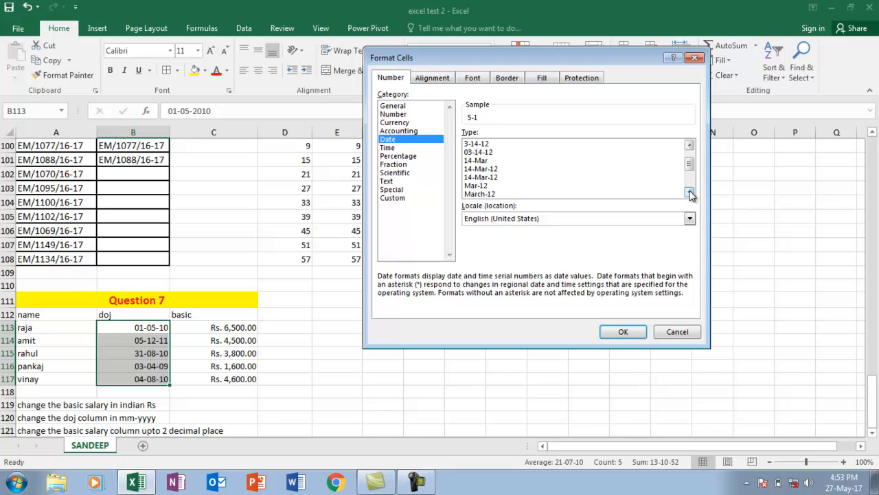
click(483, 187)
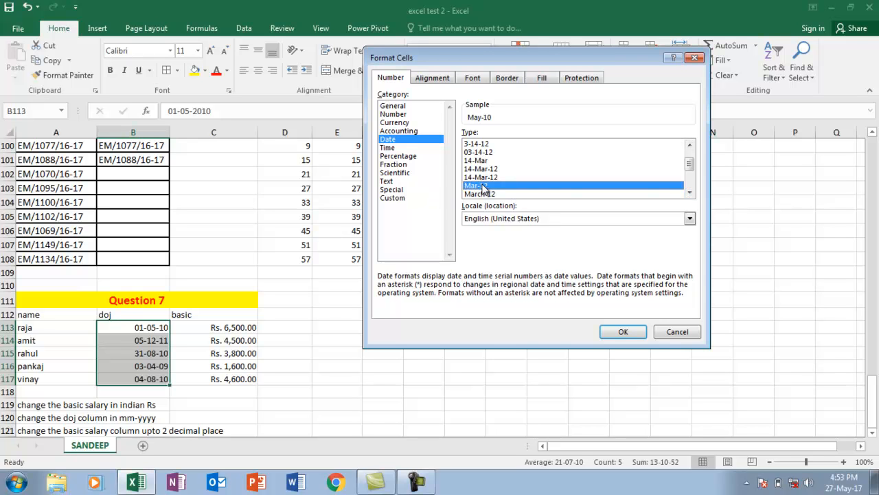
click(618, 333)
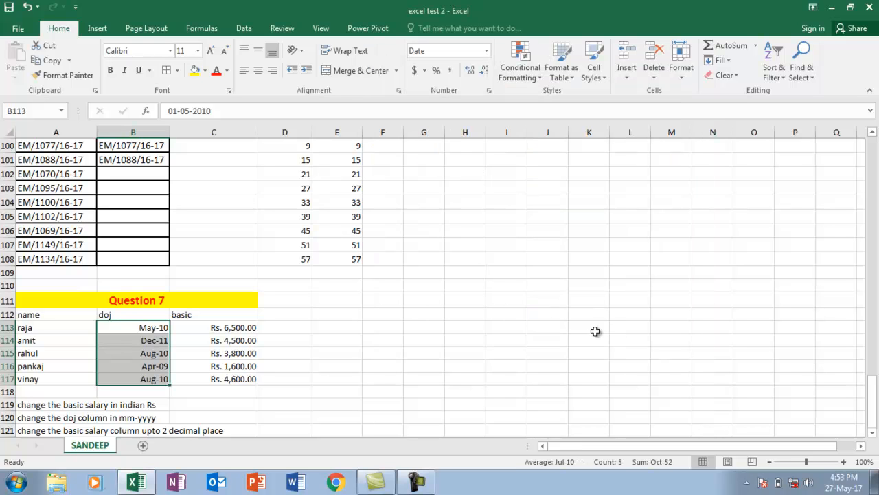
click(148, 326)
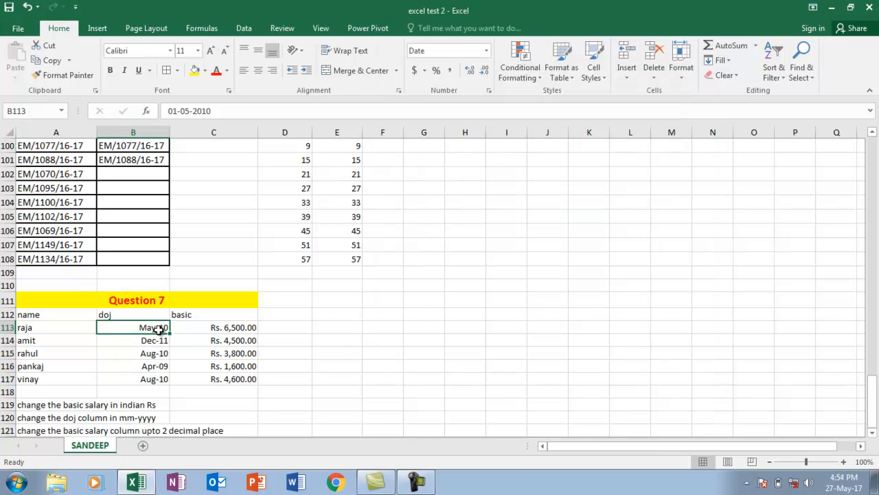
Remove both decimal places from the basic salaries in C113:C117 and restore them to two decimal places
click(873, 432)
click(873, 433)
click(873, 433)
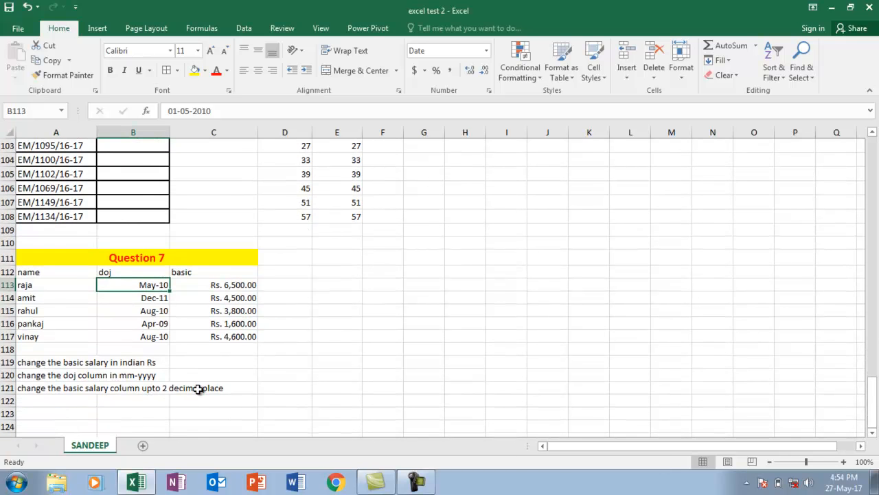
drag(218, 284, 227, 339)
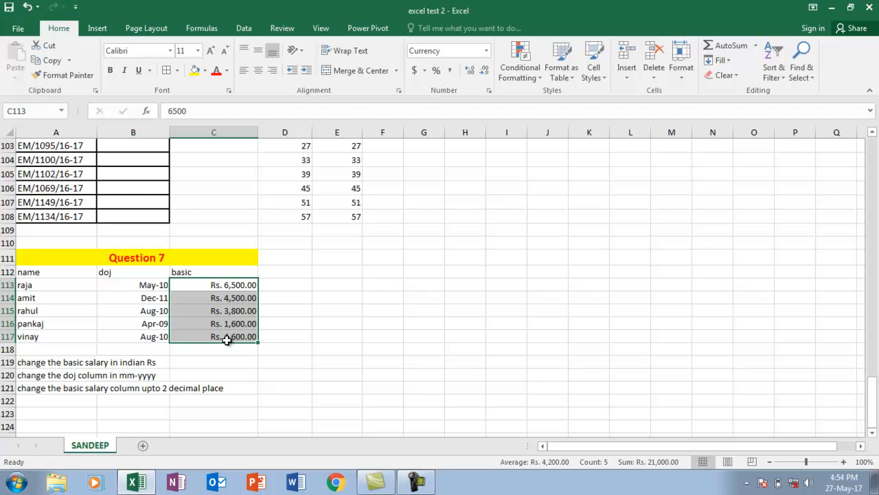
click(484, 73)
click(484, 73)
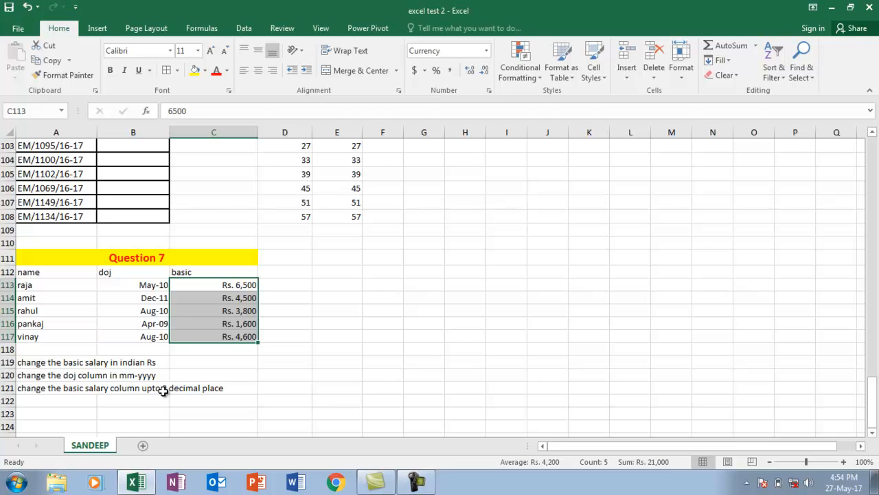
click(468, 73)
click(468, 72)
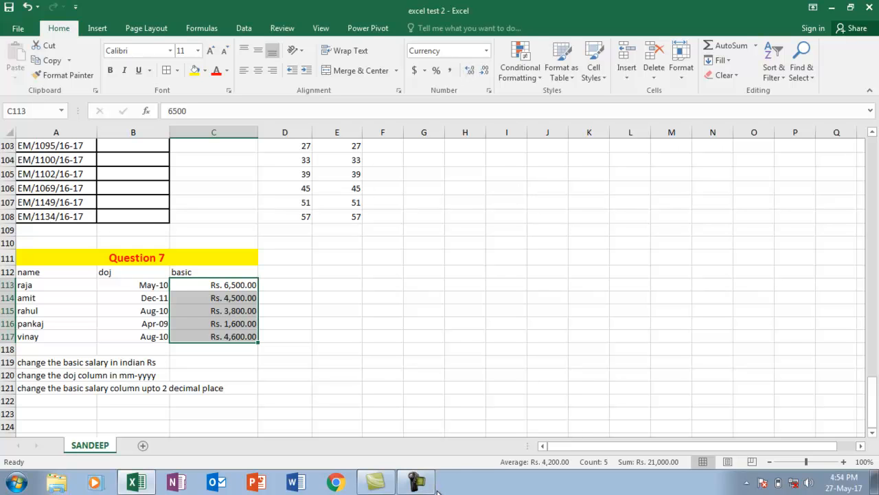
click(417, 482)
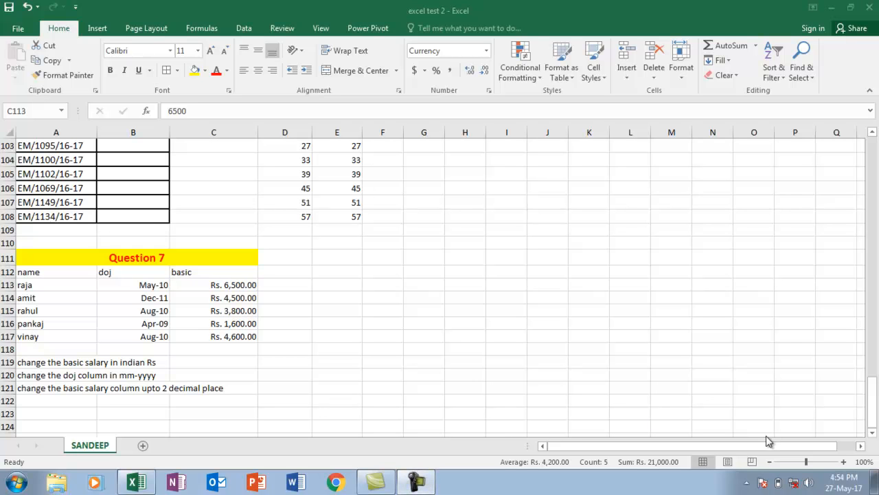